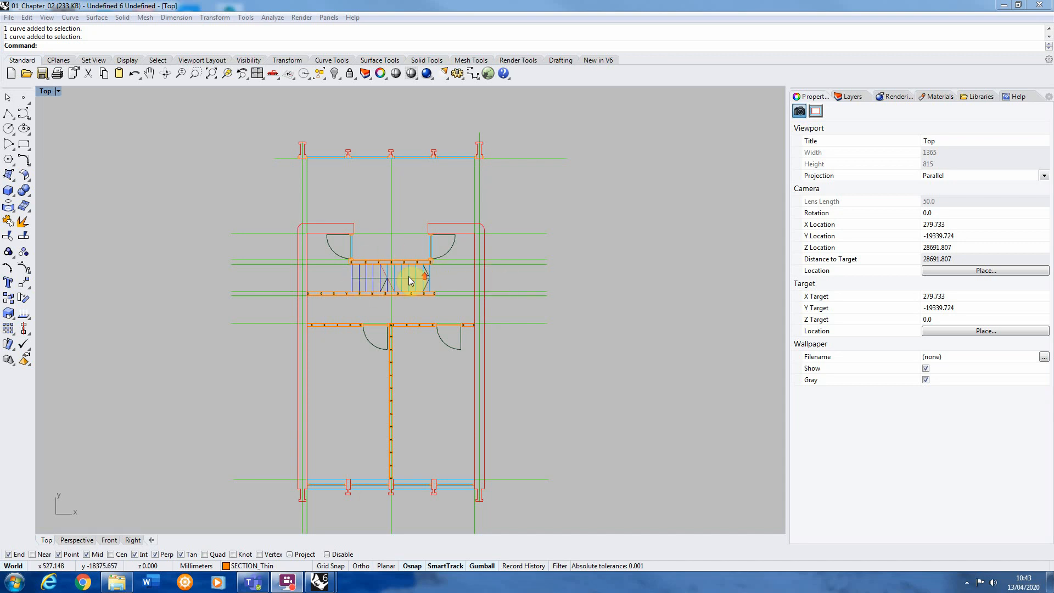
Examine the floor plan's linework in the Top view, including the stairs, partition walls, and window openings
{"action": "left_click", "coordinate": [430, 294]}
{"action": "left_click", "coordinate": [456, 393]}
{"action": "scroll", "coordinate": [372, 254], "scroll_direction": "up", "scroll_amount": 8}
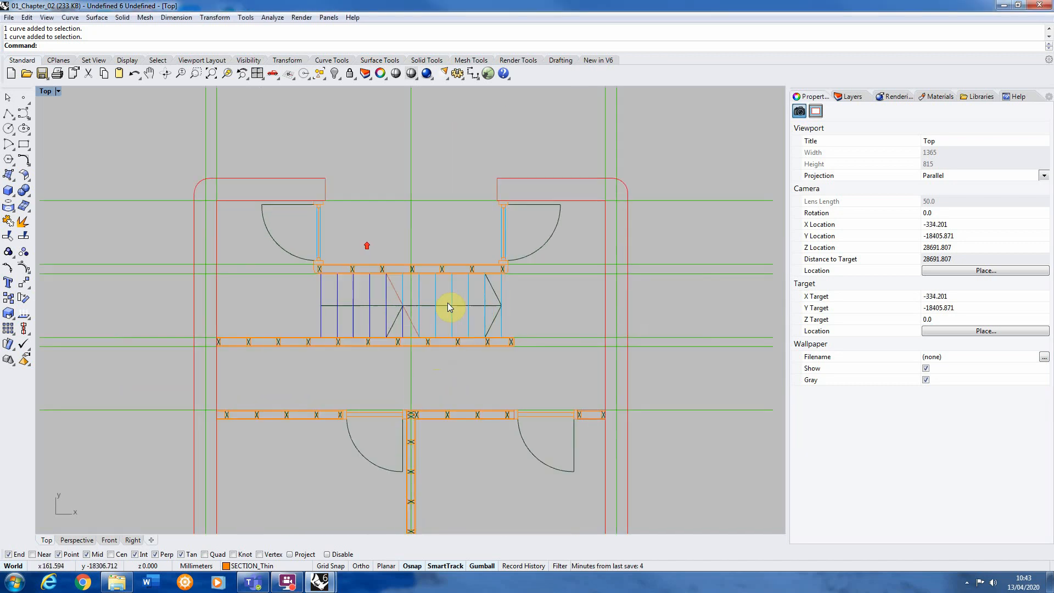
{"action": "scroll", "coordinate": [444, 305], "scroll_direction": "up", "scroll_amount": 4}
{"action": "scroll", "coordinate": [563, 299], "scroll_direction": "down", "scroll_amount": 2}
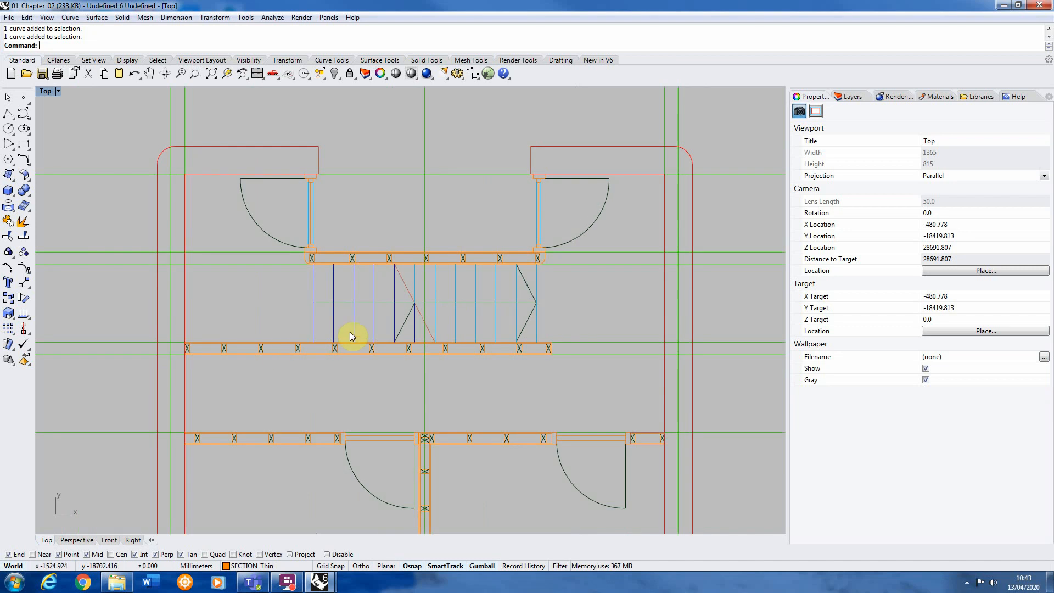
{"action": "scroll", "coordinate": [352, 336], "scroll_direction": "down", "scroll_amount": 5}
{"action": "left_click", "coordinate": [323, 508]}
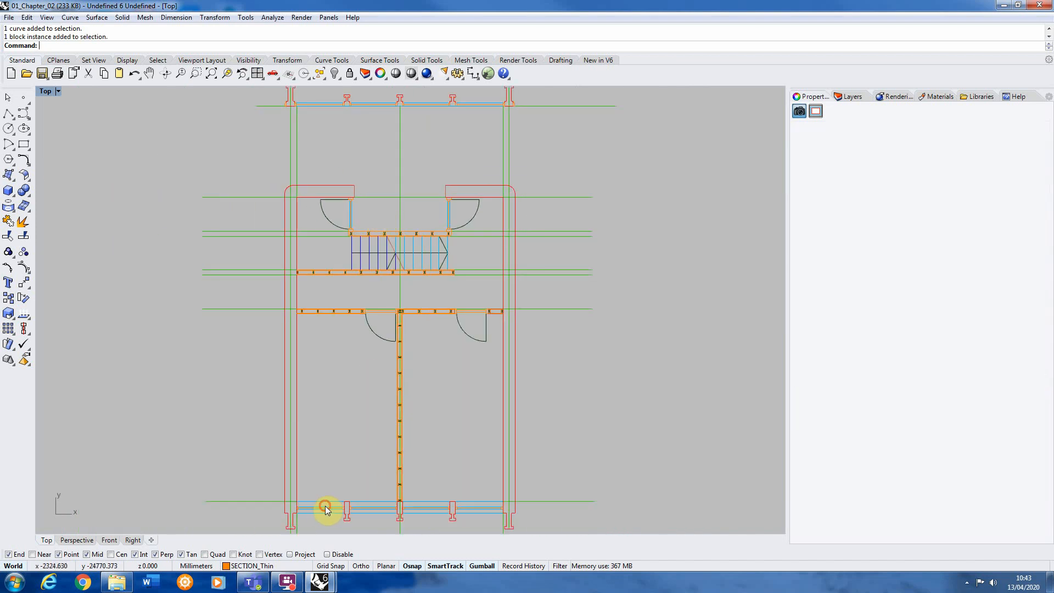
{"action": "left_click_drag", "start_coordinate": [386, 507], "coordinate": [496, 509]}
{"action": "left_click", "coordinate": [442, 393]}
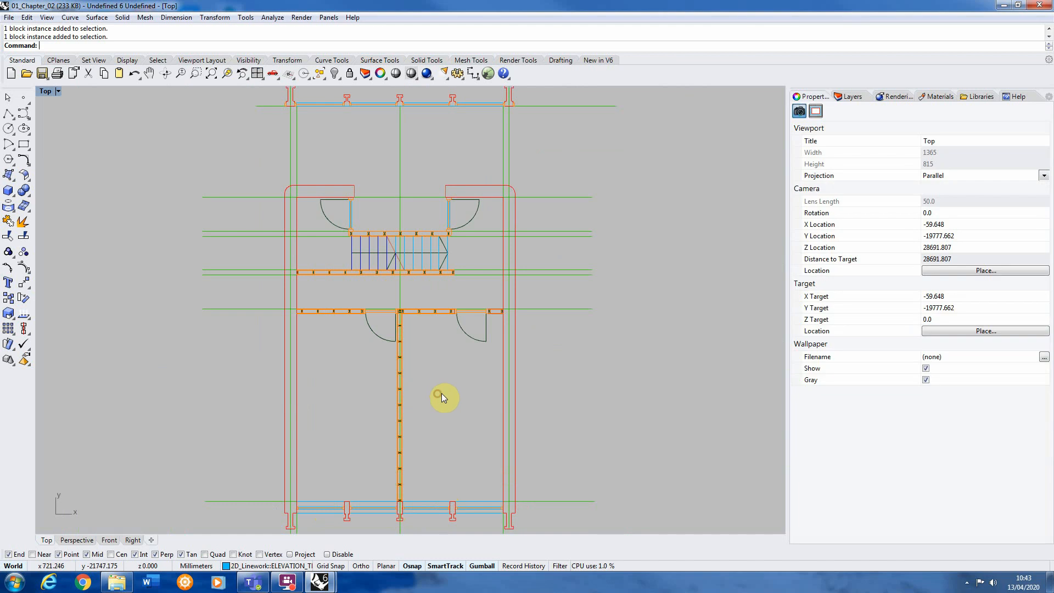
{"action": "scroll", "coordinate": [441, 393], "scroll_direction": "down", "scroll_amount": 3}
{"action": "scroll", "coordinate": [311, 194], "scroll_direction": "up", "scroll_amount": 2}
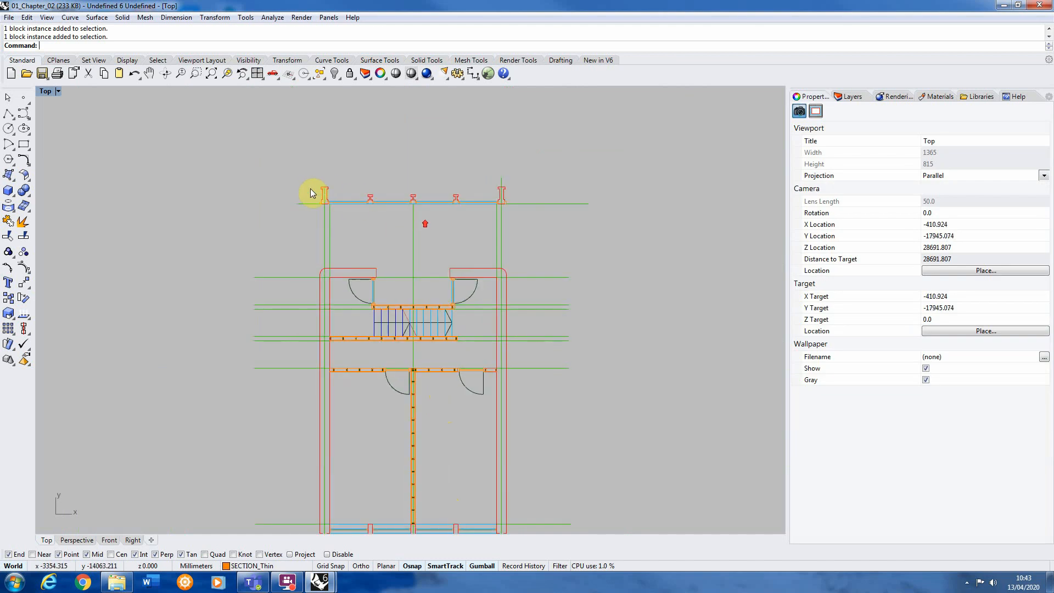
Show the Reference layer to compare the traced linework with the source drawing, and hide it again
{"action": "left_click", "coordinate": [849, 96]}
{"action": "left_click", "coordinate": [923, 258]}
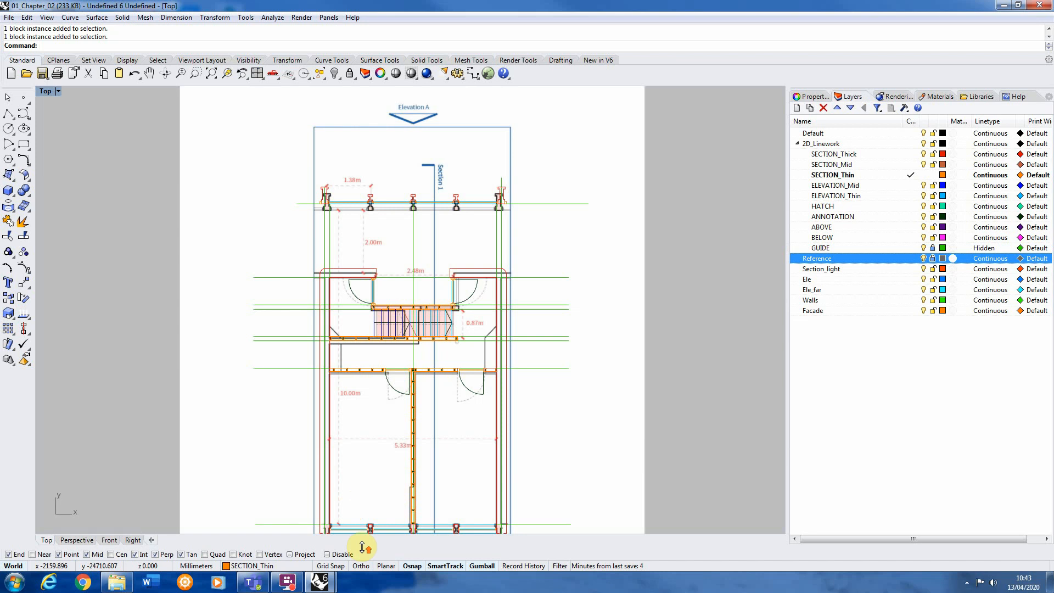
{"action": "scroll", "coordinate": [383, 504], "scroll_direction": "up", "scroll_amount": 2}
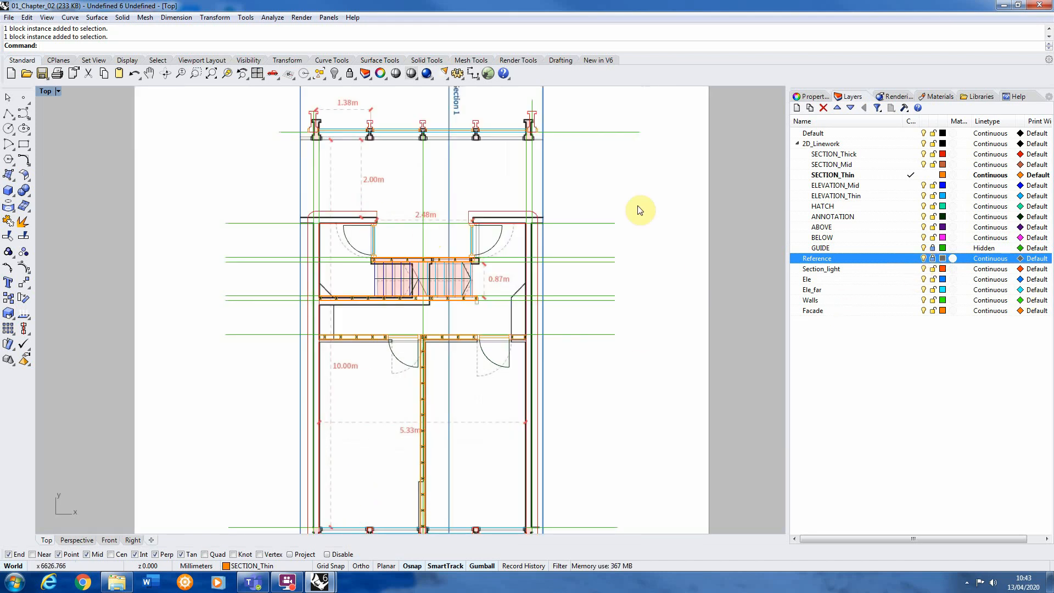
{"action": "left_click", "coordinate": [923, 258]}
{"action": "scroll", "coordinate": [382, 219], "scroll_direction": "down", "scroll_amount": 1}
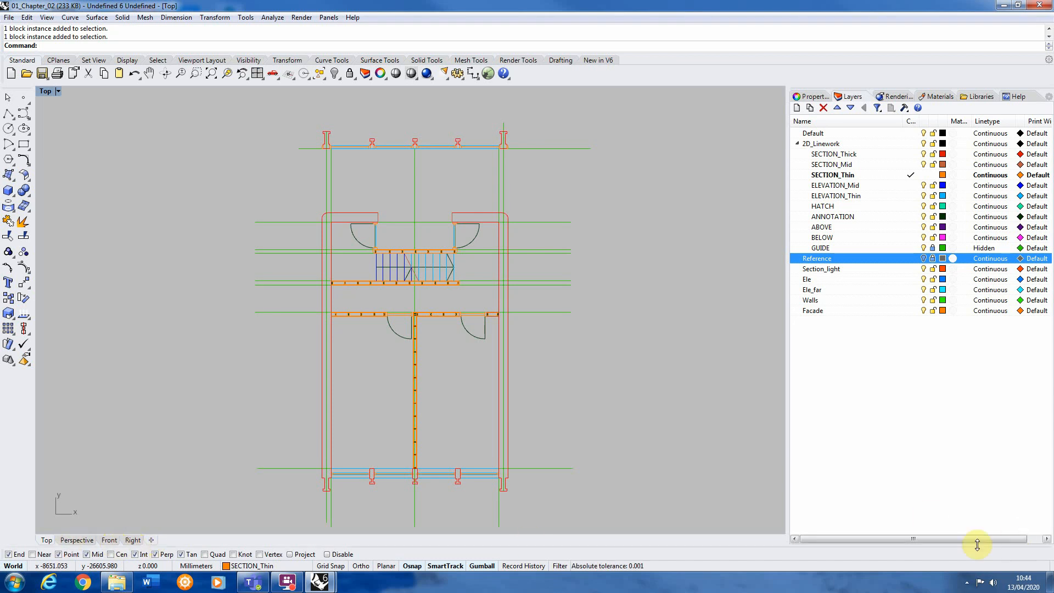
Restore the four-viewport display from the maximized Top view and make the Front viewport active
{"action": "double_click", "coordinate": [46, 92]}
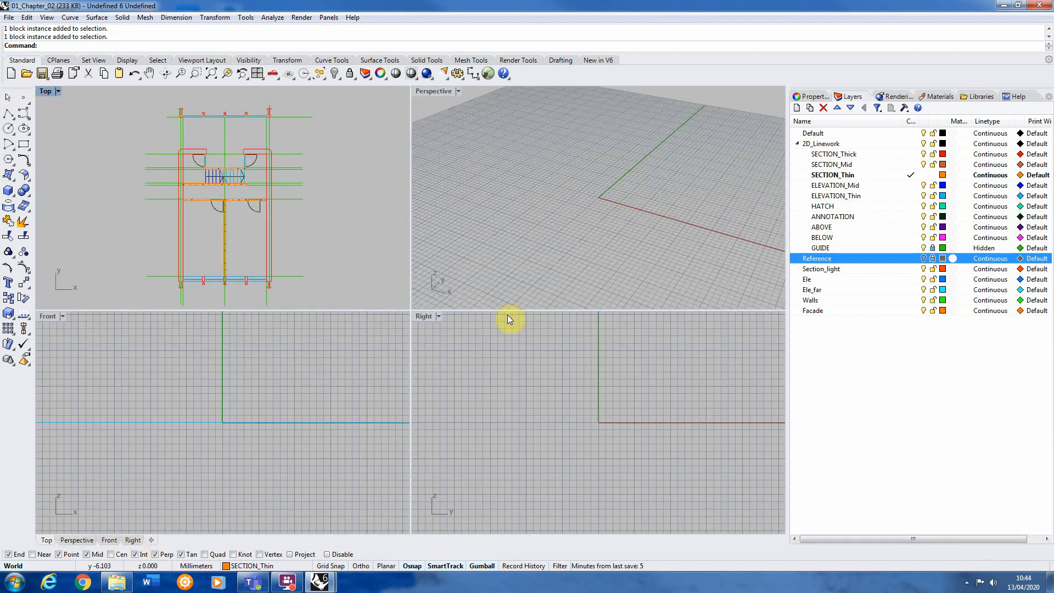
{"action": "left_click", "coordinate": [364, 396]}
{"action": "left_click", "coordinate": [471, 381]}
{"action": "left_click", "coordinate": [426, 206]}
{"action": "left_click", "coordinate": [384, 247]}
{"action": "left_click", "coordinate": [313, 393]}
{"action": "left_click", "coordinate": [381, 446]}
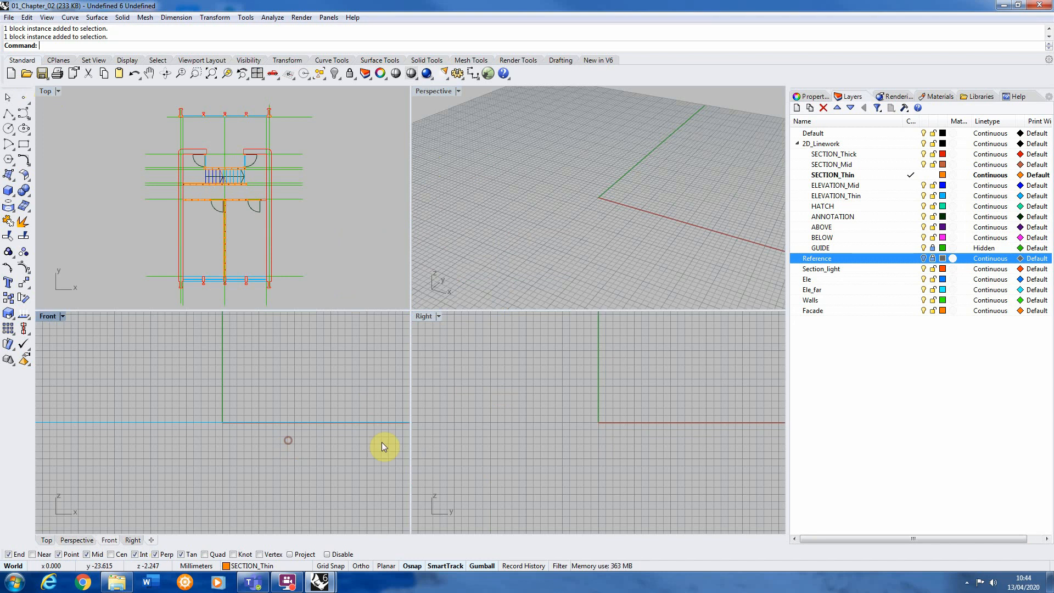
Create a new A3 portrait layout named Plan, using the Rhino PDF printer and one initial detail
{"action": "left_click", "coordinate": [152, 540]}
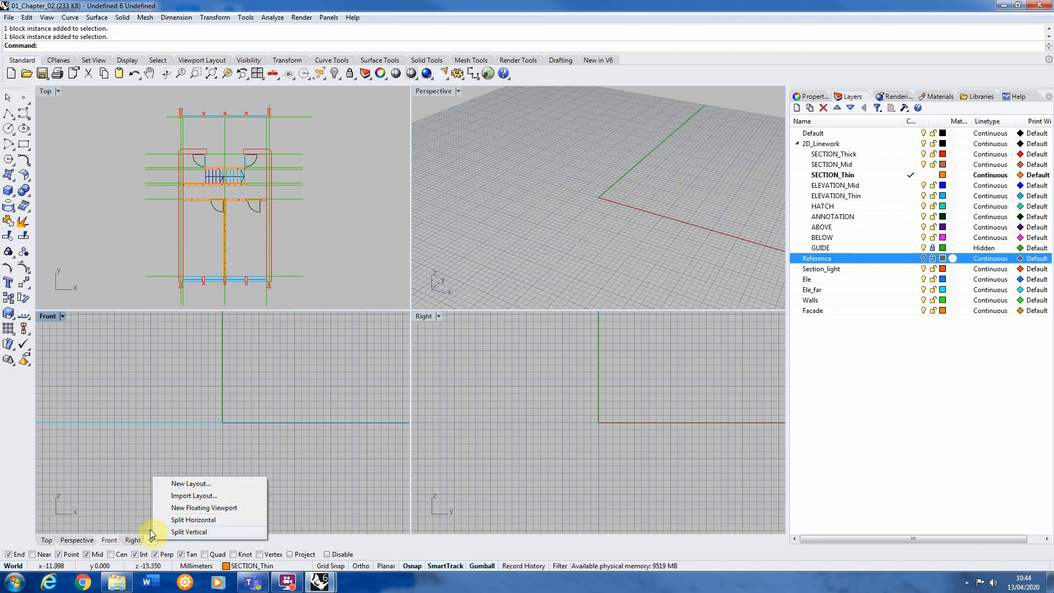
{"action": "left_click", "coordinate": [183, 485]}
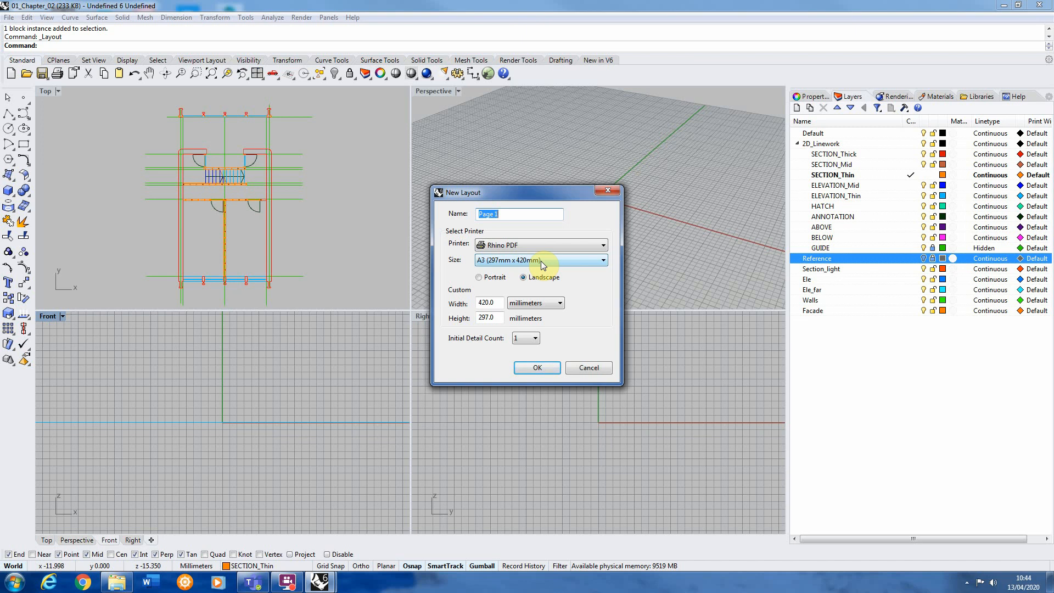
{"action": "left_click", "coordinate": [480, 277]}
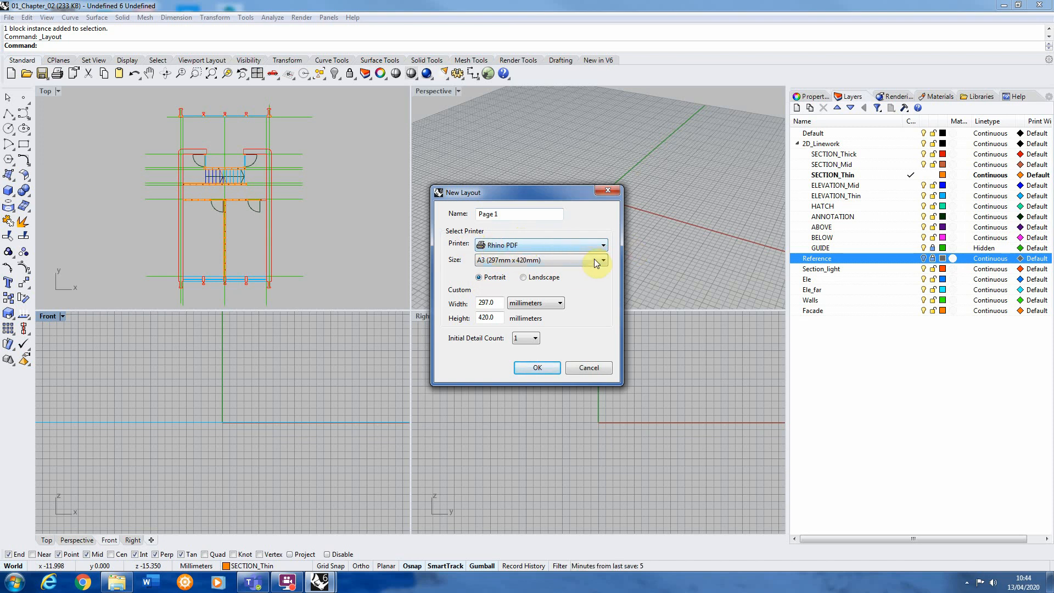
{"action": "left_click", "coordinate": [507, 214]}
{"action": "left_click_drag", "start_coordinate": [507, 214], "coordinate": [446, 218]}
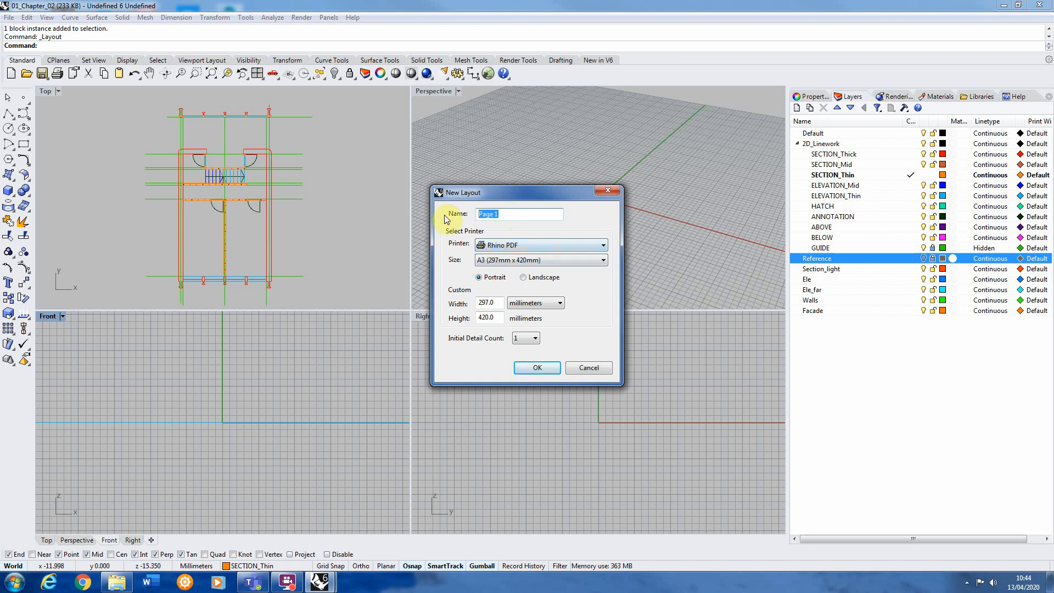
{"action": "type", "text": "Plan"}
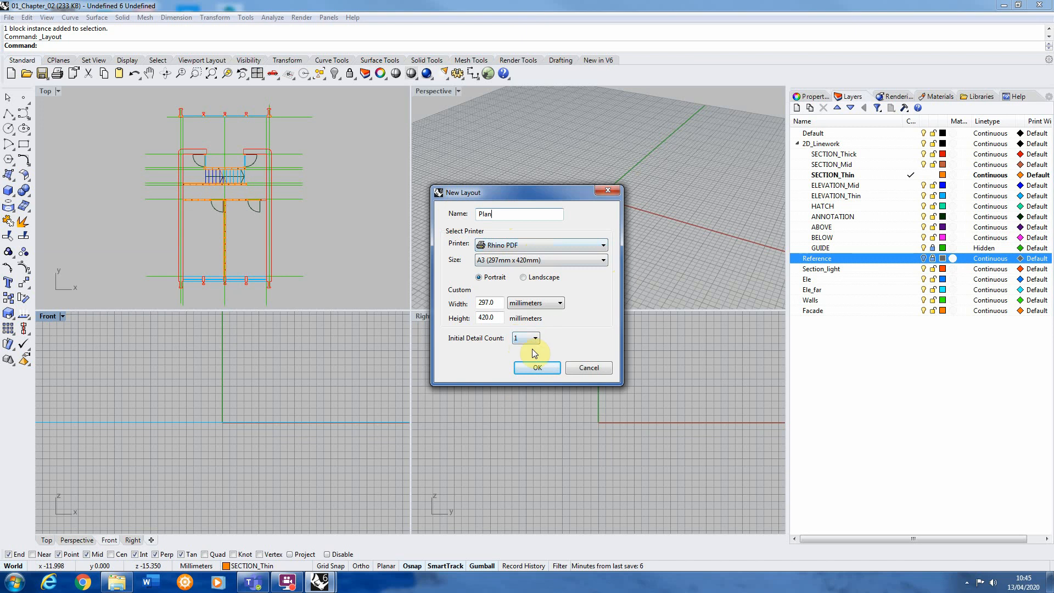
{"action": "left_click", "coordinate": [537, 368]}
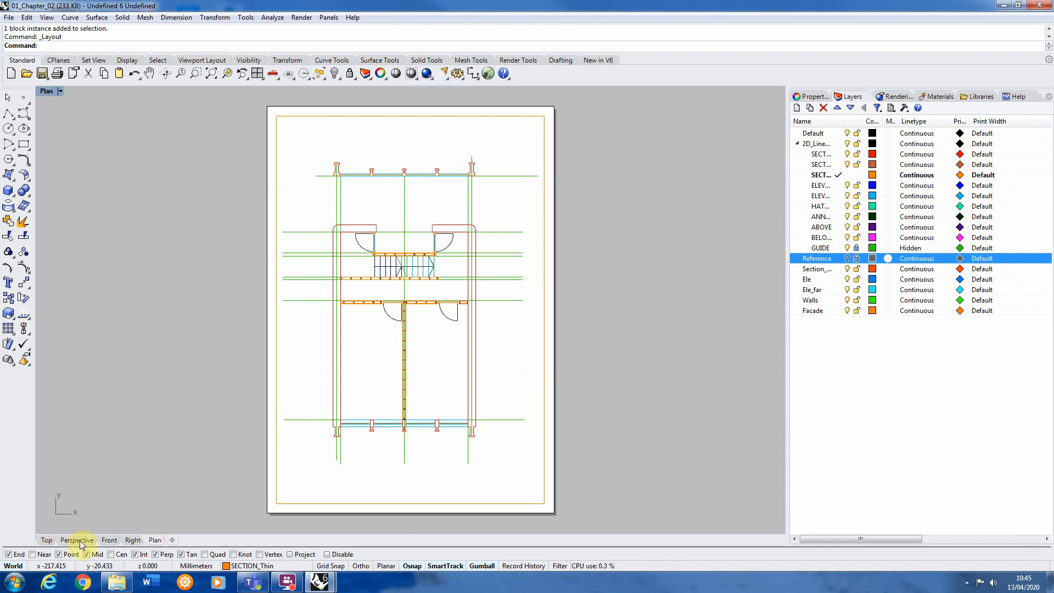
Compare the model viewports with the Plan layout and select the detail frame on the page
{"action": "left_click", "coordinate": [47, 541]}
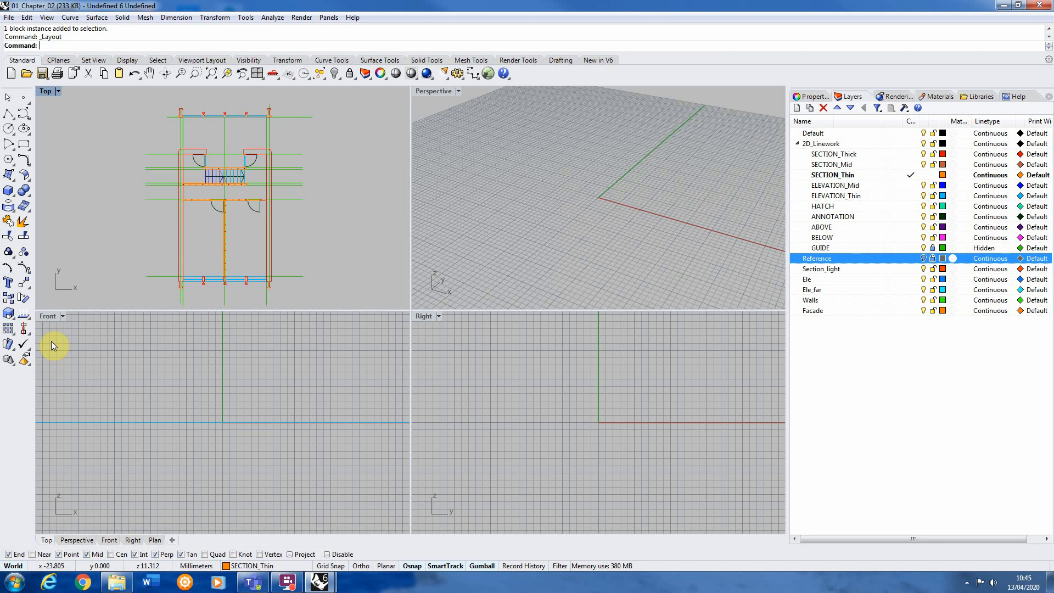
{"action": "left_click", "coordinate": [154, 542]}
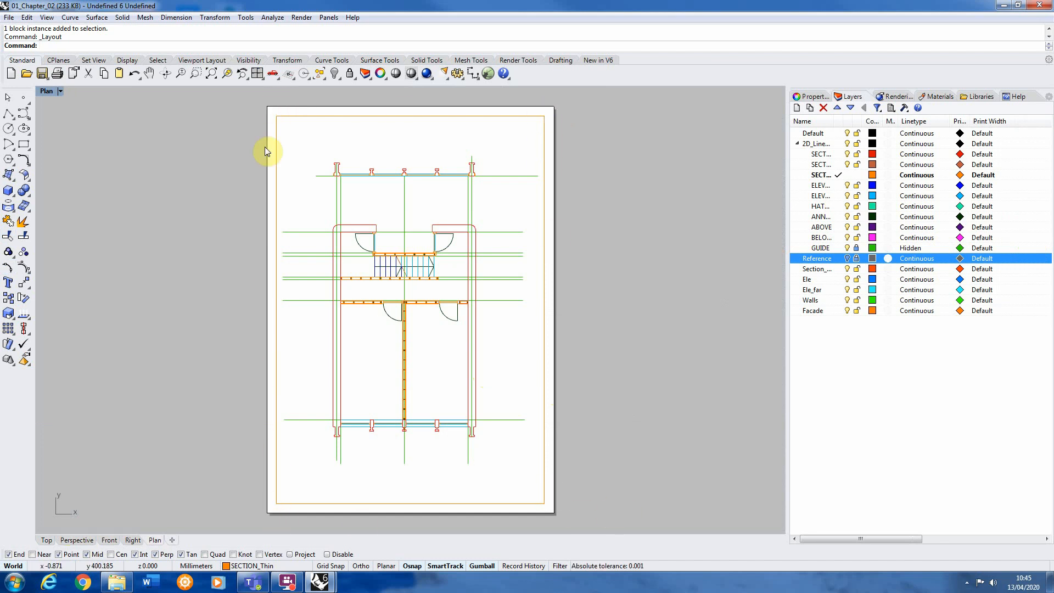
{"action": "left_click", "coordinate": [277, 119]}
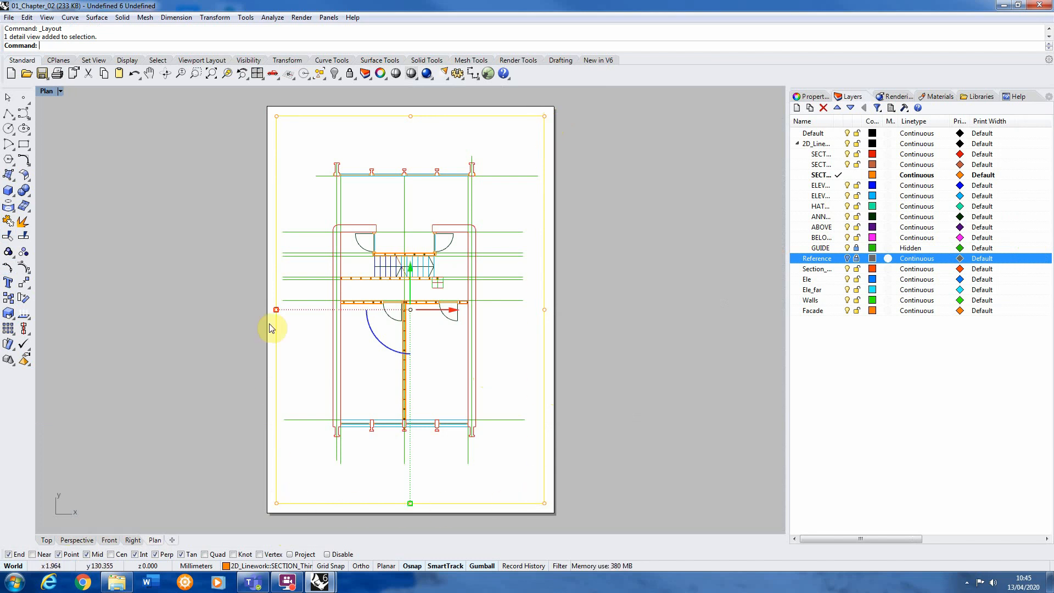
{"action": "left_click", "coordinate": [202, 190]}
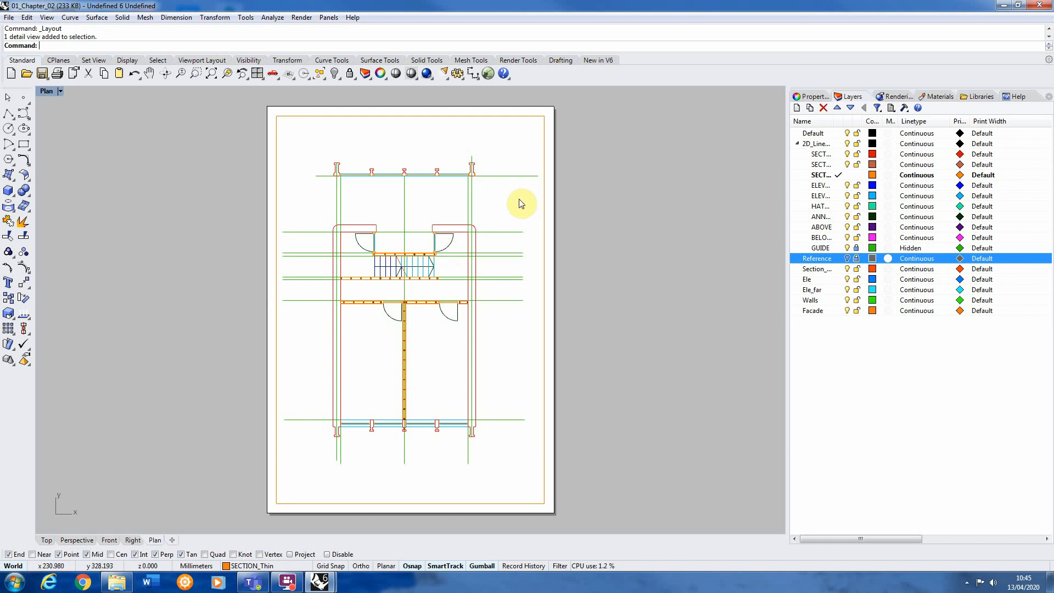
{"action": "left_click", "coordinate": [278, 117]}
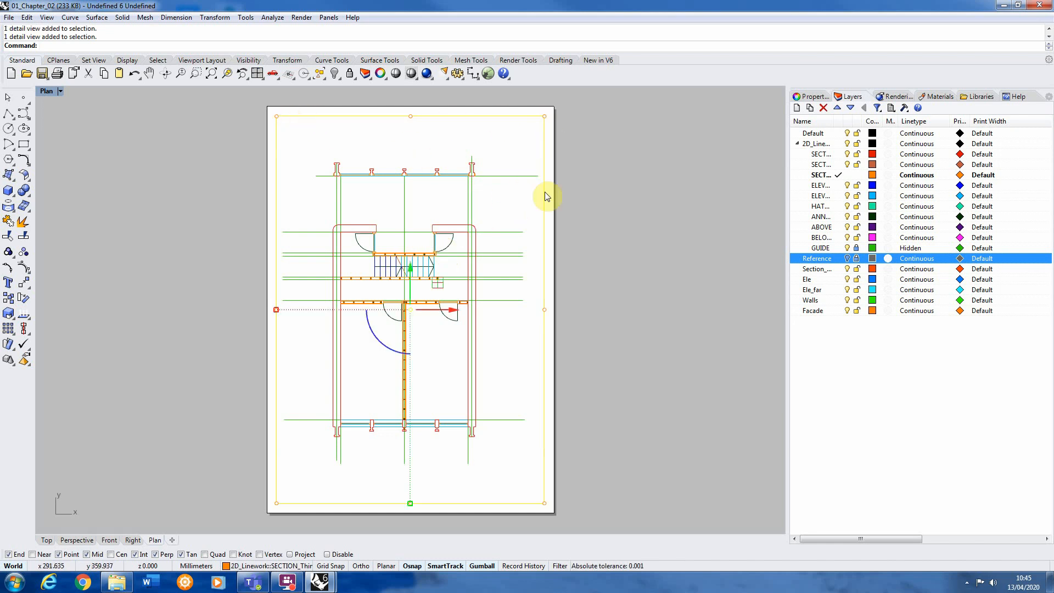
Activate the detail on the Plan layout and adjust the zoom of the floor plan inside its frame
{"action": "double_click", "coordinate": [497, 200]}
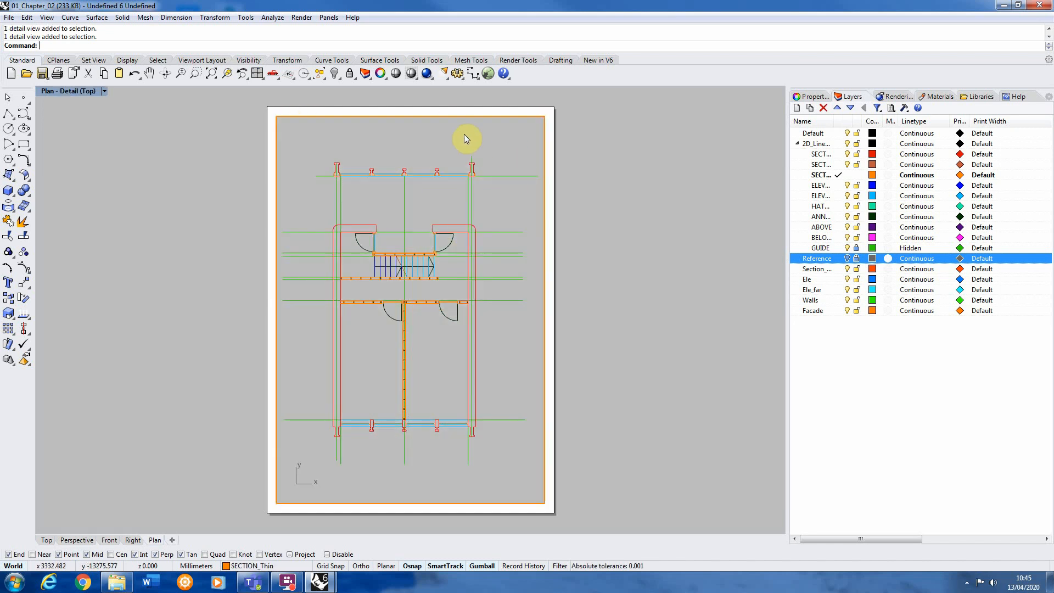
{"action": "scroll", "coordinate": [445, 285], "scroll_direction": "down", "scroll_amount": 5}
{"action": "scroll", "coordinate": [440, 287], "scroll_direction": "down", "scroll_amount": 2}
{"action": "scroll", "coordinate": [440, 287], "scroll_direction": "up", "scroll_amount": 9}
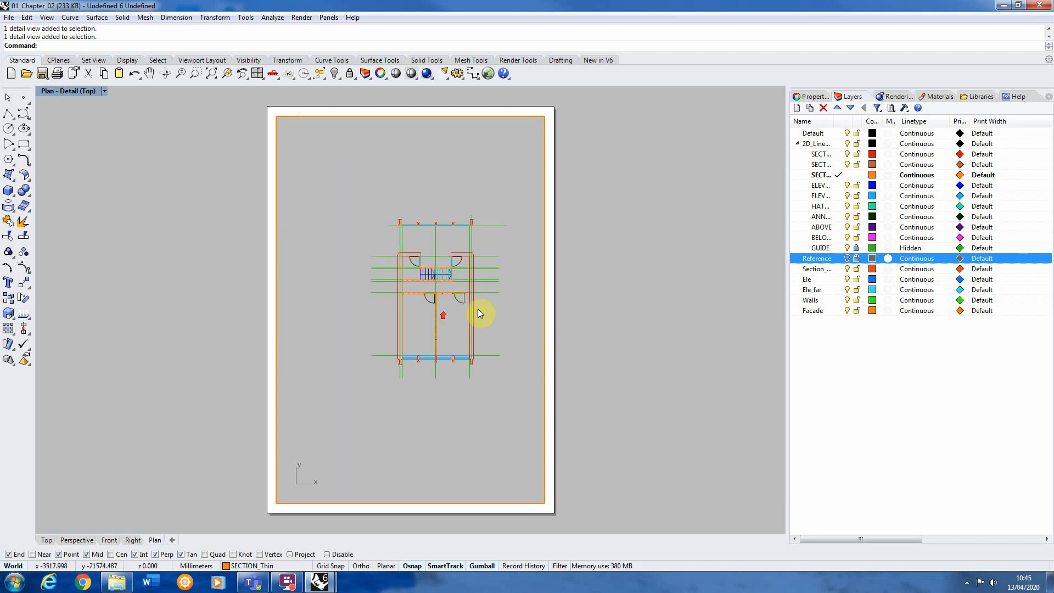
{"action": "scroll", "coordinate": [484, 297], "scroll_direction": "down", "scroll_amount": 2}
{"action": "scroll", "coordinate": [490, 270], "scroll_direction": "up", "scroll_amount": 8}
{"action": "scroll", "coordinate": [377, 371], "scroll_direction": "down", "scroll_amount": 4}
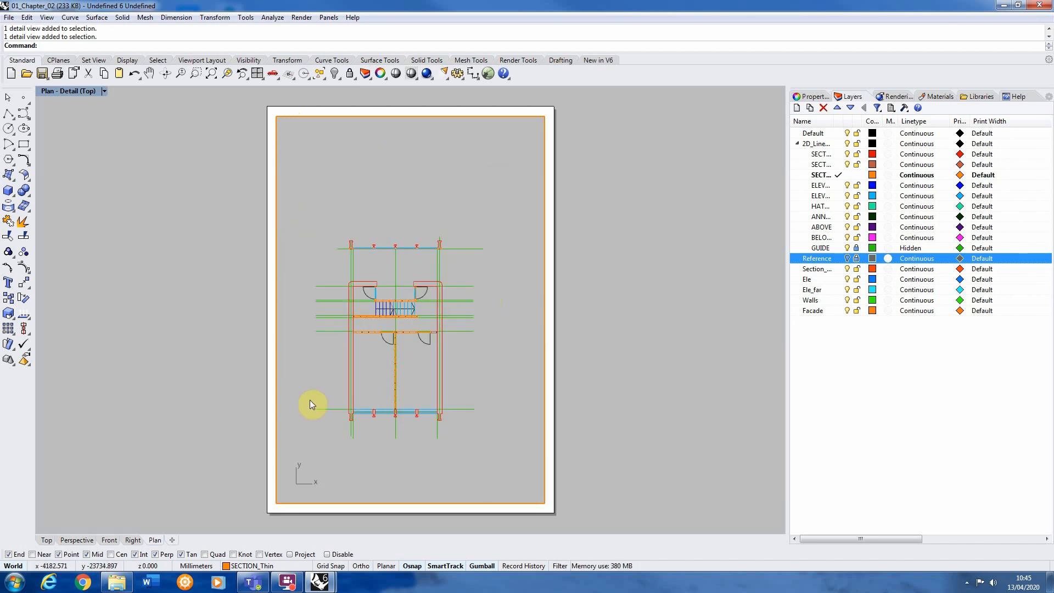
{"action": "scroll", "coordinate": [480, 275], "scroll_direction": "up", "scroll_amount": 3}
{"action": "scroll", "coordinate": [315, 313], "scroll_direction": "down", "scroll_amount": 3}
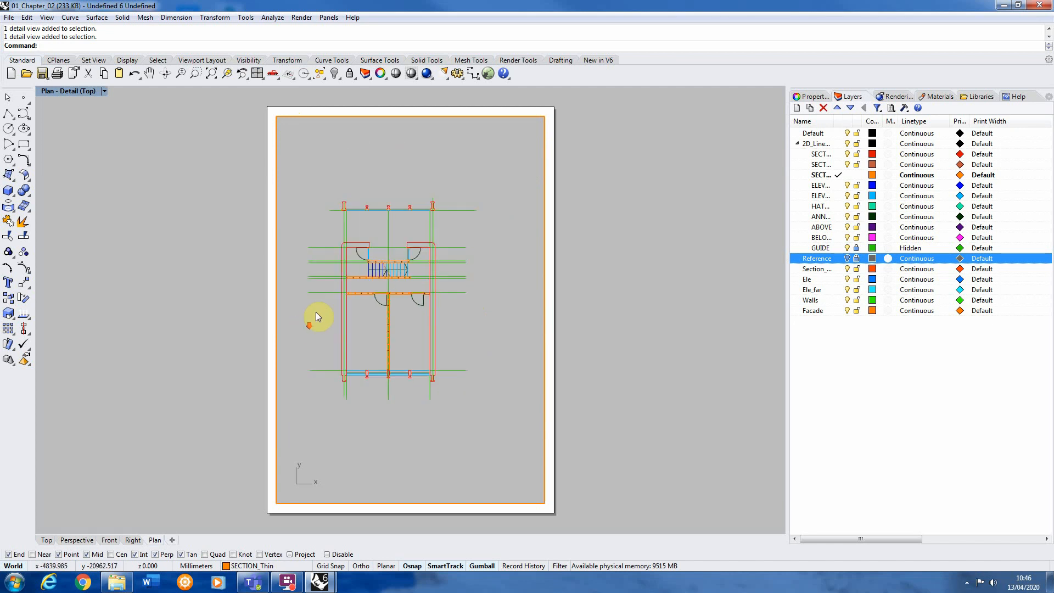
{"action": "scroll", "coordinate": [350, 271], "scroll_direction": "up", "scroll_amount": 2}
{"action": "scroll", "coordinate": [350, 269], "scroll_direction": "down", "scroll_amount": 4}
{"action": "scroll", "coordinate": [387, 206], "scroll_direction": "up", "scroll_amount": 4}
{"action": "scroll", "coordinate": [354, 292], "scroll_direction": "down", "scroll_amount": 6}
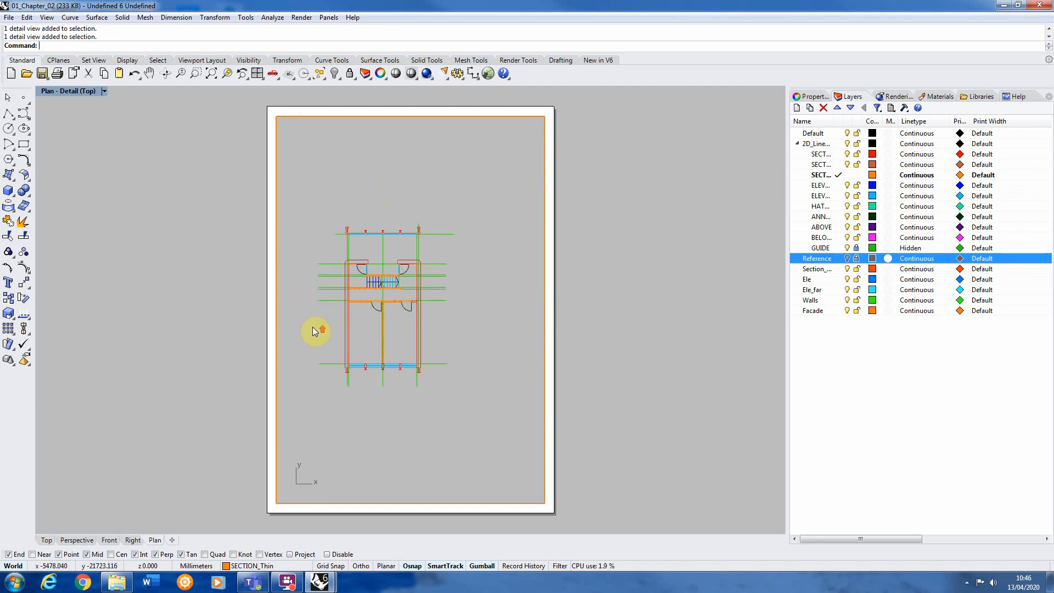
{"action": "scroll", "coordinate": [313, 327], "scroll_direction": "up", "scroll_amount": 4}
{"action": "scroll", "coordinate": [416, 295], "scroll_direction": "up", "scroll_amount": 2}
{"action": "scroll", "coordinate": [428, 294], "scroll_direction": "down", "scroll_amount": 2}
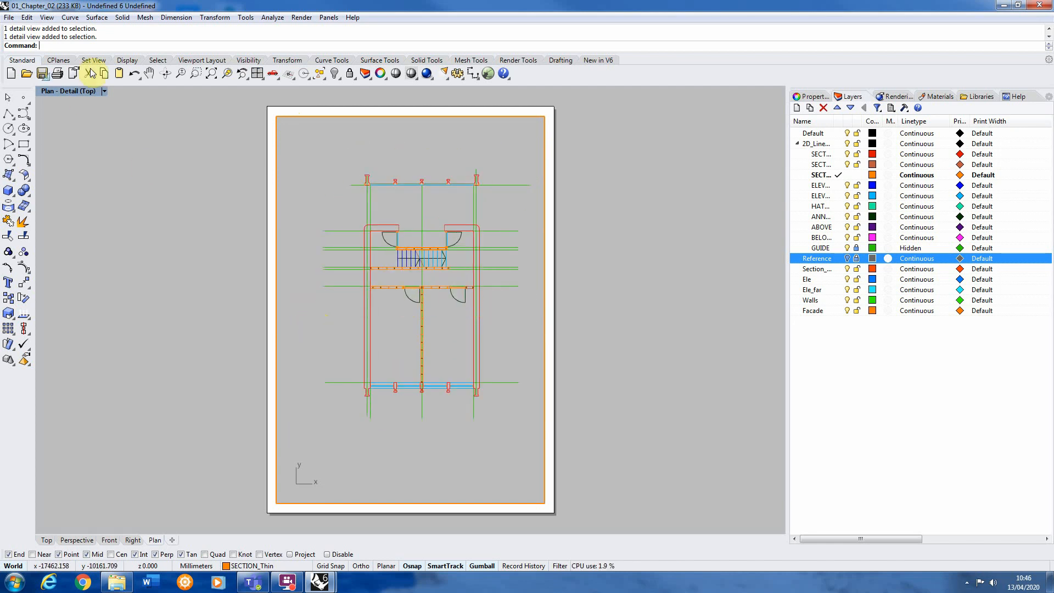
Pan the floor plan within the active detail of the Plan layout
{"action": "left_click", "coordinate": [148, 74]}
{"action": "left_click_drag", "start_coordinate": [446, 205], "coordinate": [329, 192]}
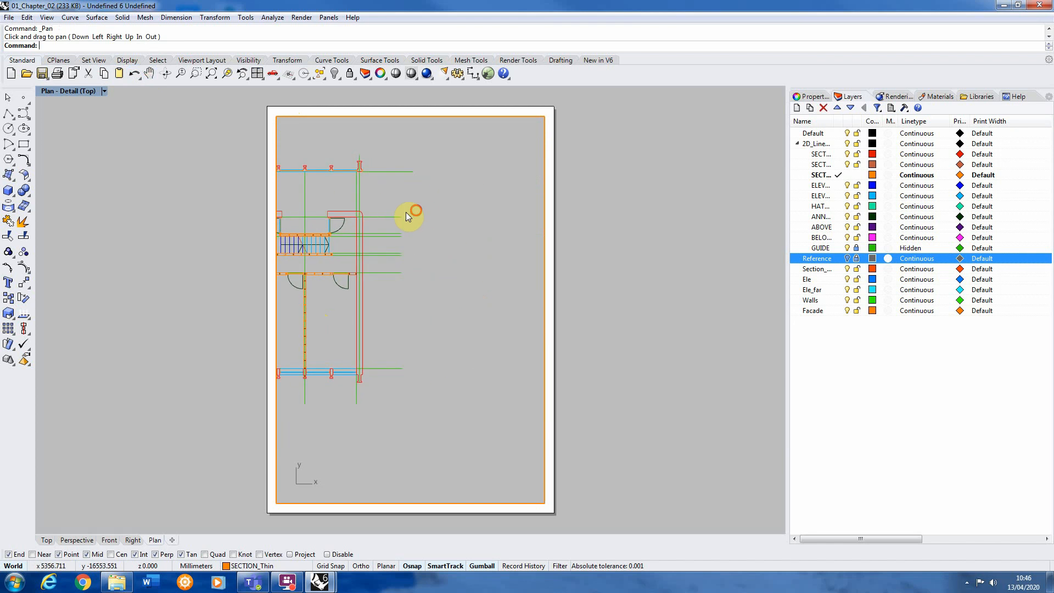
{"action": "left_click_drag", "start_coordinate": [410, 213], "coordinate": [443, 204]}
{"action": "left_click", "coordinate": [421, 214]}
{"action": "left_click", "coordinate": [148, 73]}
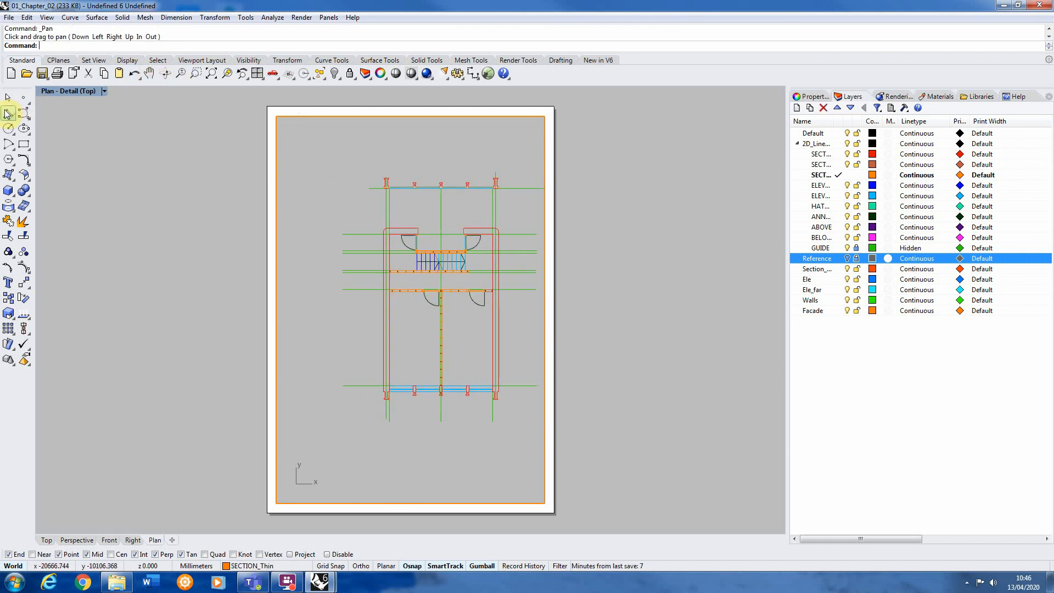
{"action": "key", "text": "Escape"}
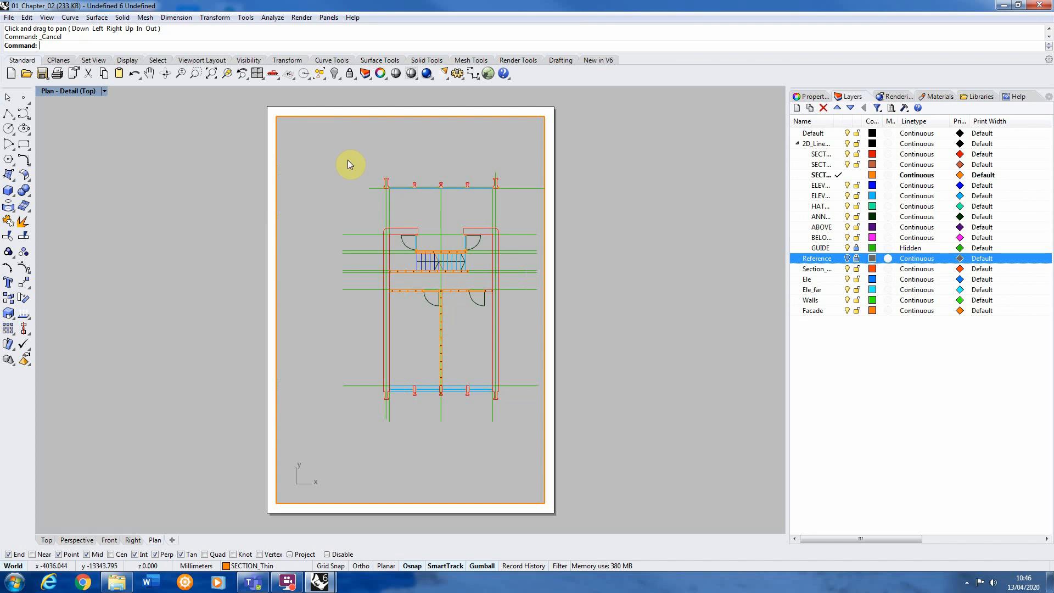
Enlarge and centre the floor plan in the Plan layout's detail, deactivate the detail, and return to the model viewports
{"action": "left_click", "coordinate": [47, 540]}
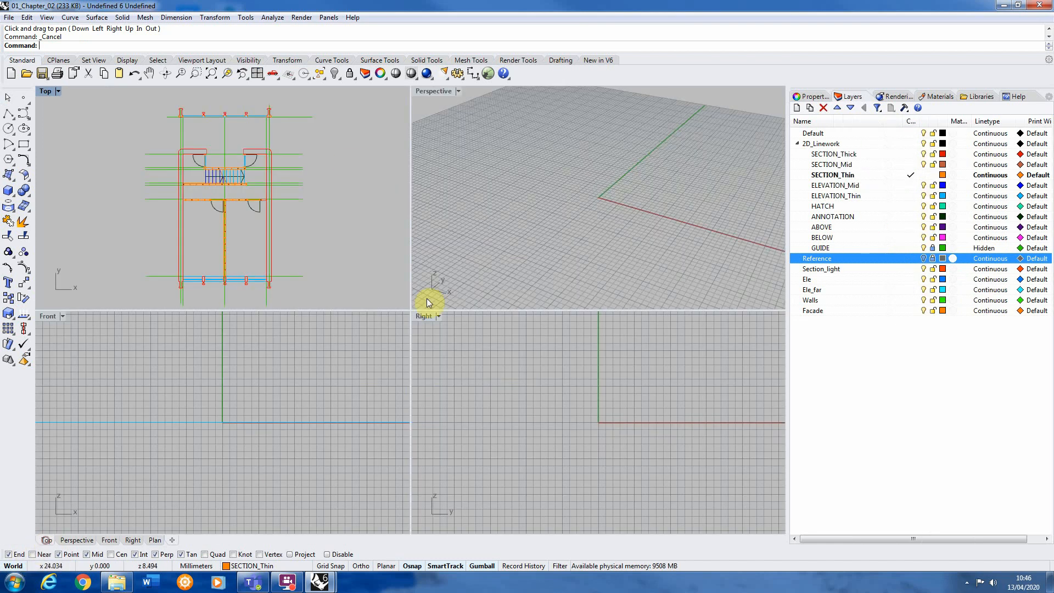
{"action": "left_click", "coordinate": [155, 539]}
{"action": "scroll", "coordinate": [478, 277], "scroll_direction": "up", "scroll_amount": 6}
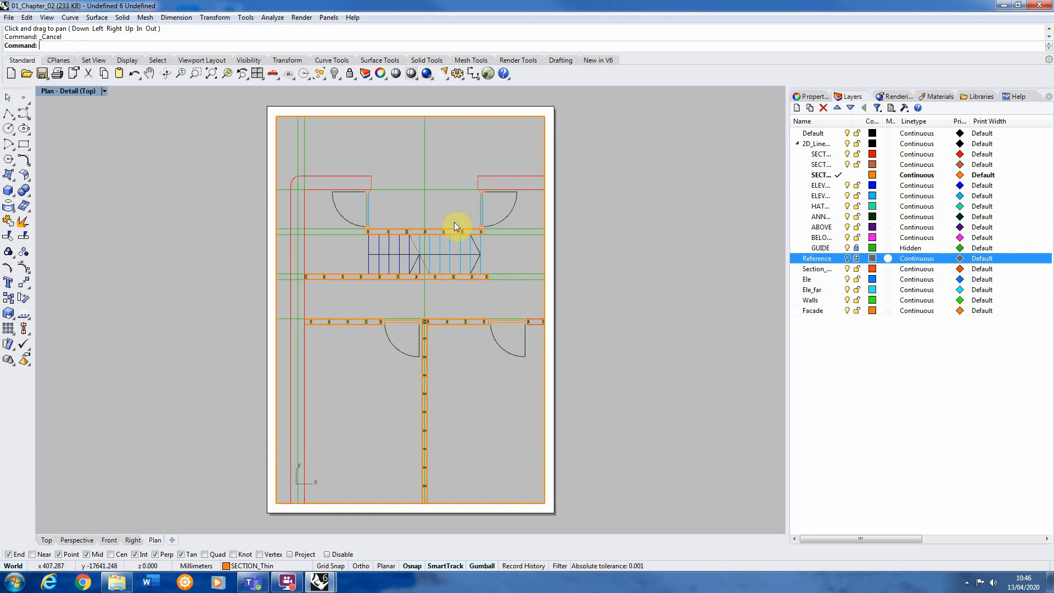
{"action": "scroll", "coordinate": [454, 223], "scroll_direction": "down", "scroll_amount": 6}
{"action": "scroll", "coordinate": [332, 236], "scroll_direction": "up", "scroll_amount": 2}
{"action": "scroll", "coordinate": [352, 239], "scroll_direction": "down", "scroll_amount": 4}
{"action": "scroll", "coordinate": [298, 148], "scroll_direction": "up", "scroll_amount": 2}
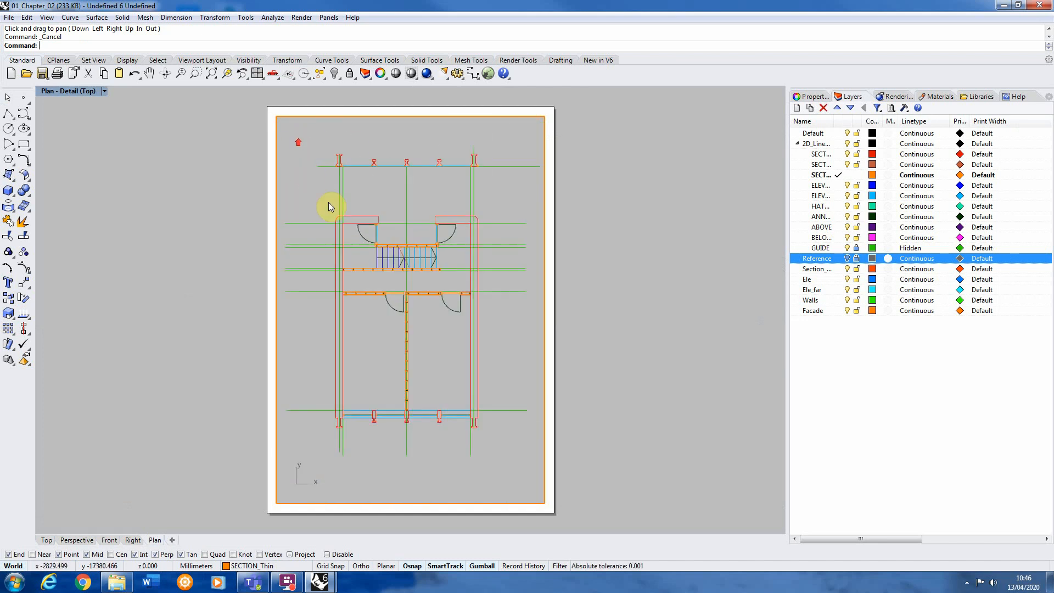
{"action": "double_click", "coordinate": [147, 480]}
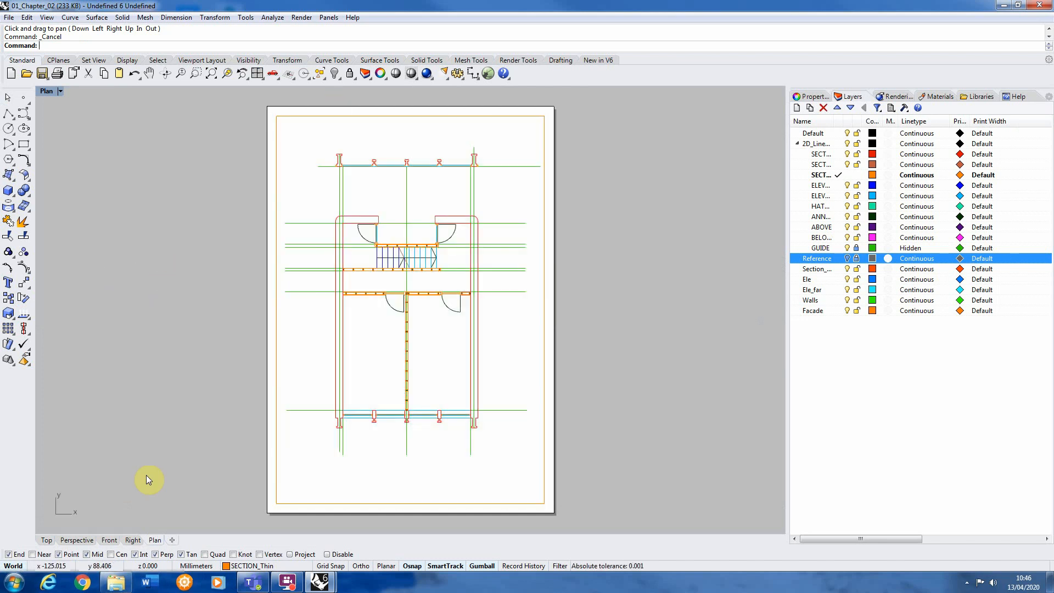
{"action": "left_click", "coordinate": [47, 540]}
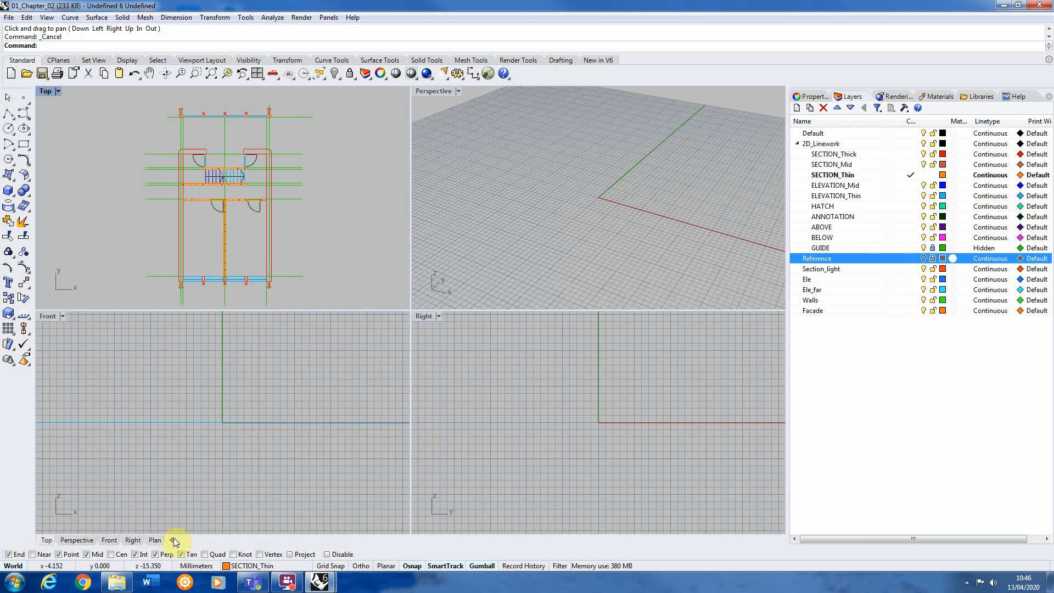
Select the detail on the Plan layout and set its scale to 1 mm on page to 50 mm in model
{"action": "left_click", "coordinate": [155, 540]}
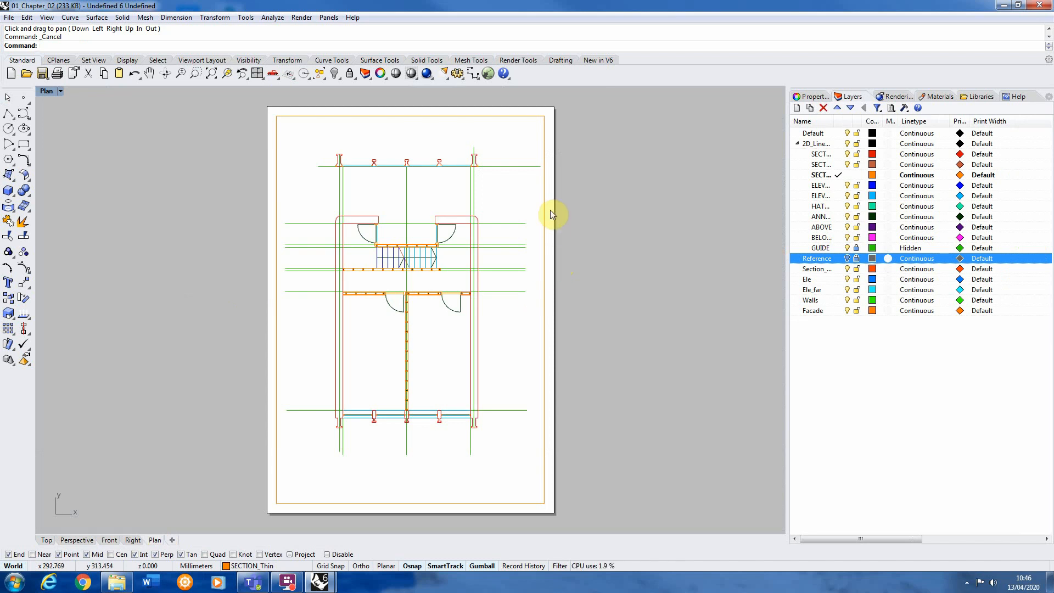
{"action": "left_click", "coordinate": [545, 127]}
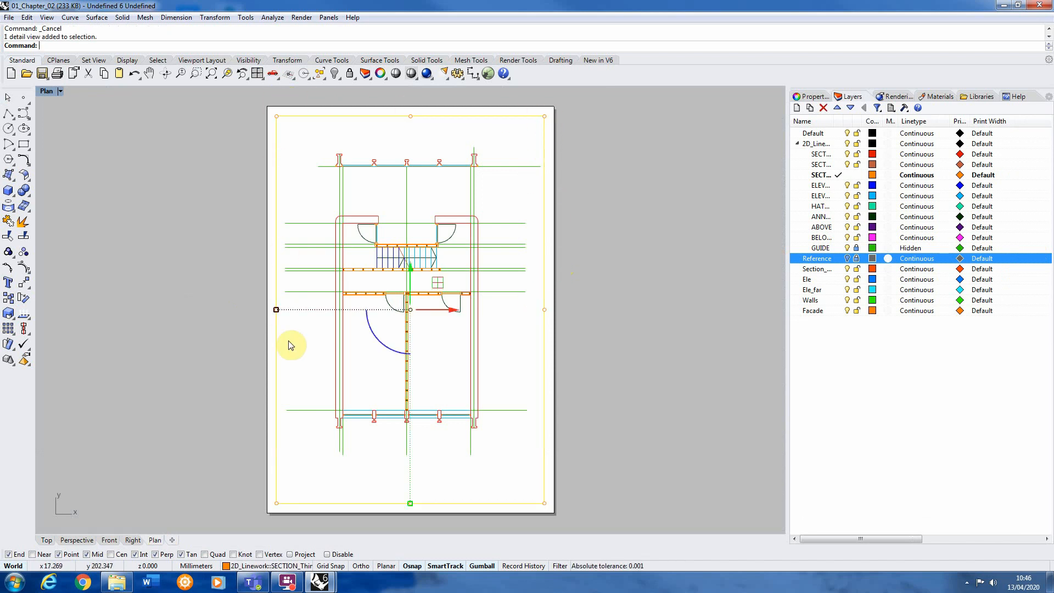
{"action": "left_click", "coordinate": [808, 96]}
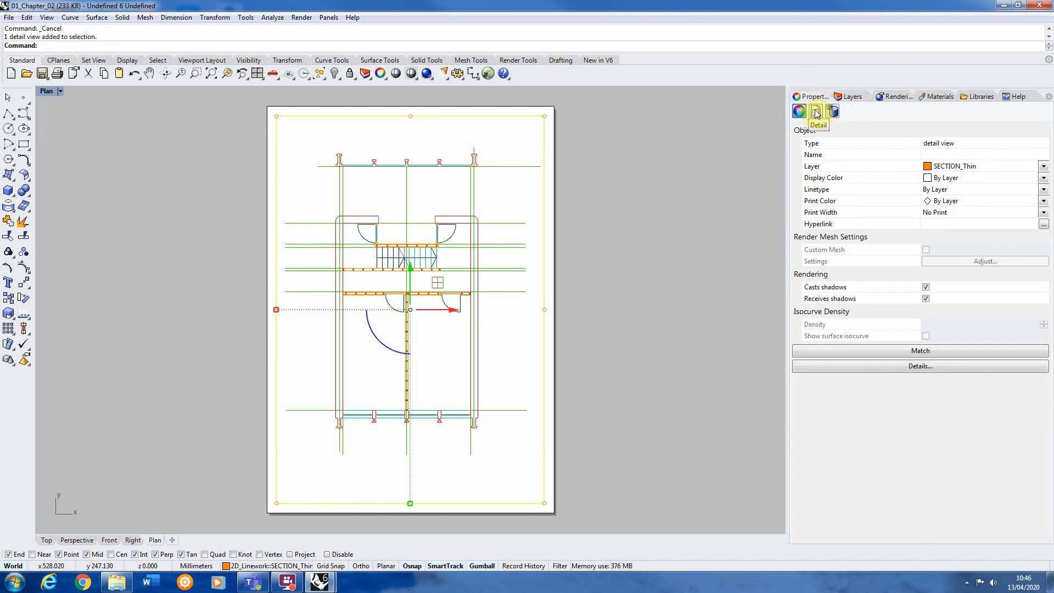
{"action": "left_click", "coordinate": [817, 112]}
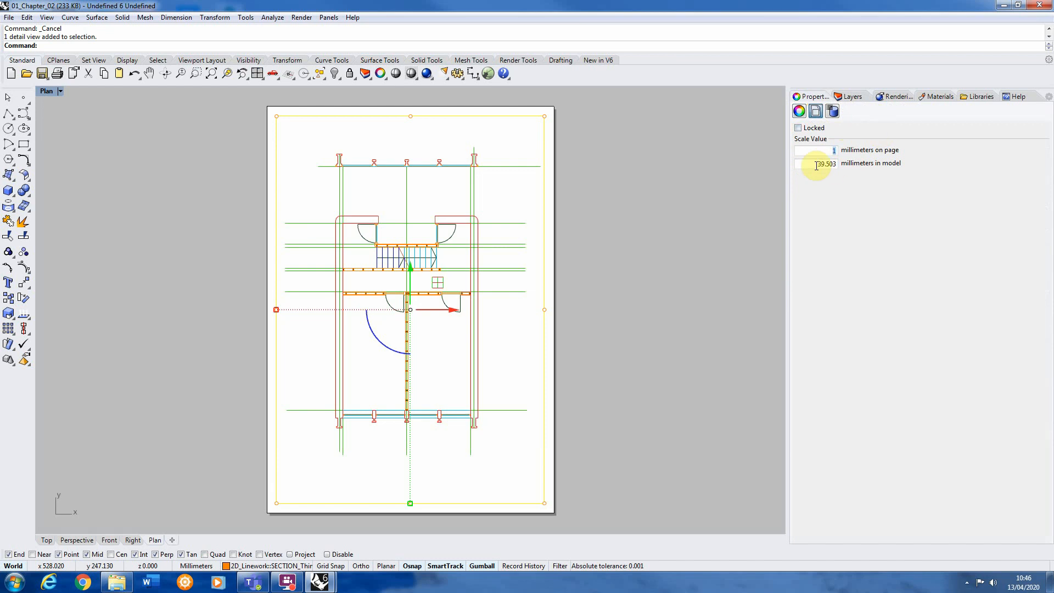
{"action": "left_click", "coordinate": [828, 149]}
{"action": "double_click", "coordinate": [812, 164]}
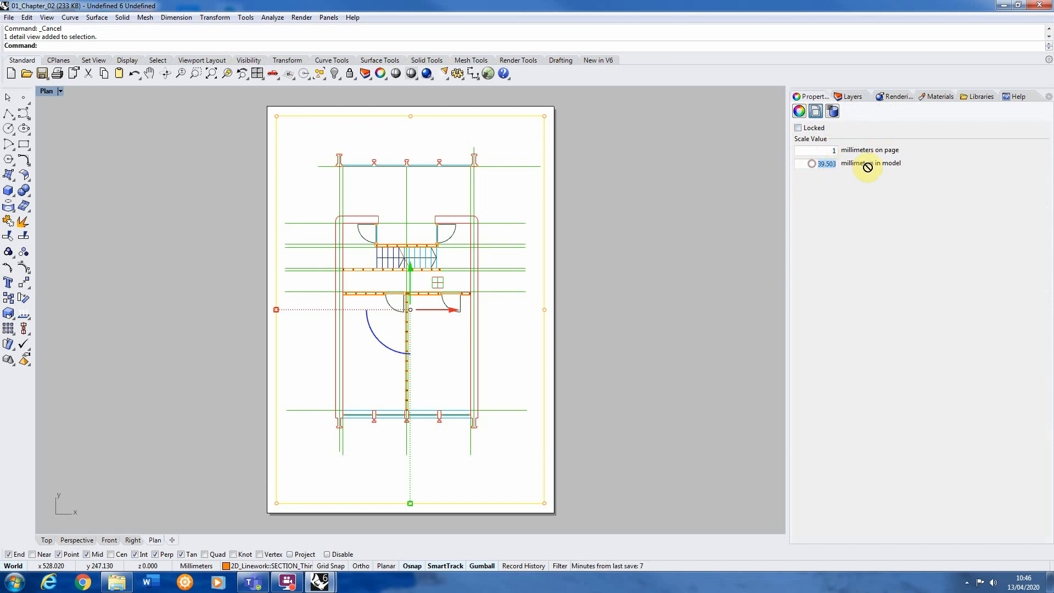
{"action": "left_click", "coordinate": [673, 236]}
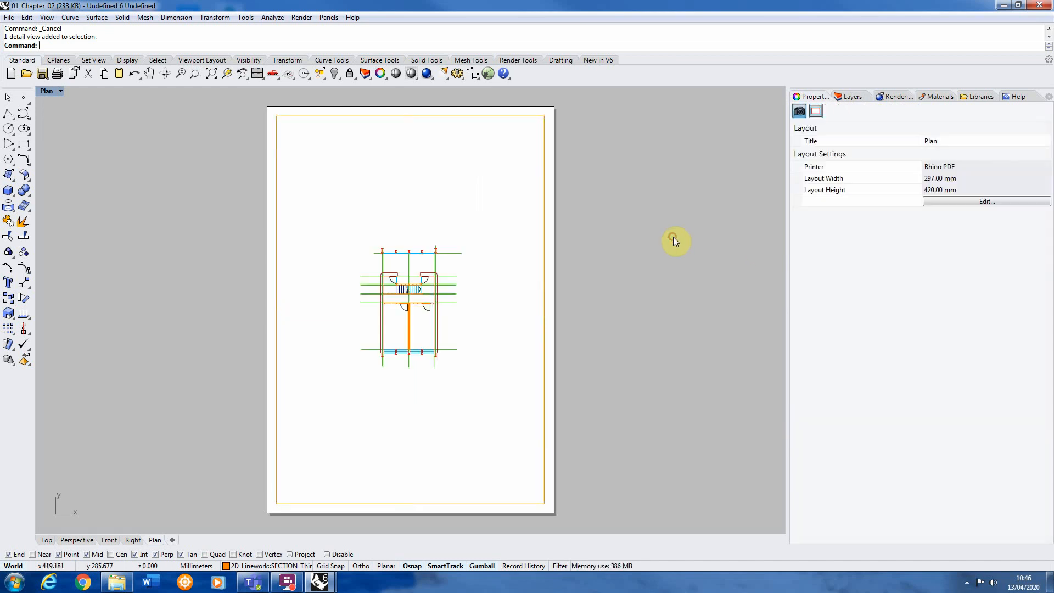
{"action": "left_click", "coordinate": [545, 151]}
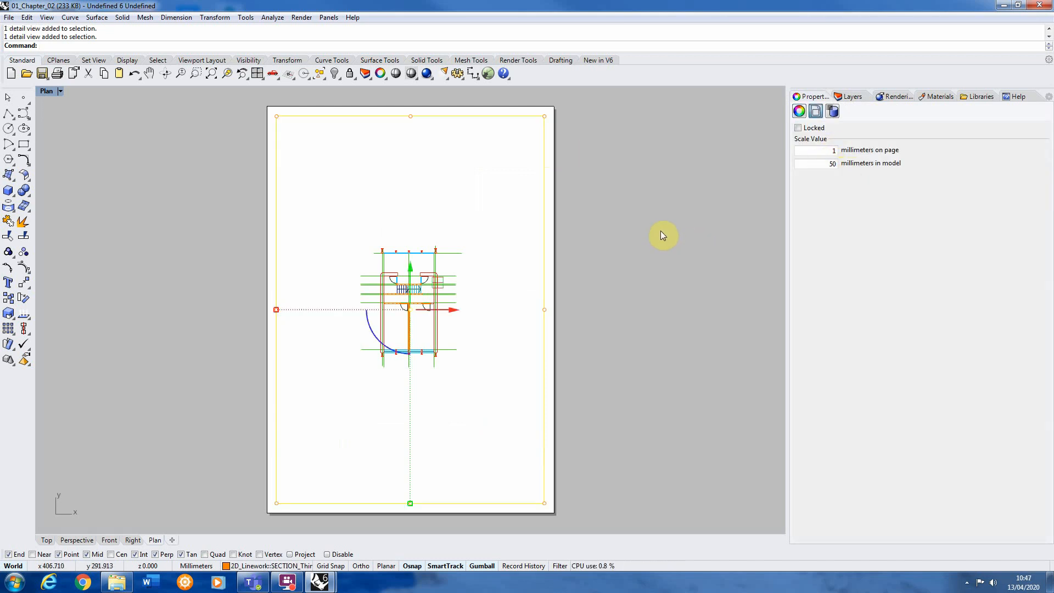
{"action": "left_click", "coordinate": [661, 232]}
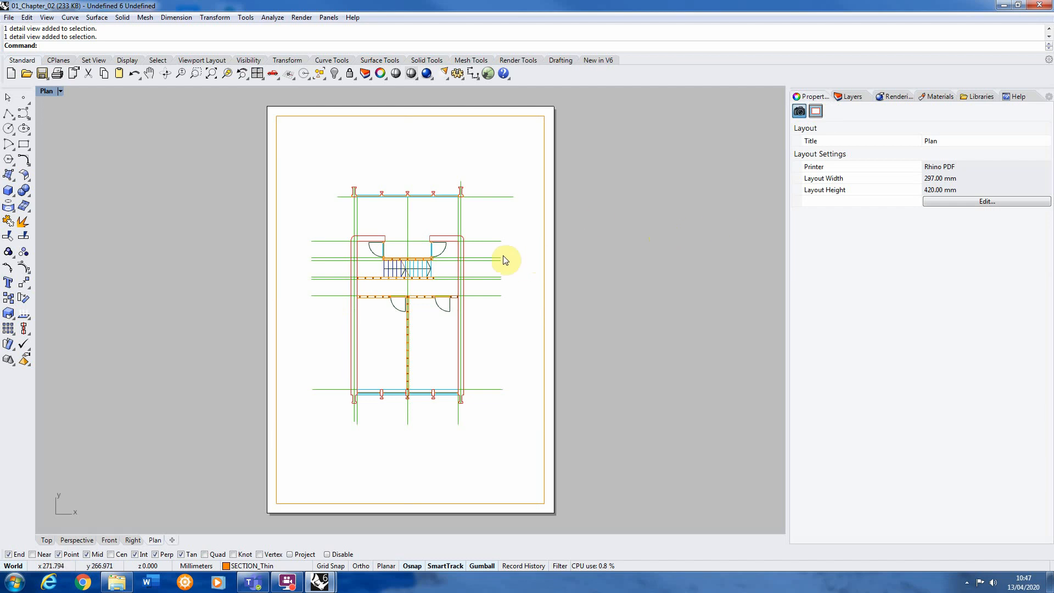
Activate the detail, pan the floor plan until it is centred in the frame, and deactivate the detail
{"action": "double_click", "coordinate": [526, 243]}
{"action": "left_click", "coordinate": [157, 73]}
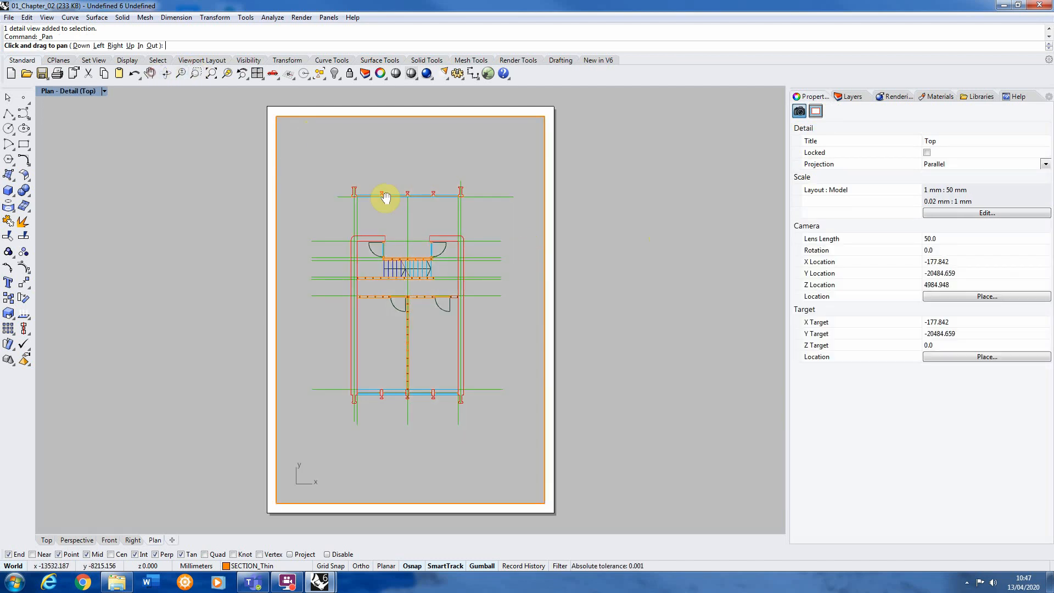
{"action": "left_click_drag", "start_coordinate": [410, 210], "coordinate": [414, 210]}
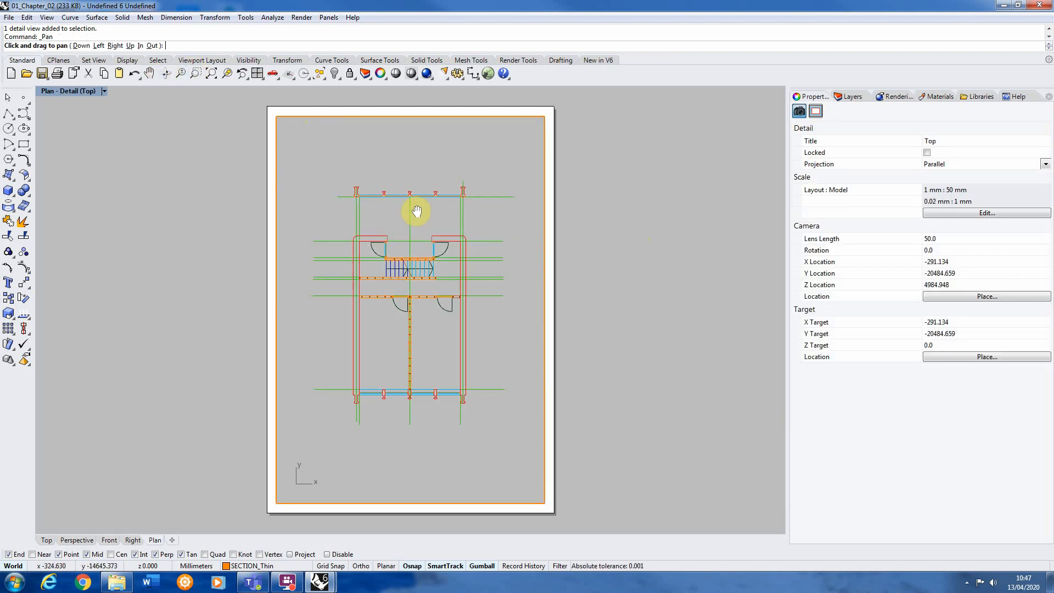
{"action": "double_click", "coordinate": [633, 230]}
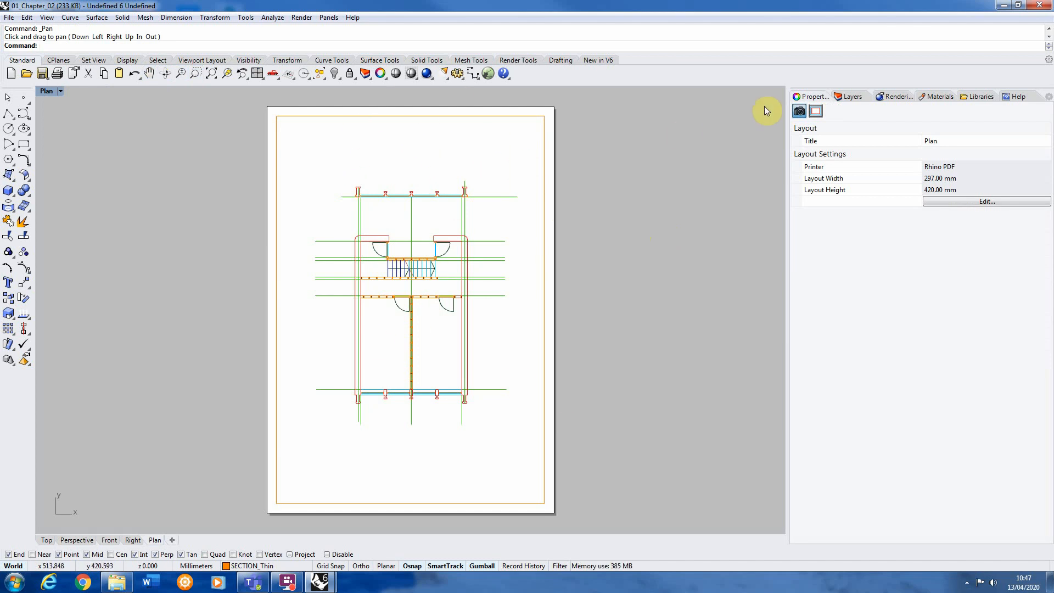
Activate the detail, enlarge the floor plan inside its frame by zooming in, and deactivate the detail
{"action": "left_click", "coordinate": [544, 135]}
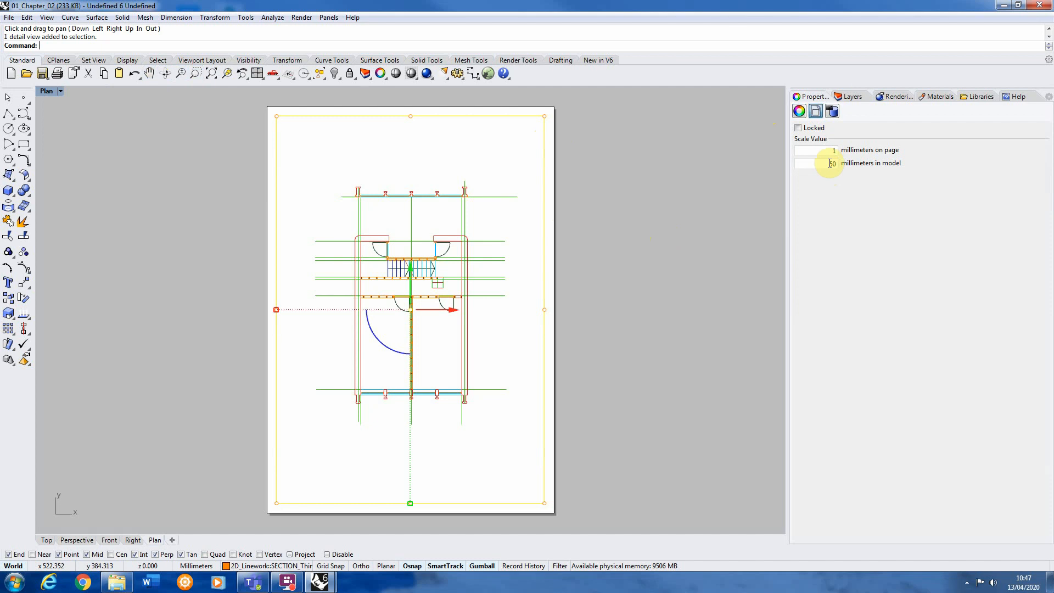
{"action": "double_click", "coordinate": [511, 238]}
{"action": "scroll", "coordinate": [490, 239], "scroll_direction": "up", "scroll_amount": 2}
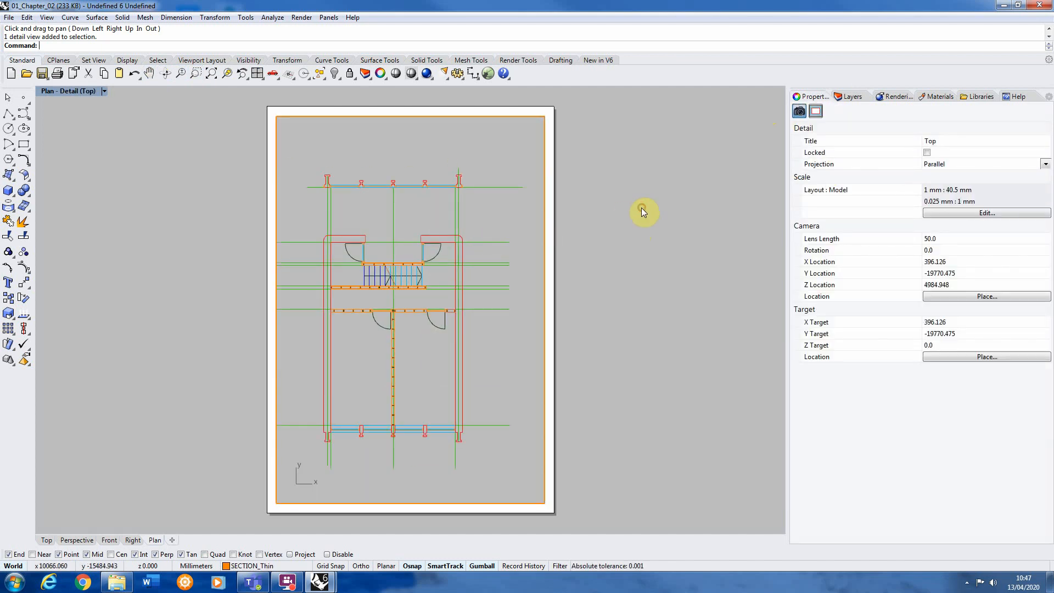
{"action": "scroll", "coordinate": [311, 265], "scroll_direction": "up", "scroll_amount": 2}
{"action": "double_click", "coordinate": [663, 188]}
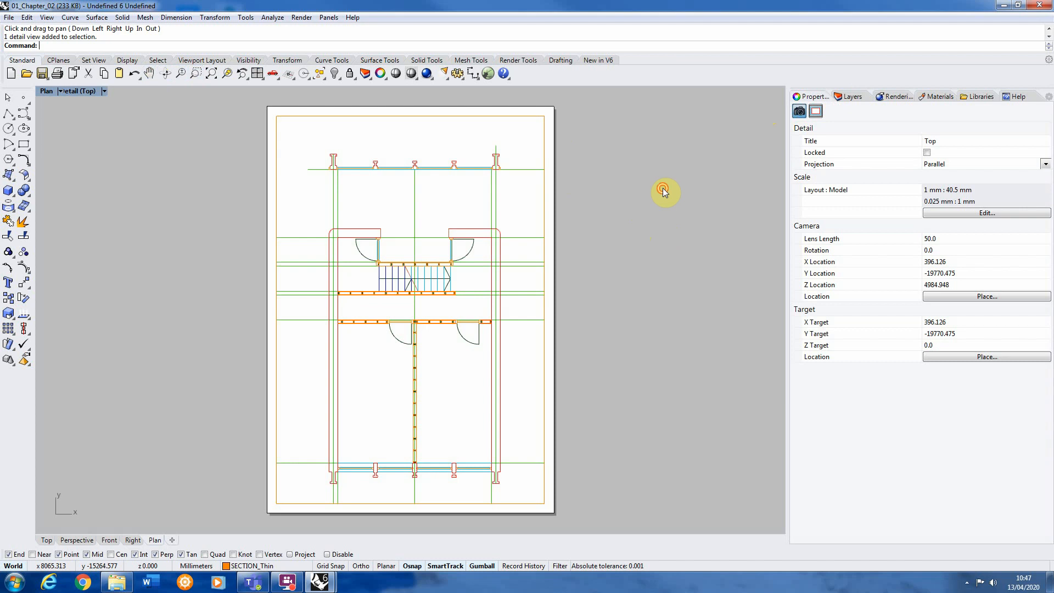
Restore the detail's scale to 1 mm on page to 50 mm in model
{"action": "left_click", "coordinate": [544, 158]}
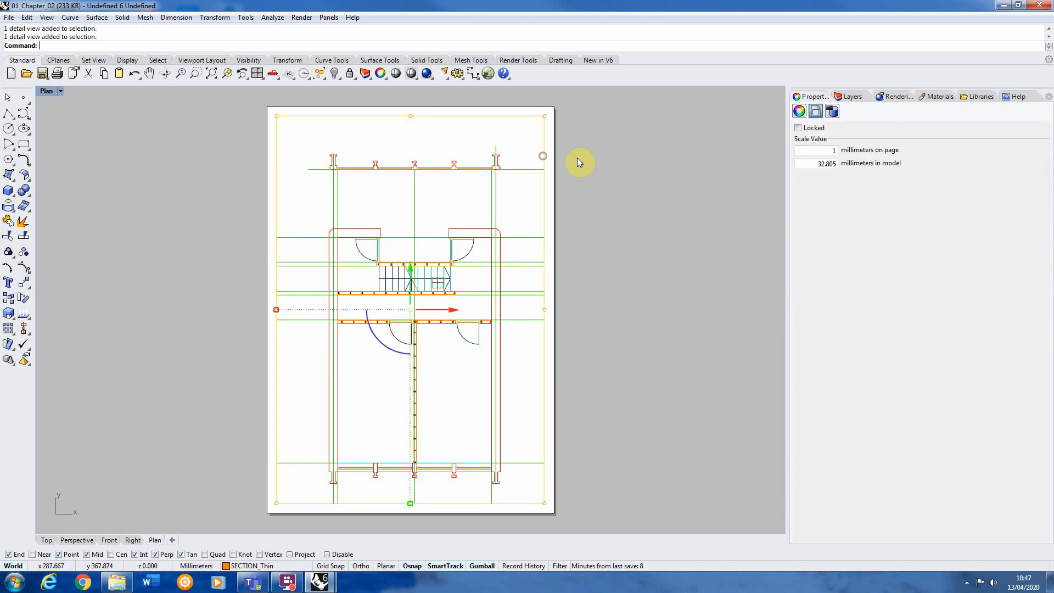
{"action": "double_click", "coordinate": [816, 165]}
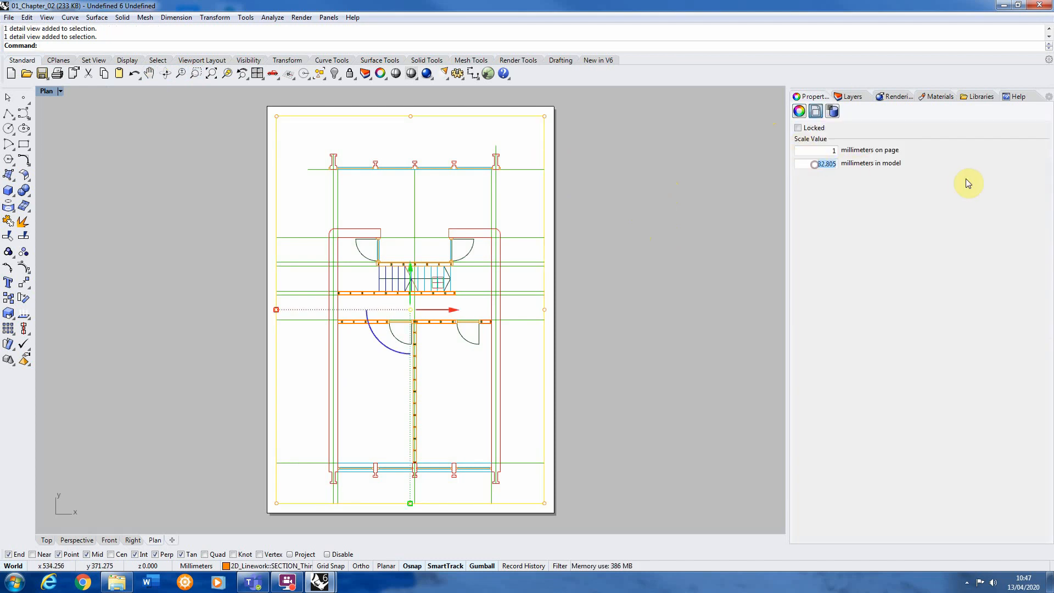
{"action": "type", "text": "50"}
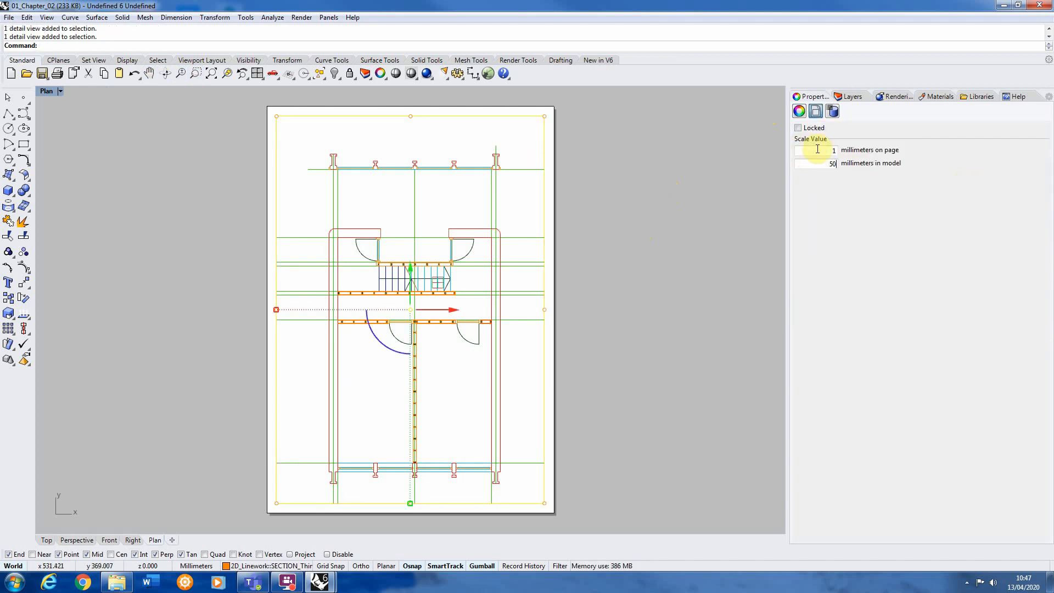
{"action": "left_click", "coordinate": [816, 149]}
{"action": "left_click", "coordinate": [708, 249]}
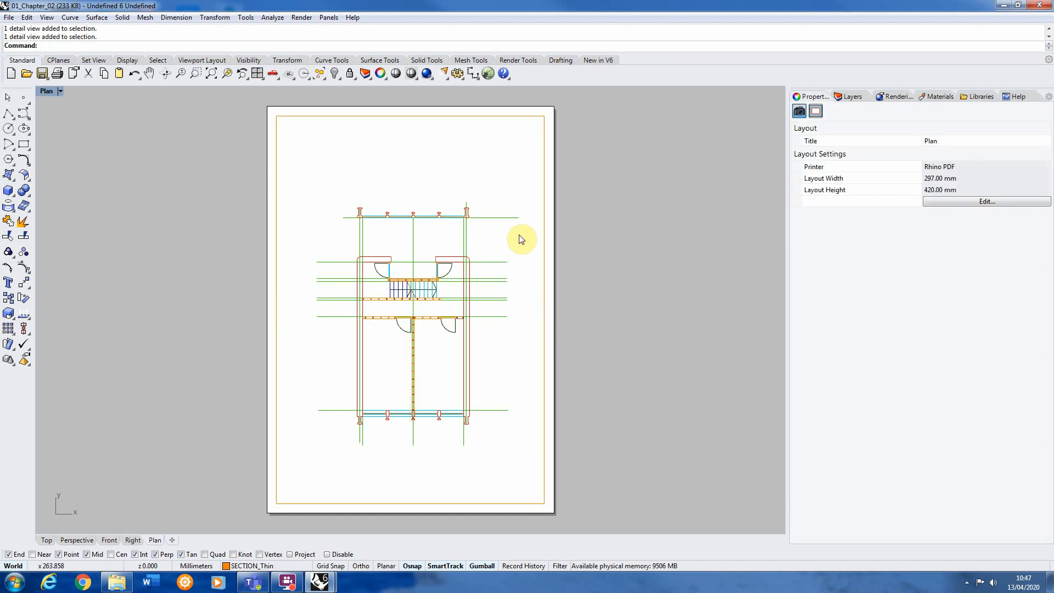
Select the Plan layout's detail and lock its view
{"action": "left_click", "coordinate": [544, 230]}
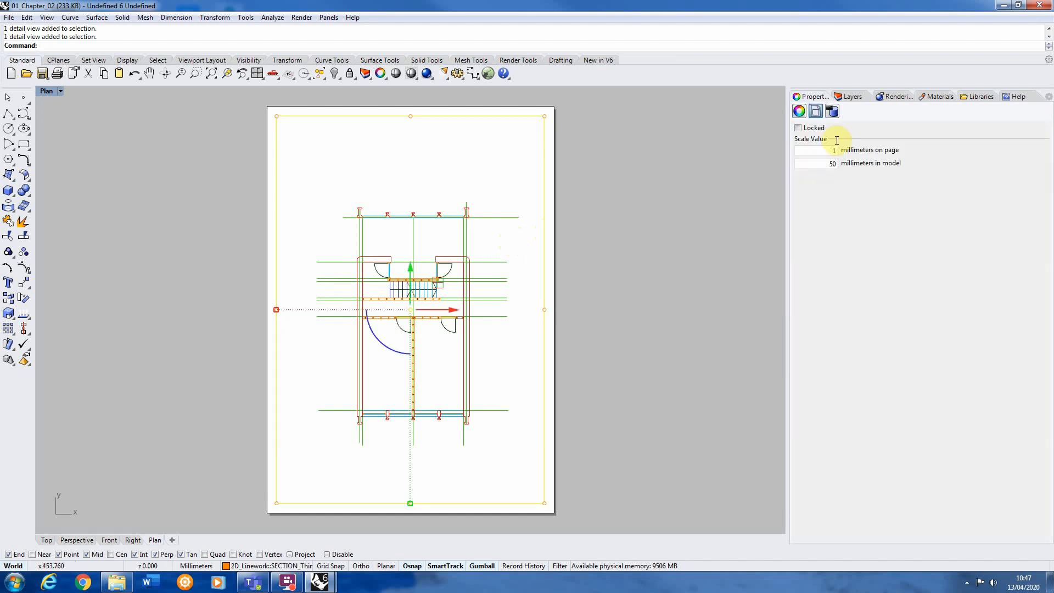
{"action": "left_click", "coordinate": [799, 129]}
{"action": "left_click", "coordinate": [606, 180]}
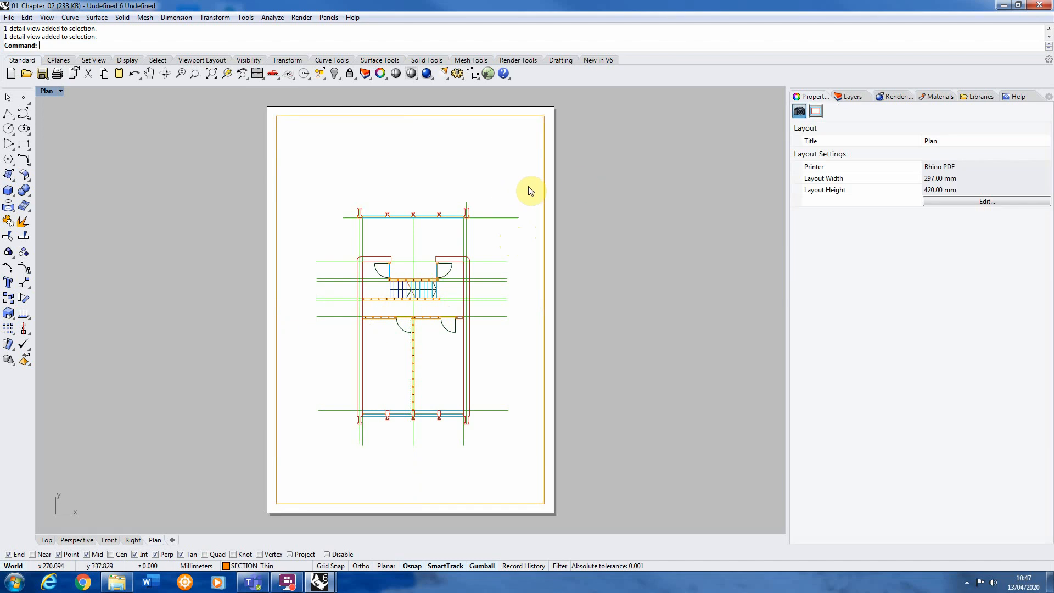
Activate the locked detail and test how zooming and panning behave inside it
{"action": "double_click", "coordinate": [439, 261]}
{"action": "scroll", "coordinate": [440, 262], "scroll_direction": "up", "scroll_amount": 2}
{"action": "scroll", "coordinate": [441, 263], "scroll_direction": "down", "scroll_amount": 3}
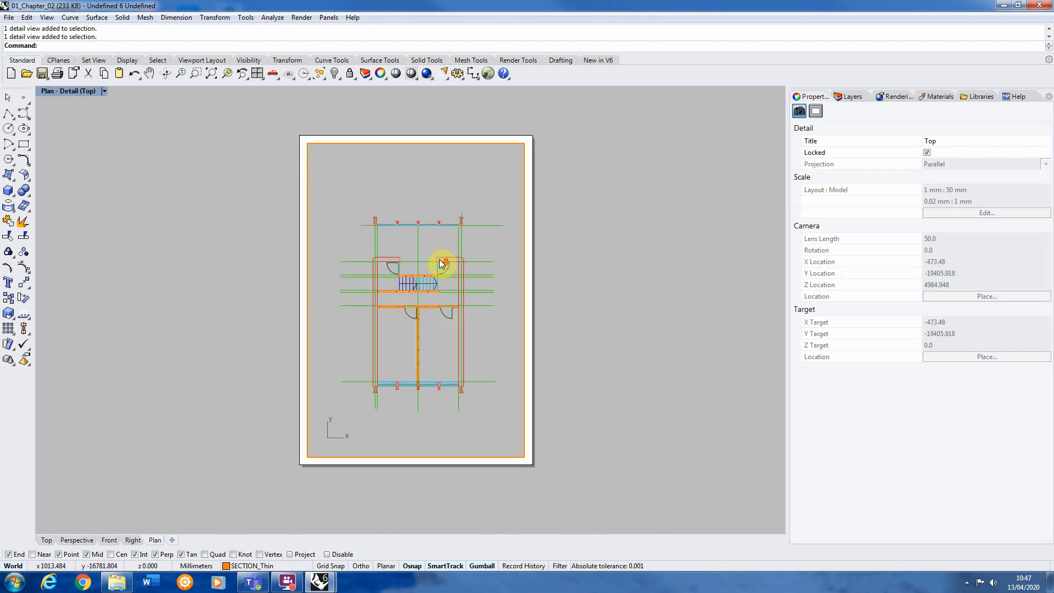
{"action": "scroll", "coordinate": [440, 261], "scroll_direction": "up", "scroll_amount": 2}
{"action": "scroll", "coordinate": [440, 261], "scroll_direction": "down", "scroll_amount": 3}
{"action": "scroll", "coordinate": [409, 307], "scroll_direction": "up", "scroll_amount": 3}
{"action": "scroll", "coordinate": [424, 294], "scroll_direction": "down", "scroll_amount": 2}
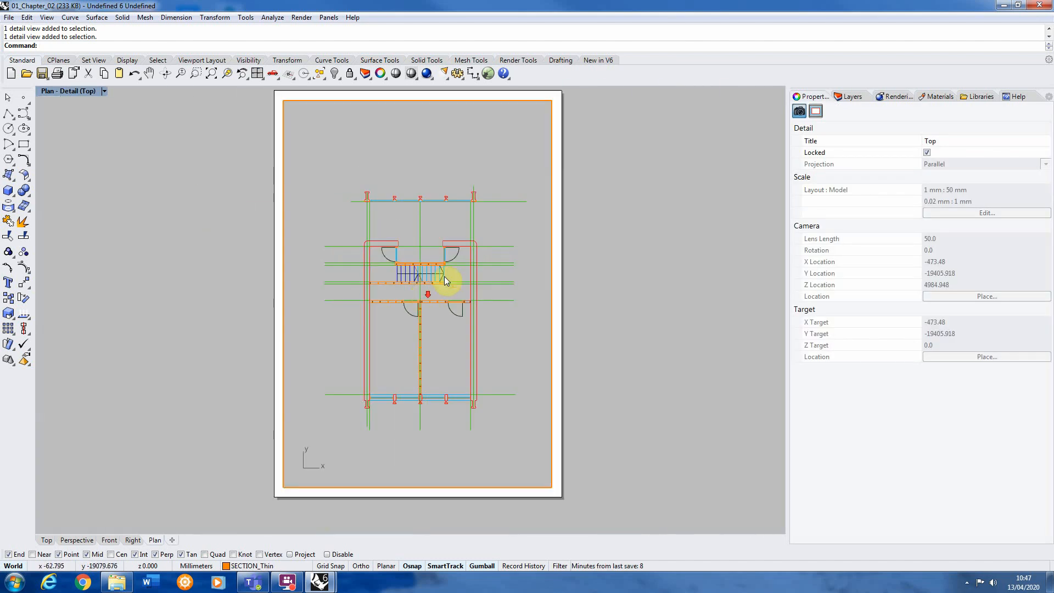
{"action": "left_click", "coordinate": [152, 73]}
{"action": "mouse_move", "coordinate": [433, 251]}
{"action": "left_mouse_down"}
{"action": "mouse_move", "coordinate": [412, 248]}
{"action": "mouse_move", "coordinate": [422, 250]}
{"action": "left_mouse_up"}
Compare object selection inside the active detail with selection on the page, trying a thick section wall curve of the floor plan
{"action": "left_click", "coordinate": [469, 249]}
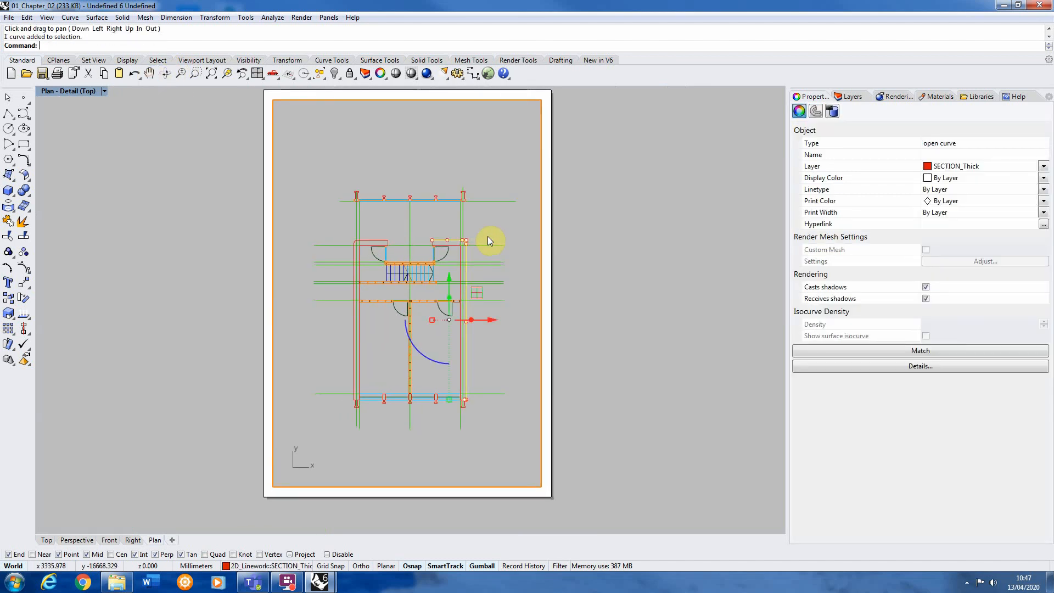
{"action": "double_click", "coordinate": [492, 233]}
{"action": "left_click", "coordinate": [447, 194]}
{"action": "left_click", "coordinate": [440, 209]}
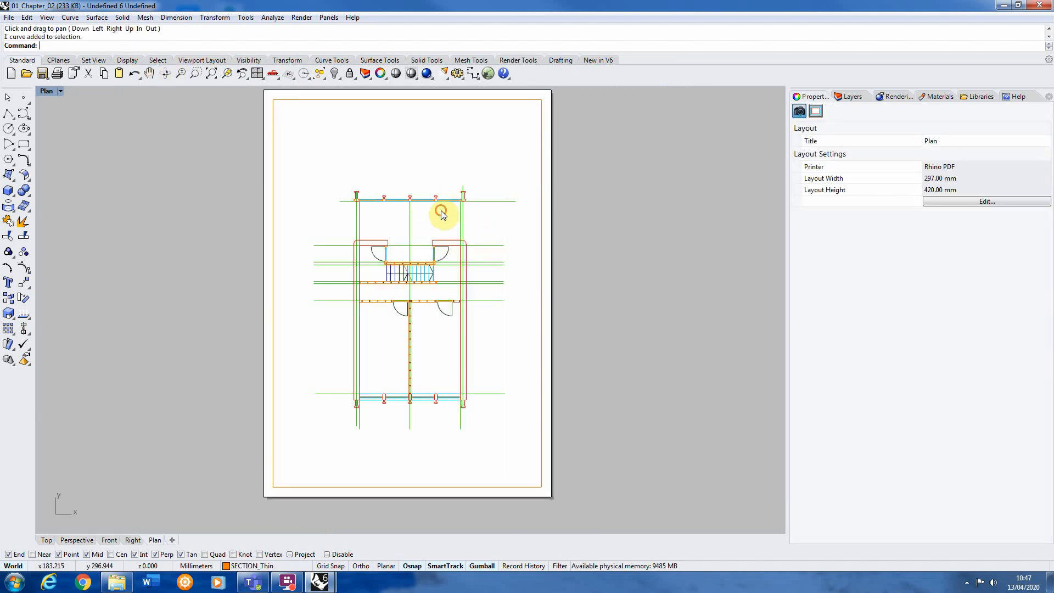
{"action": "double_click", "coordinate": [458, 224]}
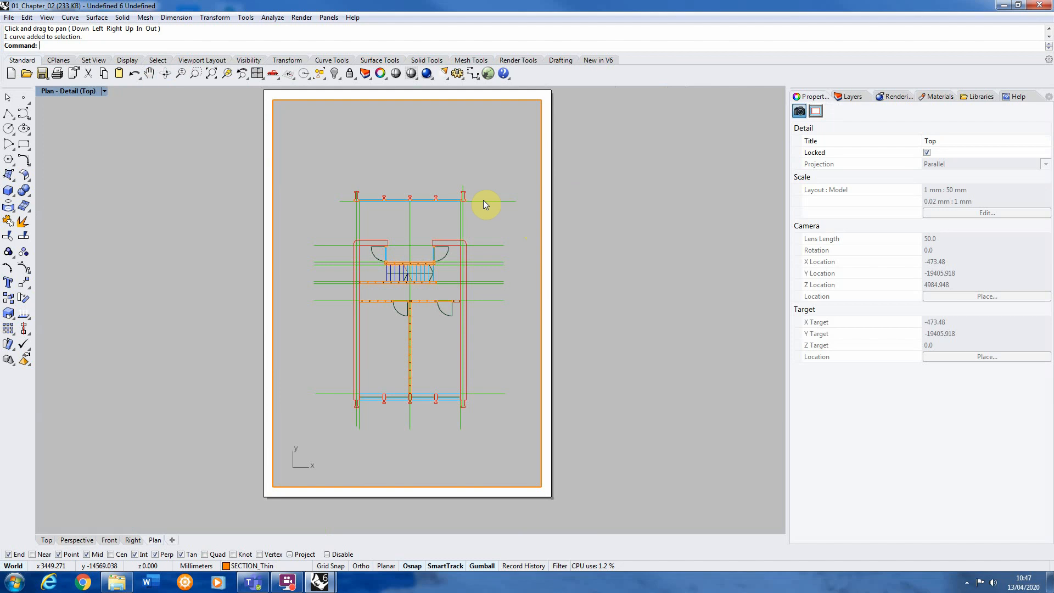
{"action": "double_click", "coordinate": [595, 122]}
Select the detail frame, check its lock setting, and clear the selection
{"action": "left_click", "coordinate": [543, 130]}
{"action": "left_click", "coordinate": [798, 129]}
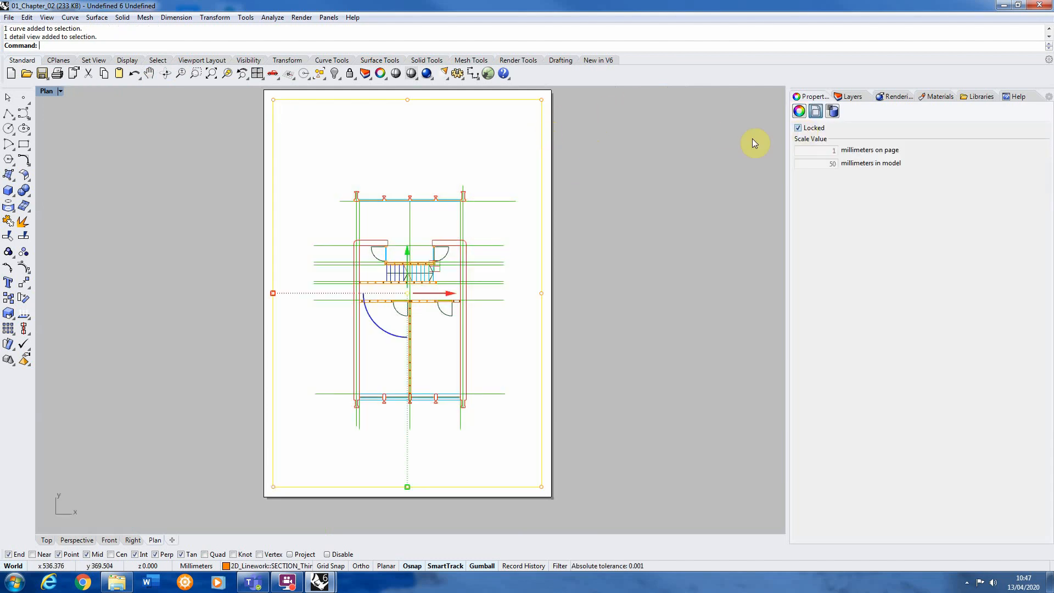
{"action": "left_click", "coordinate": [619, 189]}
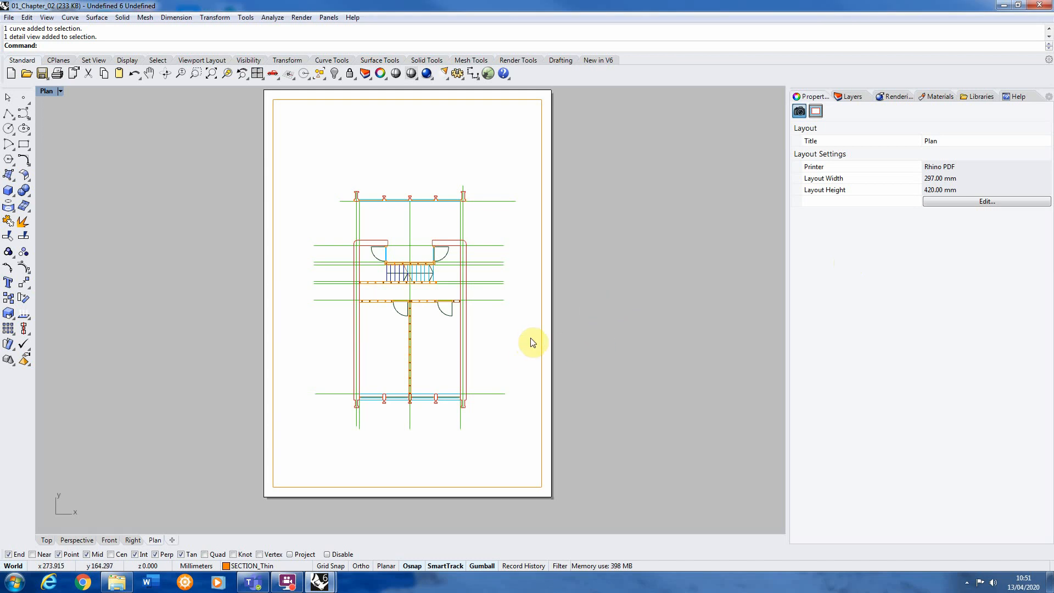
Run PrintDisplay and set its State to On for the Plan layout
{"action": "scroll", "coordinate": [538, 340], "scroll_direction": "up", "scroll_amount": 1}
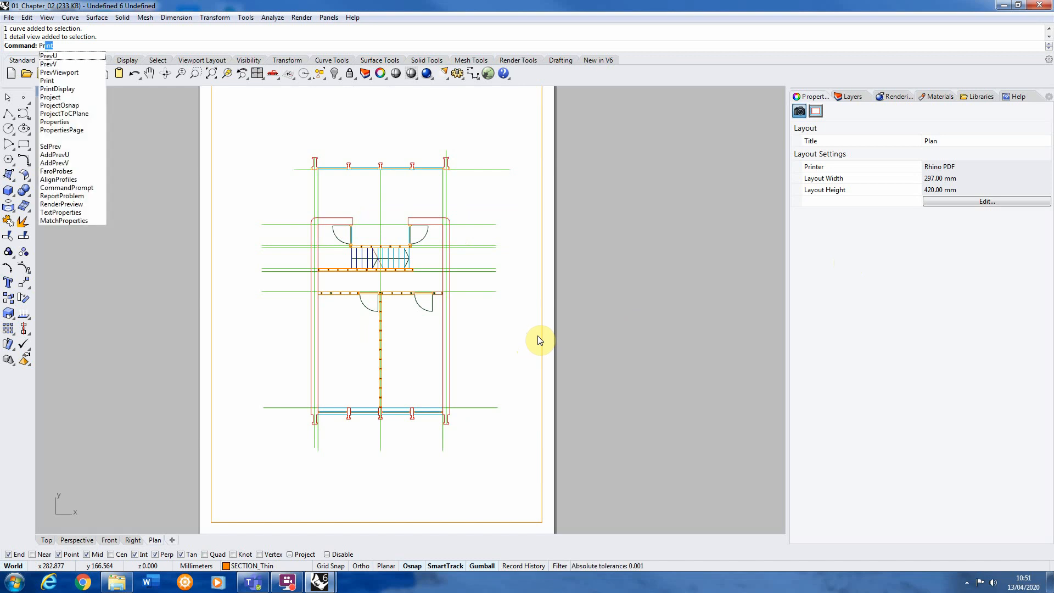
{"action": "type", "text": "int"}
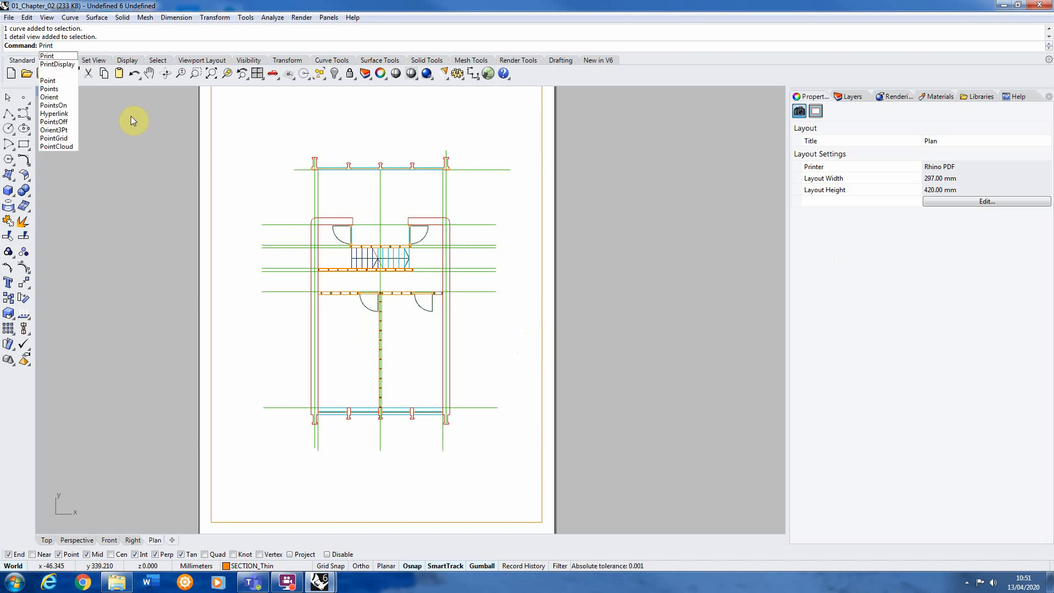
{"action": "left_click", "coordinate": [57, 65]}
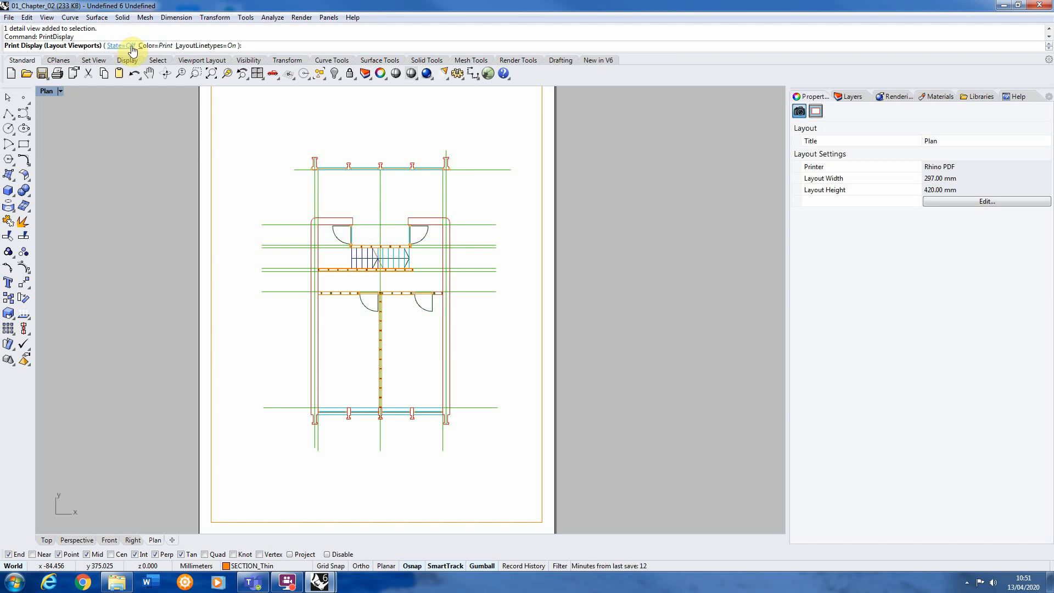
{"action": "left_click", "coordinate": [122, 46]}
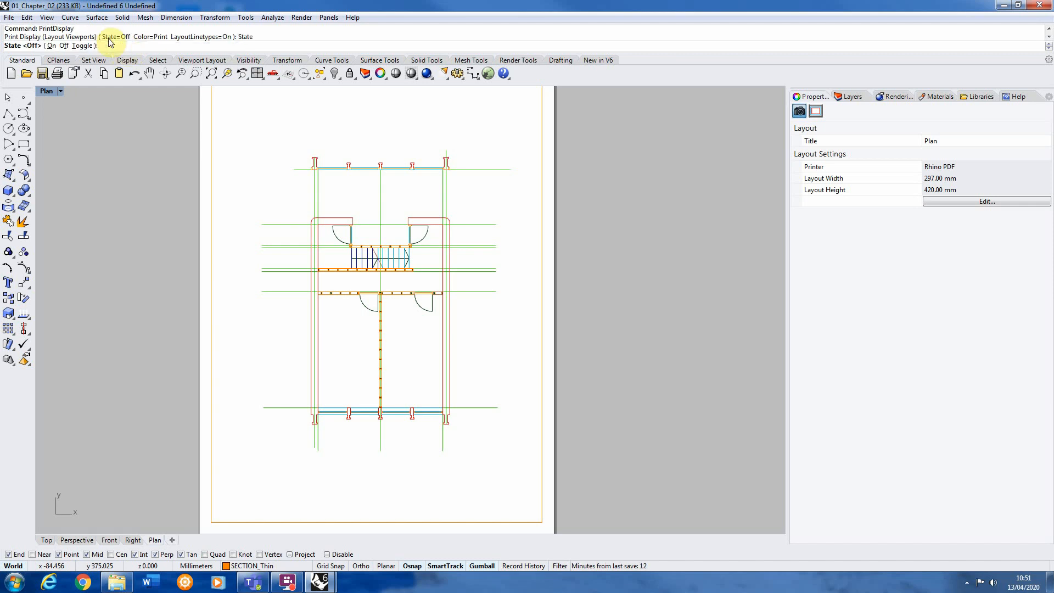
{"action": "left_click", "coordinate": [51, 46]}
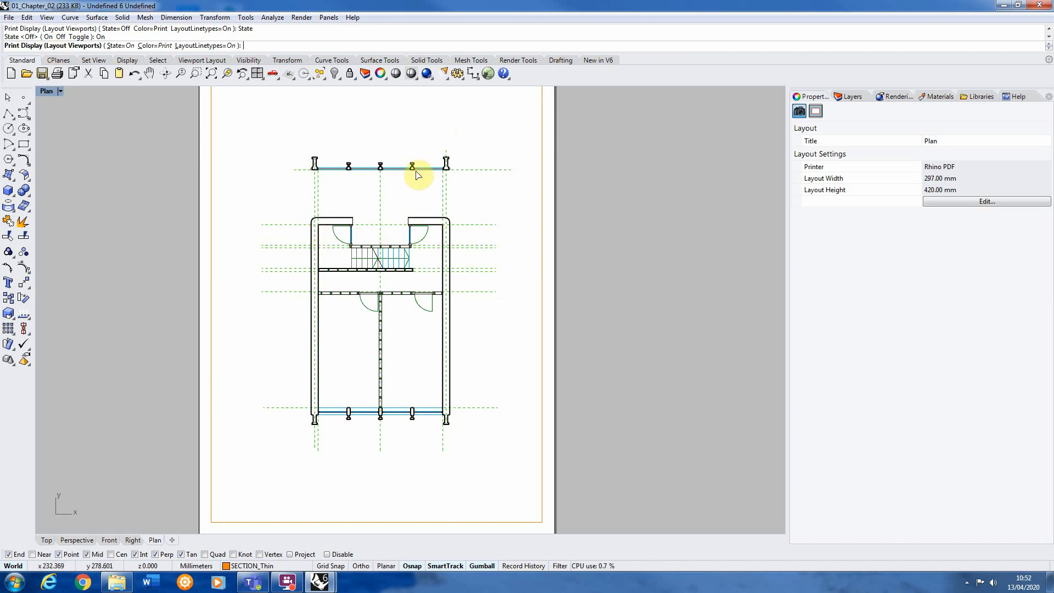
{"action": "right_click", "coordinate": [156, 202]}
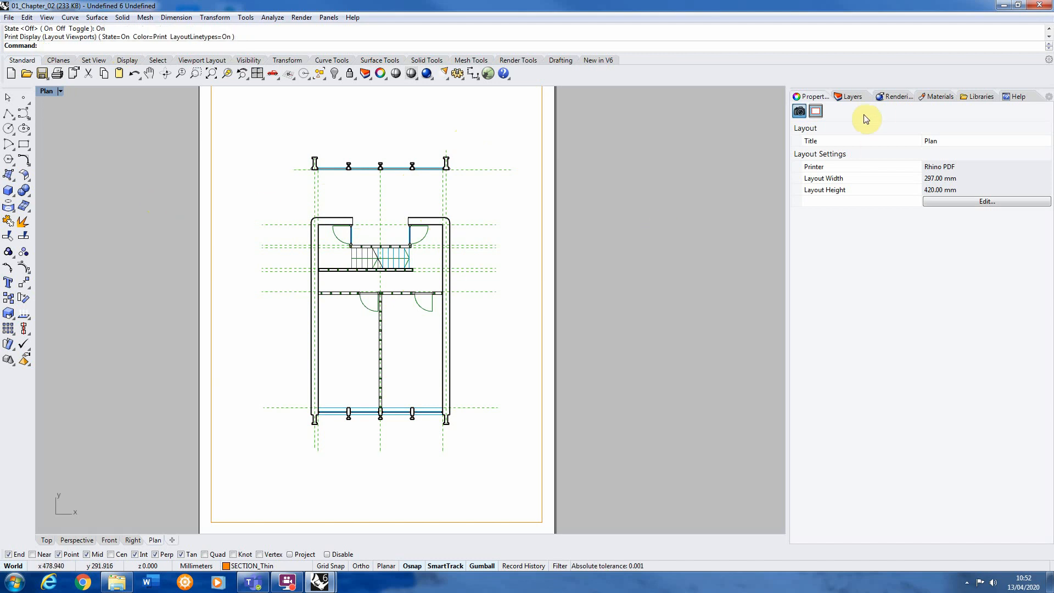
Show the layer list and examine the floor plan's line weights around the walls and stairs against the layers' print widths
{"action": "left_click", "coordinate": [850, 101]}
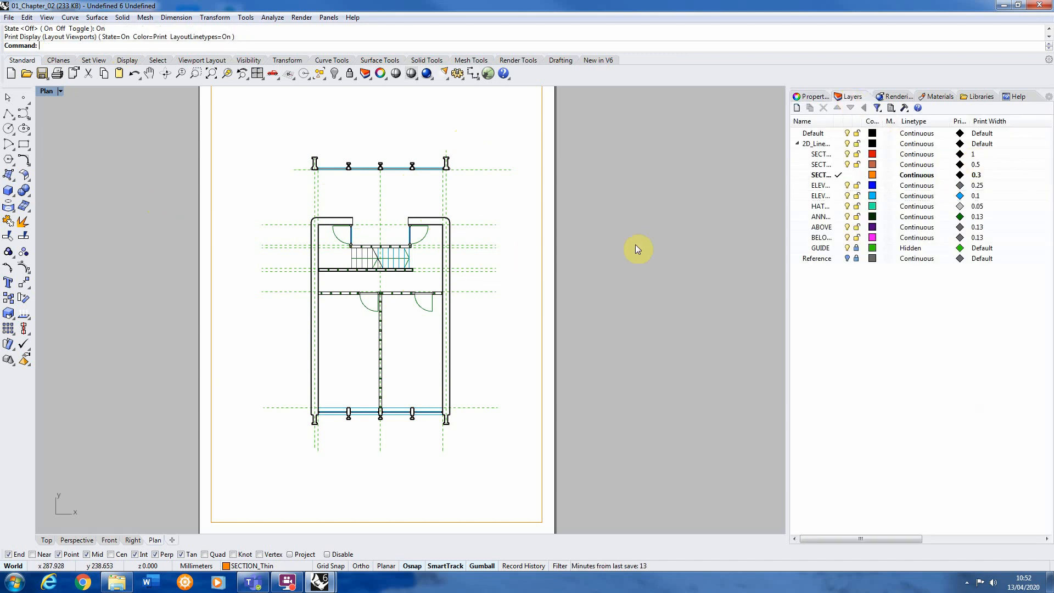
{"action": "scroll", "coordinate": [332, 225], "scroll_direction": "up", "scroll_amount": 6}
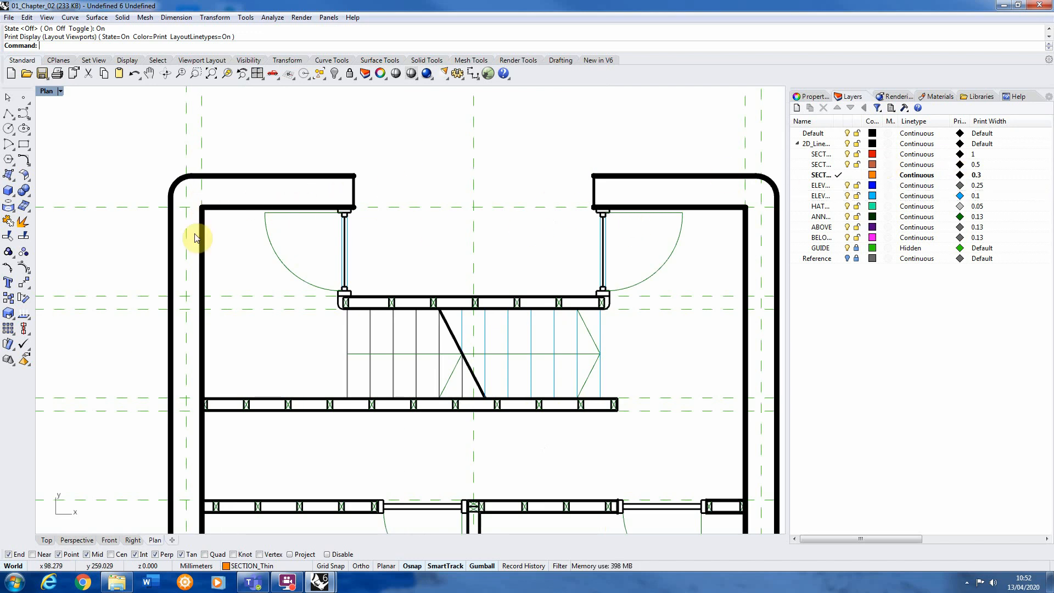
{"action": "scroll", "coordinate": [207, 247], "scroll_direction": "down", "scroll_amount": 2}
{"action": "scroll", "coordinate": [313, 404], "scroll_direction": "down", "scroll_amount": 1}
{"action": "scroll", "coordinate": [313, 434], "scroll_direction": "up", "scroll_amount": 3}
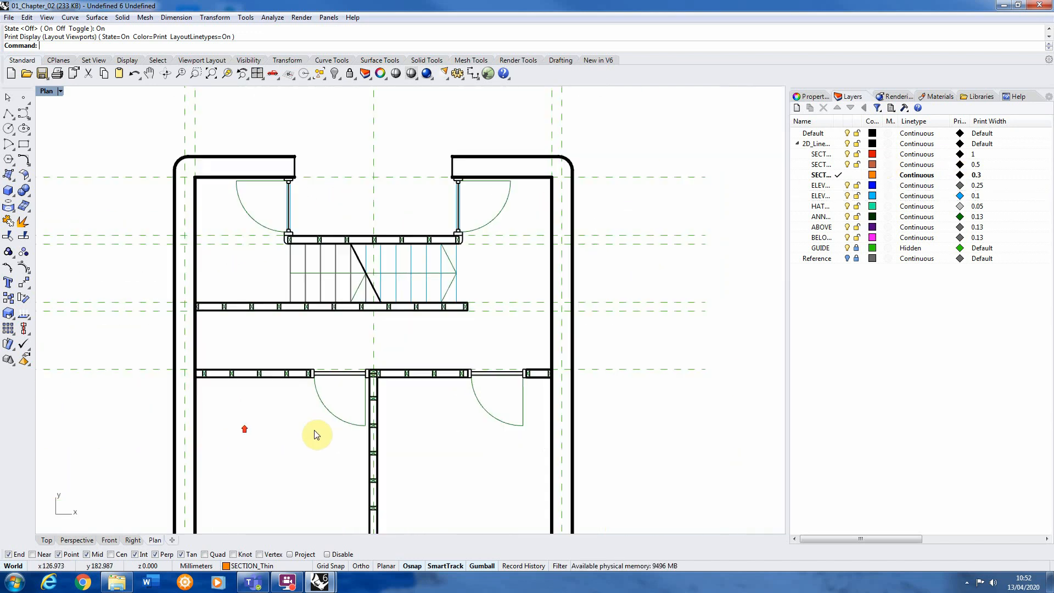
{"action": "scroll", "coordinate": [286, 284], "scroll_direction": "up", "scroll_amount": 3}
{"action": "scroll", "coordinate": [266, 266], "scroll_direction": "down", "scroll_amount": 3}
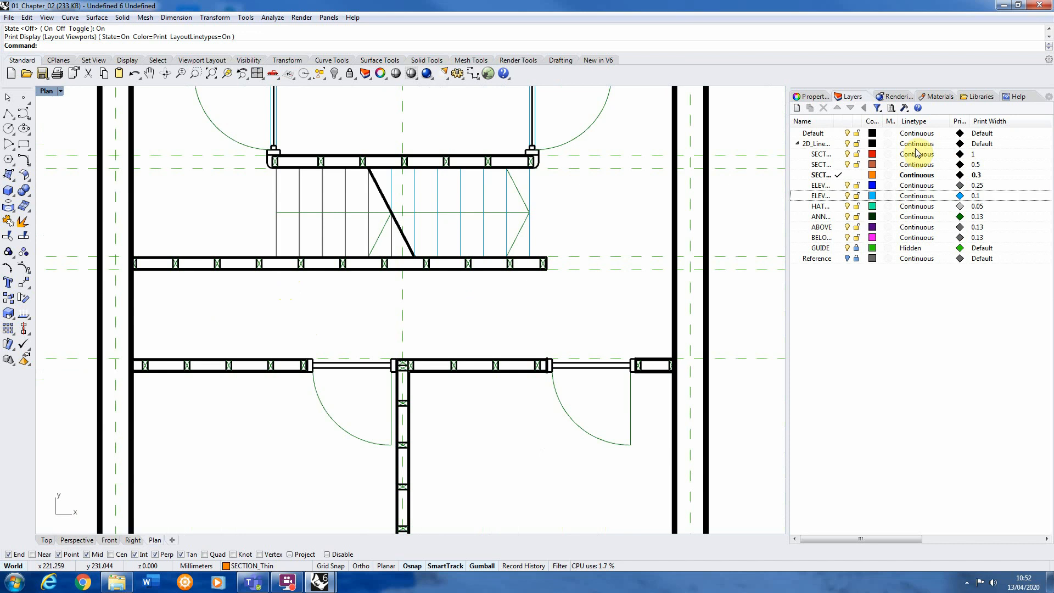
Widen the layer list and its columns so the full layer names and the Print Color heading are readable
{"action": "left_click", "coordinate": [976, 164]}
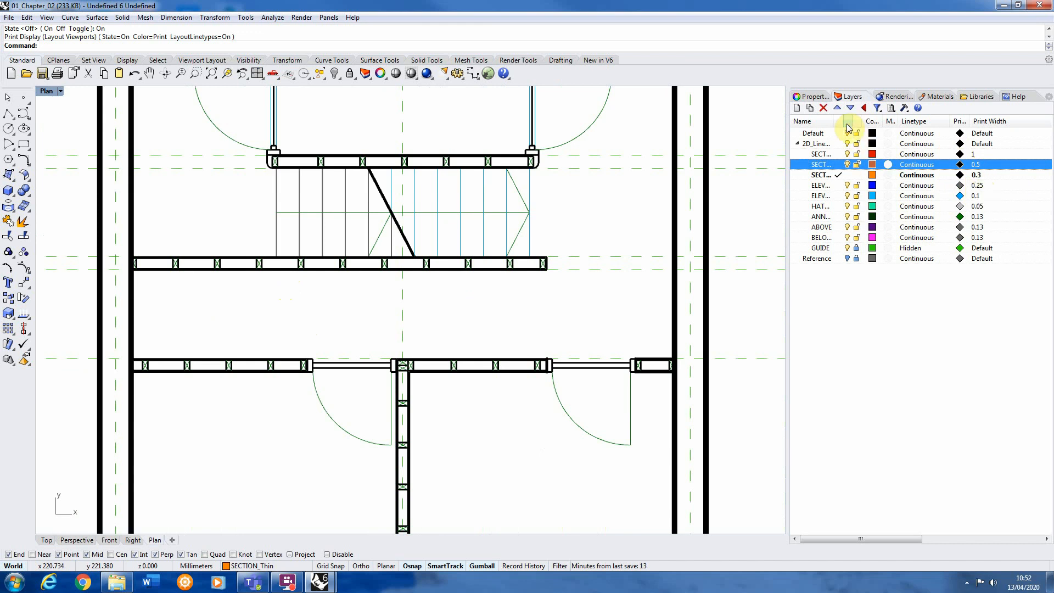
{"action": "left_click_drag", "start_coordinate": [842, 121], "coordinate": [818, 120]}
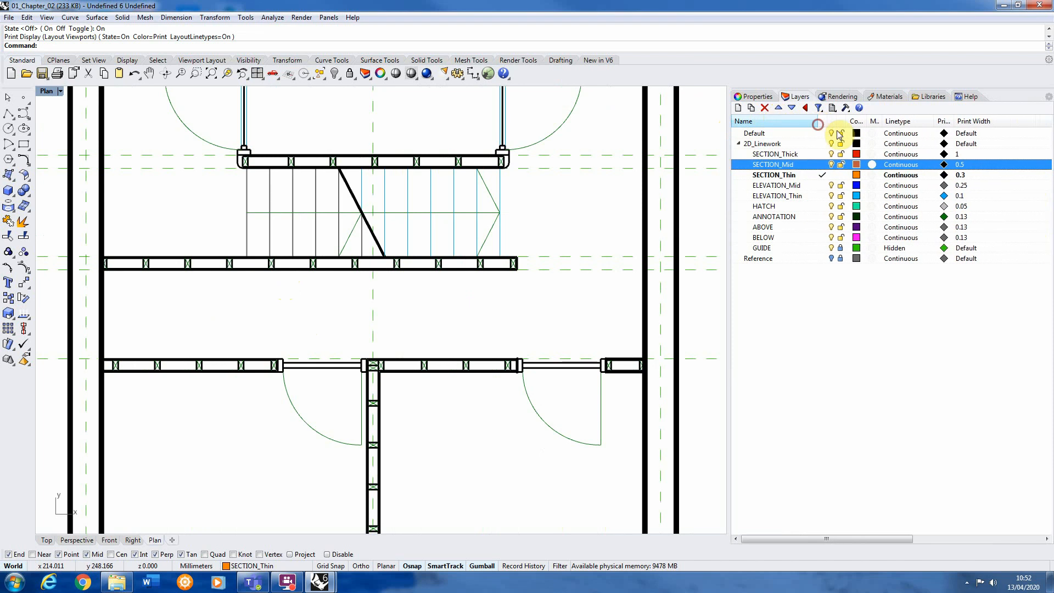
{"action": "left_click_drag", "start_coordinate": [958, 123], "coordinate": [979, 122]}
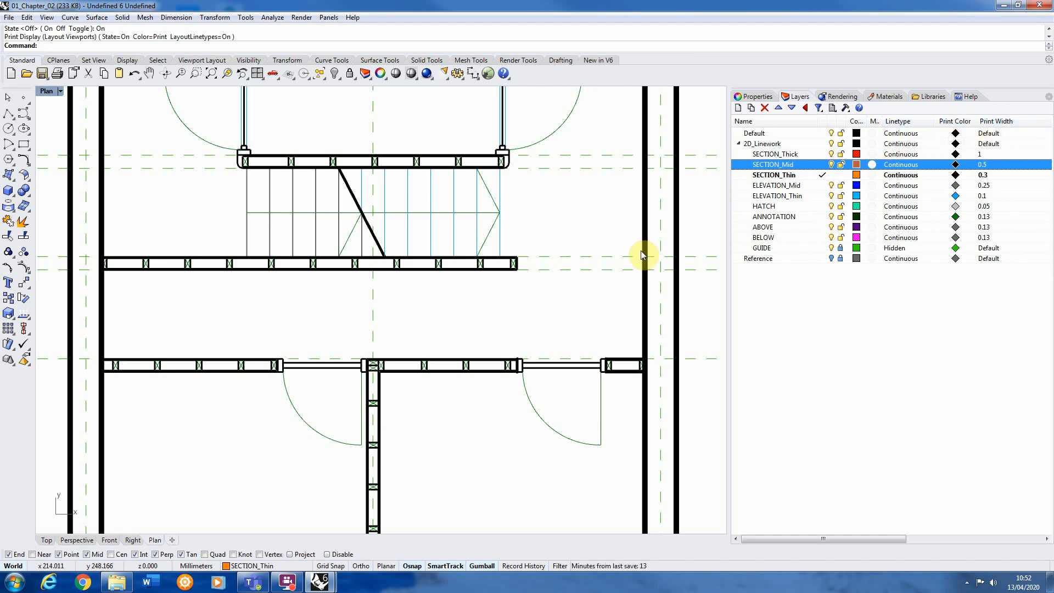
Set the print width of the SECTION_Thick layer to 0.7 mm
{"action": "left_click", "coordinate": [798, 155]}
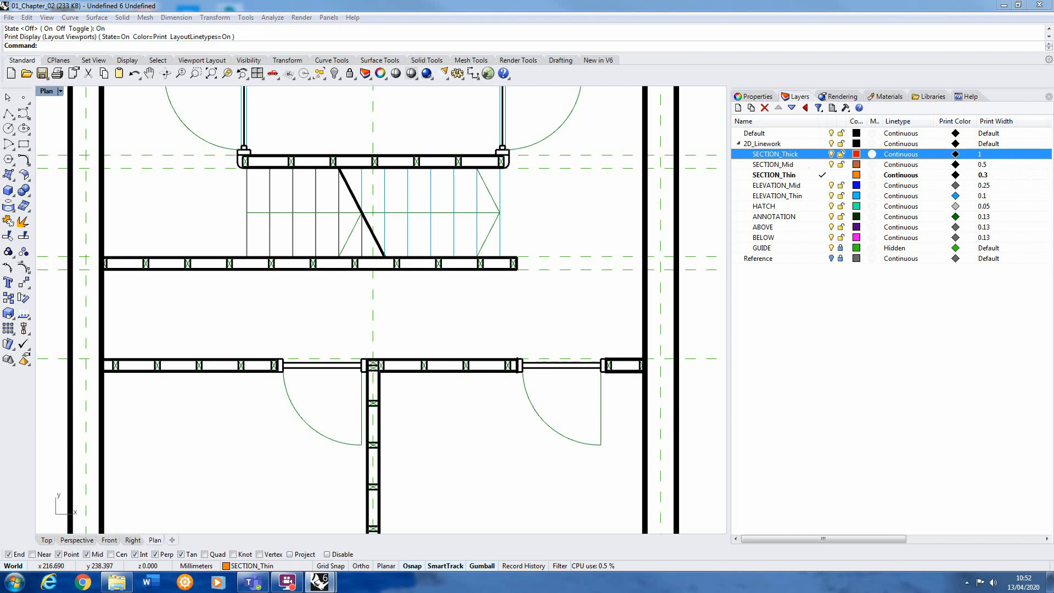
{"action": "left_click_drag", "start_coordinate": [1053, 187], "coordinate": [774, 297]}
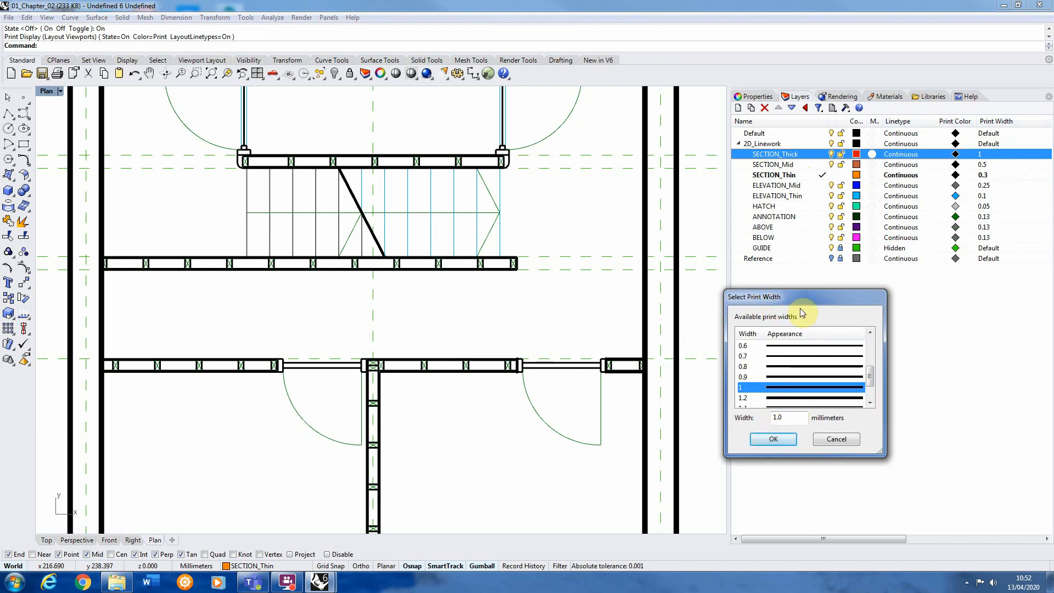
{"action": "left_click", "coordinate": [784, 357]}
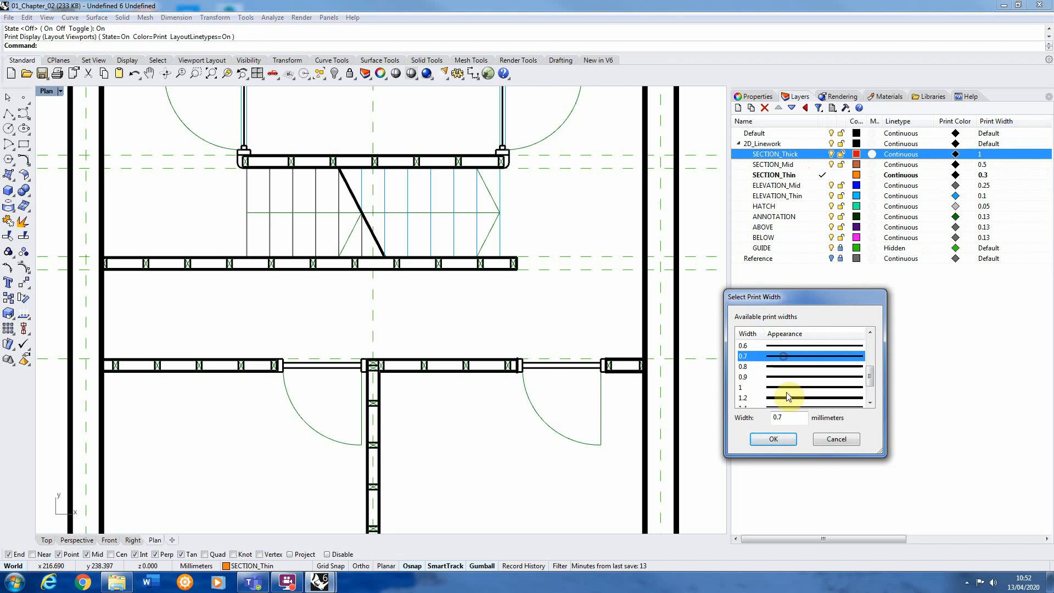
{"action": "left_click", "coordinate": [774, 440]}
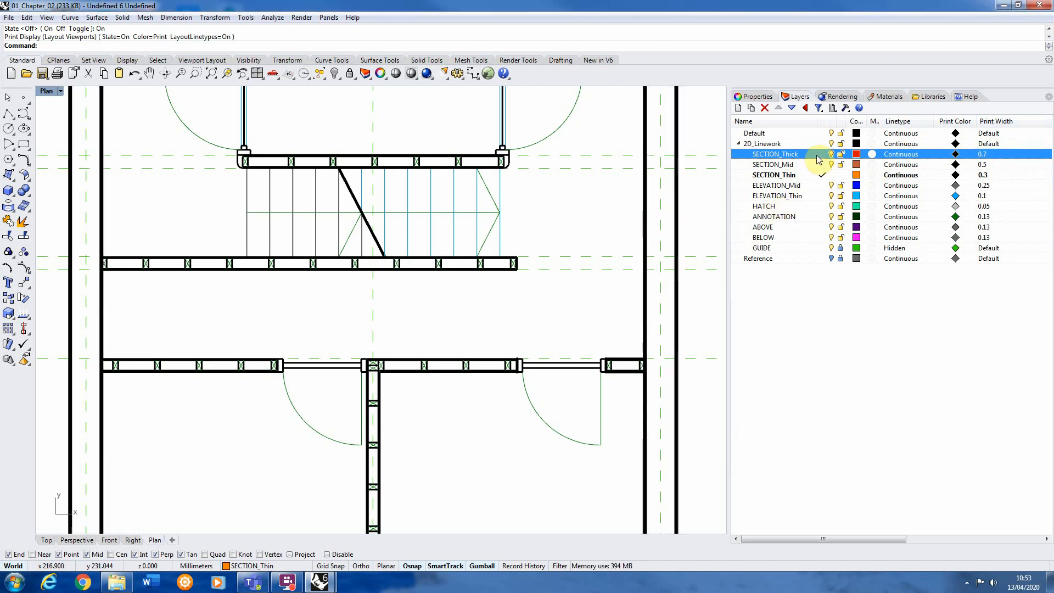
Set the print width of the SECTION_Mid layer to 0.35 mm
{"action": "left_click", "coordinate": [797, 165]}
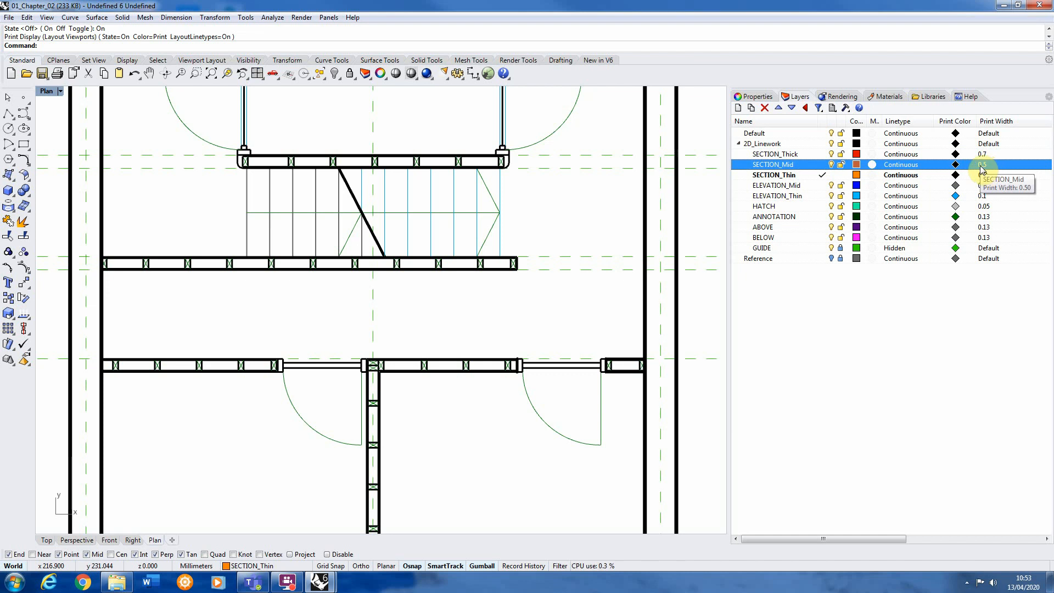
{"action": "left_click", "coordinate": [981, 165]}
{"action": "left_click", "coordinate": [783, 377]}
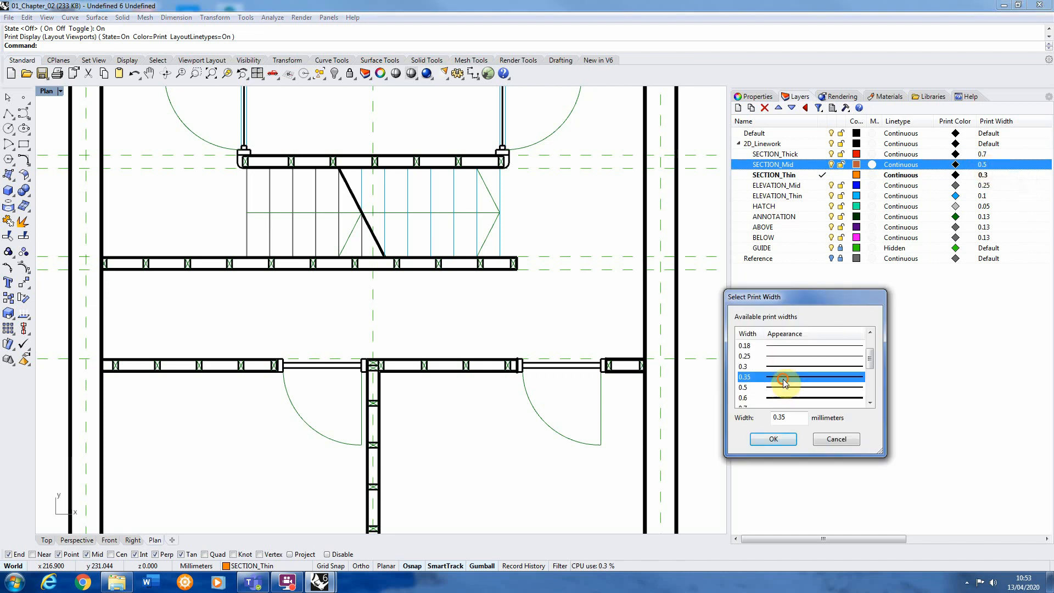
{"action": "left_click", "coordinate": [774, 438]}
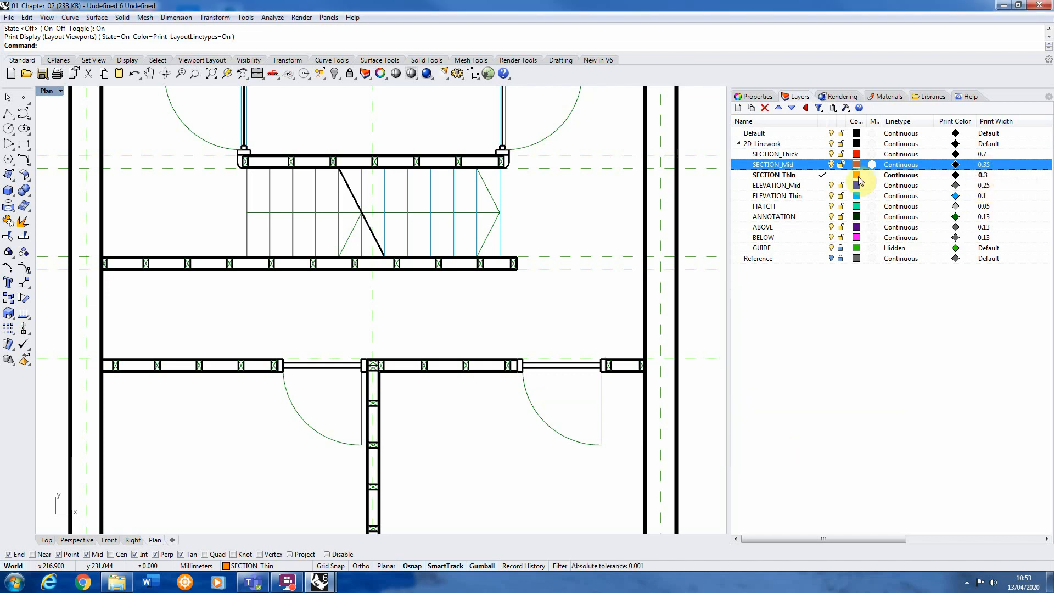
Set the print width of the SECTION_Thin layer to 0.18 mm and check the stud wall lines in the plan
{"action": "left_click", "coordinate": [983, 176]}
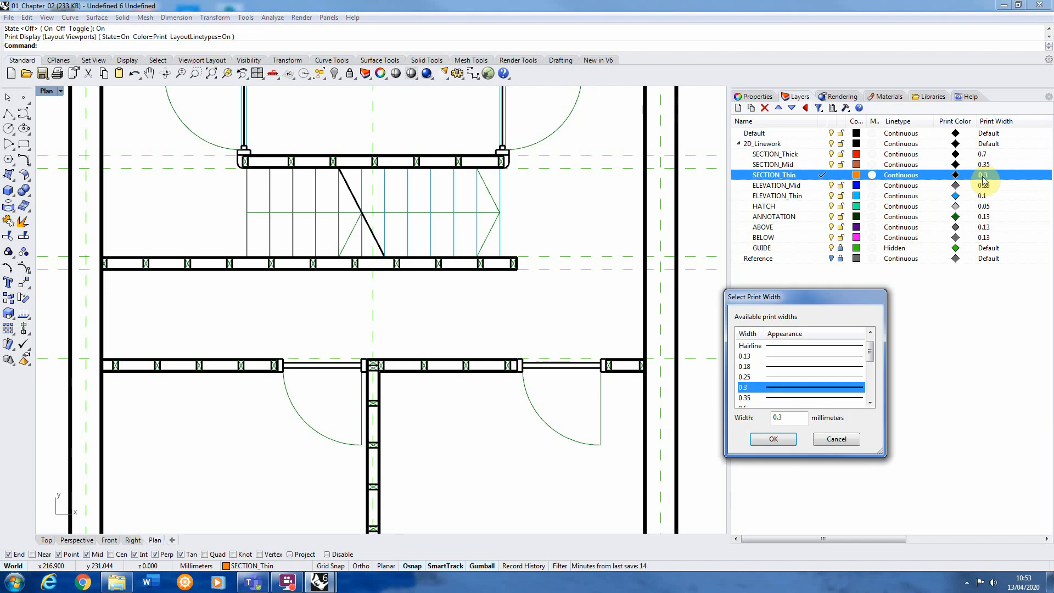
{"action": "left_click", "coordinate": [780, 366]}
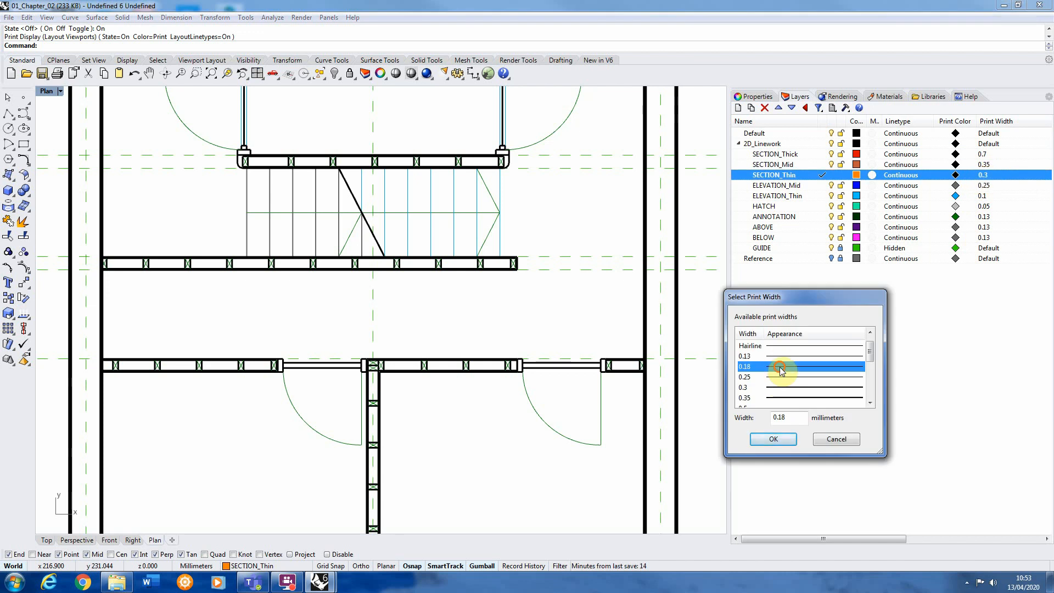
{"action": "left_click", "coordinate": [773, 438]}
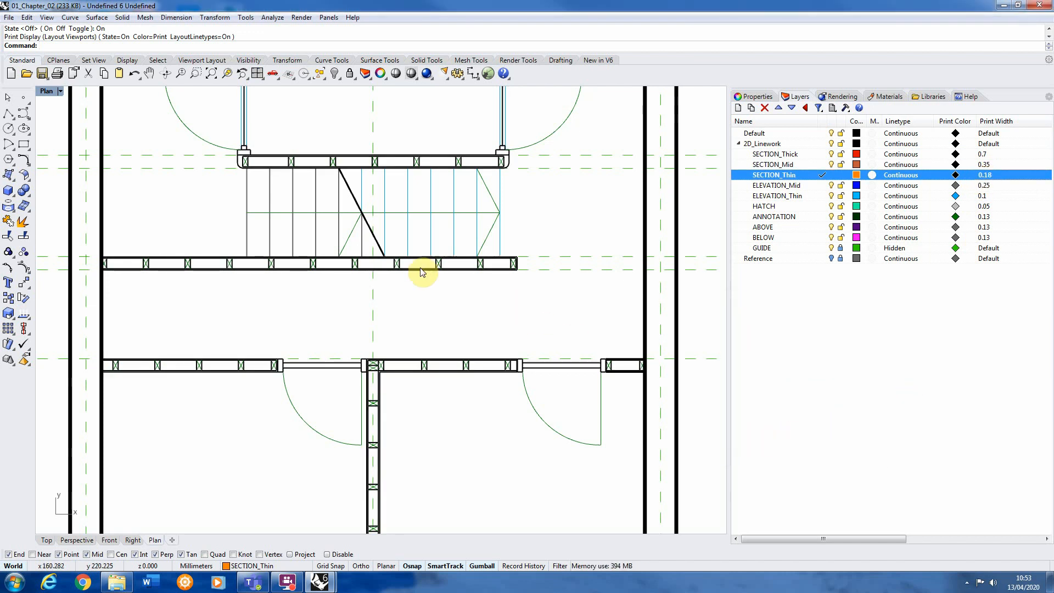
{"action": "scroll", "coordinate": [412, 271], "scroll_direction": "up", "scroll_amount": 10}
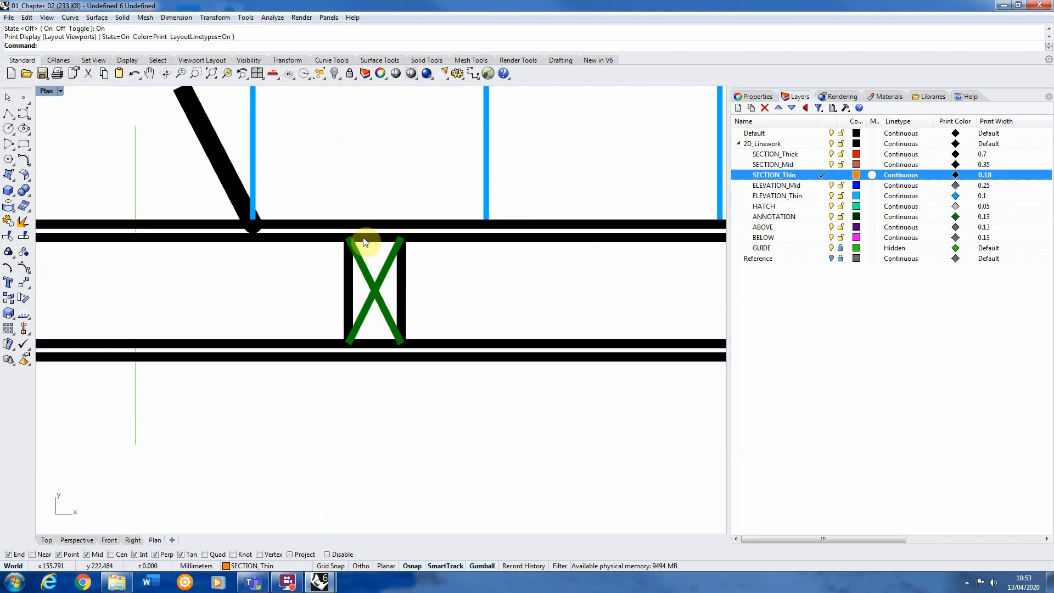
{"action": "scroll", "coordinate": [383, 225], "scroll_direction": "down", "scroll_amount": 8}
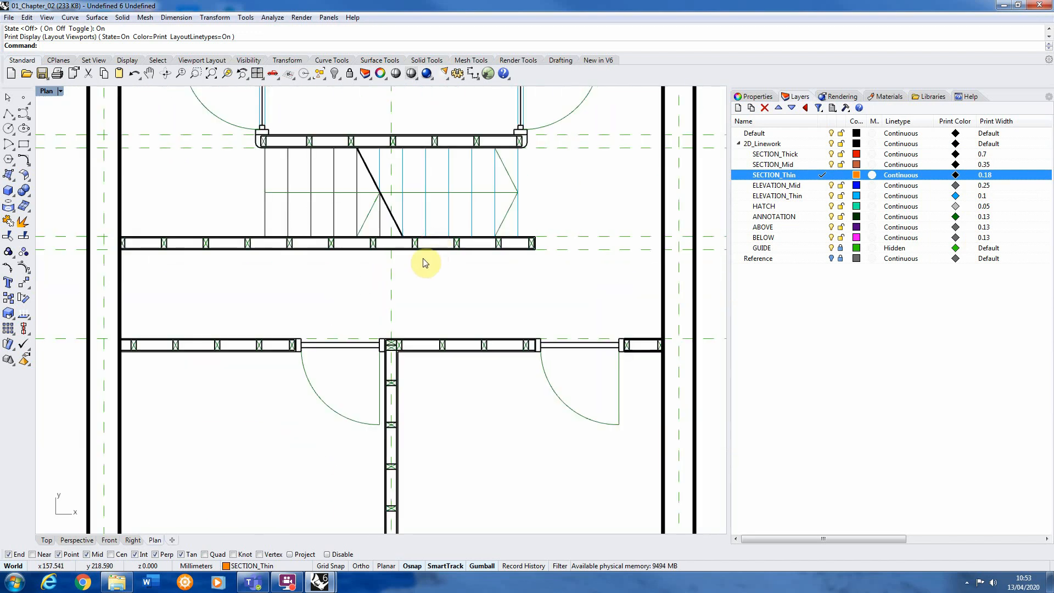
{"action": "scroll", "coordinate": [426, 165], "scroll_direction": "up", "scroll_amount": 2}
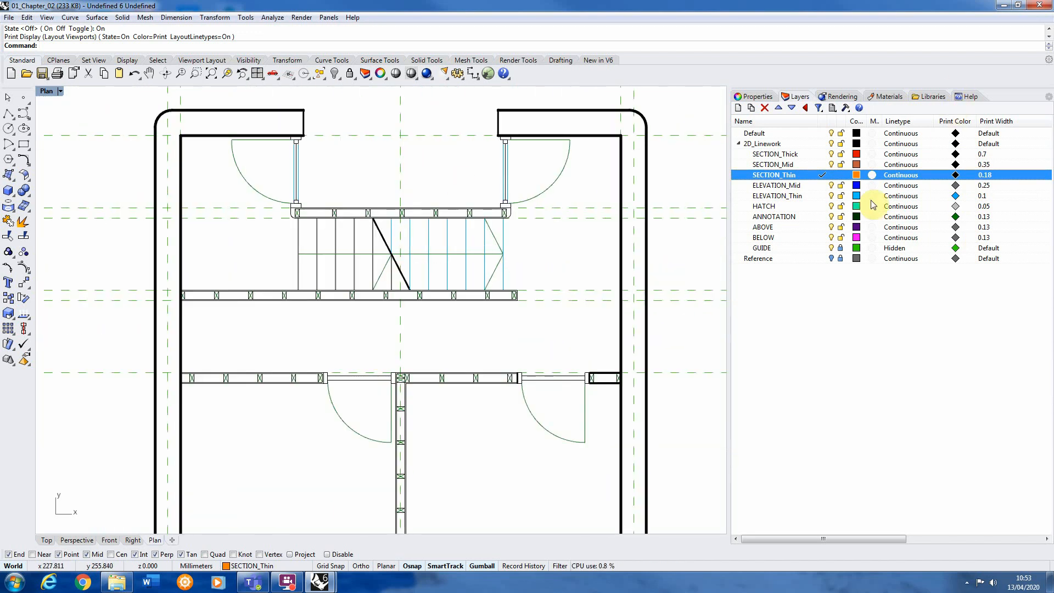
Set the print width of the ELEVATION_Mid layer to 0.18 mm and check the stair lines in the plan
{"action": "left_click", "coordinate": [915, 190]}
{"action": "left_click", "coordinate": [874, 450]}
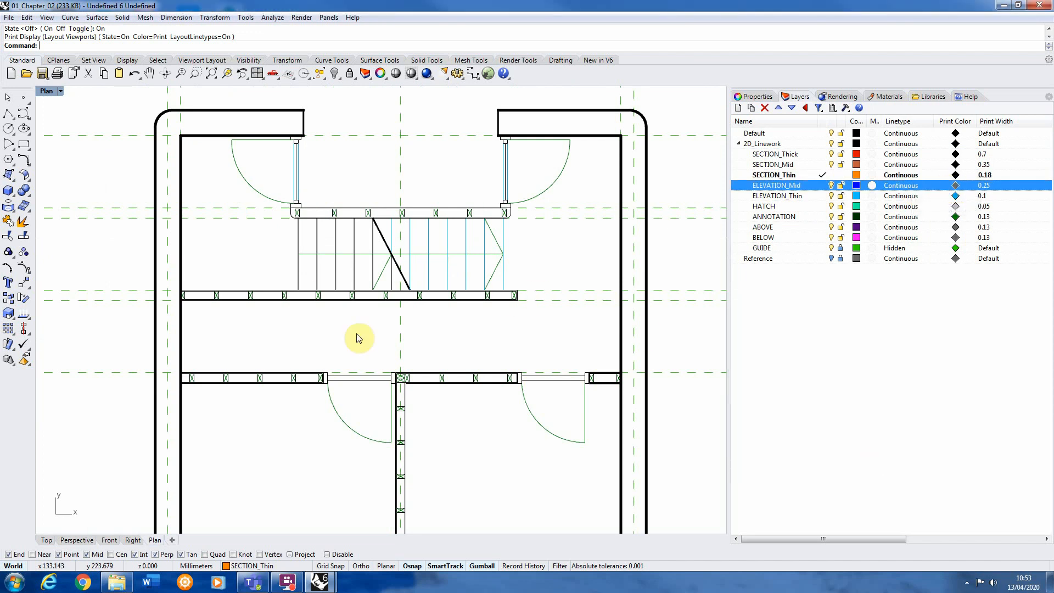
{"action": "scroll", "coordinate": [329, 255], "scroll_direction": "up", "scroll_amount": 4}
{"action": "scroll", "coordinate": [324, 247], "scroll_direction": "down", "scroll_amount": 1}
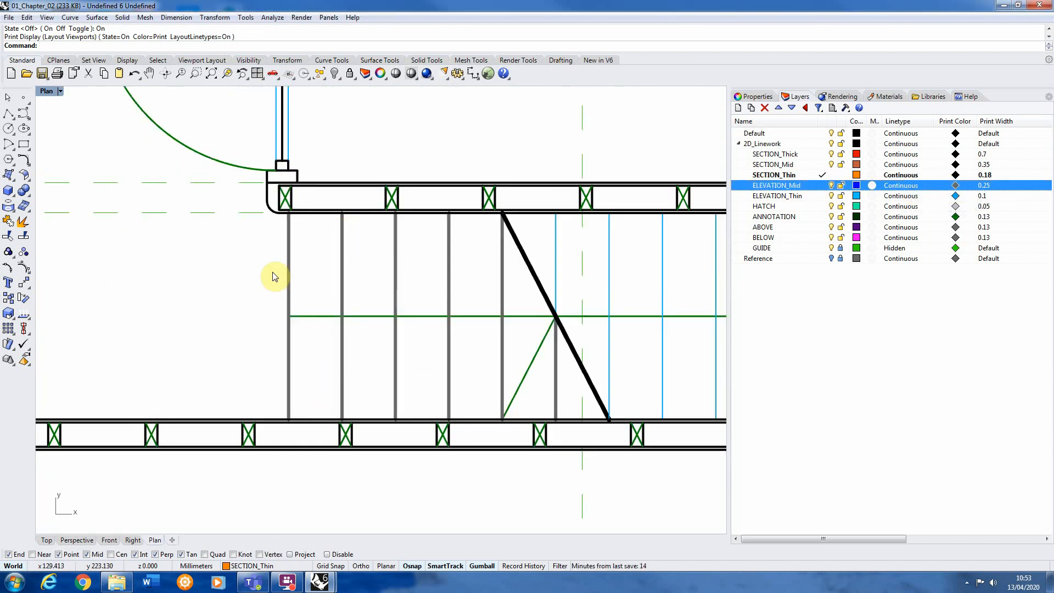
{"action": "left_click", "coordinate": [986, 186]}
{"action": "left_click", "coordinate": [785, 377]}
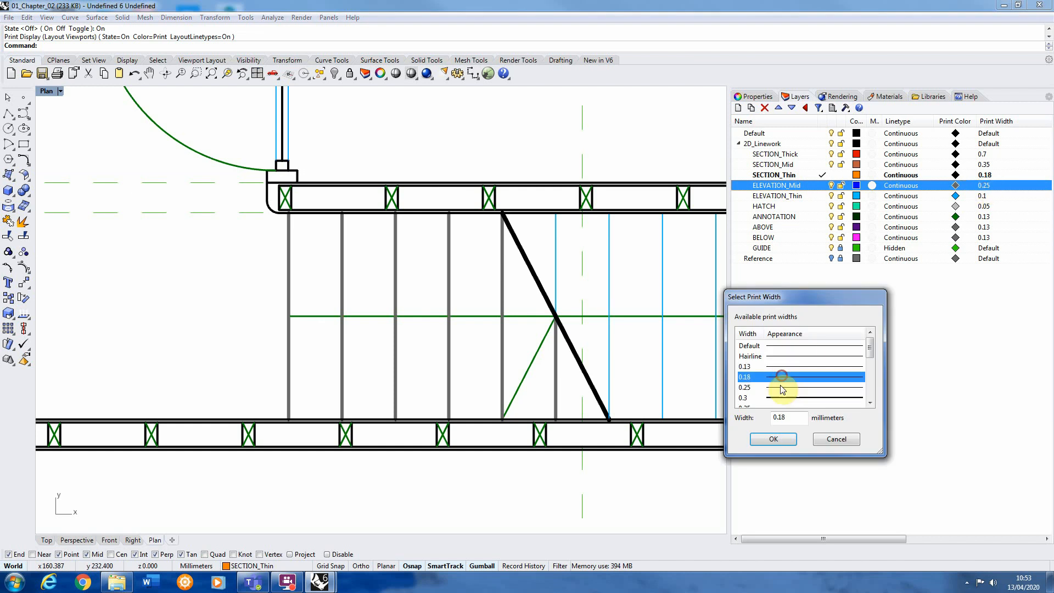
{"action": "left_click", "coordinate": [774, 439]}
{"action": "scroll", "coordinate": [266, 320], "scroll_direction": "down", "scroll_amount": 3}
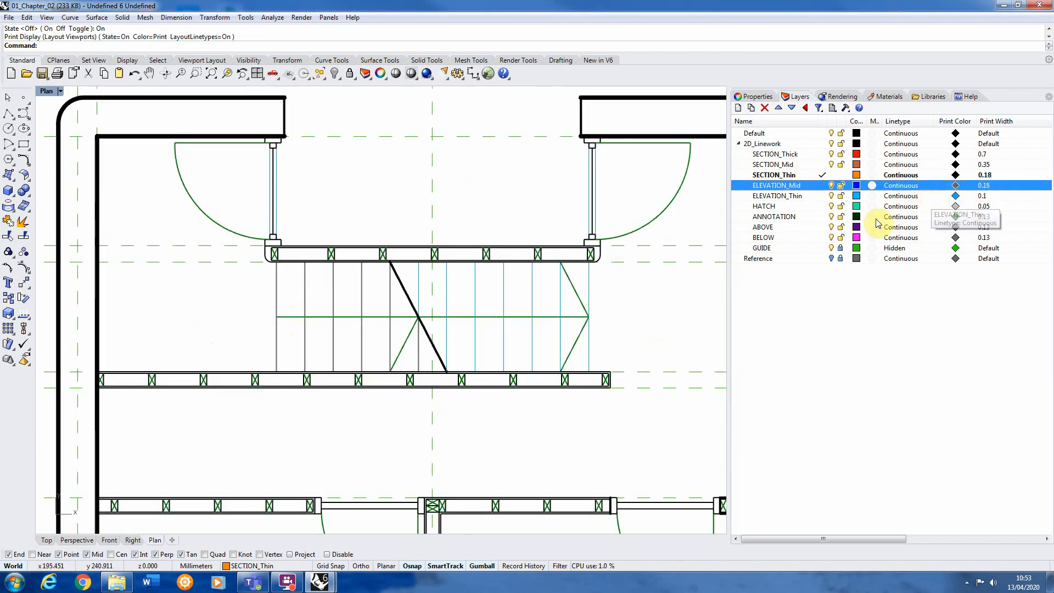
Change the print color of the ELEVATION_Thin layer to Dark Gray and check the stair treads in the plan
{"action": "left_click", "coordinate": [955, 197]}
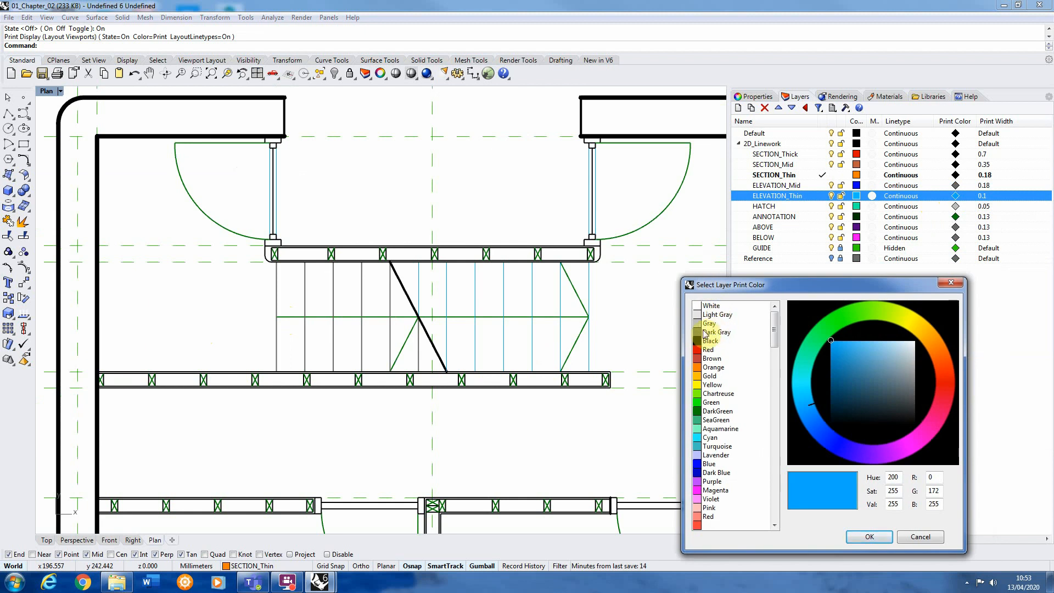
{"action": "left_click", "coordinate": [720, 333]}
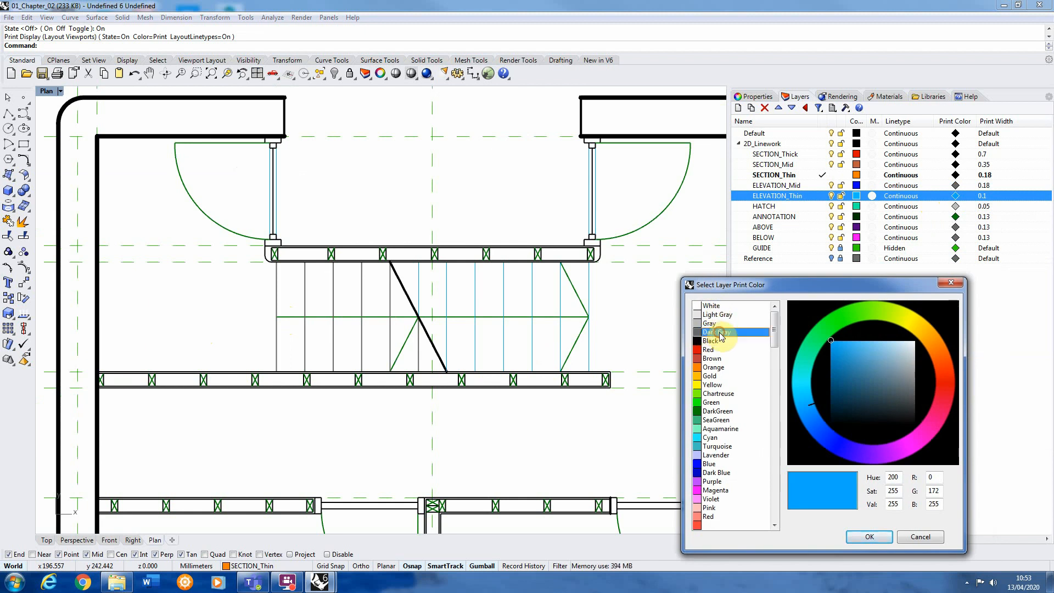
{"action": "left_click", "coordinate": [867, 540]}
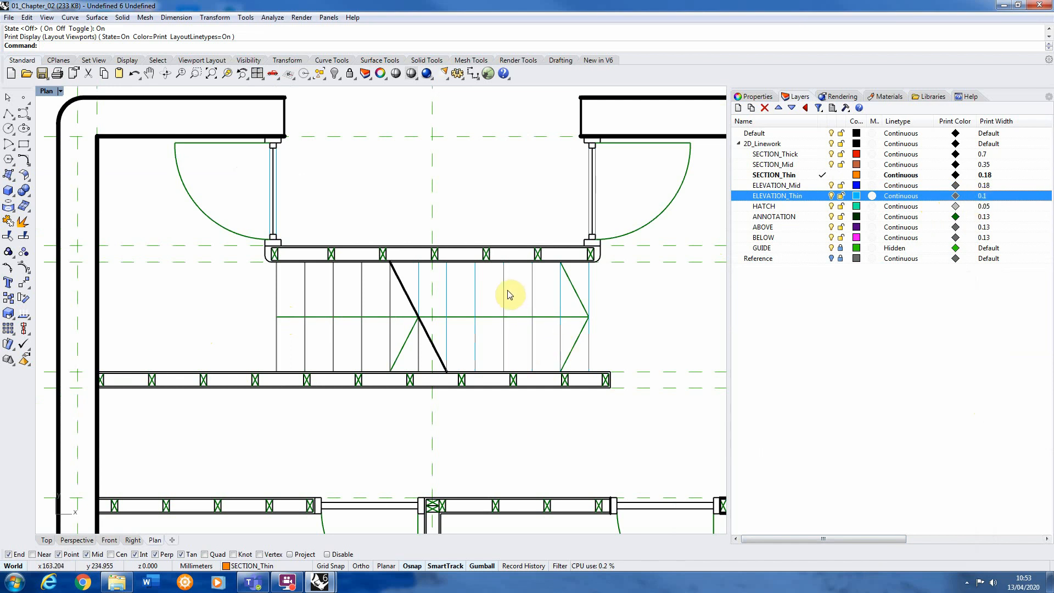
{"action": "scroll", "coordinate": [506, 294], "scroll_direction": "up", "scroll_amount": 2}
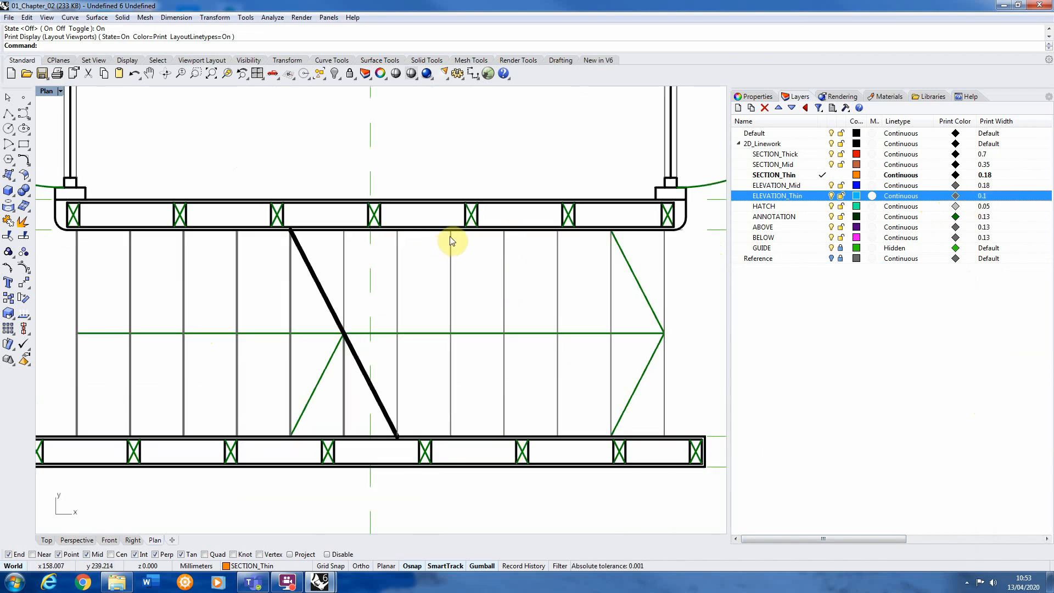
{"action": "left_click", "coordinate": [951, 347]}
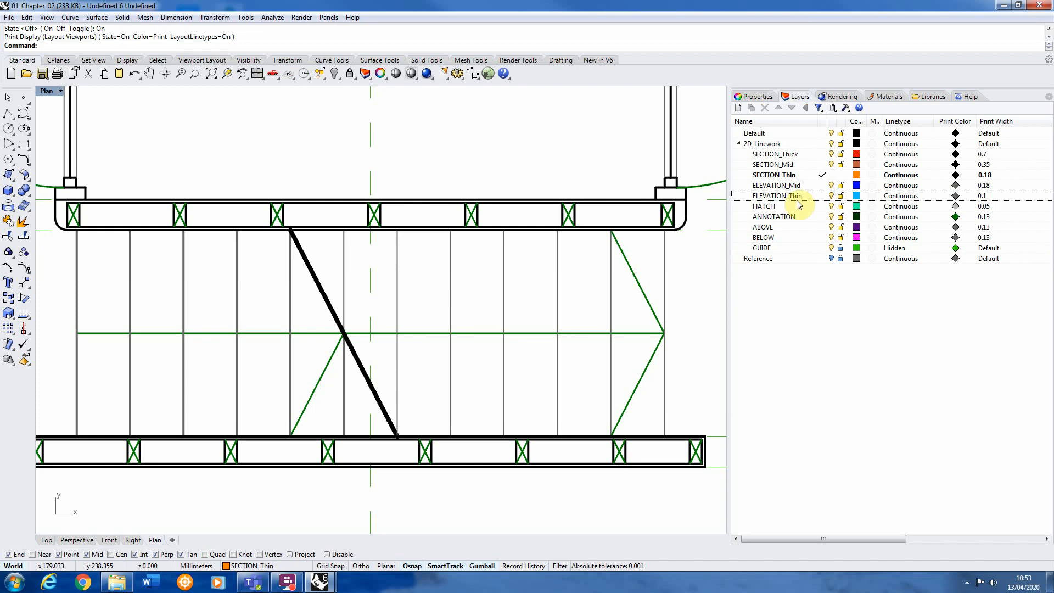
Change the print color of the ANNOTATION layer to Black
{"action": "left_click", "coordinate": [792, 218]}
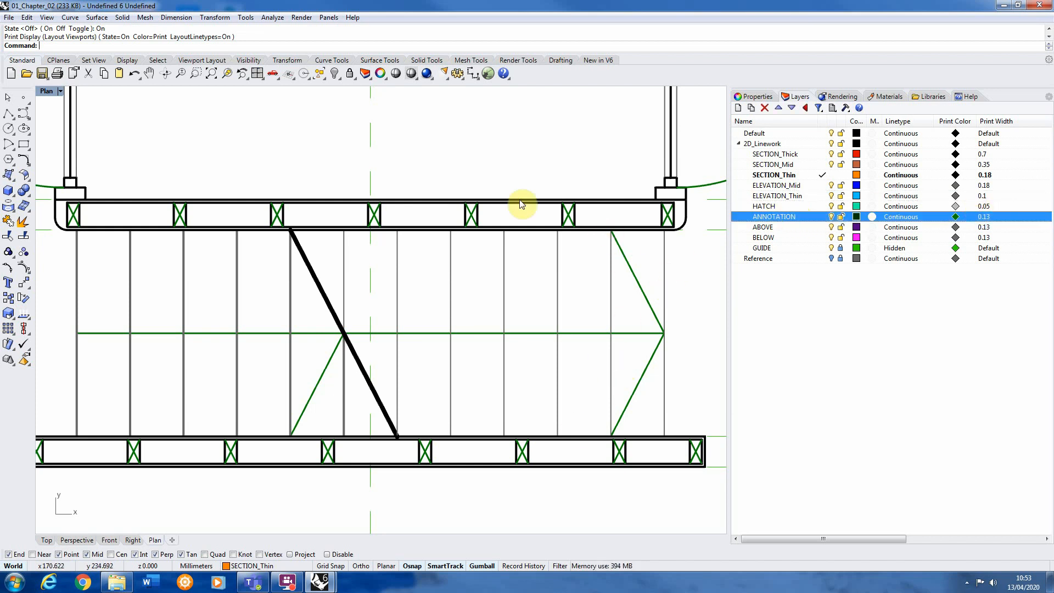
{"action": "left_click", "coordinate": [956, 217]}
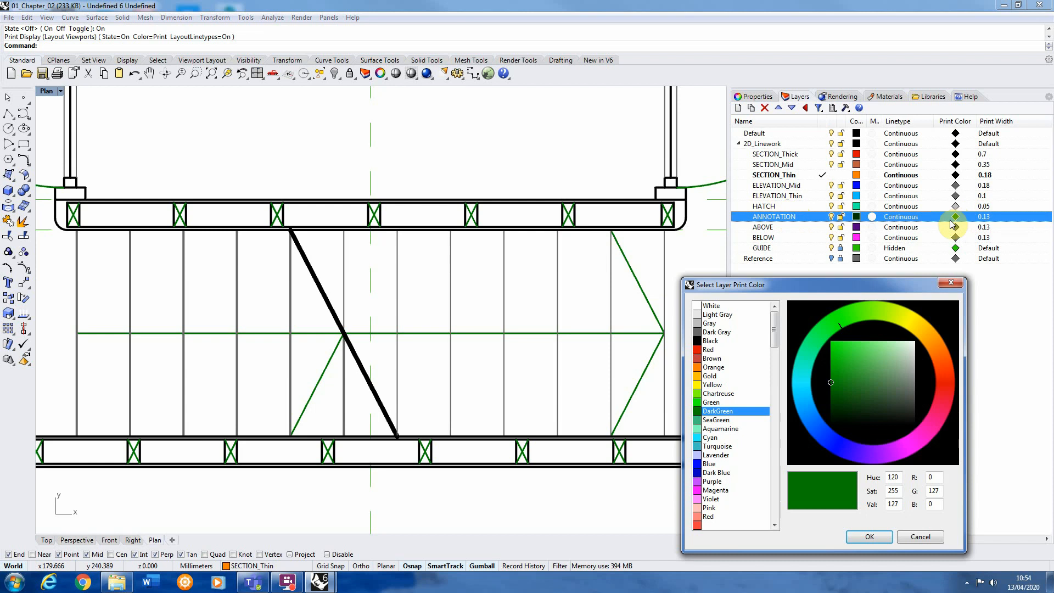
{"action": "left_click", "coordinate": [711, 341]}
{"action": "left_click", "coordinate": [868, 536]}
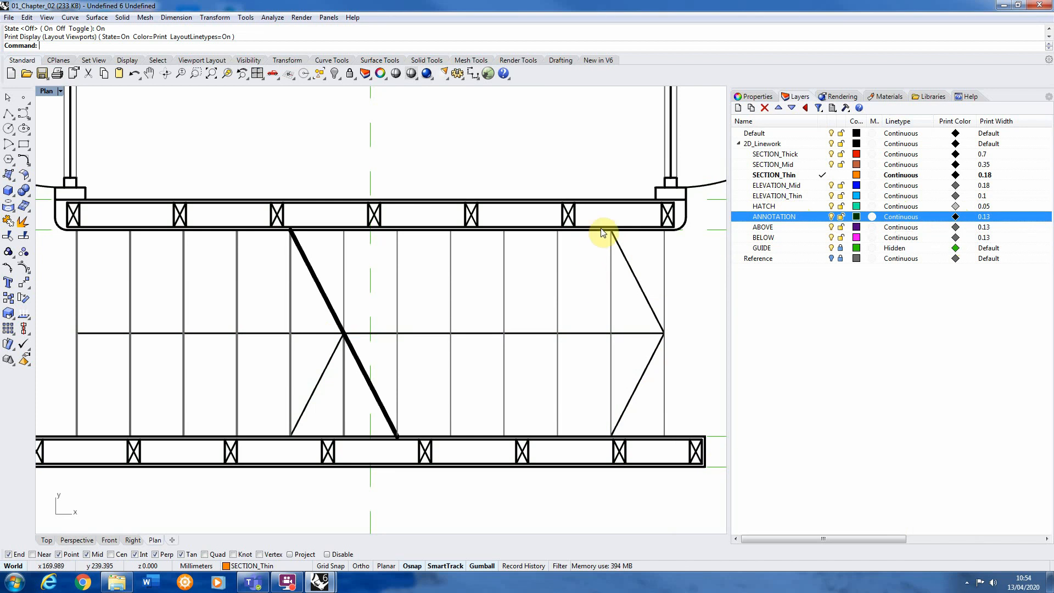
Assign the Dashed linetype to the ANNOTATION layer and check the stair direction line in the plan
{"action": "left_click", "coordinate": [900, 217]}
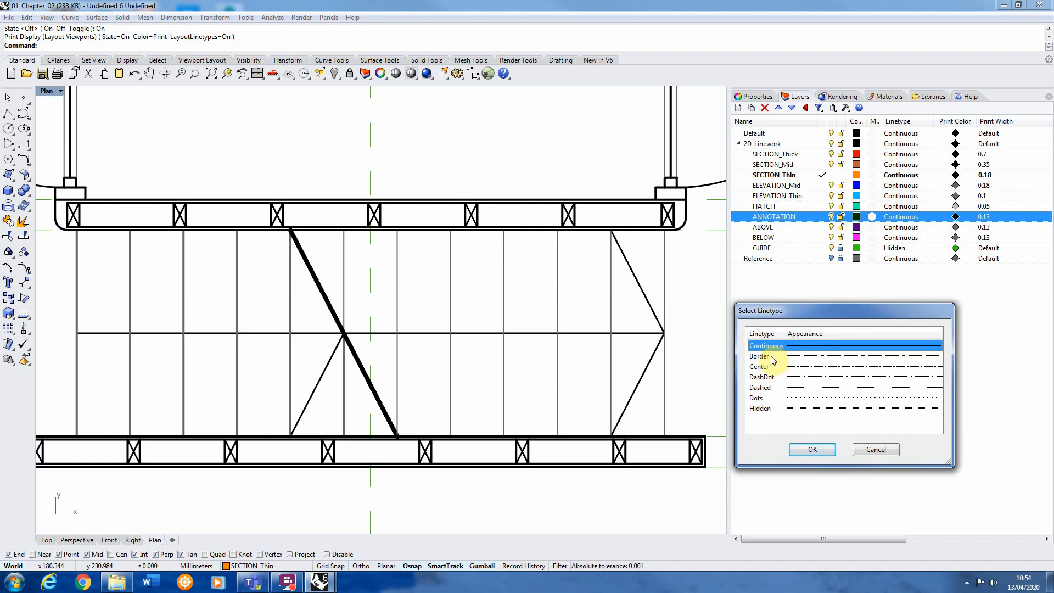
{"action": "left_click", "coordinate": [766, 388]}
{"action": "left_click", "coordinate": [812, 450]}
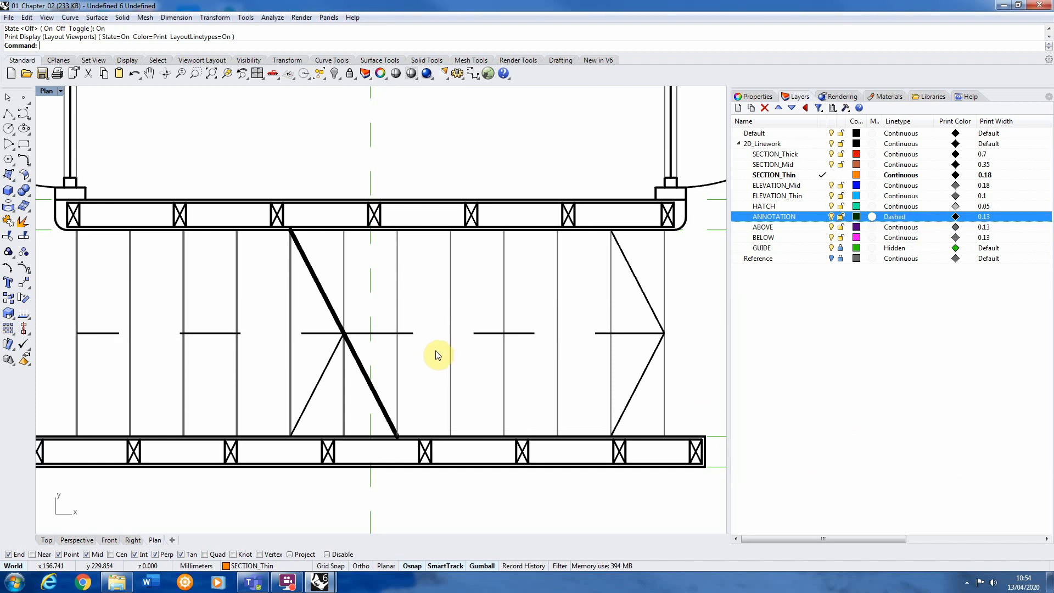
{"action": "scroll", "coordinate": [512, 347], "scroll_direction": "down", "scroll_amount": 1}
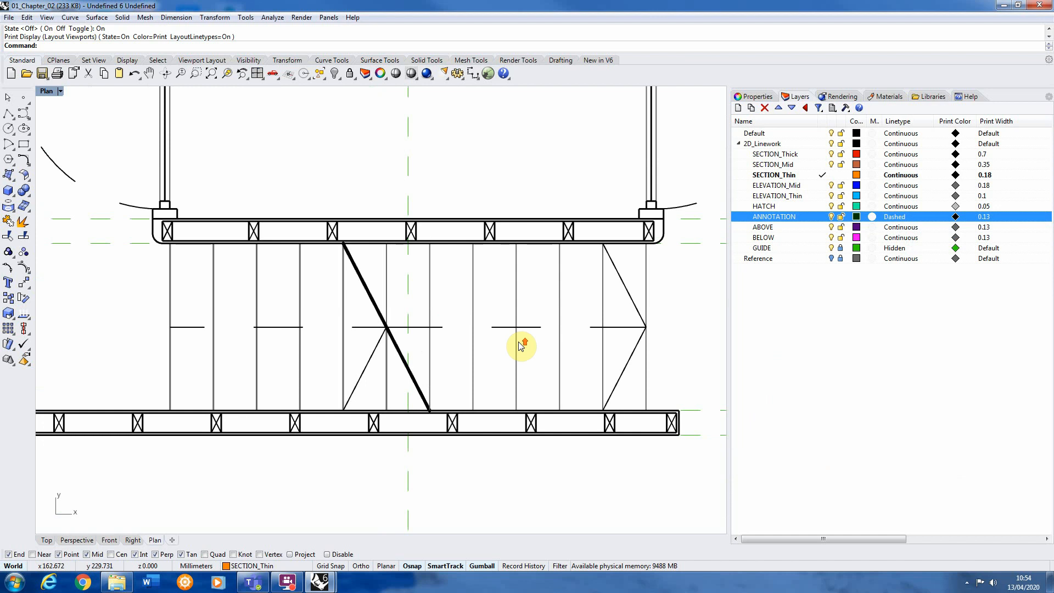
Inspect the stair direction line in the plan and review the linetypes available for the ANNOTATION layer
{"action": "scroll", "coordinate": [520, 344], "scroll_direction": "up", "scroll_amount": 3}
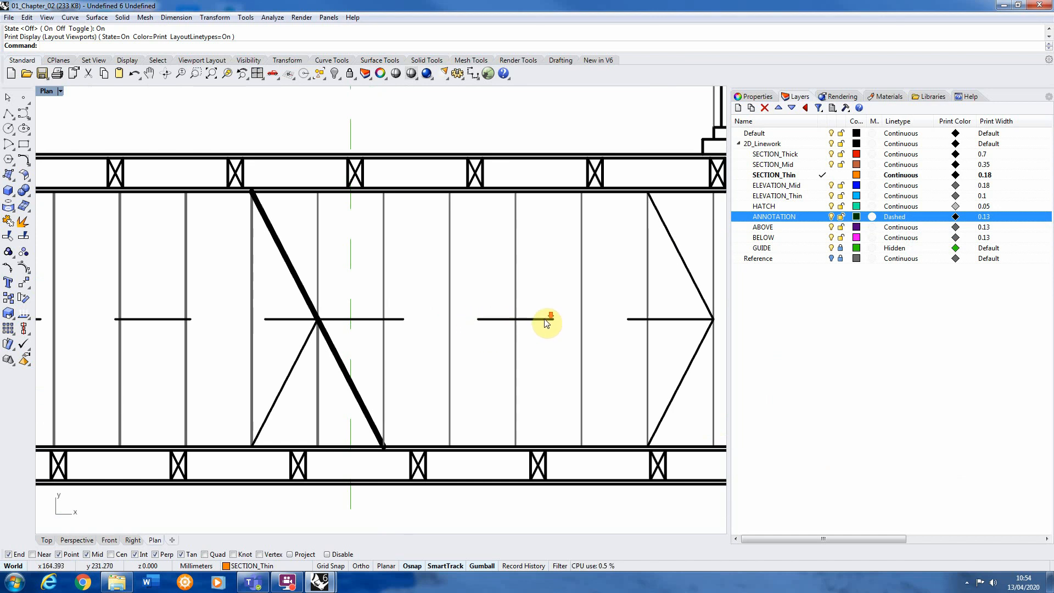
{"action": "scroll", "coordinate": [543, 319], "scroll_direction": "down", "scroll_amount": 1}
{"action": "left_click", "coordinate": [895, 218]}
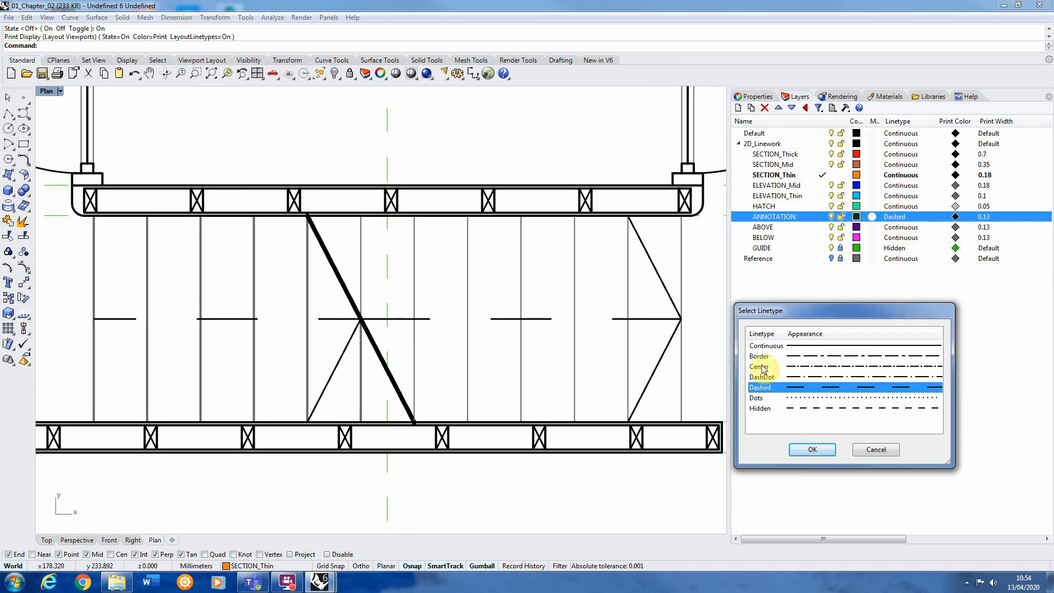
{"action": "left_click", "coordinate": [813, 449]}
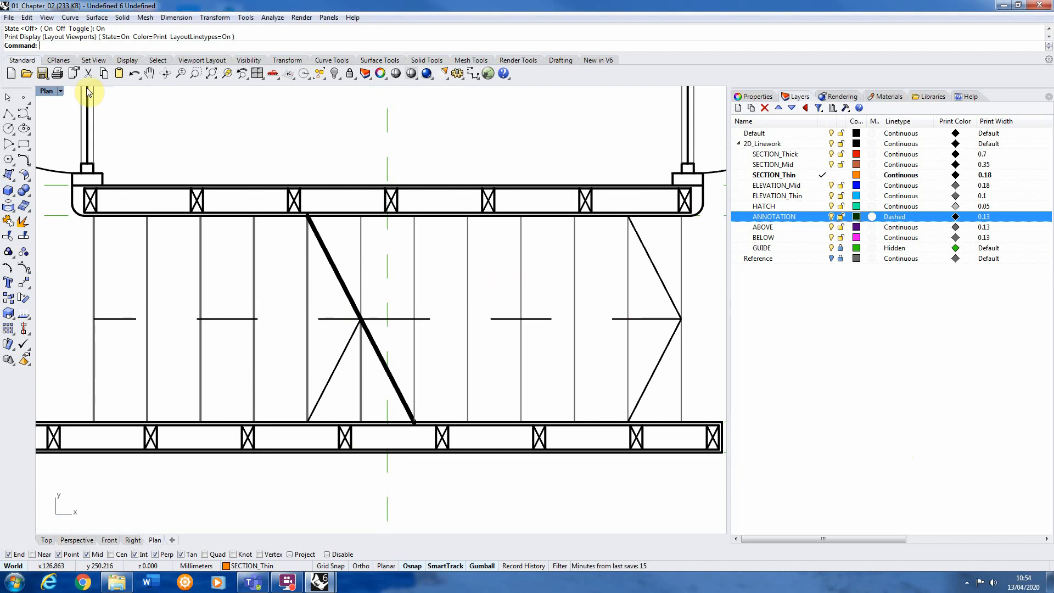
Review the dash patterns of the existing linetypes, such as Border, Center, DashDot and Hidden, in the document properties
{"action": "left_click", "coordinate": [9, 18]}
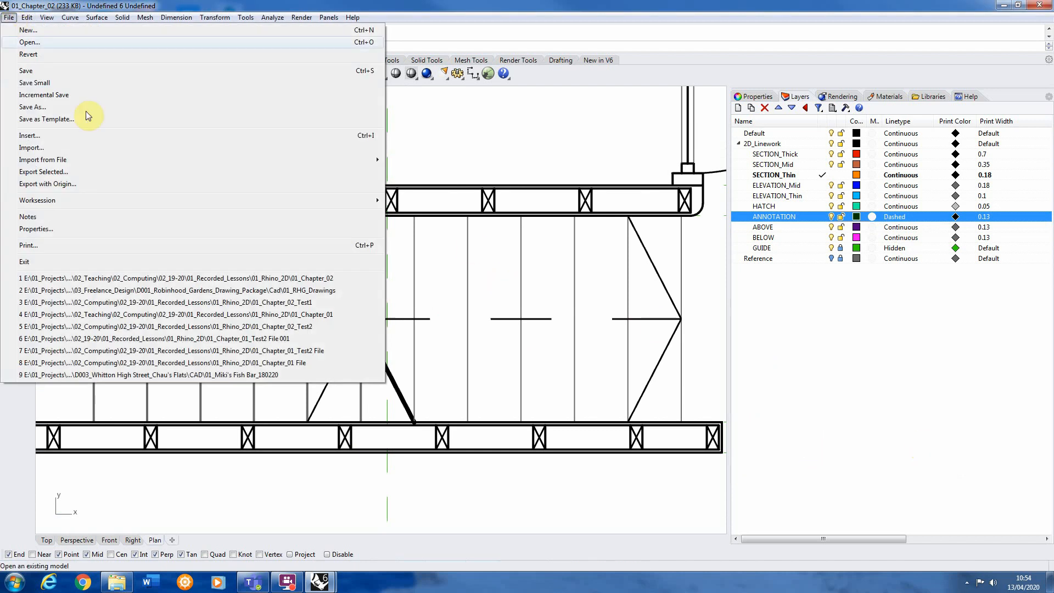
{"action": "left_click", "coordinate": [59, 231]}
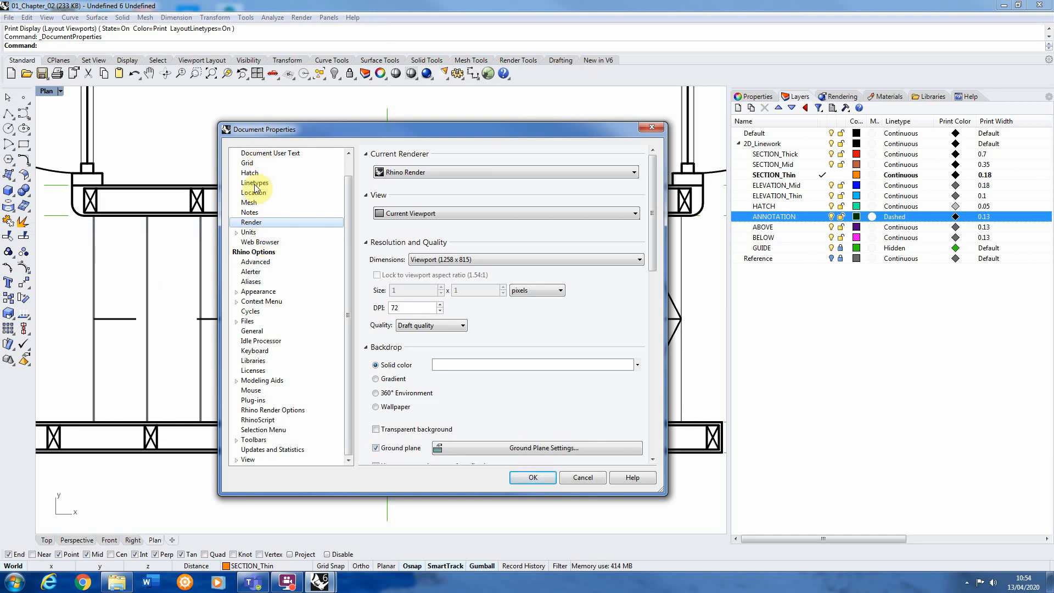
{"action": "left_click", "coordinate": [254, 183]}
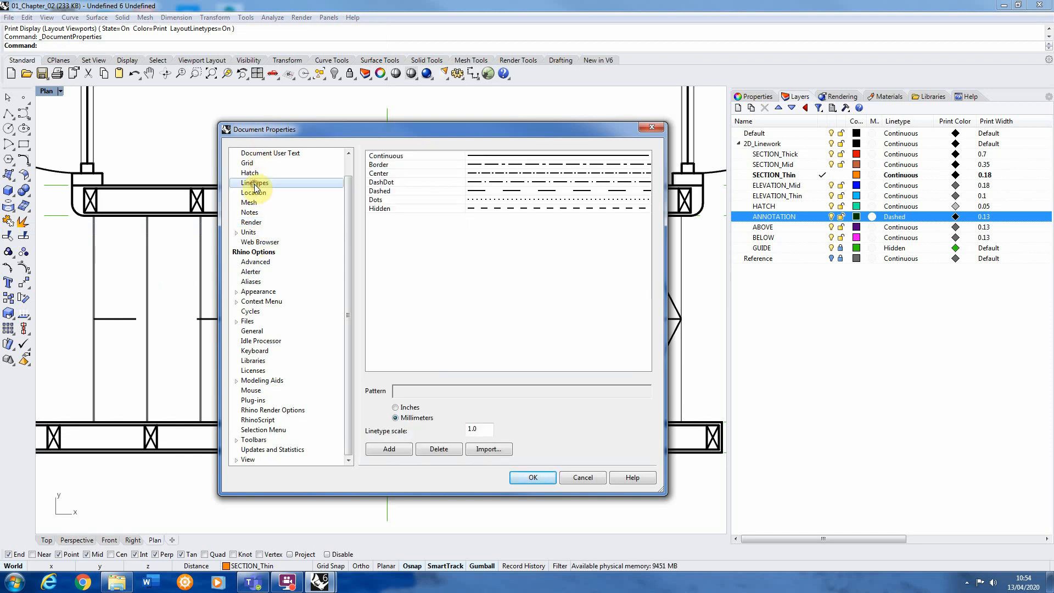
{"action": "left_click", "coordinate": [392, 155]}
{"action": "left_click", "coordinate": [393, 165]}
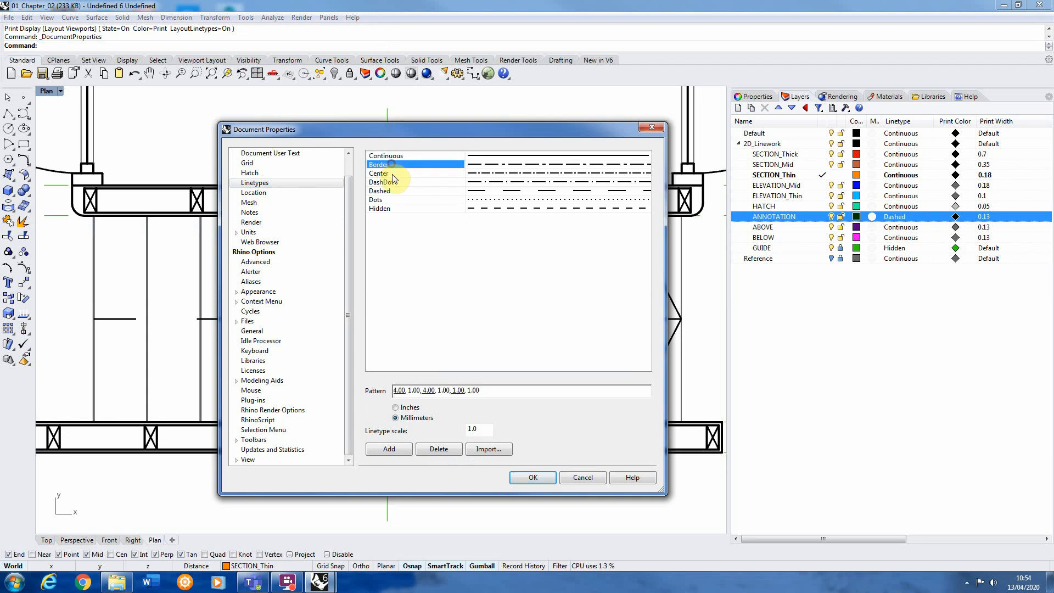
{"action": "left_click", "coordinate": [394, 174]}
{"action": "left_click", "coordinate": [395, 182]}
{"action": "left_click", "coordinate": [400, 208]}
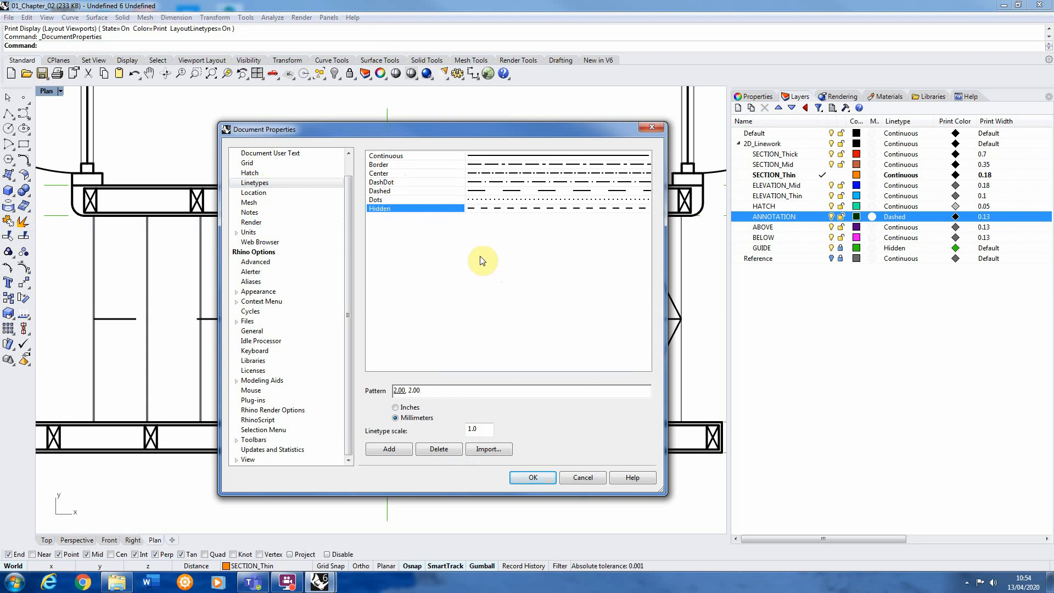
Add a new linetype to the document and name it Annotation
{"action": "left_click", "coordinate": [390, 450]}
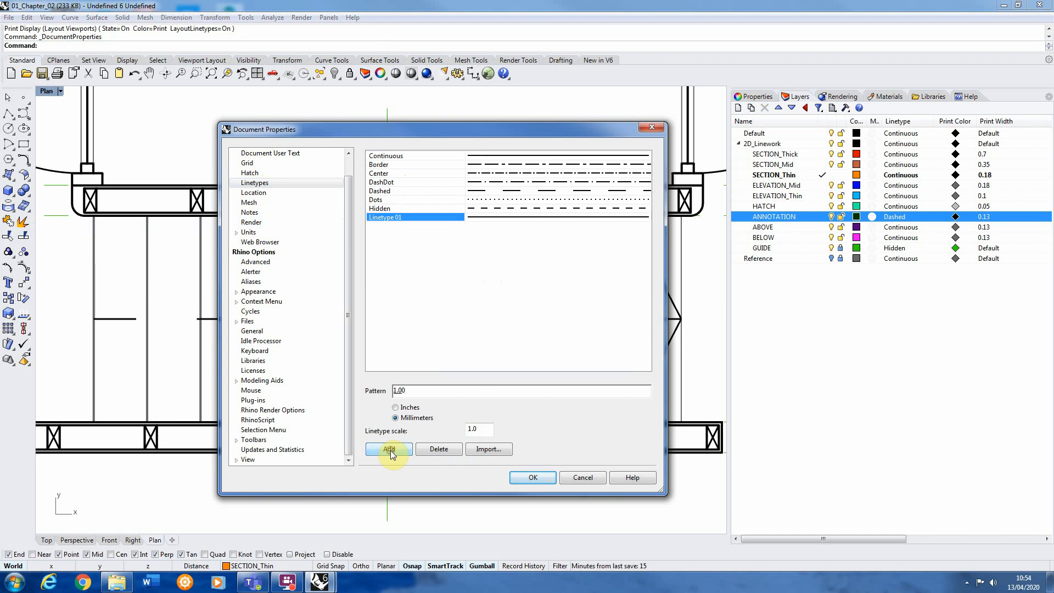
{"action": "left_click", "coordinate": [382, 219]}
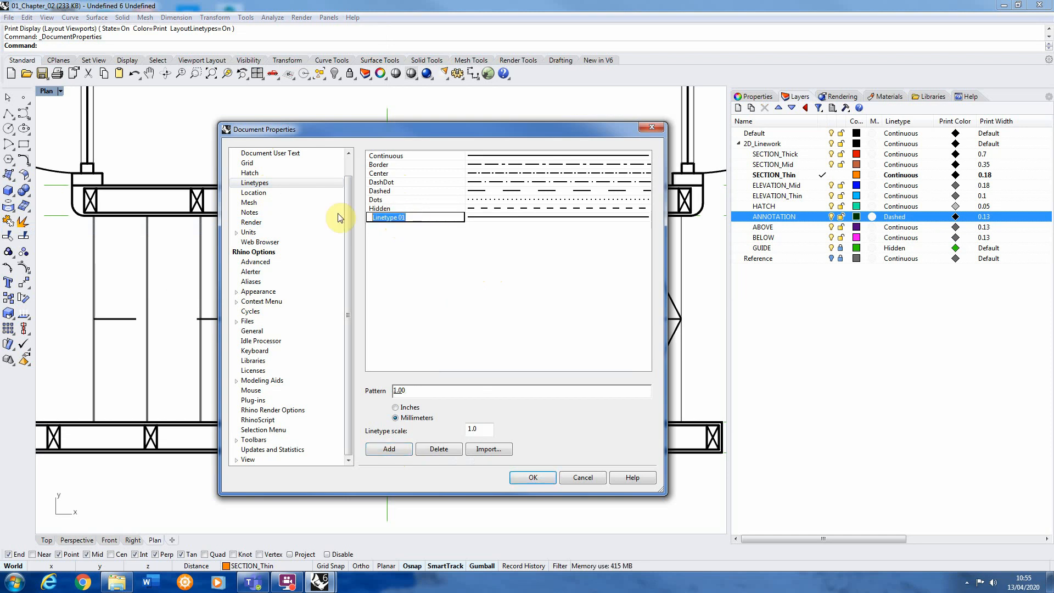
{"action": "type", "text": "Annotation"}
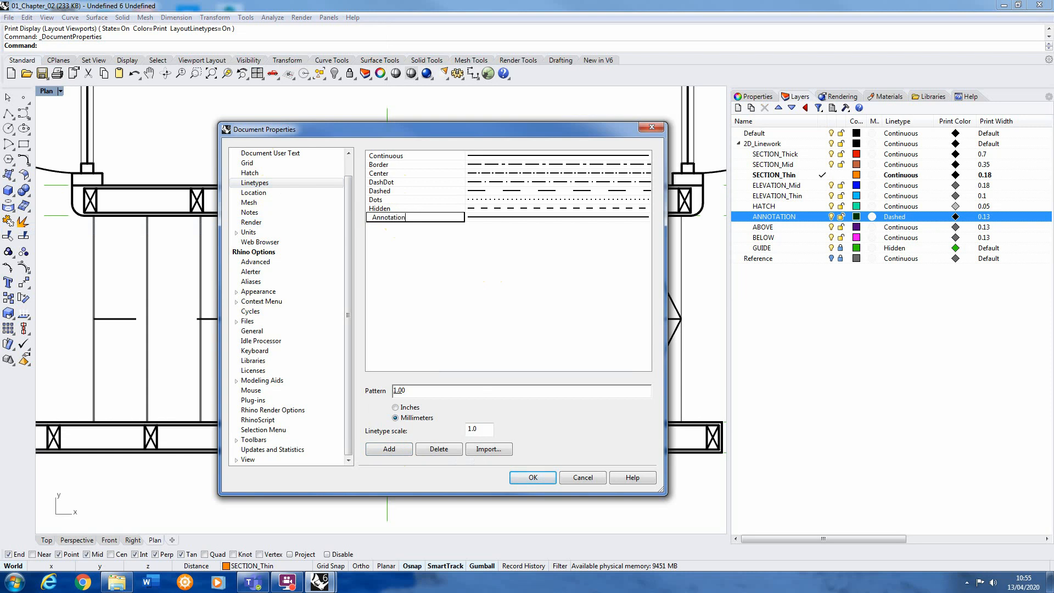
{"action": "left_click", "coordinate": [431, 260]}
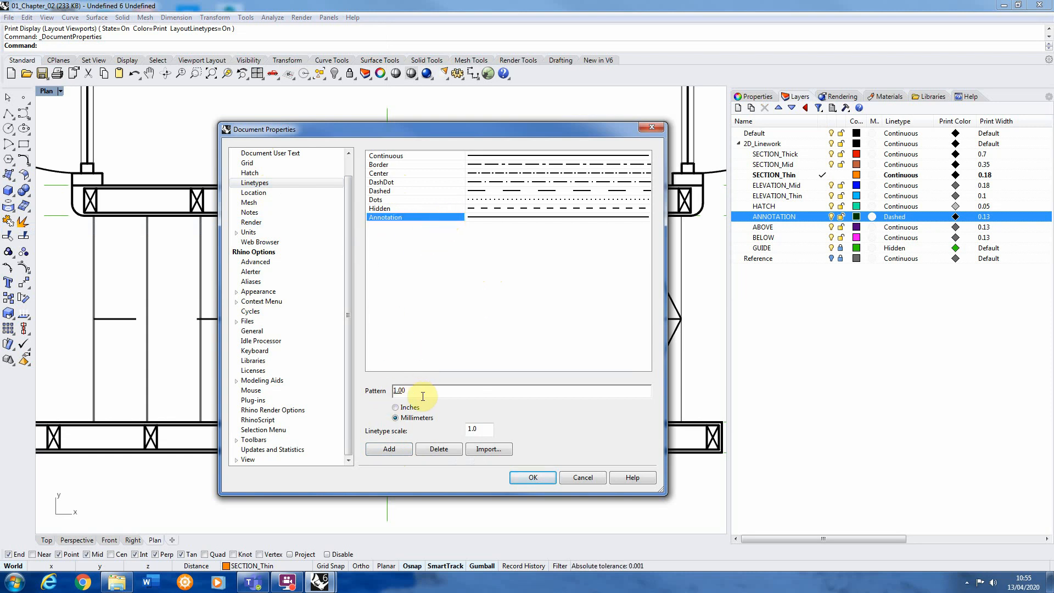
Set the Annotation linetype's pattern to 1.50,1.50 millimetres, using the Hidden linetype's pattern as reference, and accept the document properties
{"action": "left_click", "coordinate": [434, 276]}
{"action": "left_click", "coordinate": [422, 209]}
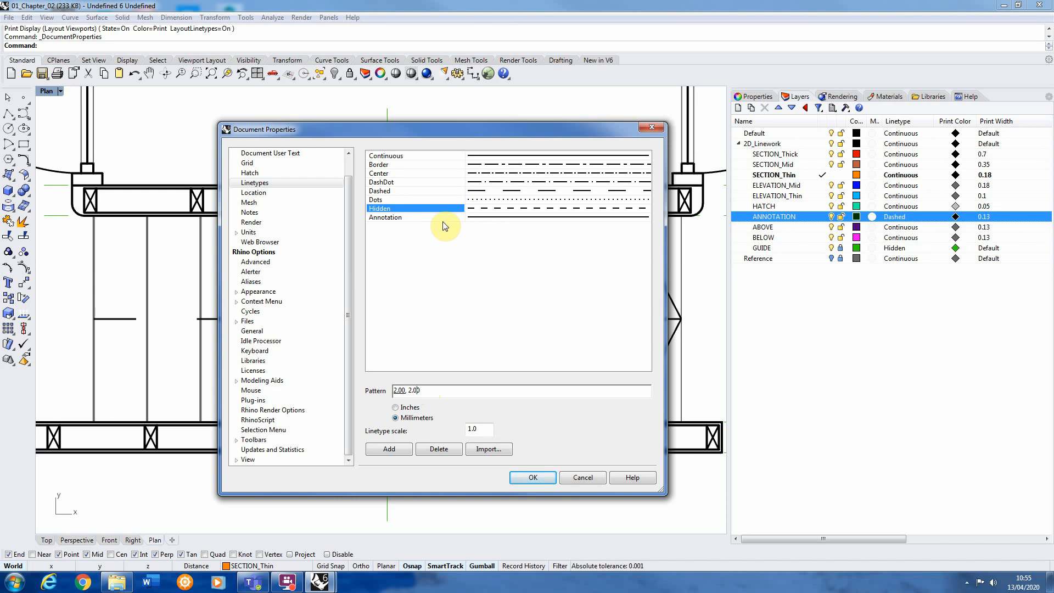
{"action": "double_click", "coordinate": [402, 391]}
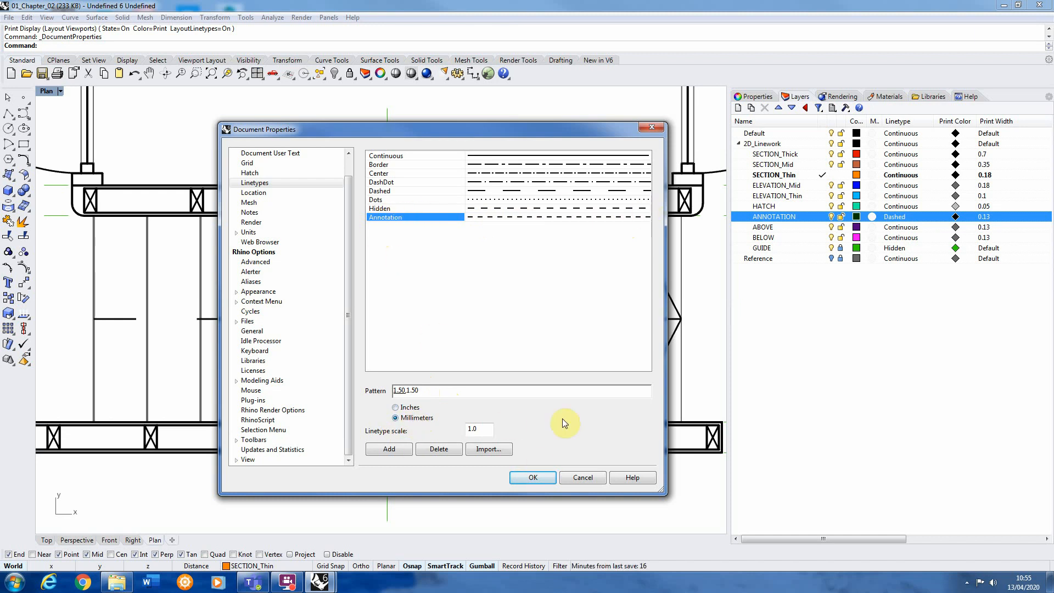
{"action": "left_click", "coordinate": [535, 478]}
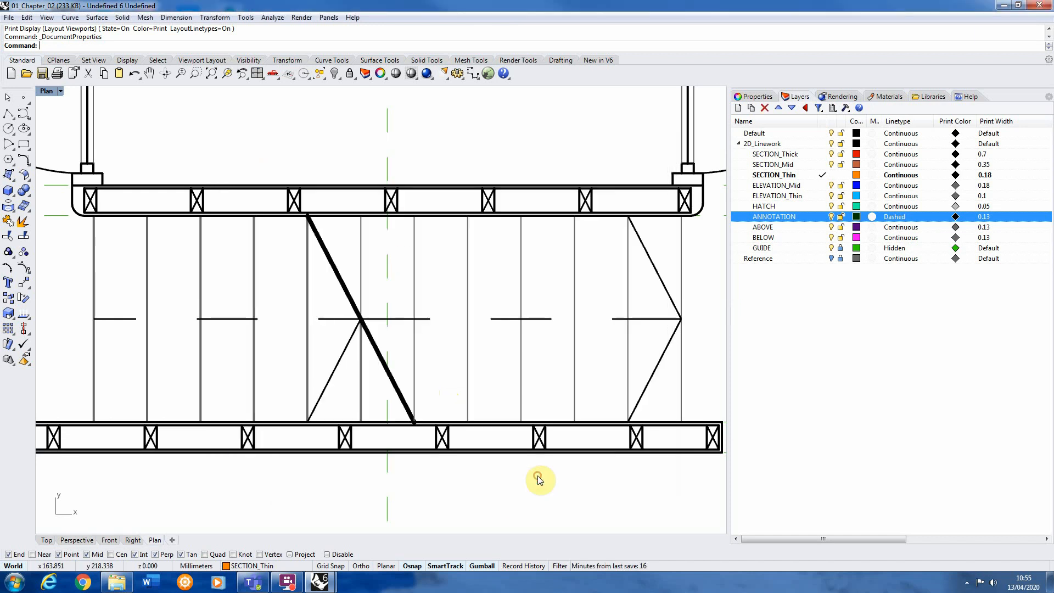
Assign the Annotation linetype to the ANNOTATION layer
{"action": "left_click", "coordinate": [902, 220]}
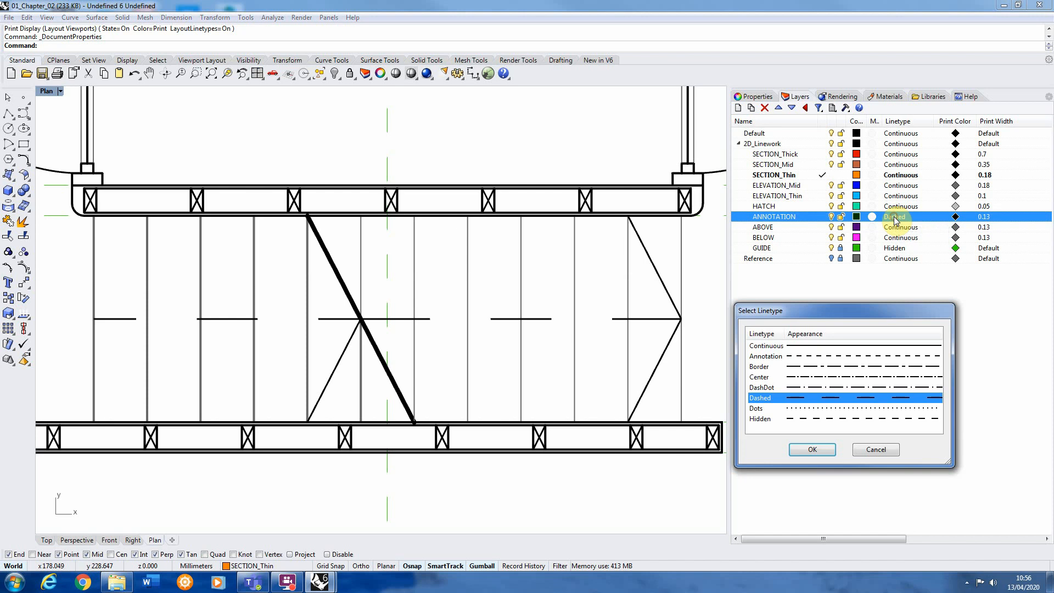
{"action": "left_click", "coordinate": [794, 361]}
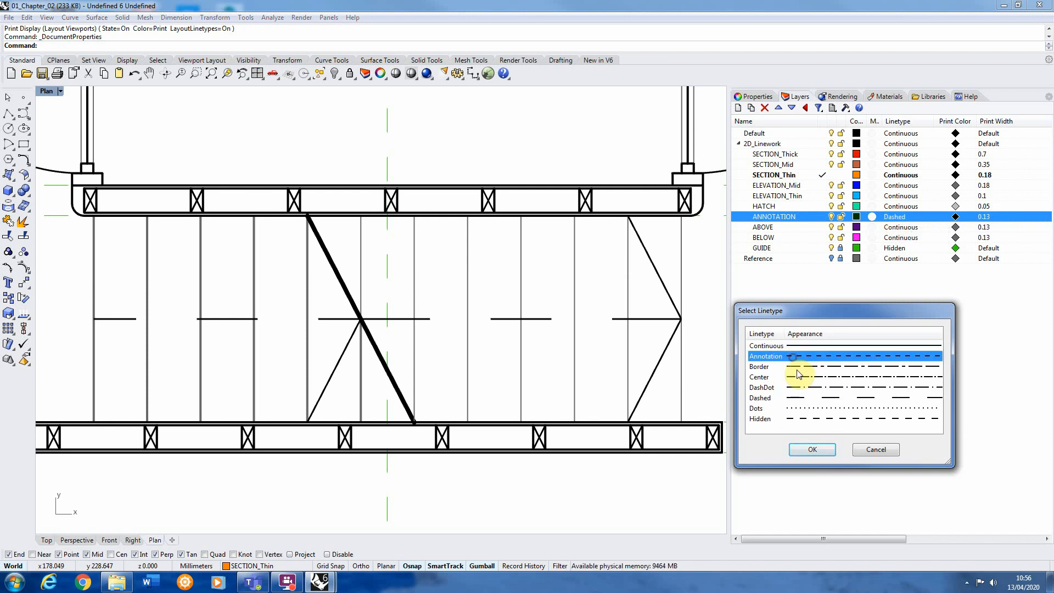
{"action": "left_click", "coordinate": [813, 449]}
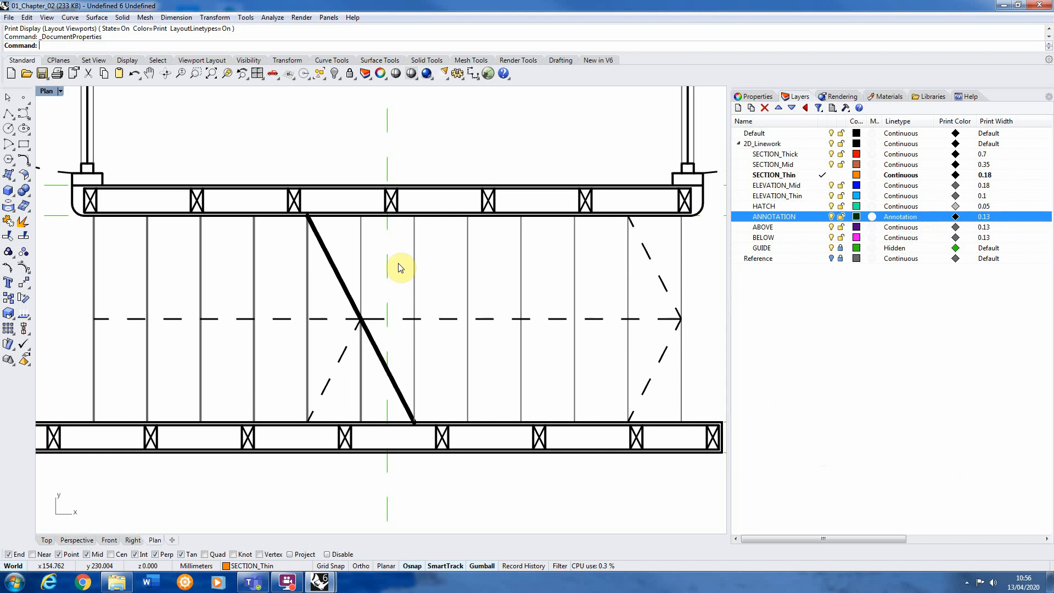
Examine the stair direction line and door swings across the plan with the new dash pattern
{"action": "left_click", "coordinate": [445, 341]}
{"action": "scroll", "coordinate": [505, 321], "scroll_direction": "down", "scroll_amount": 5}
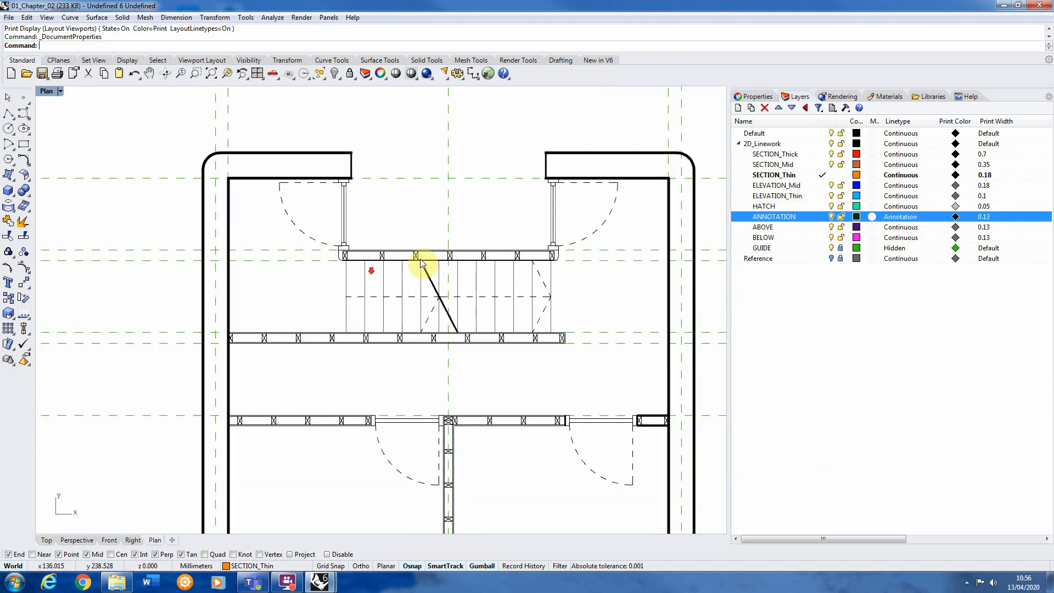
{"action": "scroll", "coordinate": [442, 377], "scroll_direction": "up", "scroll_amount": 2}
{"action": "scroll", "coordinate": [348, 336], "scroll_direction": "down", "scroll_amount": 2}
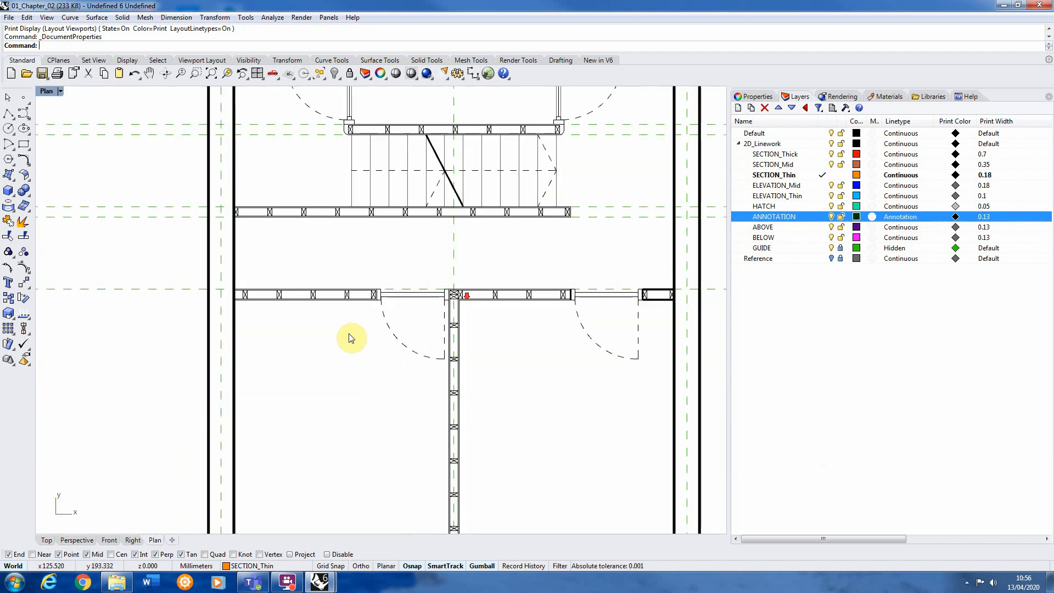
{"action": "scroll", "coordinate": [454, 393], "scroll_direction": "down", "scroll_amount": 1}
{"action": "scroll", "coordinate": [341, 212], "scroll_direction": "up", "scroll_amount": 2}
{"action": "scroll", "coordinate": [341, 334], "scroll_direction": "down", "scroll_amount": 2}
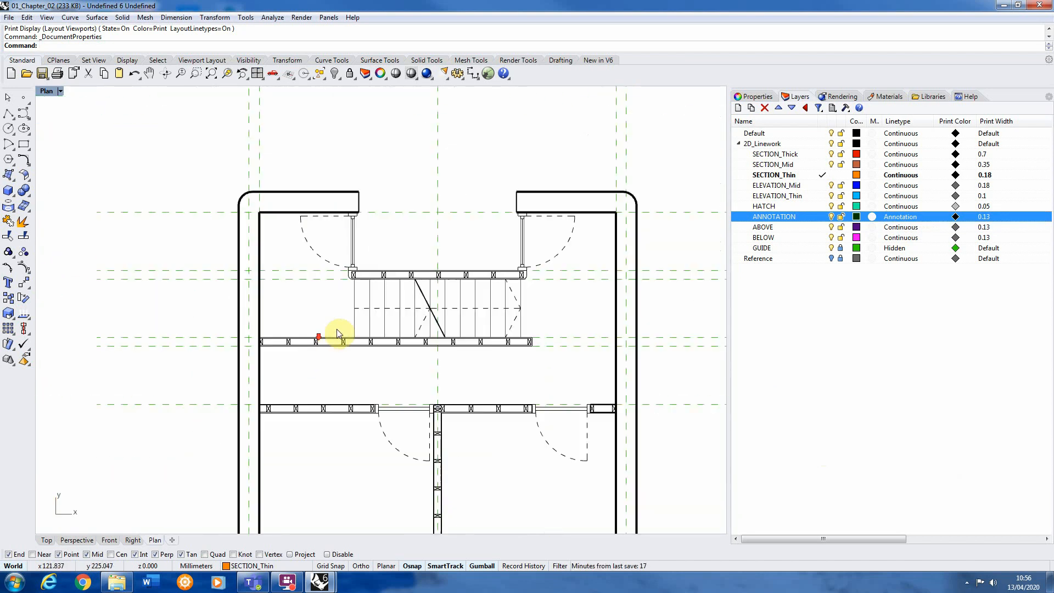
{"action": "scroll", "coordinate": [471, 341], "scroll_direction": "up", "scroll_amount": 1}
{"action": "left_click", "coordinate": [823, 344]}
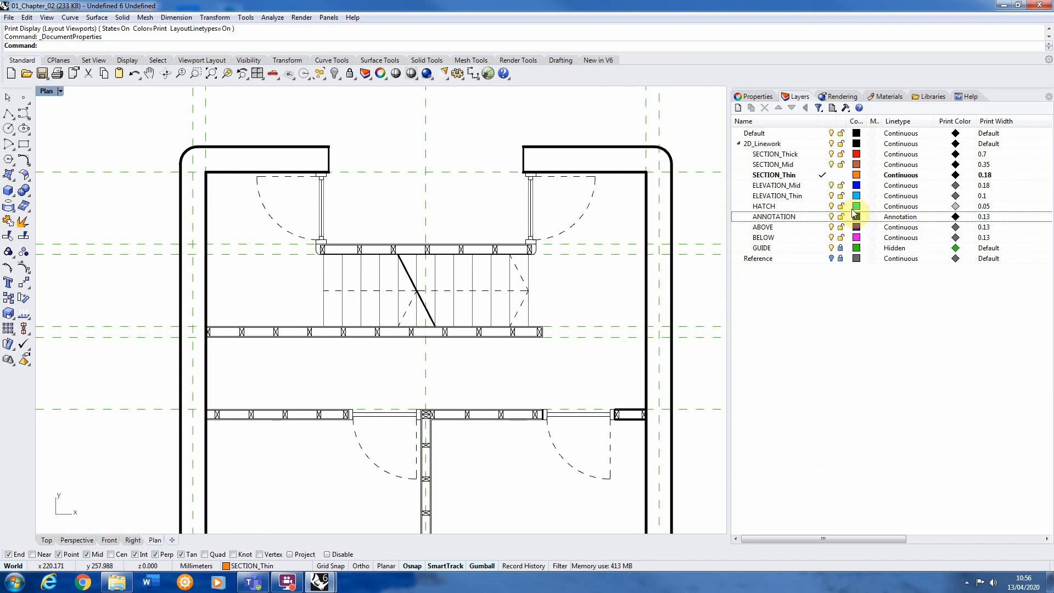
Check the linetype assigned to the GUIDE layer and keep it as Hidden
{"action": "left_click", "coordinate": [799, 216]}
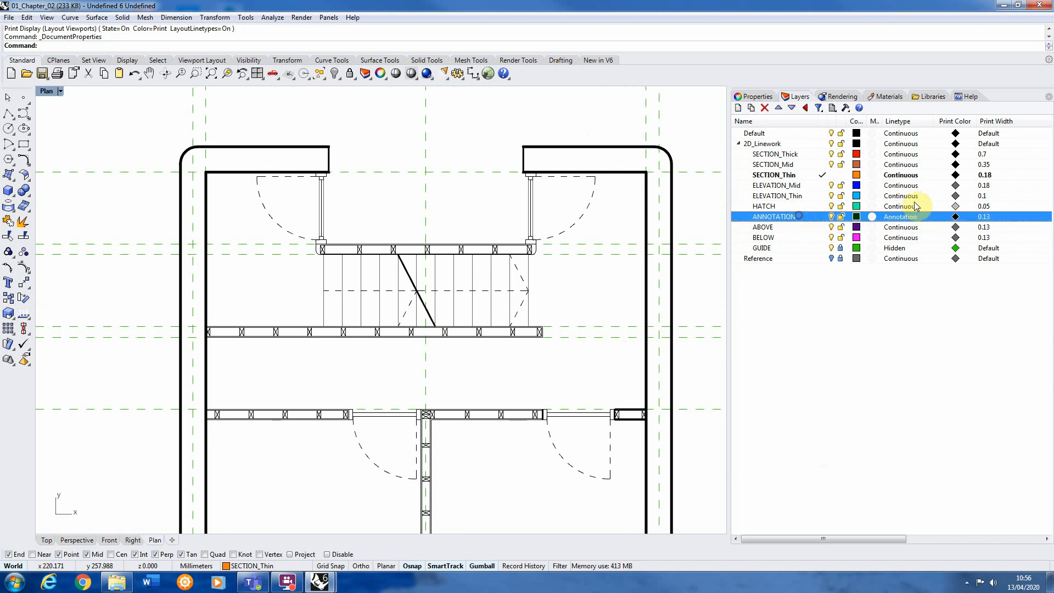
{"action": "left_click", "coordinate": [774, 248]}
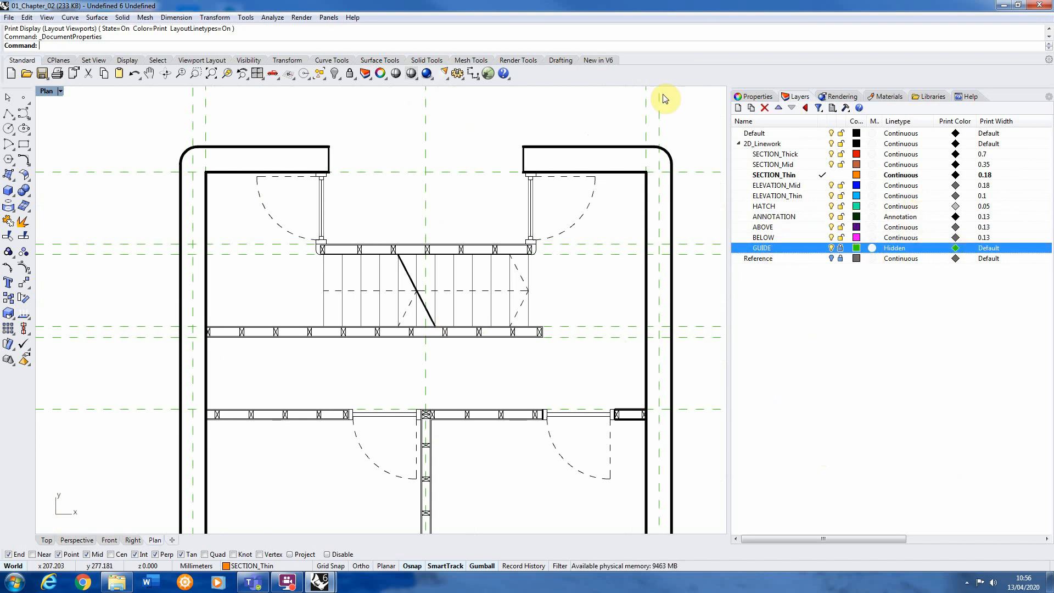
{"action": "left_click", "coordinate": [896, 250]}
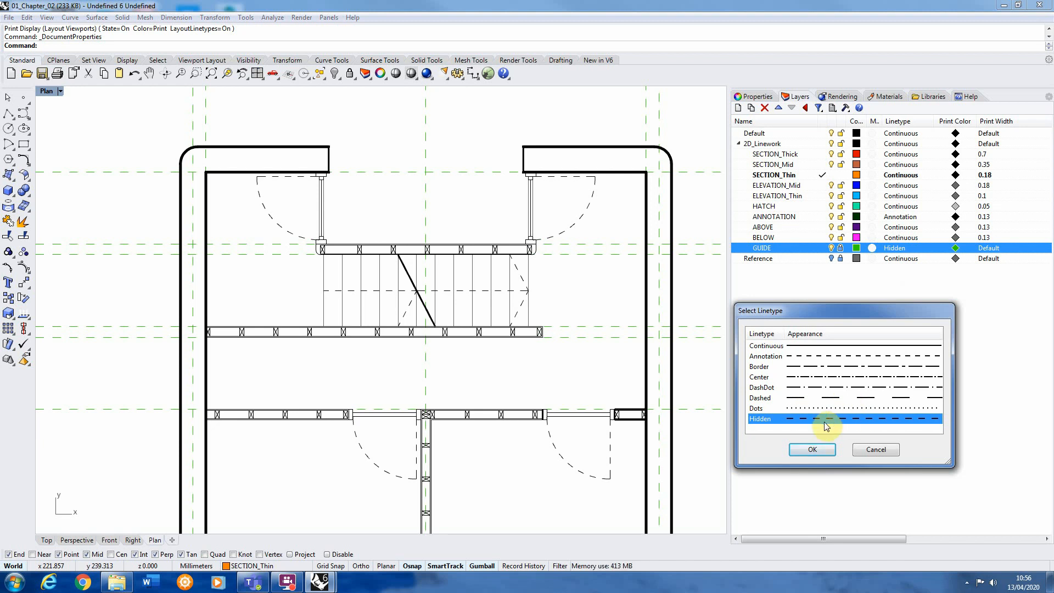
{"action": "left_click", "coordinate": [811, 450]}
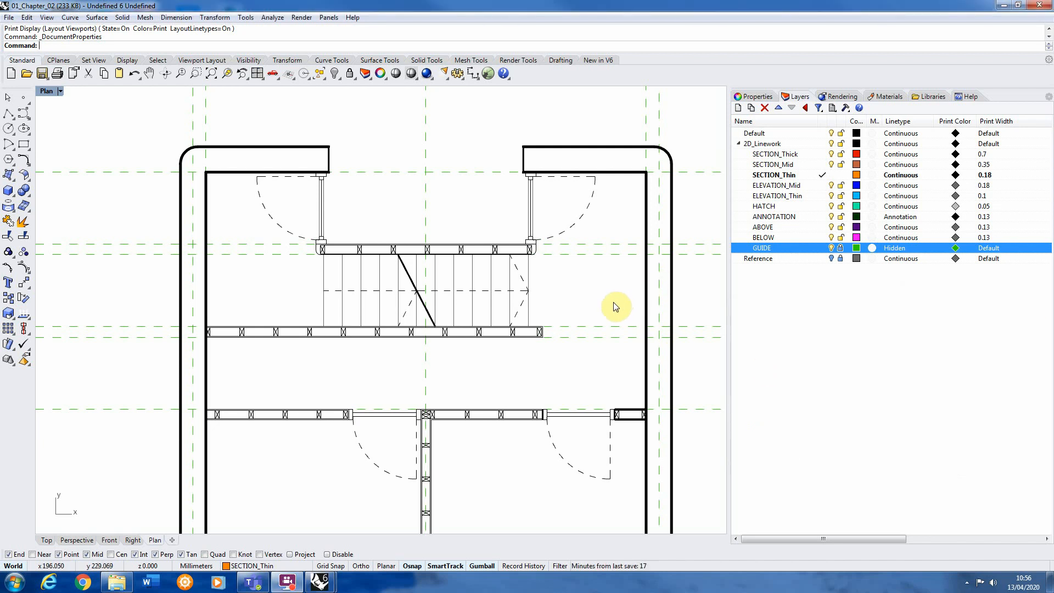
Set the print width of the GUIDE layer to No Print
{"action": "left_click", "coordinate": [994, 254]}
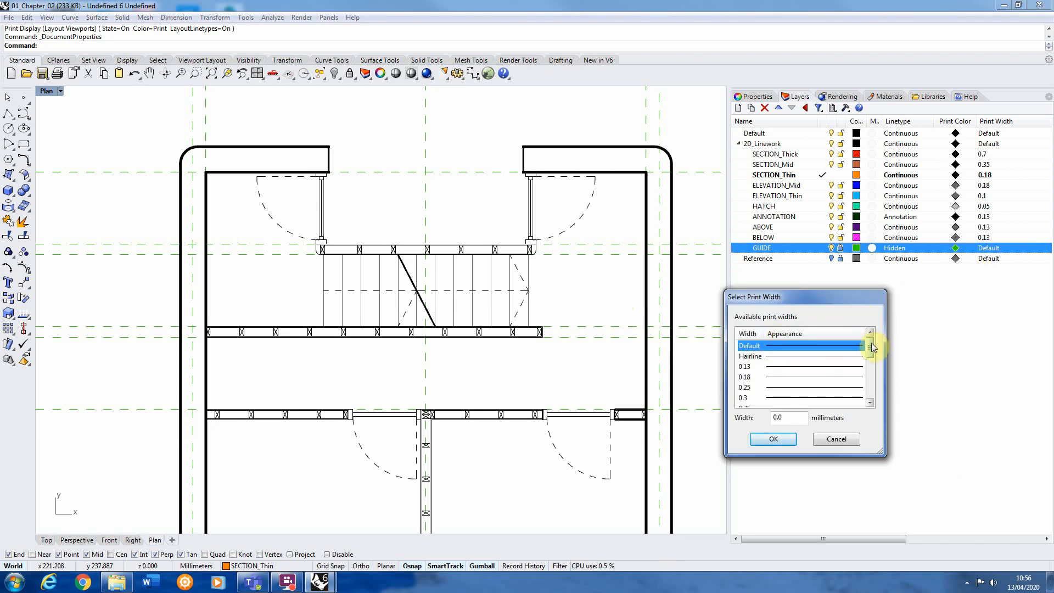
{"action": "left_click_drag", "start_coordinate": [872, 343], "coordinate": [872, 390]}
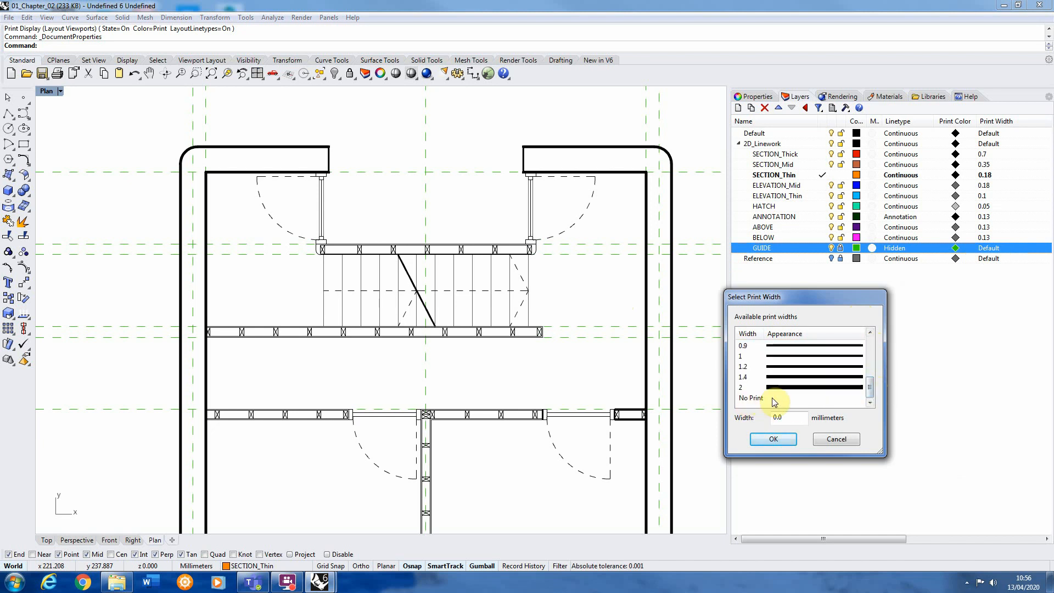
{"action": "left_click", "coordinate": [759, 398]}
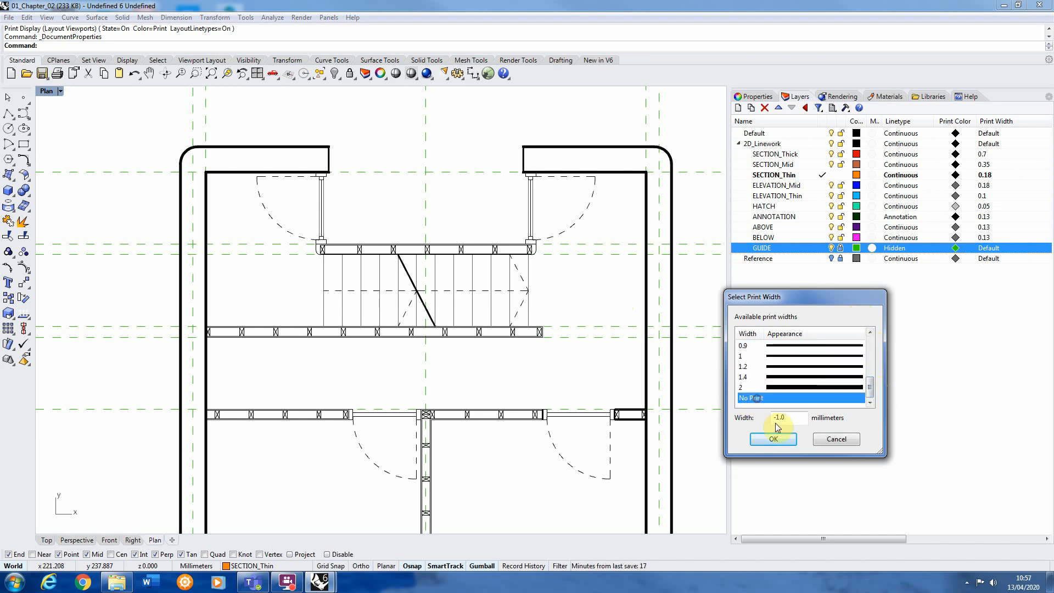
{"action": "left_click", "coordinate": [775, 440]}
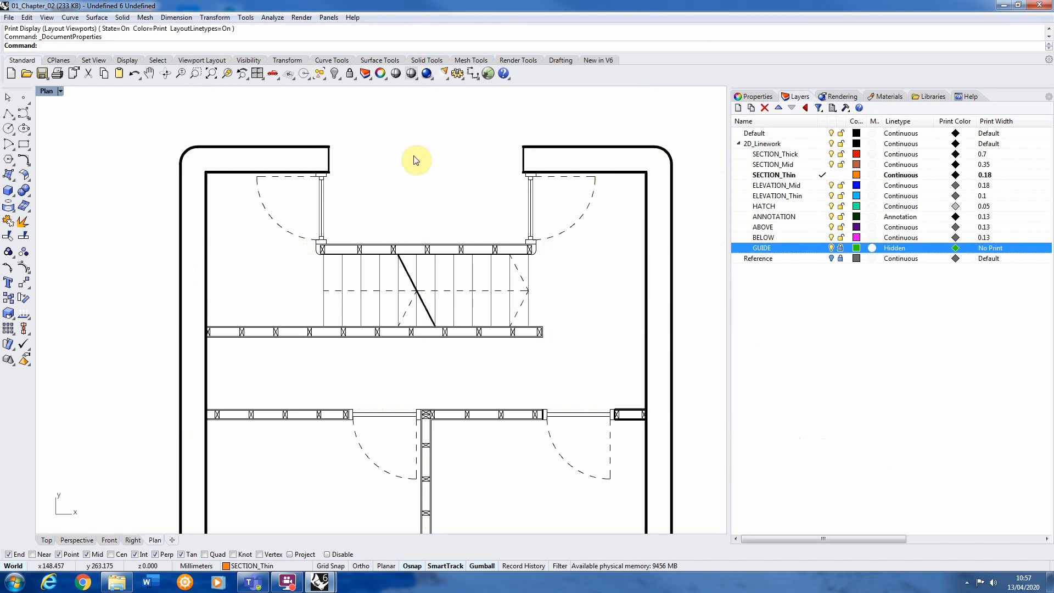
Examine the line weights and dashed lines of the floor plan, both as a whole and close up around the stair
{"action": "scroll", "coordinate": [436, 278], "scroll_direction": "down", "scroll_amount": 5}
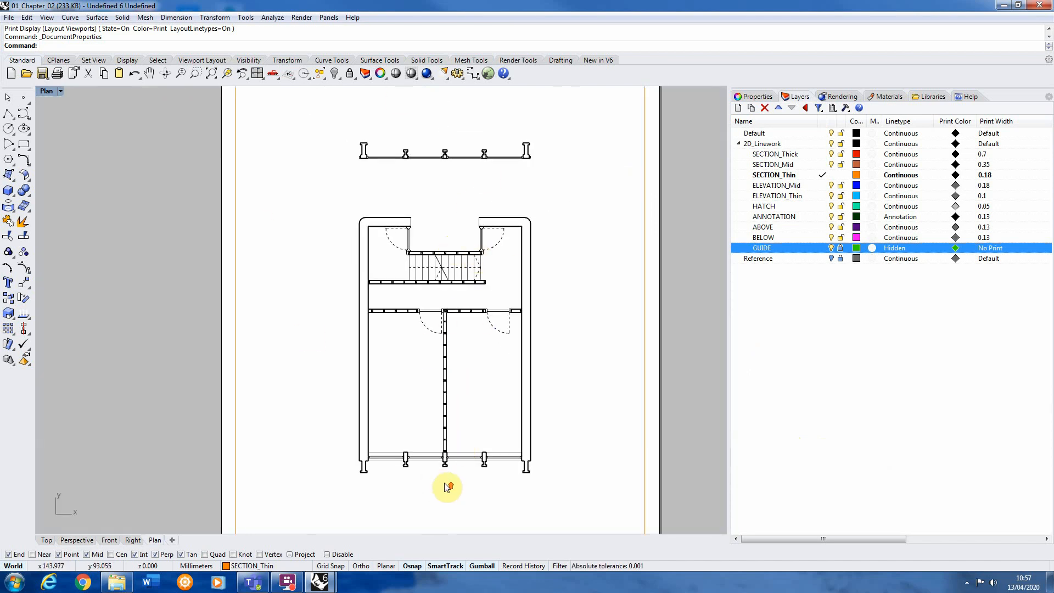
{"action": "scroll", "coordinate": [447, 487], "scroll_direction": "up", "scroll_amount": 3}
{"action": "scroll", "coordinate": [423, 404], "scroll_direction": "up", "scroll_amount": 3}
{"action": "scroll", "coordinate": [403, 482], "scroll_direction": "down", "scroll_amount": 3}
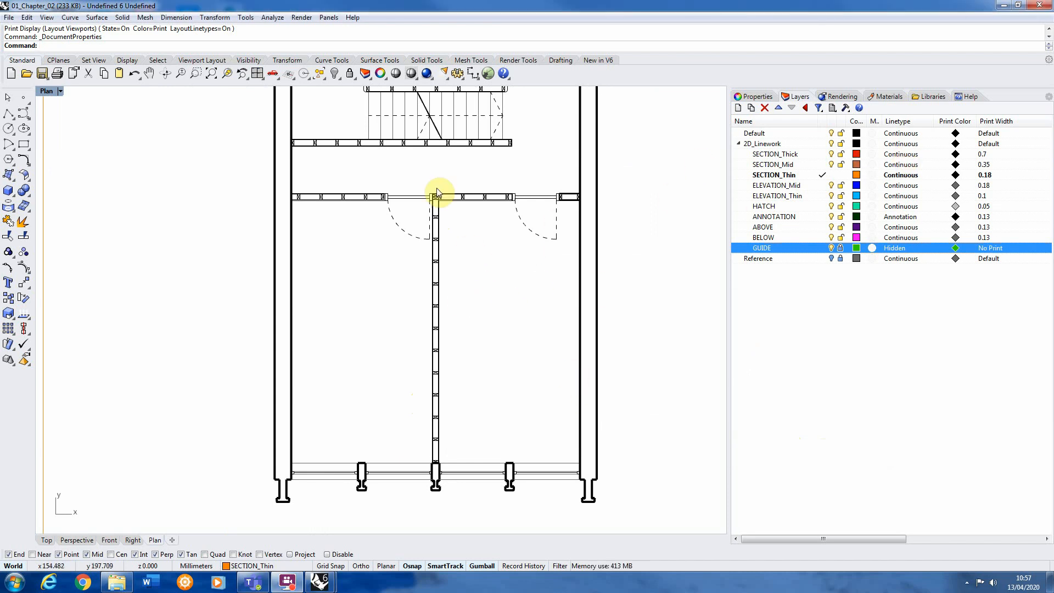
{"action": "scroll", "coordinate": [419, 428], "scroll_direction": "down", "scroll_amount": 2}
{"action": "scroll", "coordinate": [429, 258], "scroll_direction": "down", "scroll_amount": 1}
{"action": "scroll", "coordinate": [435, 275], "scroll_direction": "up", "scroll_amount": 1}
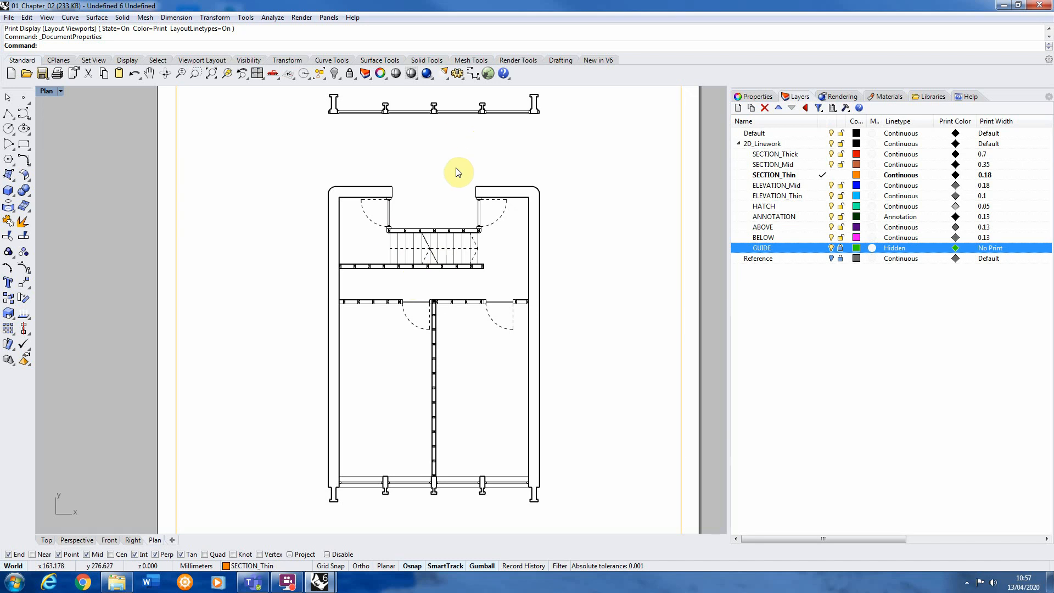
{"action": "scroll", "coordinate": [459, 172], "scroll_direction": "up", "scroll_amount": 6}
{"action": "scroll", "coordinate": [397, 213], "scroll_direction": "down", "scroll_amount": 2}
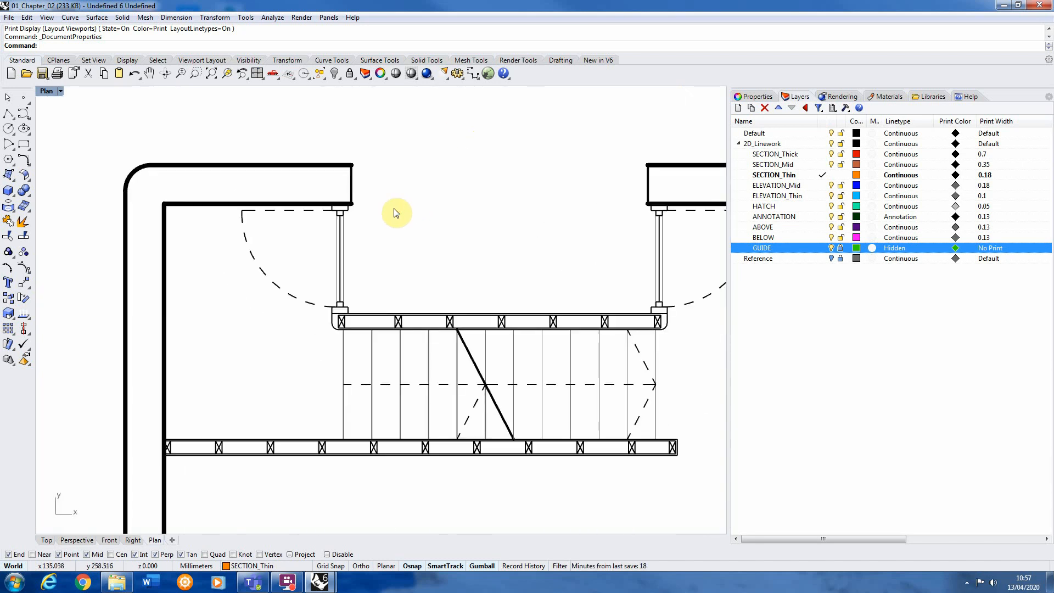
{"action": "scroll", "coordinate": [299, 215], "scroll_direction": "down", "scroll_amount": 3}
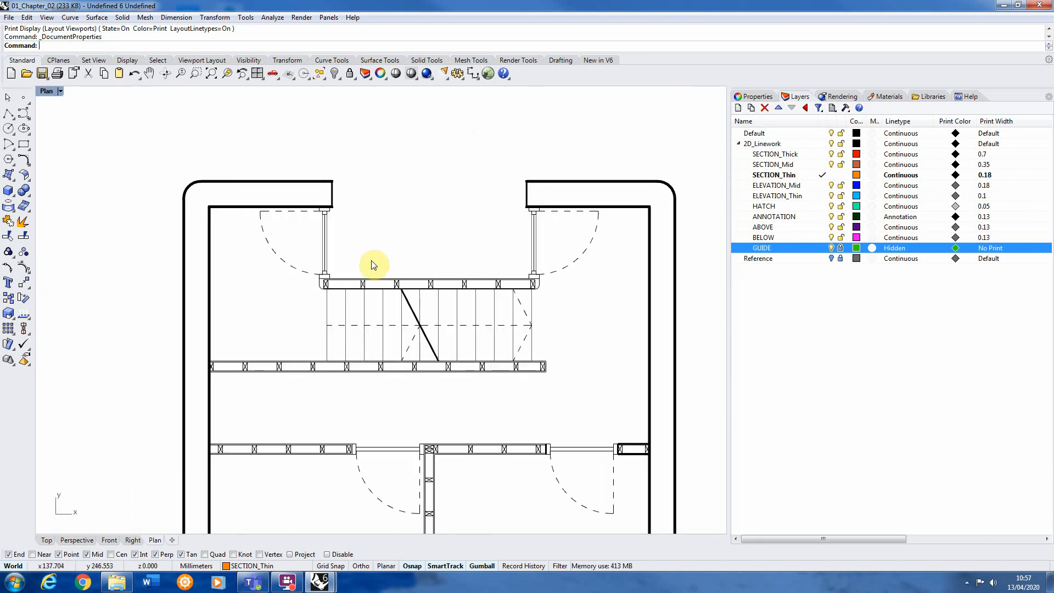
Examine the stair, stud walls and door swings on the Plan layout, both close up and across the whole sheet
{"action": "scroll", "coordinate": [516, 369], "scroll_direction": "up", "scroll_amount": 2}
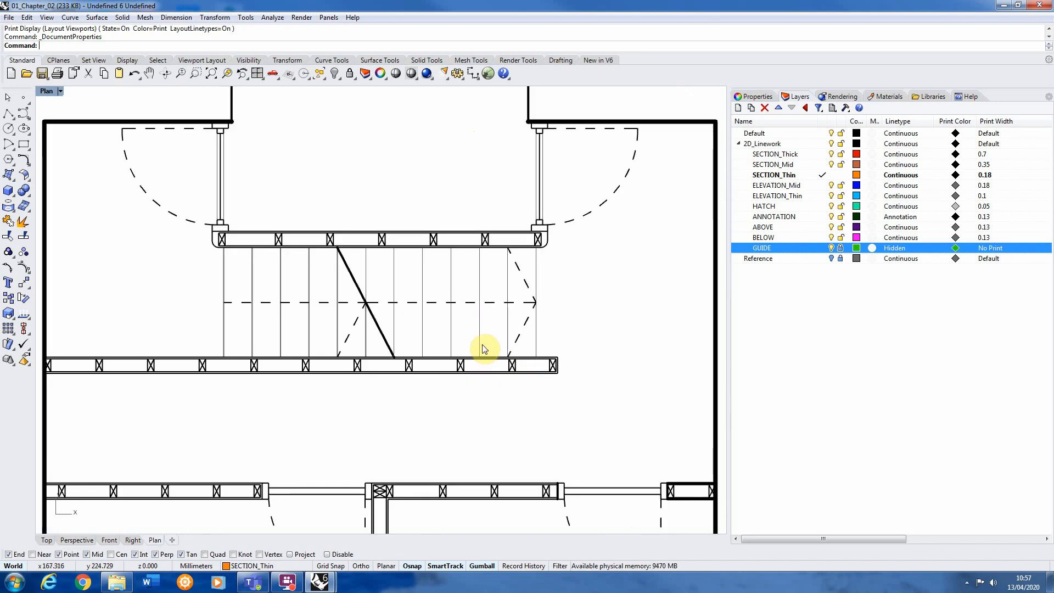
{"action": "scroll", "coordinate": [489, 332], "scroll_direction": "down", "scroll_amount": 2}
{"action": "scroll", "coordinate": [412, 254], "scroll_direction": "down", "scroll_amount": 3}
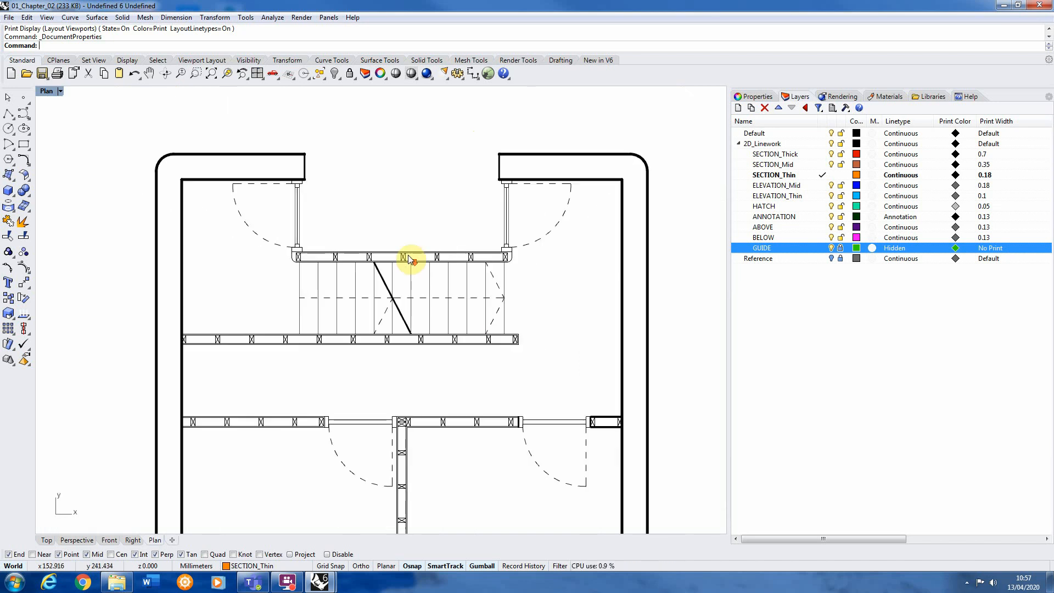
{"action": "scroll", "coordinate": [499, 477], "scroll_direction": "up", "scroll_amount": 3}
{"action": "scroll", "coordinate": [494, 404], "scroll_direction": "down", "scroll_amount": 2}
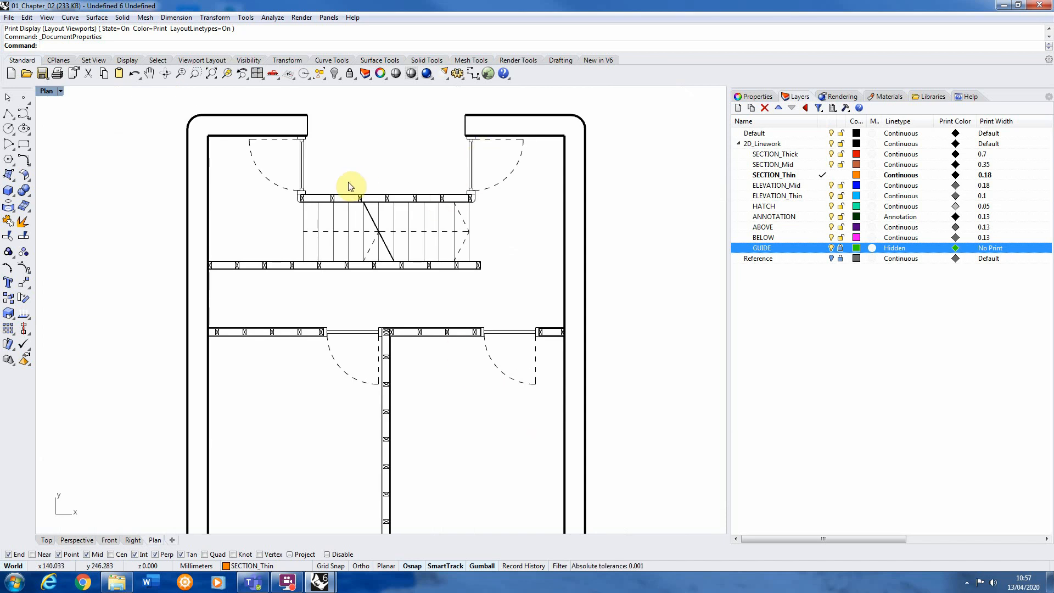
{"action": "scroll", "coordinate": [240, 166], "scroll_direction": "up", "scroll_amount": 1}
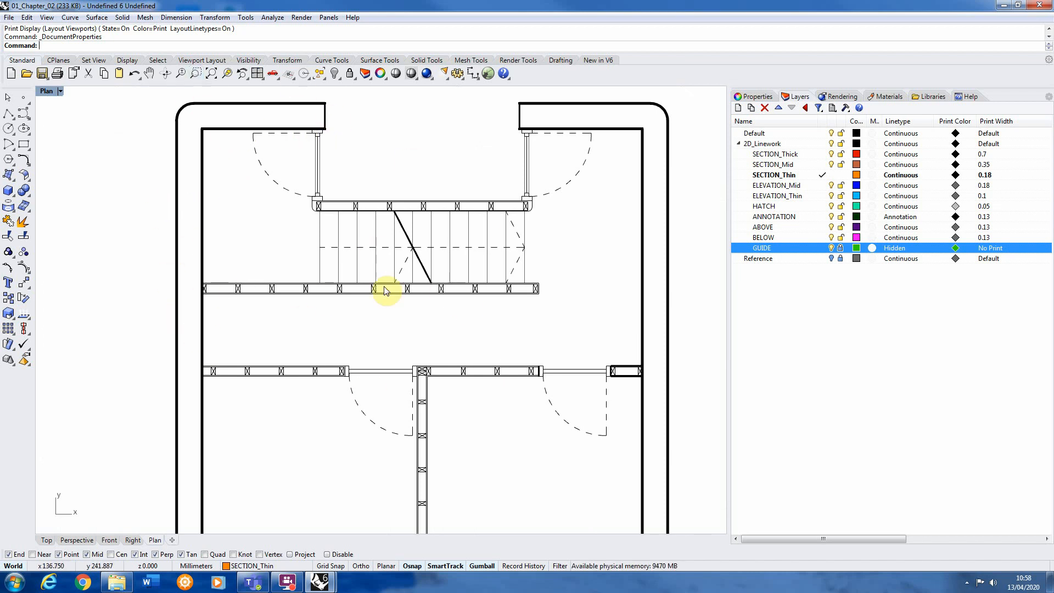
{"action": "scroll", "coordinate": [277, 312], "scroll_direction": "down", "scroll_amount": 2}
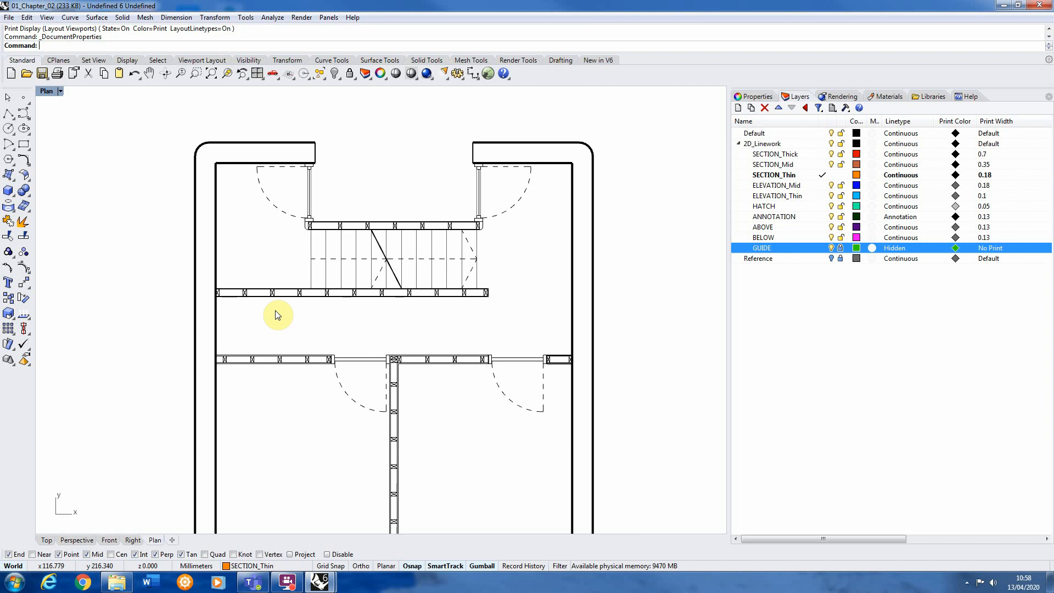
{"action": "scroll", "coordinate": [354, 327], "scroll_direction": "down", "scroll_amount": 2}
{"action": "scroll", "coordinate": [373, 312], "scroll_direction": "down", "scroll_amount": 1}
{"action": "scroll", "coordinate": [358, 265], "scroll_direction": "up", "scroll_amount": 1}
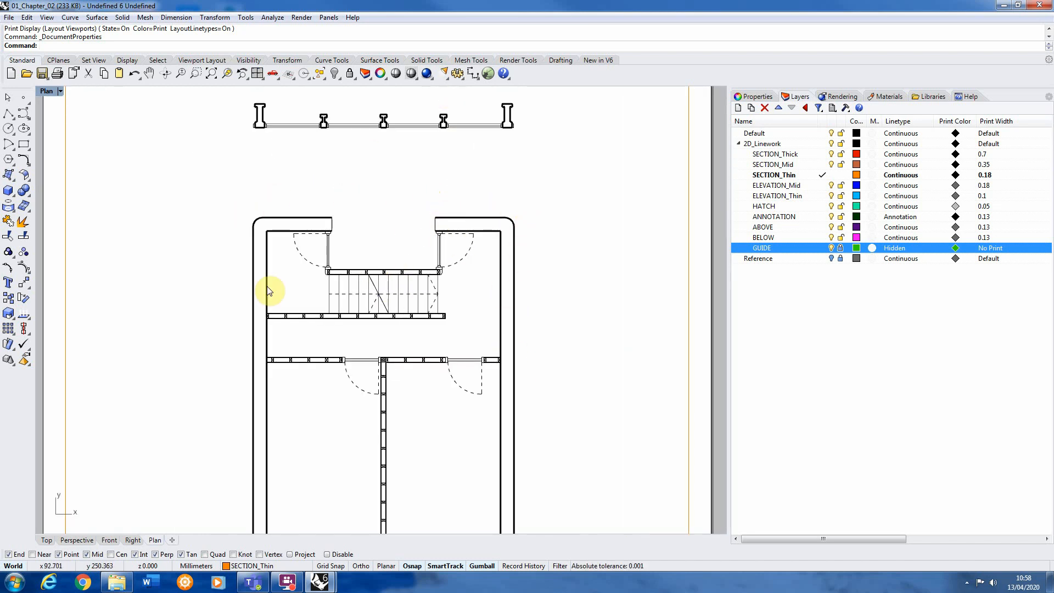
{"action": "scroll", "coordinate": [320, 331], "scroll_direction": "up", "scroll_amount": 1}
{"action": "scroll", "coordinate": [236, 291], "scroll_direction": "up", "scroll_amount": 1}
{"action": "scroll", "coordinate": [184, 289], "scroll_direction": "up", "scroll_amount": 3}
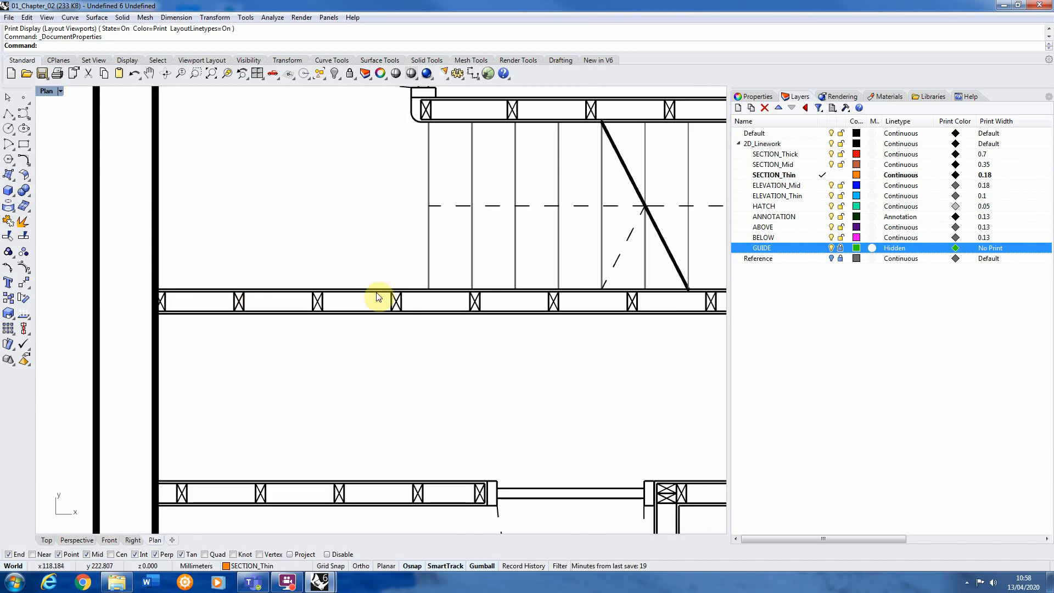
{"action": "scroll", "coordinate": [114, 318], "scroll_direction": "down", "scroll_amount": 2}
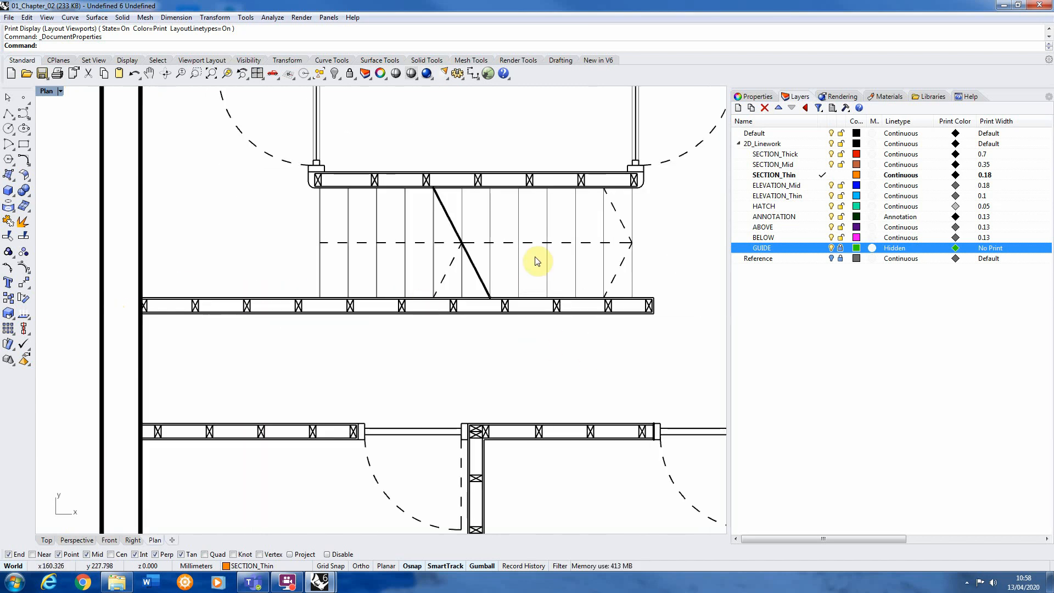
{"action": "scroll", "coordinate": [537, 269], "scroll_direction": "up", "scroll_amount": 1}
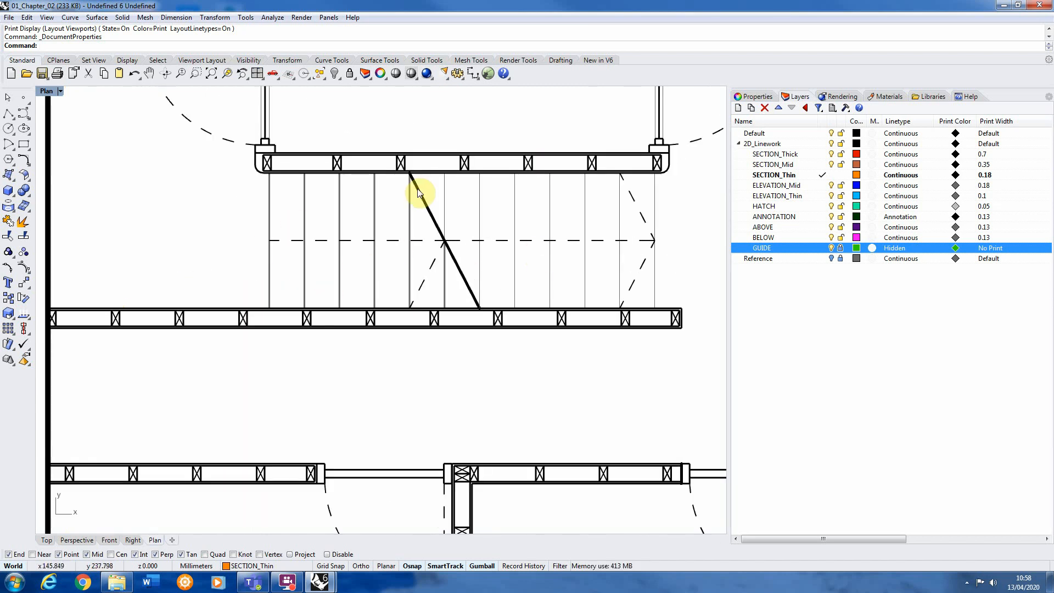
{"action": "scroll", "coordinate": [366, 248], "scroll_direction": "down", "scroll_amount": 1}
{"action": "scroll", "coordinate": [365, 249], "scroll_direction": "down", "scroll_amount": 2}
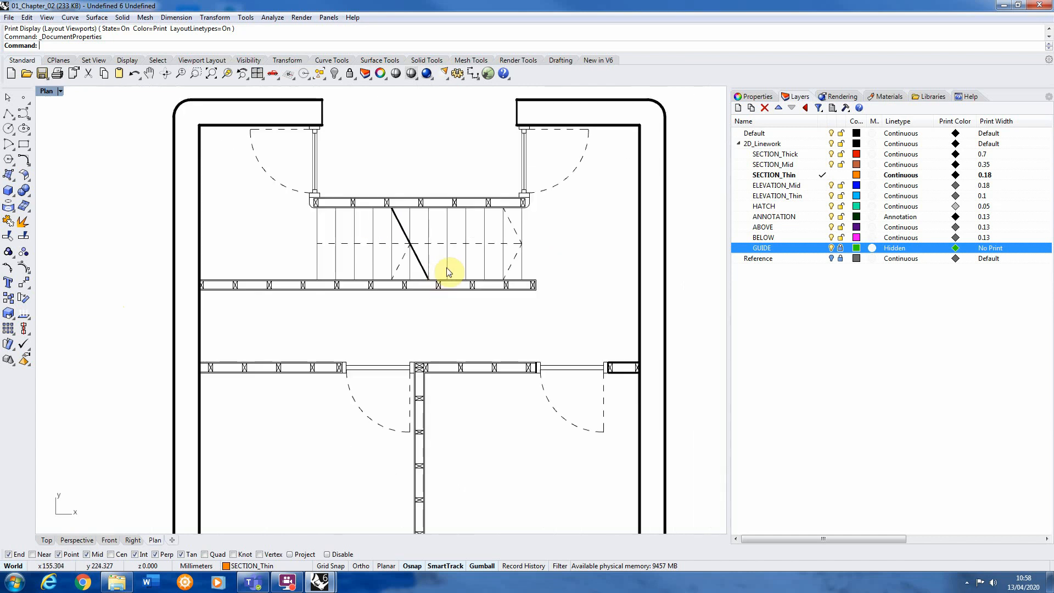
{"action": "scroll", "coordinate": [416, 323], "scroll_direction": "down", "scroll_amount": 1}
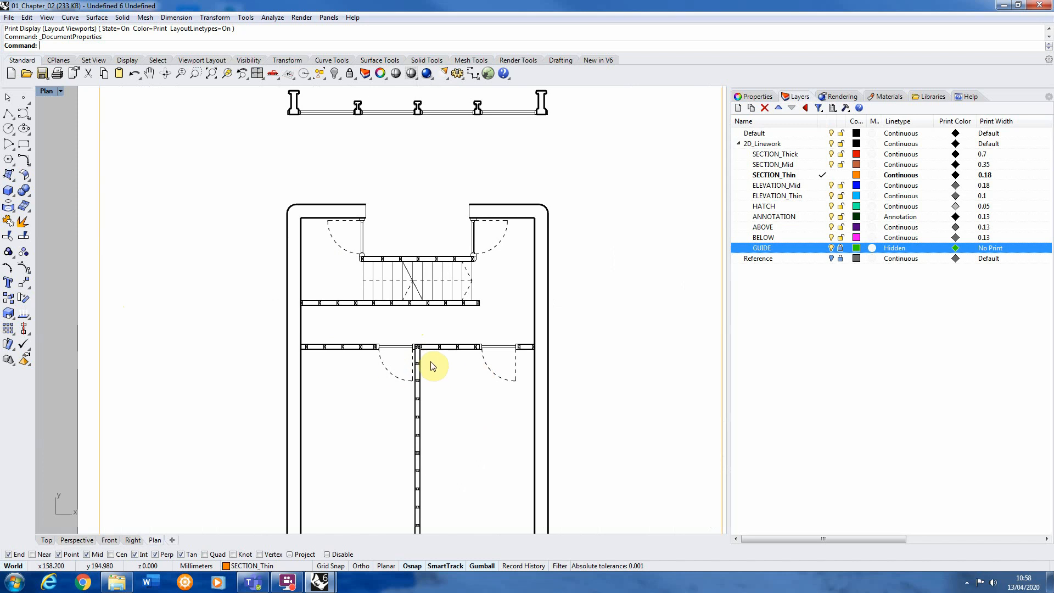
{"action": "scroll", "coordinate": [390, 392], "scroll_direction": "down", "scroll_amount": 1}
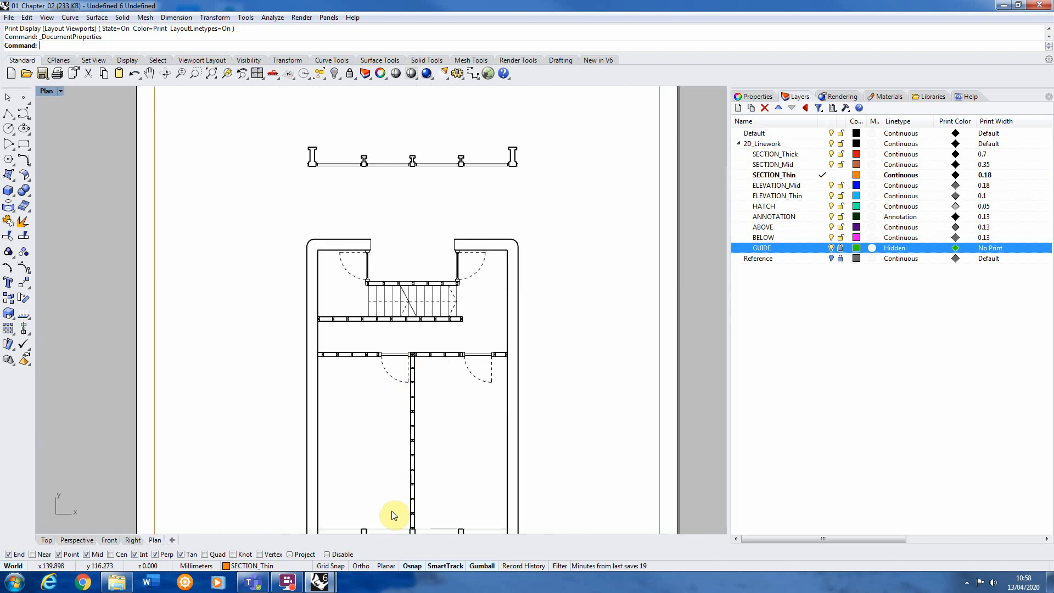
{"action": "scroll", "coordinate": [395, 513], "scroll_direction": "up", "scroll_amount": 1}
{"action": "scroll", "coordinate": [403, 337], "scroll_direction": "down", "scroll_amount": 1}
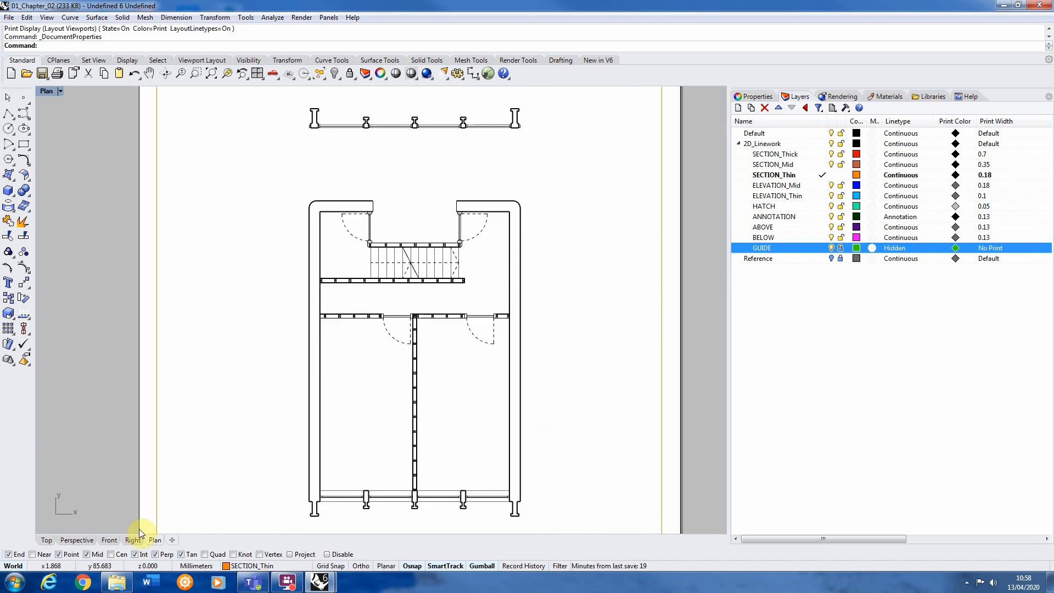
In the maximized Top view of the model, unlock the GUIDE layer and make it the current layer
{"action": "left_click", "coordinate": [47, 540]}
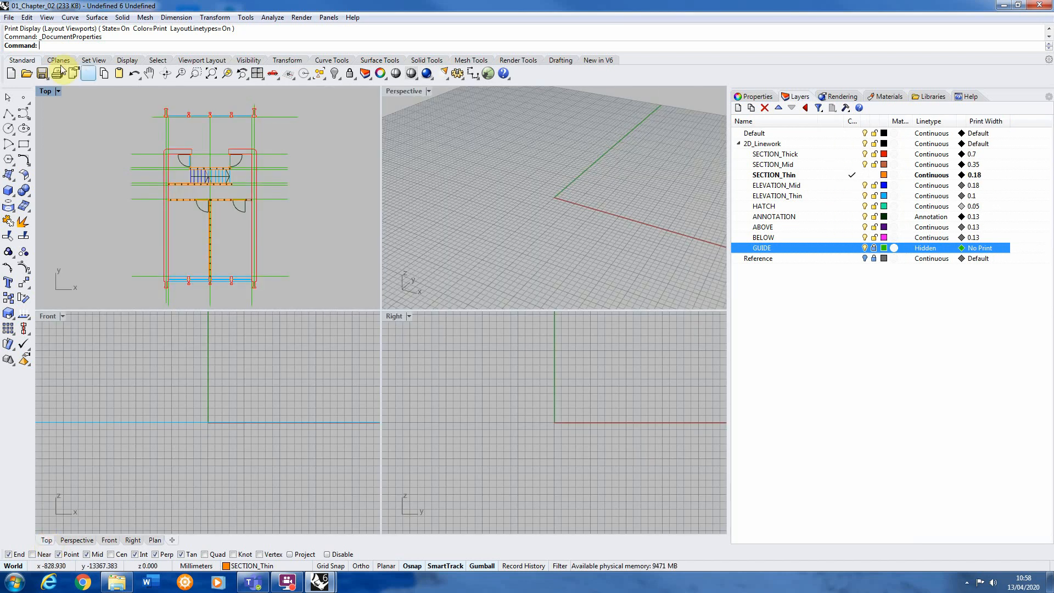
{"action": "double_click", "coordinate": [45, 92]}
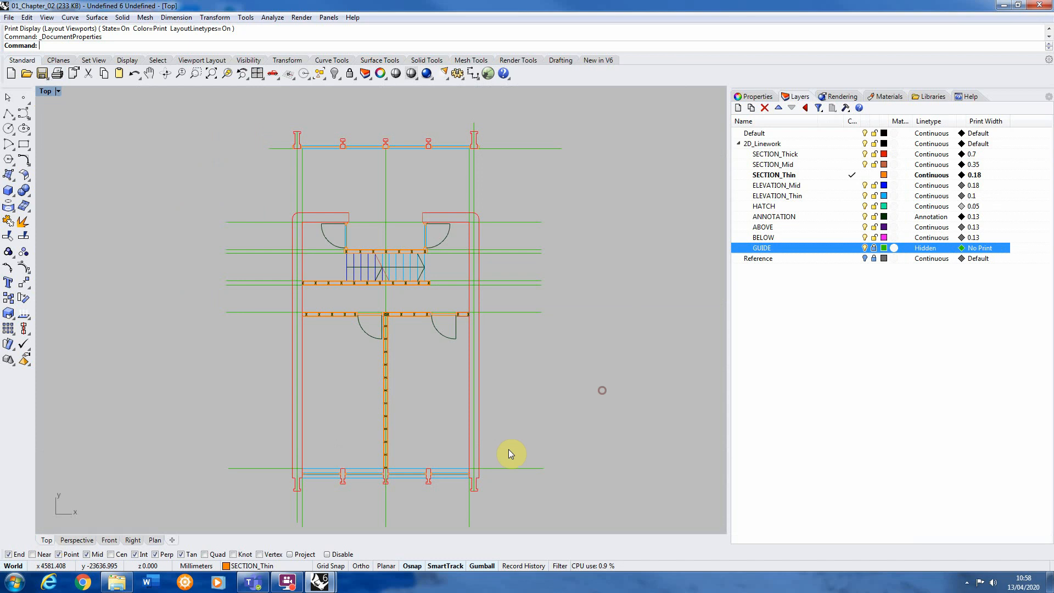
{"action": "scroll", "coordinate": [330, 466], "scroll_direction": "up", "scroll_amount": 4}
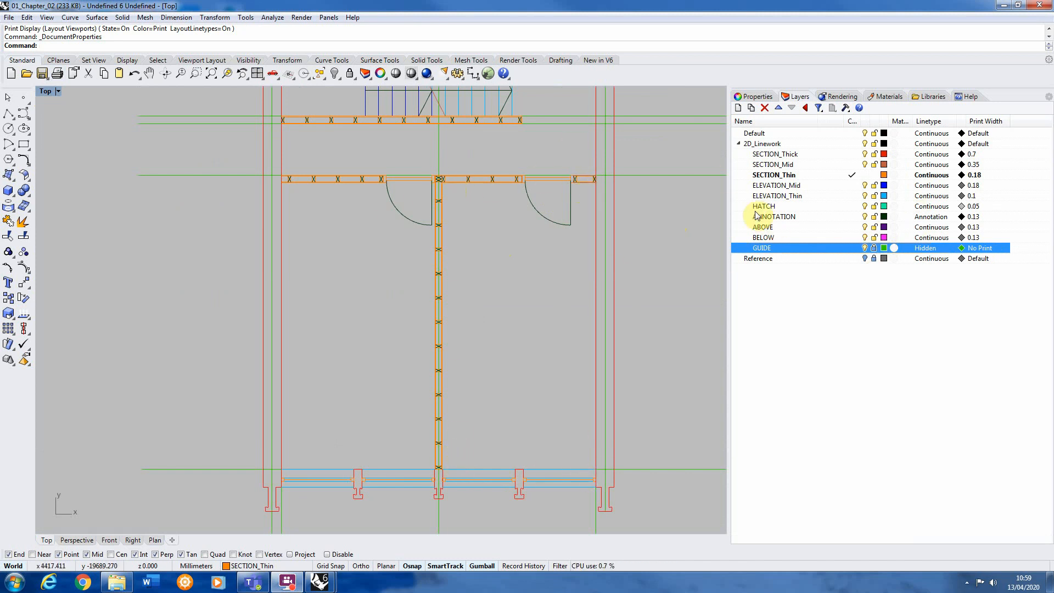
{"action": "left_click", "coordinate": [874, 250]}
{"action": "double_click", "coordinate": [814, 249]}
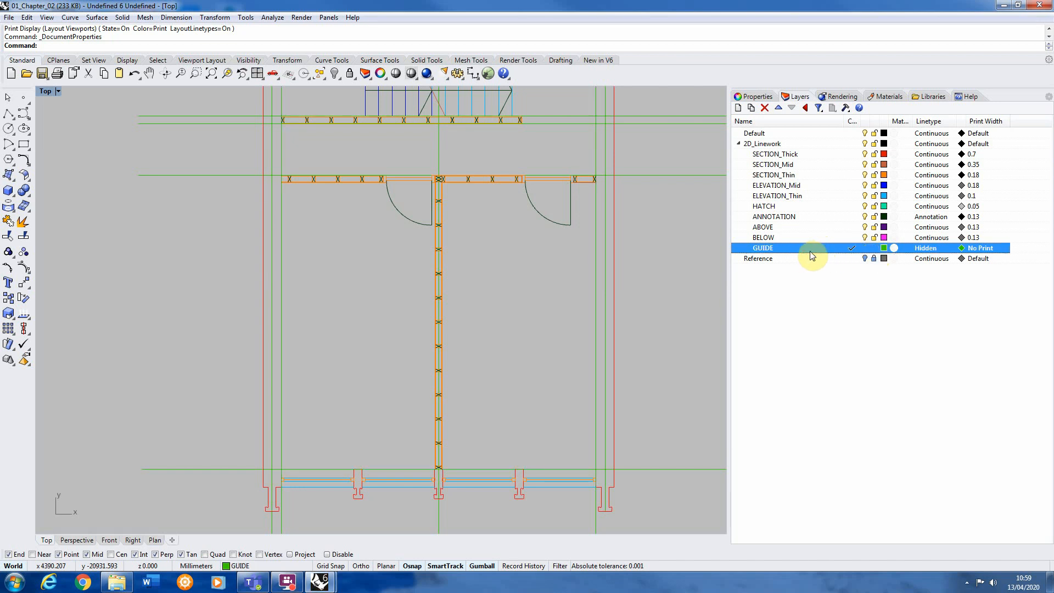
Trace the inner wall faces of the lower-right room with a closed four-cornered polyline on the GUIDE layer
{"action": "left_click", "coordinate": [11, 113]}
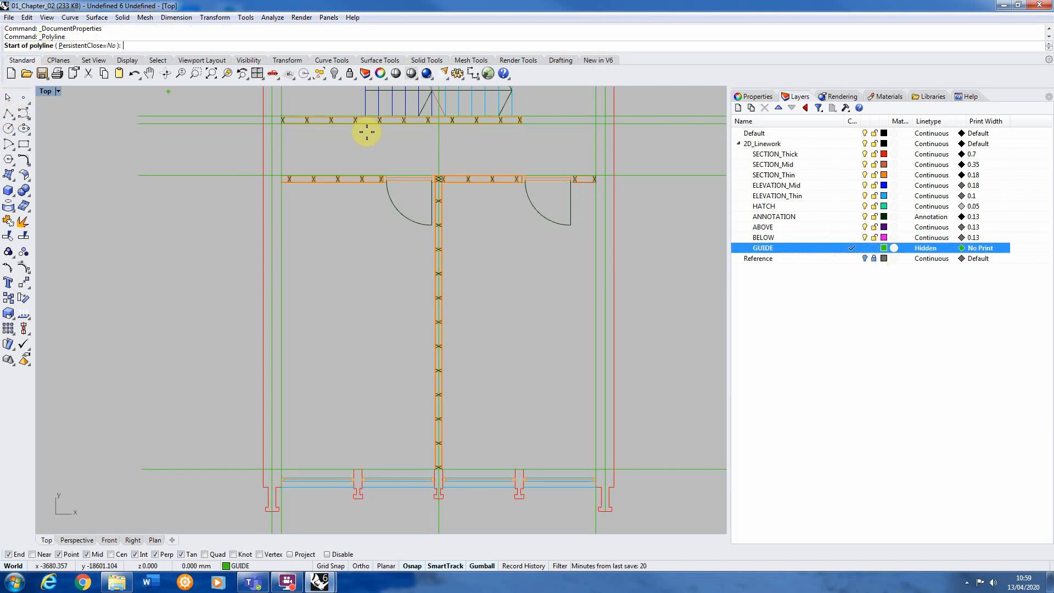
{"action": "scroll", "coordinate": [594, 164], "scroll_direction": "up", "scroll_amount": 6}
{"action": "scroll", "coordinate": [594, 161], "scroll_direction": "up", "scroll_amount": 3}
{"action": "left_click", "coordinate": [575, 171]}
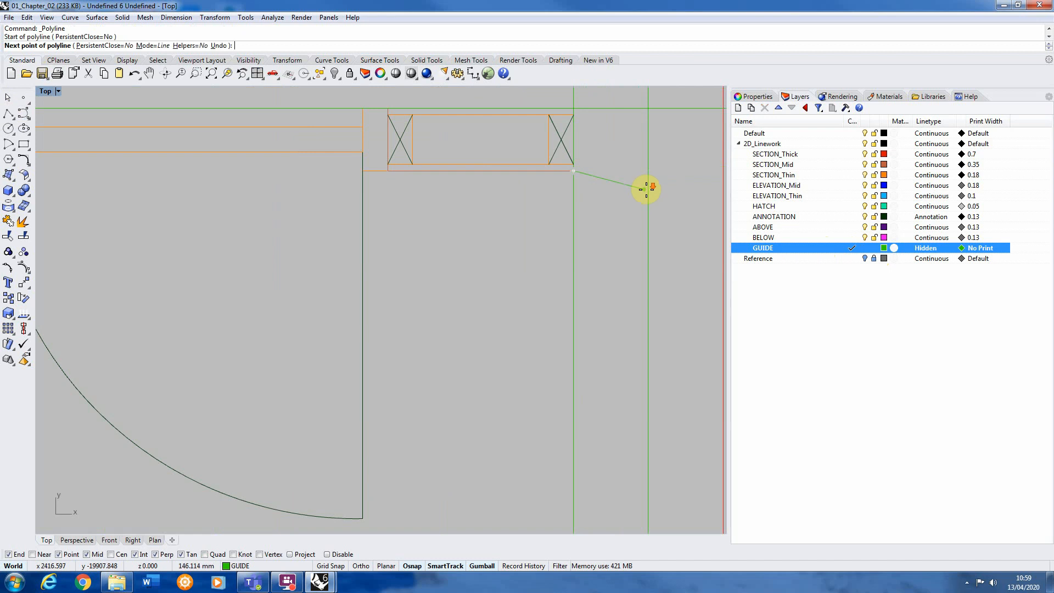
{"action": "scroll", "coordinate": [642, 186], "scroll_direction": "down", "scroll_amount": 5}
{"action": "scroll", "coordinate": [182, 186], "scroll_direction": "up", "scroll_amount": 6}
{"action": "left_click", "coordinate": [182, 182]}
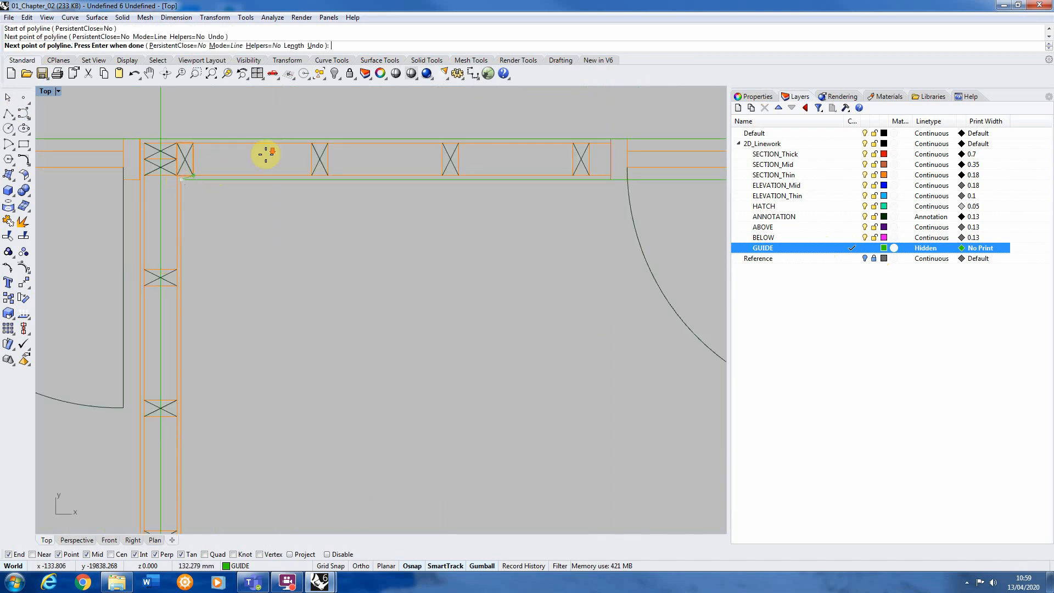
{"action": "scroll", "coordinate": [266, 152], "scroll_direction": "down", "scroll_amount": 15}
{"action": "scroll", "coordinate": [273, 392], "scroll_direction": "up", "scroll_amount": 8}
{"action": "scroll", "coordinate": [272, 392], "scroll_direction": "up", "scroll_amount": 6}
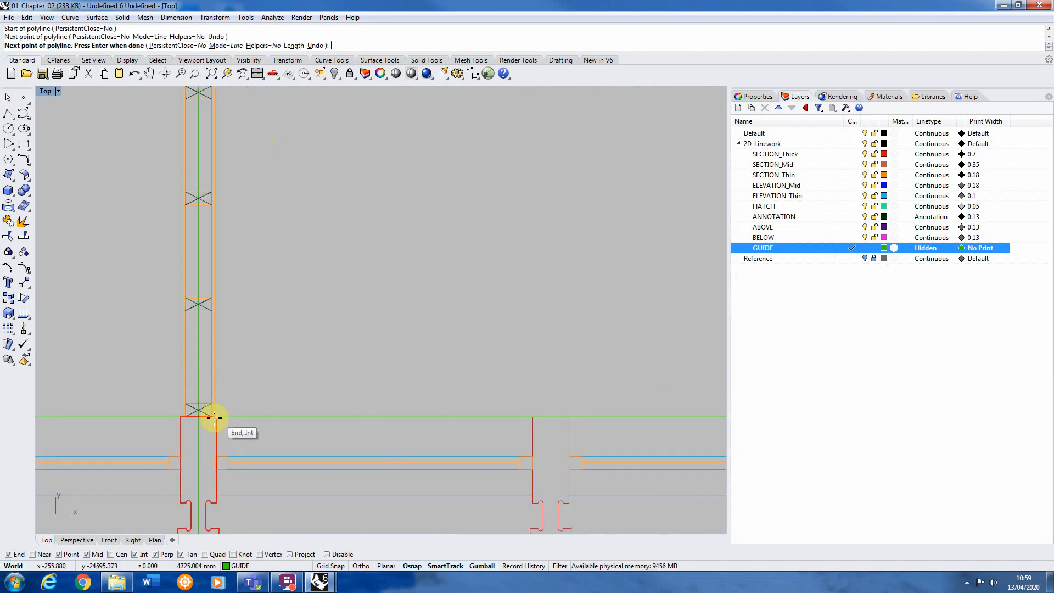
{"action": "left_click", "coordinate": [218, 416]}
{"action": "scroll", "coordinate": [146, 365], "scroll_direction": "down", "scroll_amount": 4}
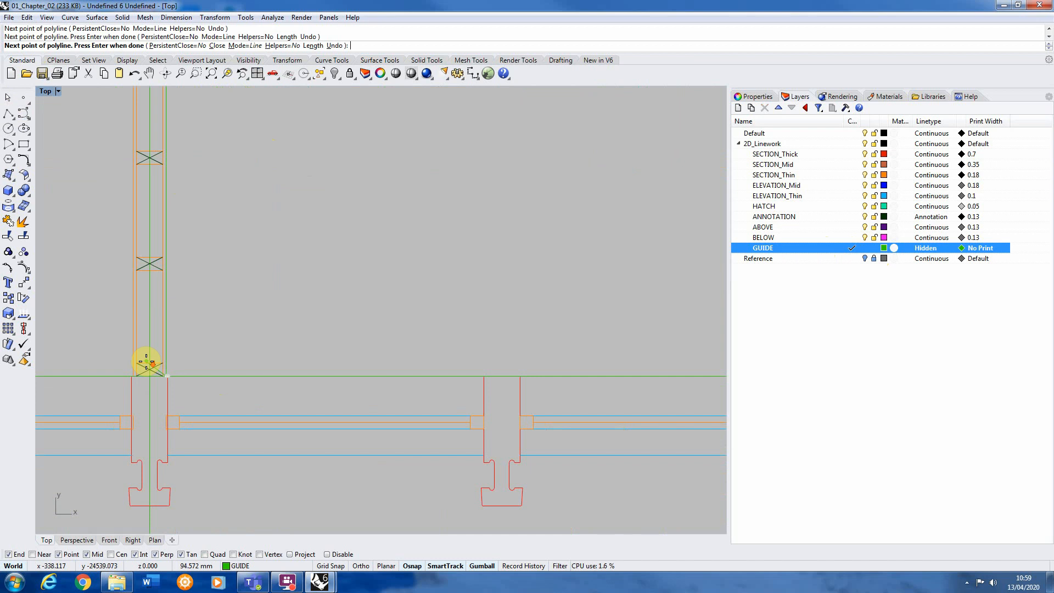
{"action": "scroll", "coordinate": [551, 377], "scroll_direction": "up", "scroll_amount": 6}
{"action": "left_click", "coordinate": [501, 362]}
{"action": "scroll", "coordinate": [487, 419], "scroll_direction": "down", "scroll_amount": 8}
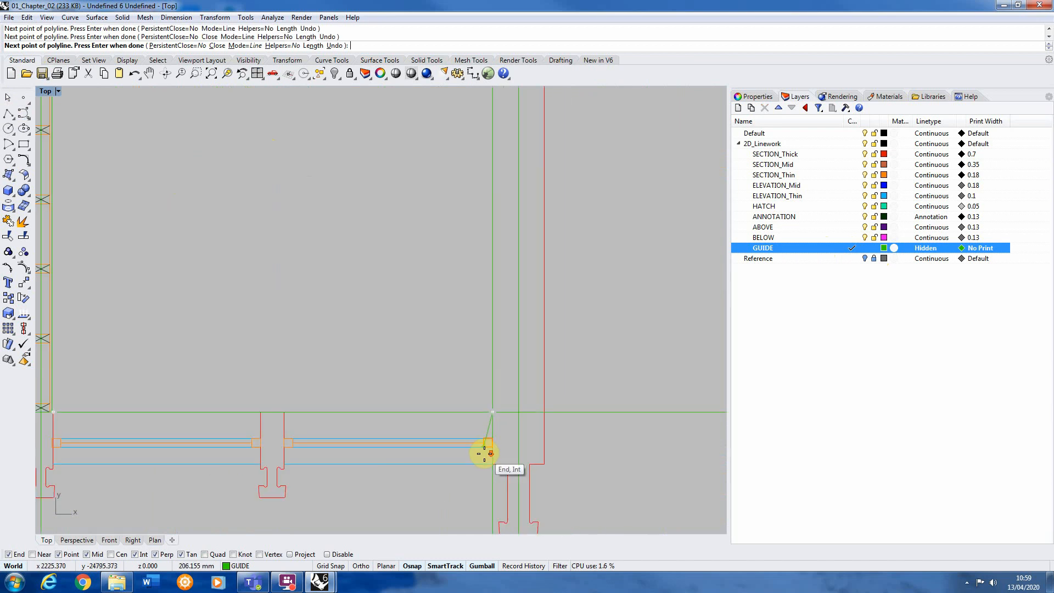
{"action": "scroll", "coordinate": [463, 179], "scroll_direction": "up", "scroll_amount": 10}
{"action": "left_click", "coordinate": [480, 178]}
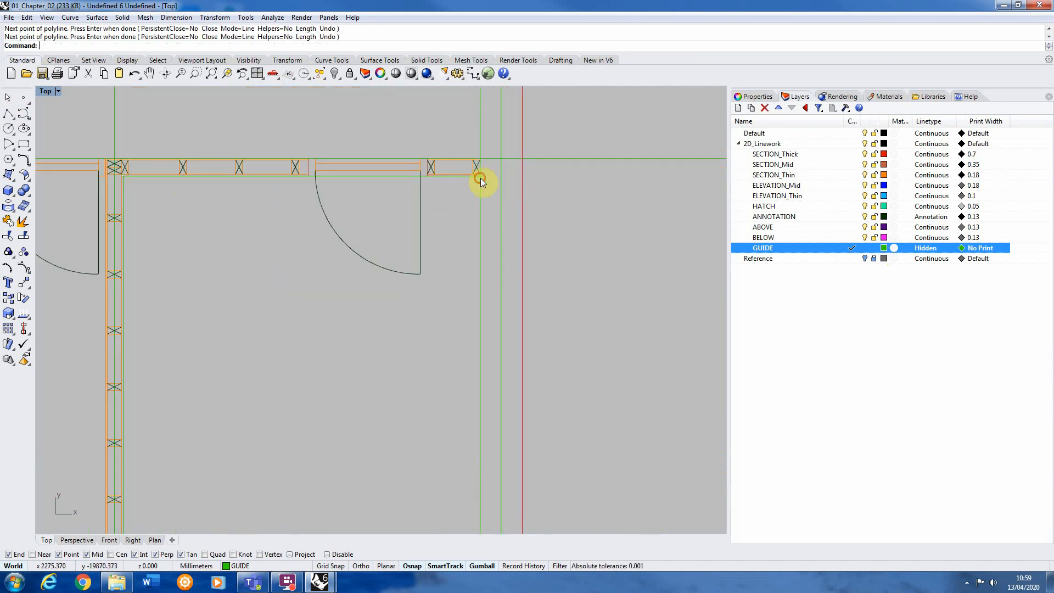
Select the green outline curve of the lower-right room and start the Hatch command on it
{"action": "scroll", "coordinate": [307, 142], "scroll_direction": "down", "scroll_amount": 3}
{"action": "scroll", "coordinate": [325, 148], "scroll_direction": "up", "scroll_amount": 4}
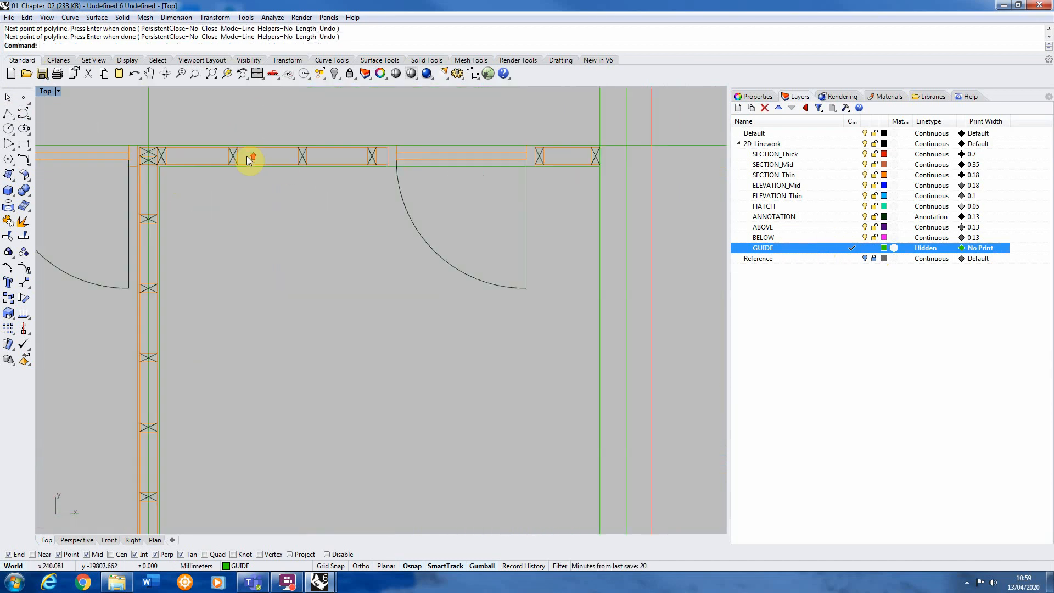
{"action": "left_click", "coordinate": [244, 173]}
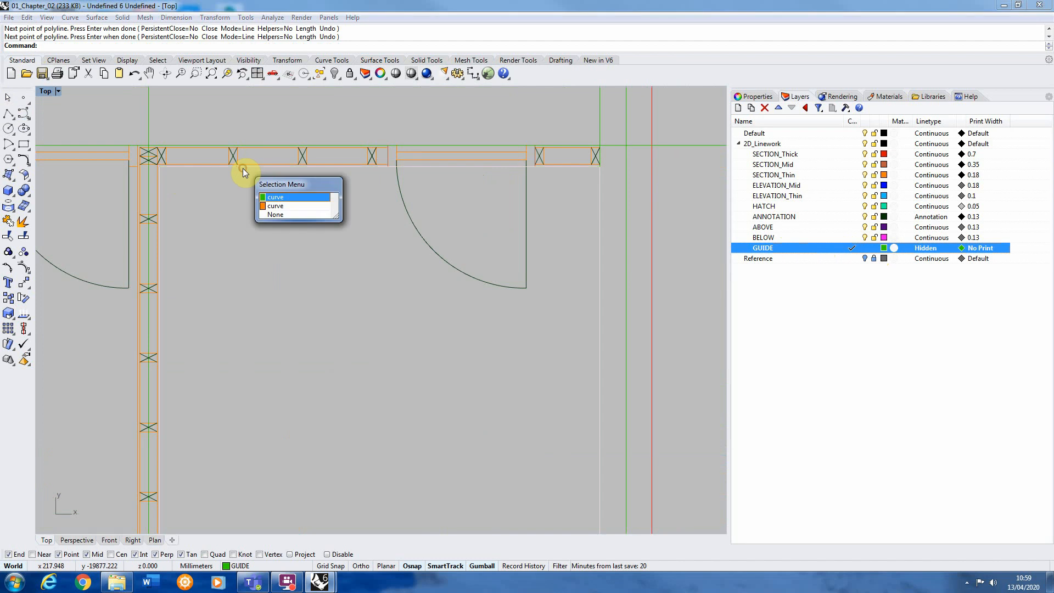
{"action": "left_click", "coordinate": [292, 196]}
{"action": "scroll", "coordinate": [423, 120], "scroll_direction": "down", "scroll_amount": 3}
{"action": "scroll", "coordinate": [424, 121], "scroll_direction": "down", "scroll_amount": 2}
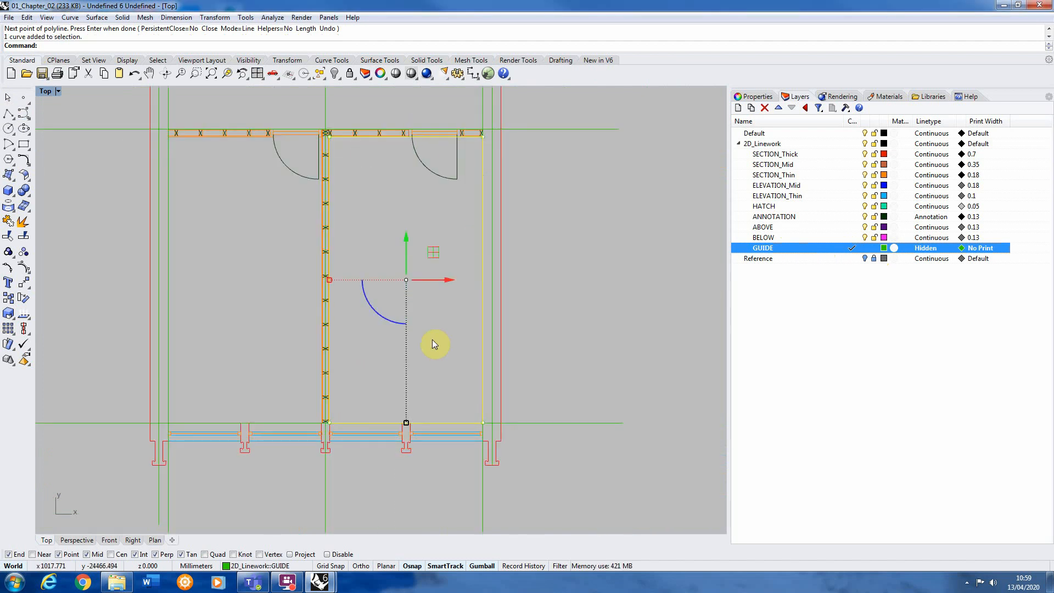
{"action": "scroll", "coordinate": [460, 136], "scroll_direction": "up", "scroll_amount": 2}
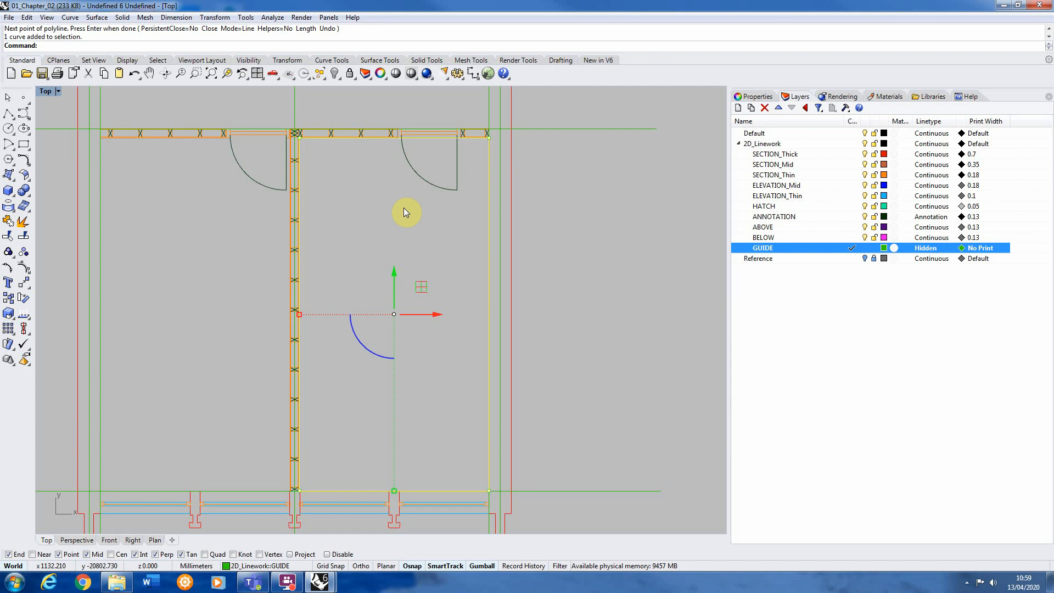
{"action": "type", "text": "Hatch"}
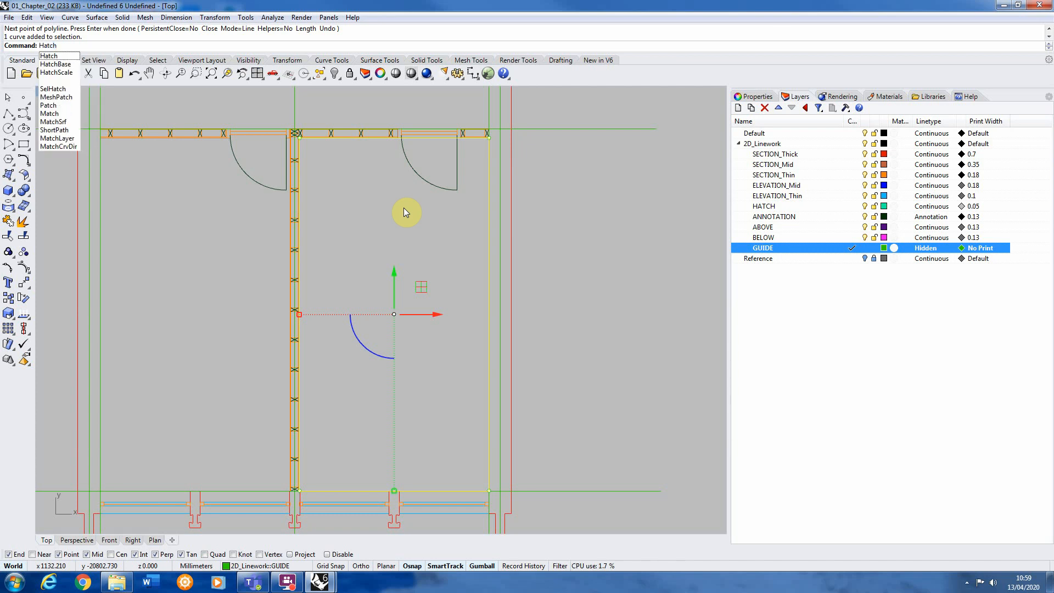
{"action": "key", "text": "Return"}
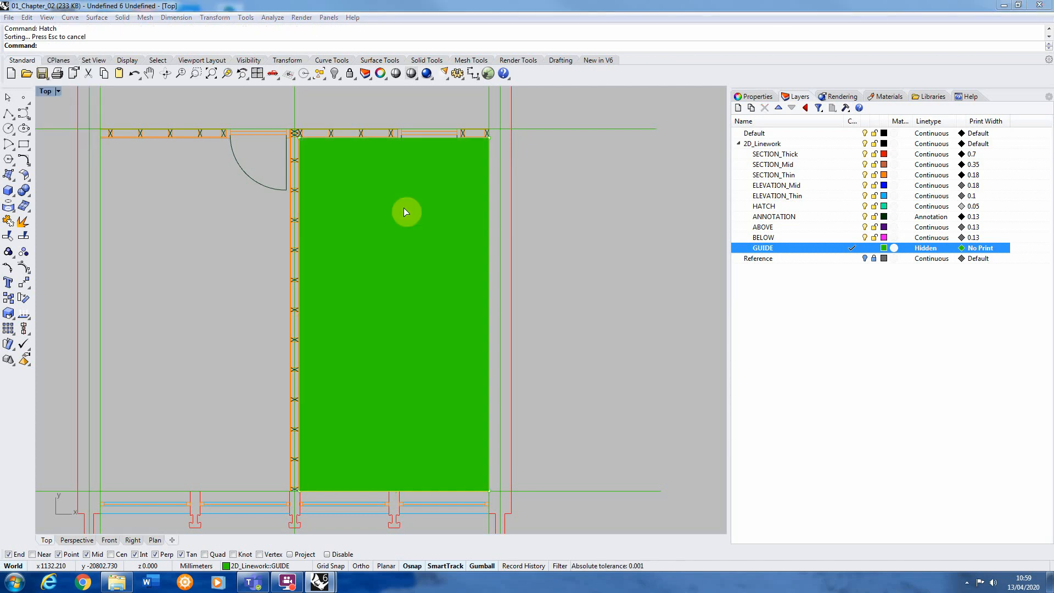
Choose the Grid pattern for the lower-right room's hatch and set its pattern scale to 500
{"action": "mouse_move", "coordinate": [1053, 236]}
{"action": "left_mouse_down"}
{"action": "mouse_move", "coordinate": [771, 192]}
{"action": "mouse_move", "coordinate": [575, 183]}
{"action": "mouse_move", "coordinate": [585, 187]}
{"action": "left_mouse_up"}
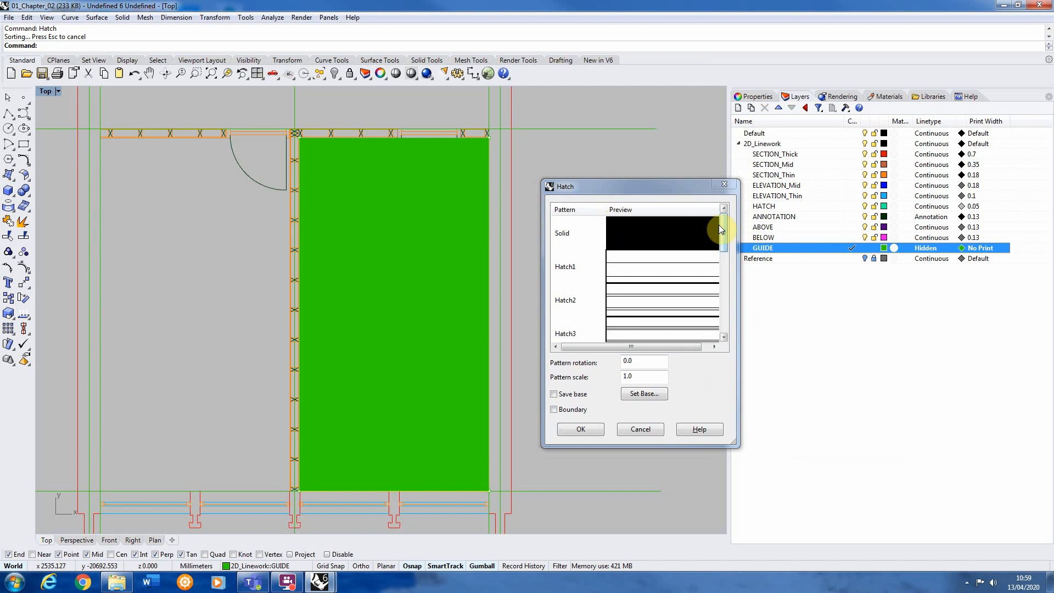
{"action": "mouse_move", "coordinate": [726, 230]}
{"action": "left_mouse_down"}
{"action": "mouse_move", "coordinate": [725, 318]}
{"action": "mouse_move", "coordinate": [712, 324]}
{"action": "mouse_move", "coordinate": [718, 211]}
{"action": "mouse_move", "coordinate": [724, 308]}
{"action": "mouse_move", "coordinate": [706, 277]}
{"action": "left_mouse_up"}
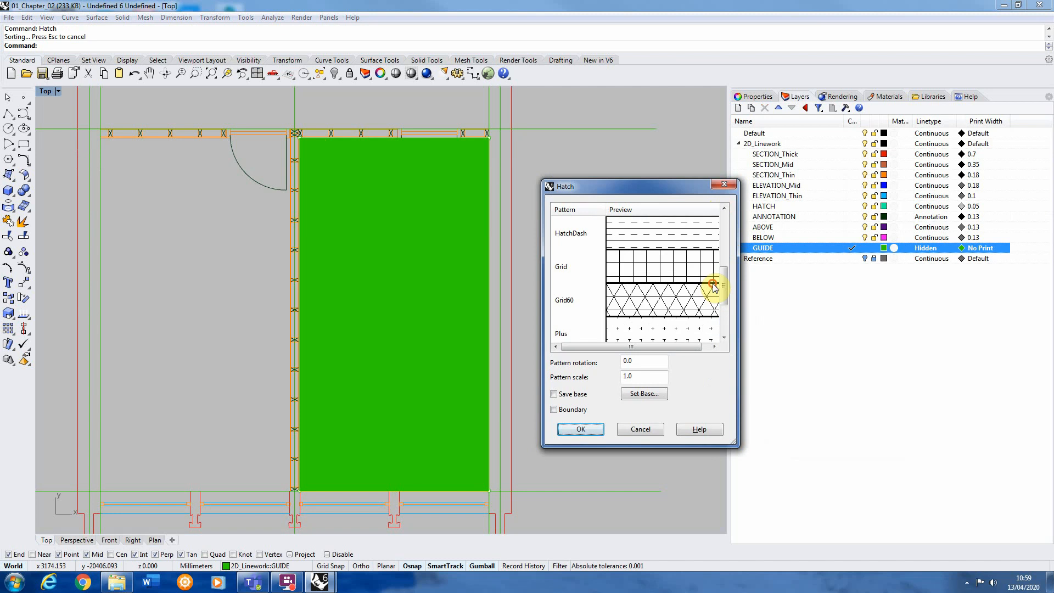
{"action": "left_click", "coordinate": [657, 276]}
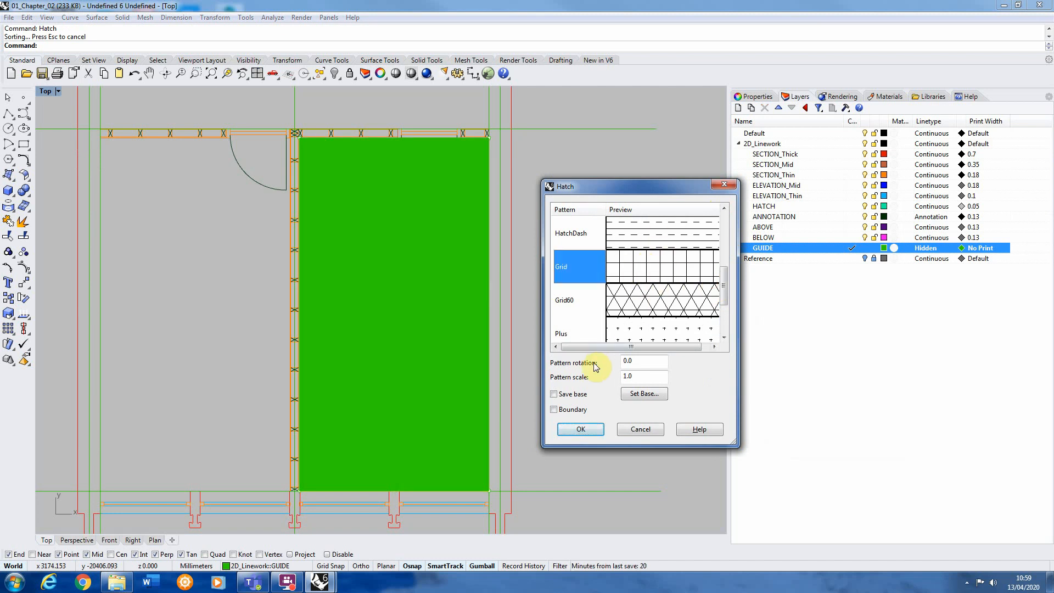
{"action": "left_click", "coordinate": [643, 378]}
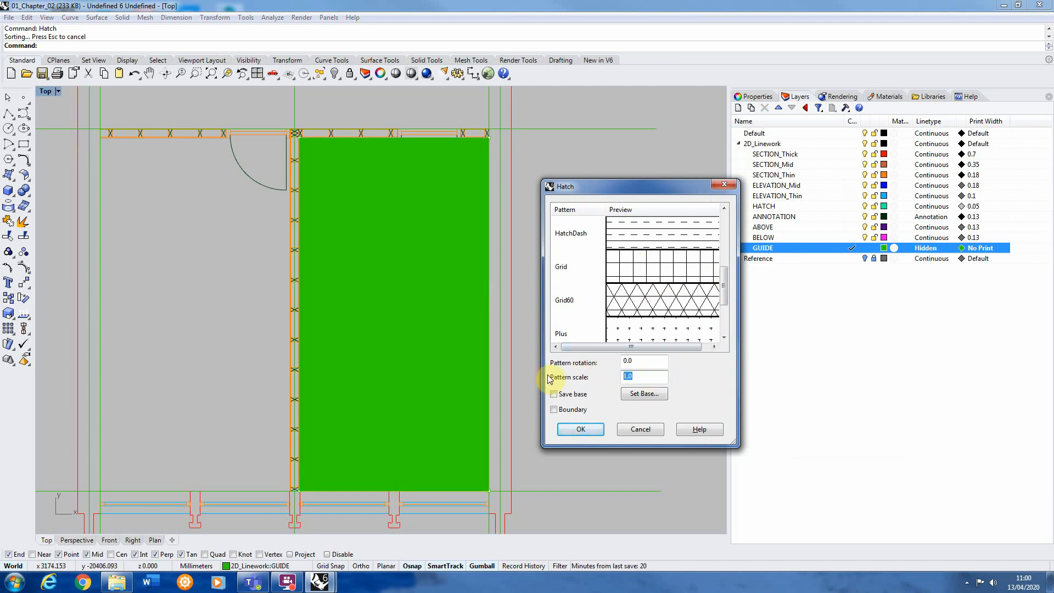
{"action": "type", "text": "0"}
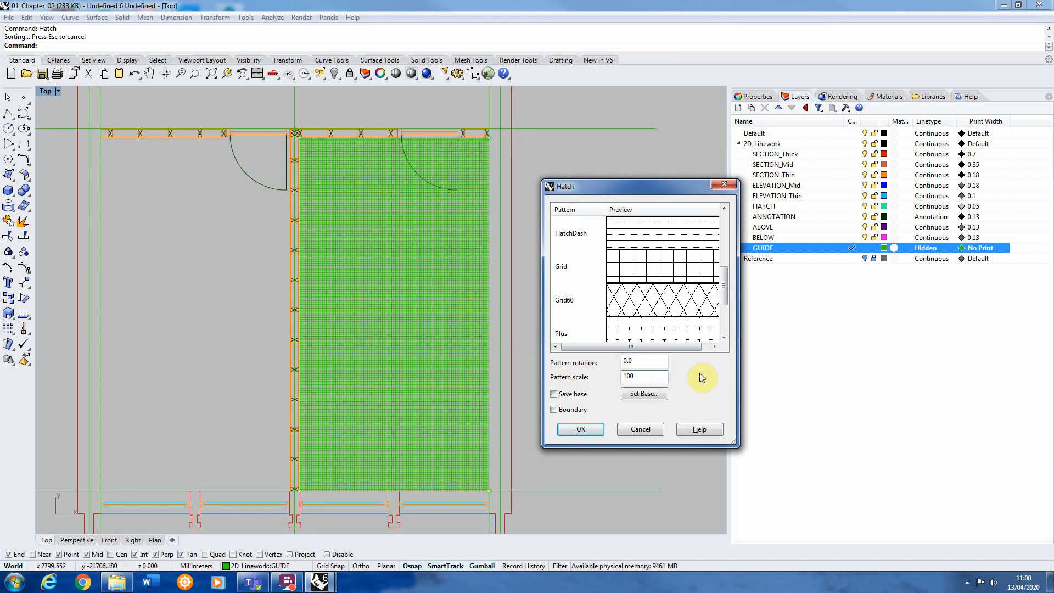
{"action": "left_click", "coordinate": [641, 376]}
{"action": "type", "text": "0"}
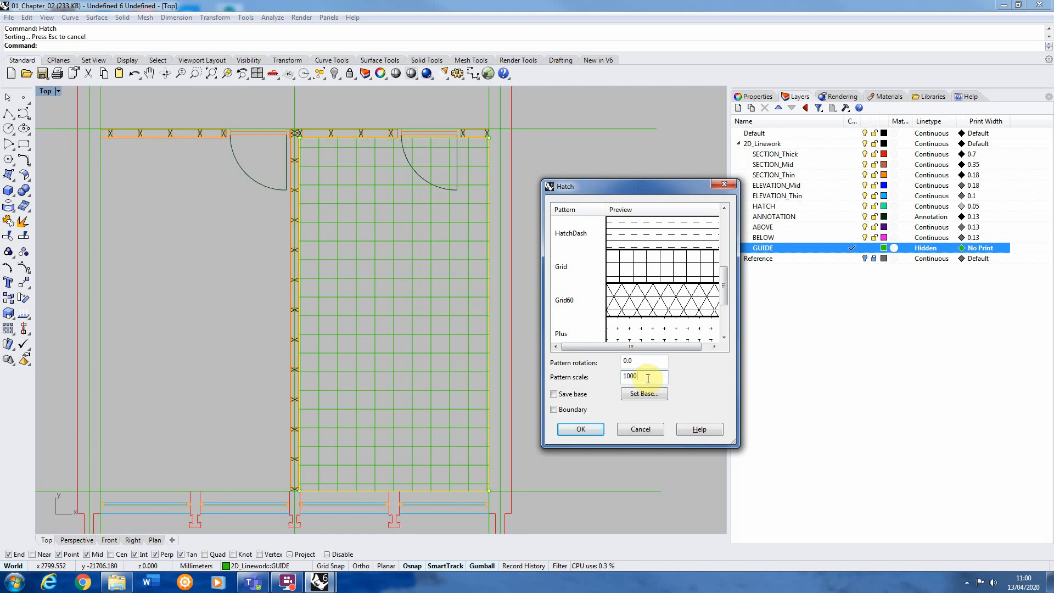
{"action": "type", "text": "500"}
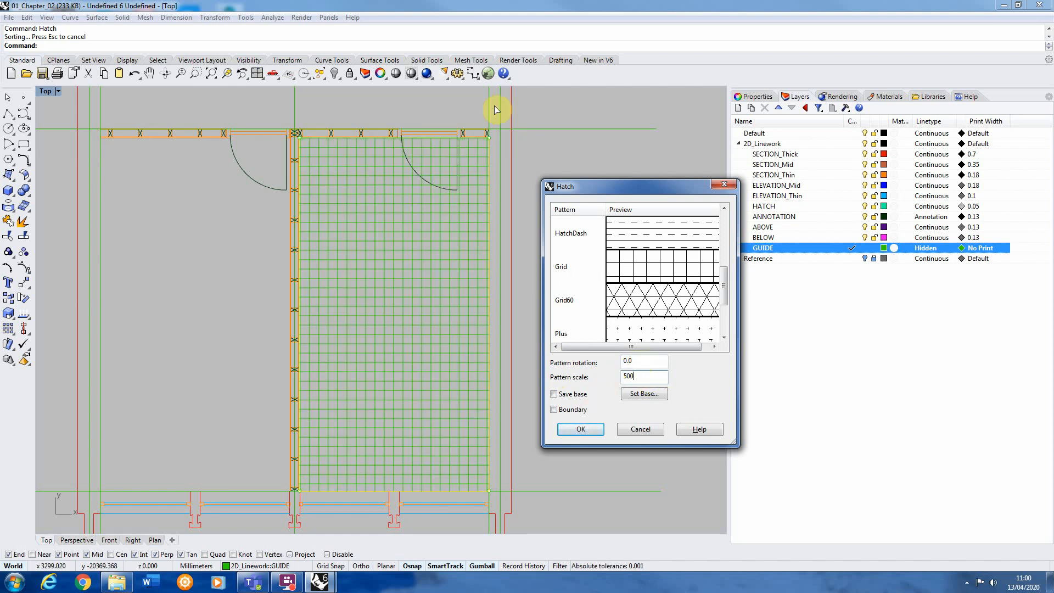
Set the grid hatch's base point at the room's upper-left inner corner and create the hatch
{"action": "left_click", "coordinate": [645, 394]}
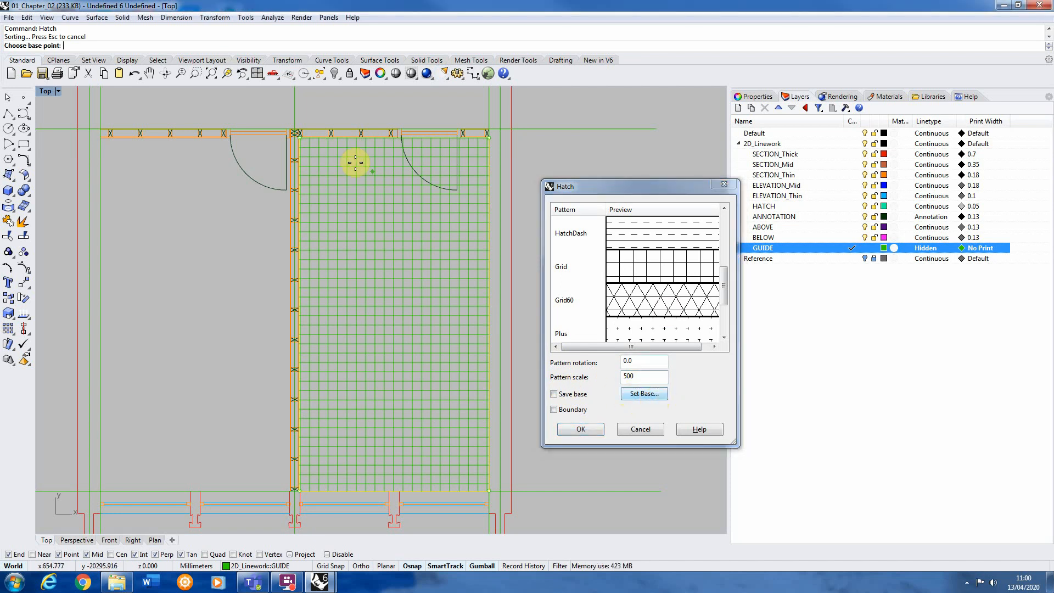
{"action": "scroll", "coordinate": [292, 135], "scroll_direction": "up", "scroll_amount": 3}
{"action": "scroll", "coordinate": [291, 134], "scroll_direction": "up", "scroll_amount": 3}
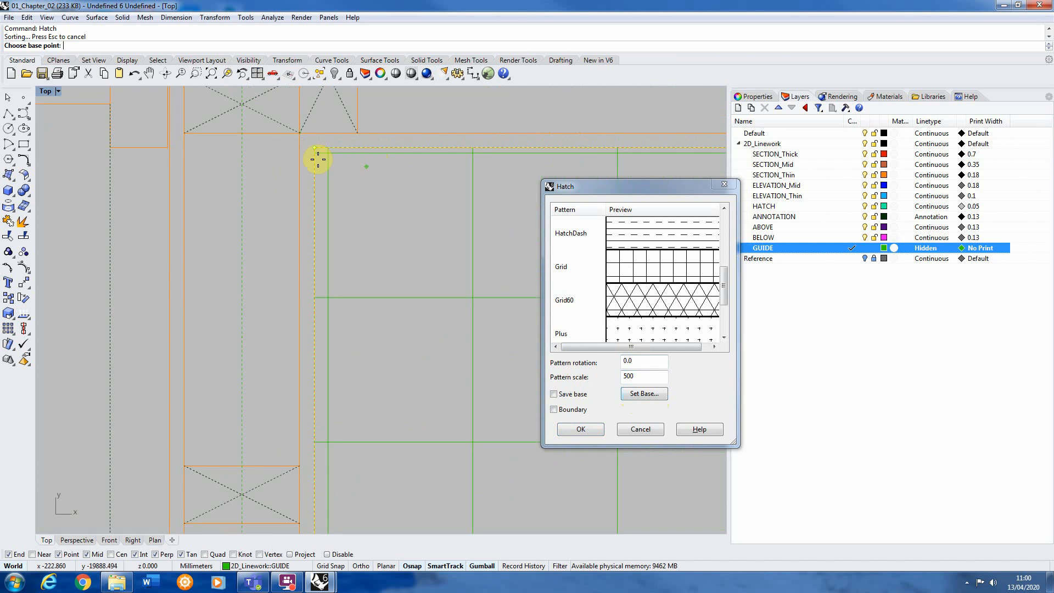
{"action": "scroll", "coordinate": [316, 166], "scroll_direction": "down", "scroll_amount": 3}
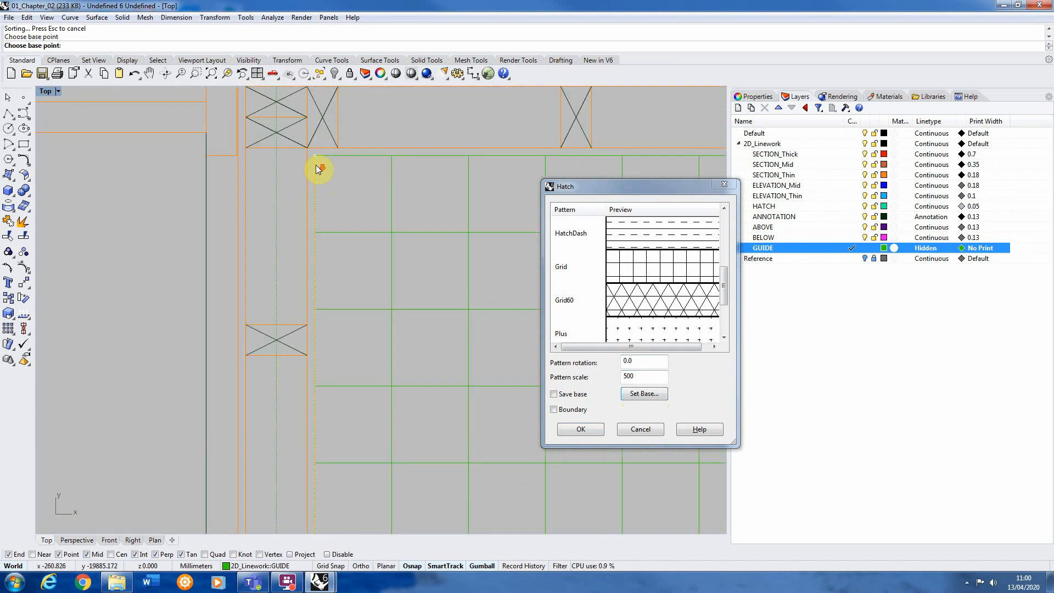
{"action": "scroll", "coordinate": [330, 184], "scroll_direction": "down", "scroll_amount": 6}
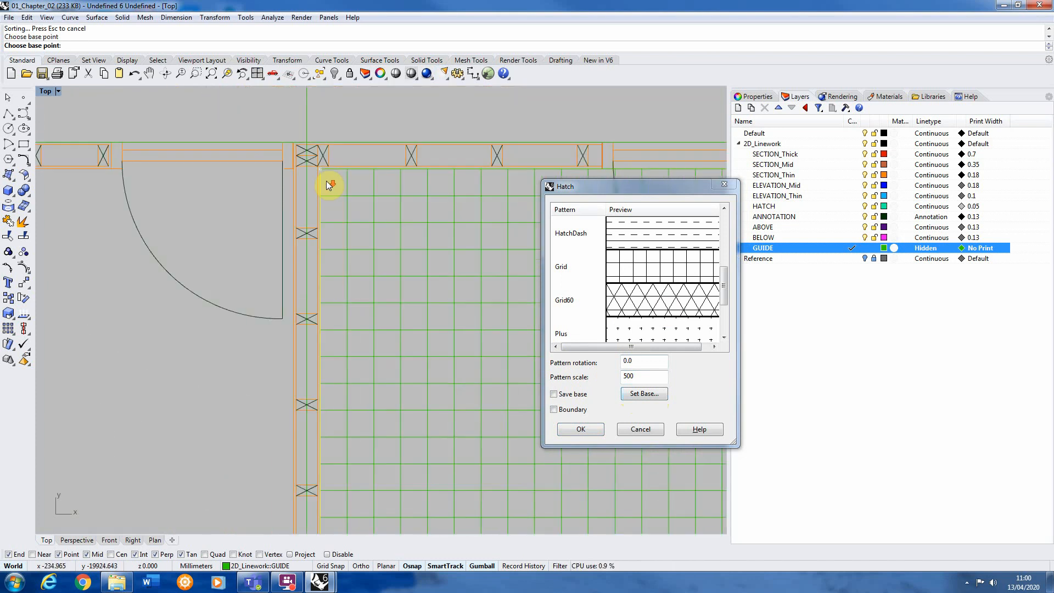
{"action": "scroll", "coordinate": [424, 178], "scroll_direction": "down", "scroll_amount": 4}
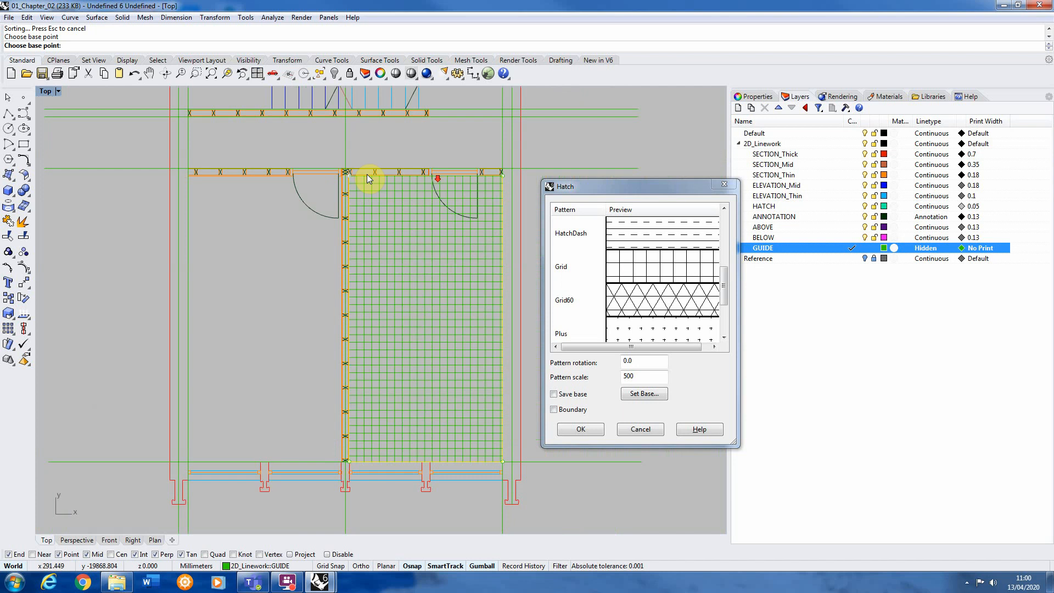
{"action": "scroll", "coordinate": [421, 215], "scroll_direction": "up", "scroll_amount": 1}
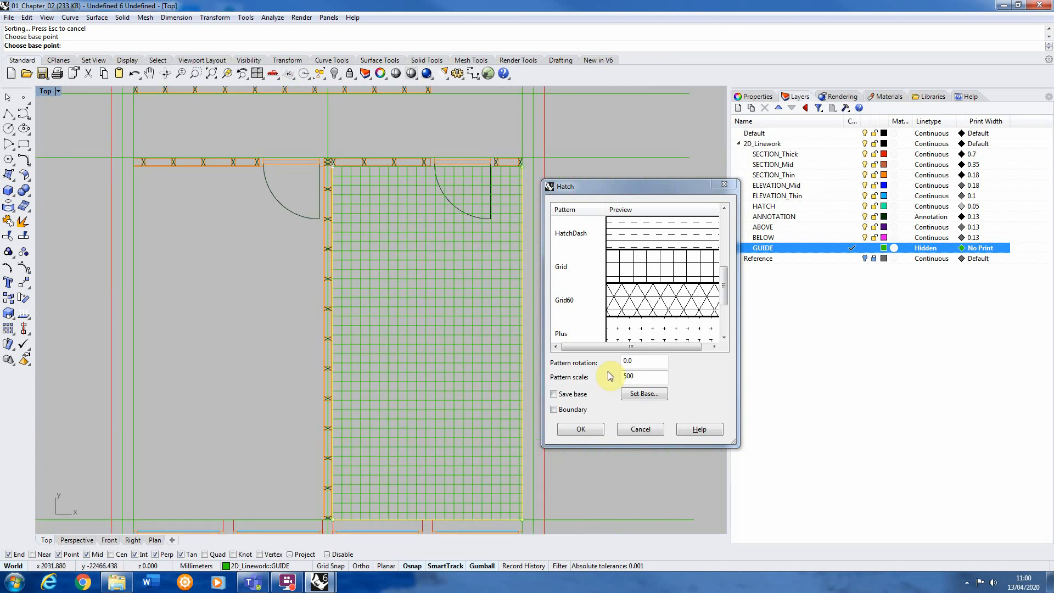
{"action": "left_click", "coordinate": [579, 431]}
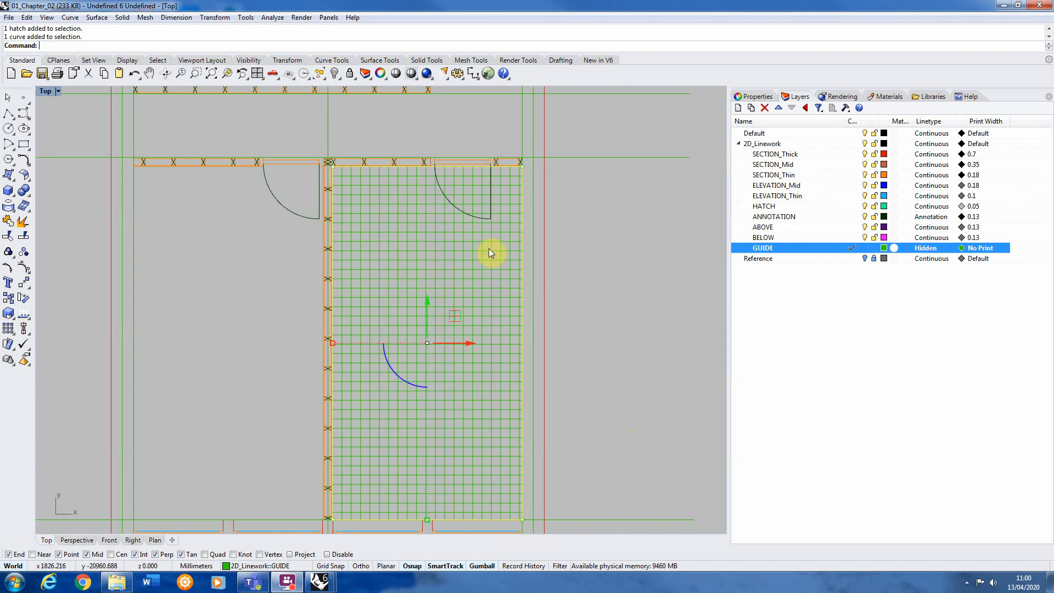
Try the Grid60 and Squares patterns on the room's hatch, and return it to the Grid pattern
{"action": "left_click", "coordinate": [758, 97]}
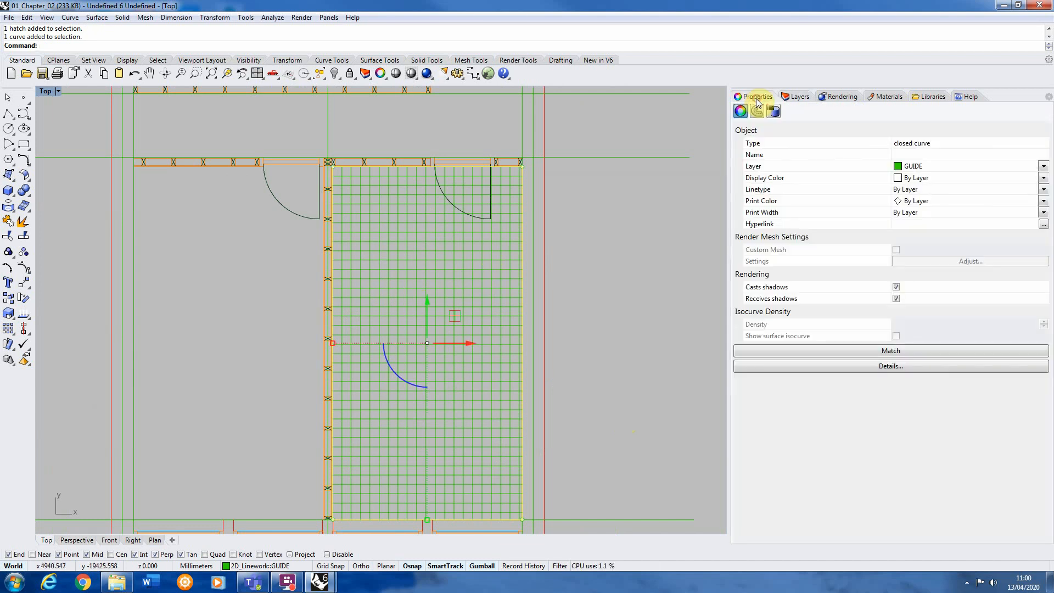
{"action": "left_click", "coordinate": [487, 273]}
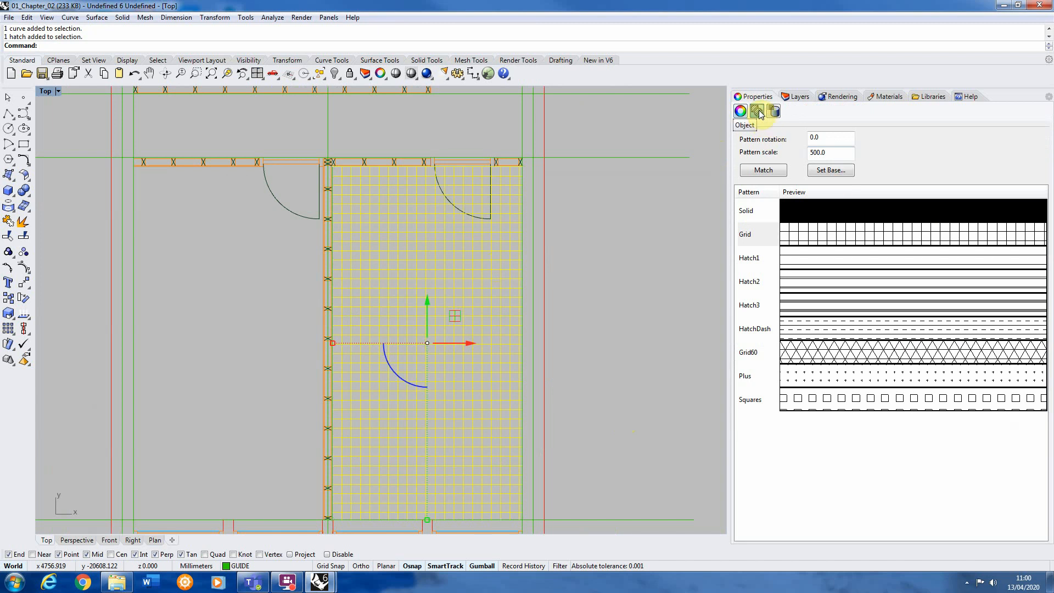
{"action": "left_click", "coordinate": [805, 351]}
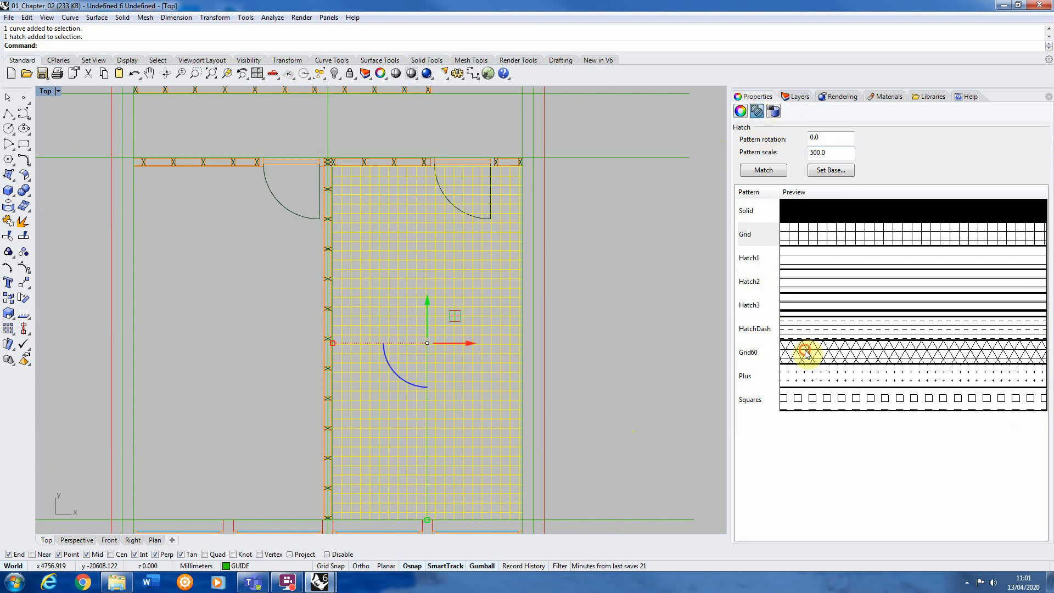
{"action": "left_click", "coordinate": [834, 404]}
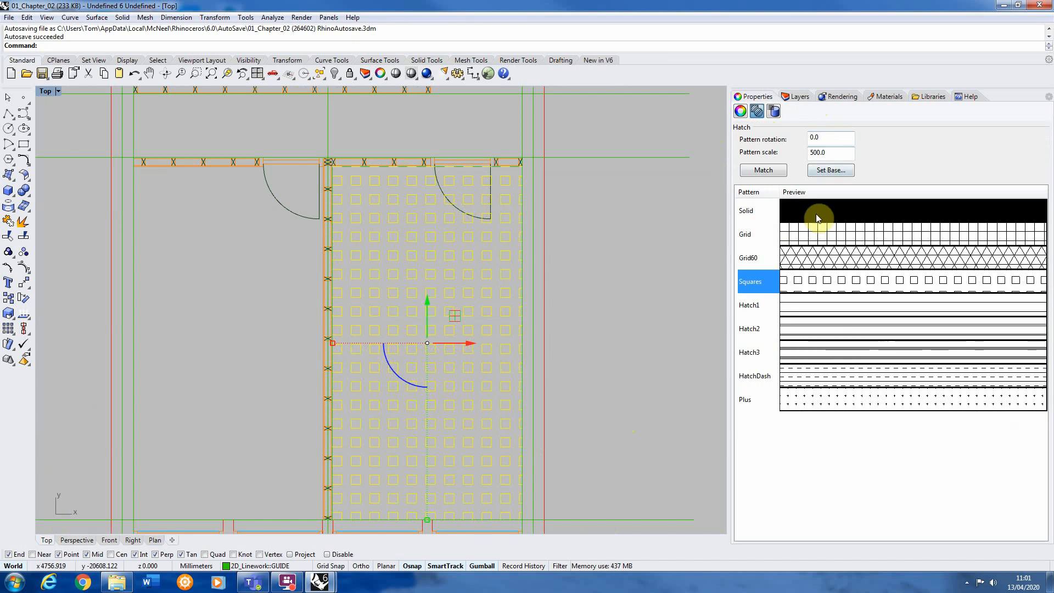
{"action": "left_click", "coordinate": [813, 235]}
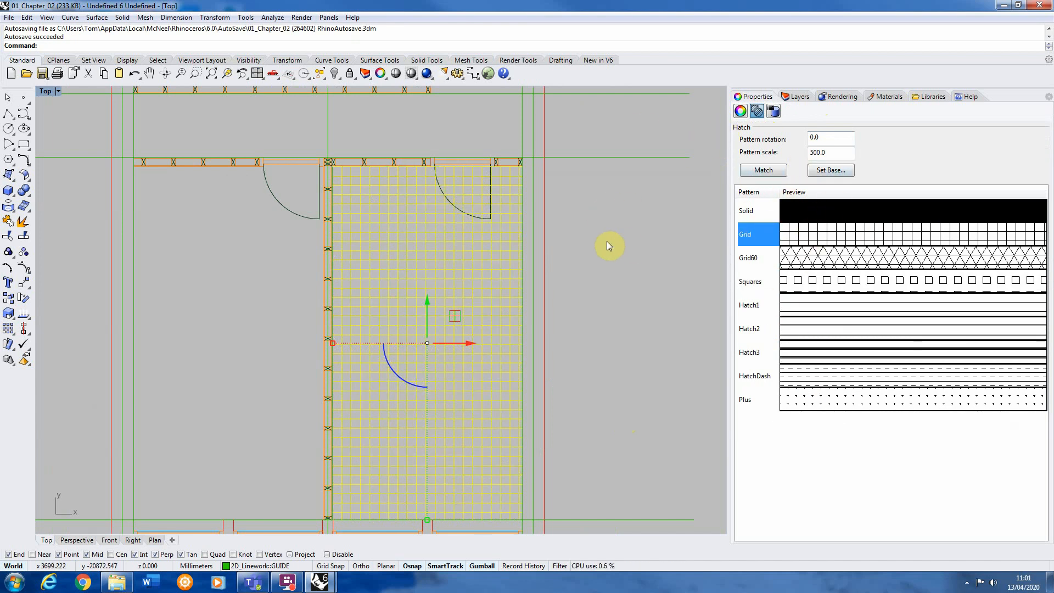
{"action": "left_click", "coordinate": [592, 242]}
{"action": "left_click", "coordinate": [500, 228]}
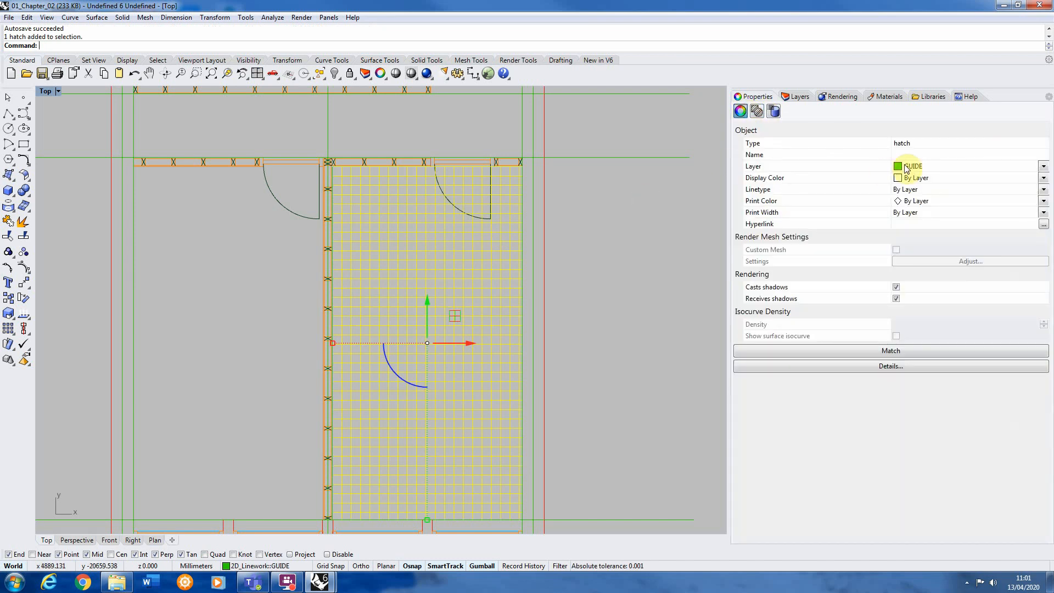
{"action": "left_click", "coordinate": [1042, 171]}
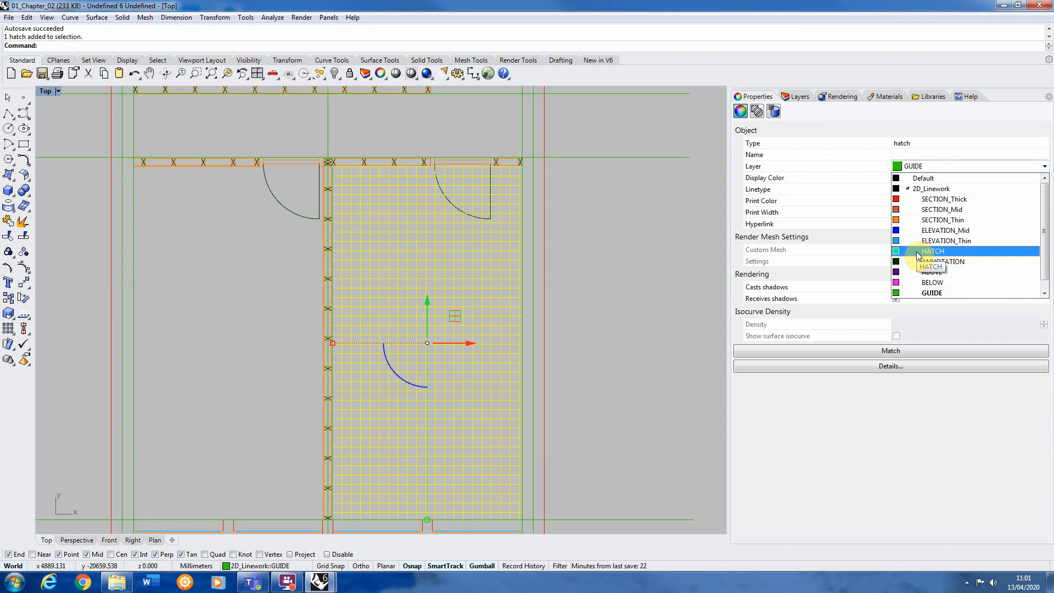
{"action": "left_click", "coordinate": [628, 238]}
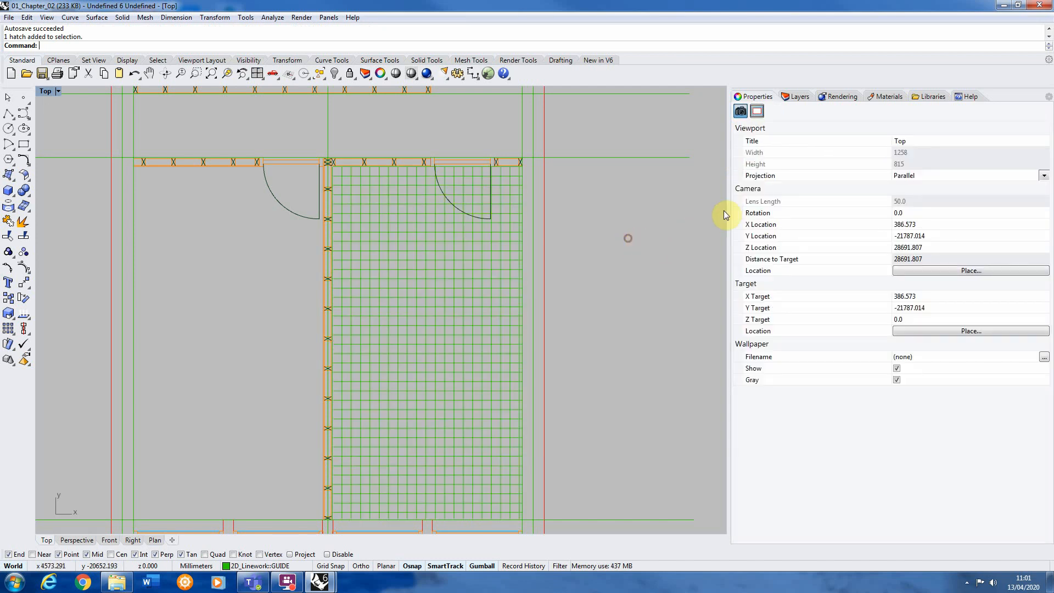
Move the lower-right room's grid hatch from the GUIDE layer to the HATCH layer
{"action": "left_click", "coordinate": [491, 223]}
{"action": "left_click", "coordinate": [740, 111]}
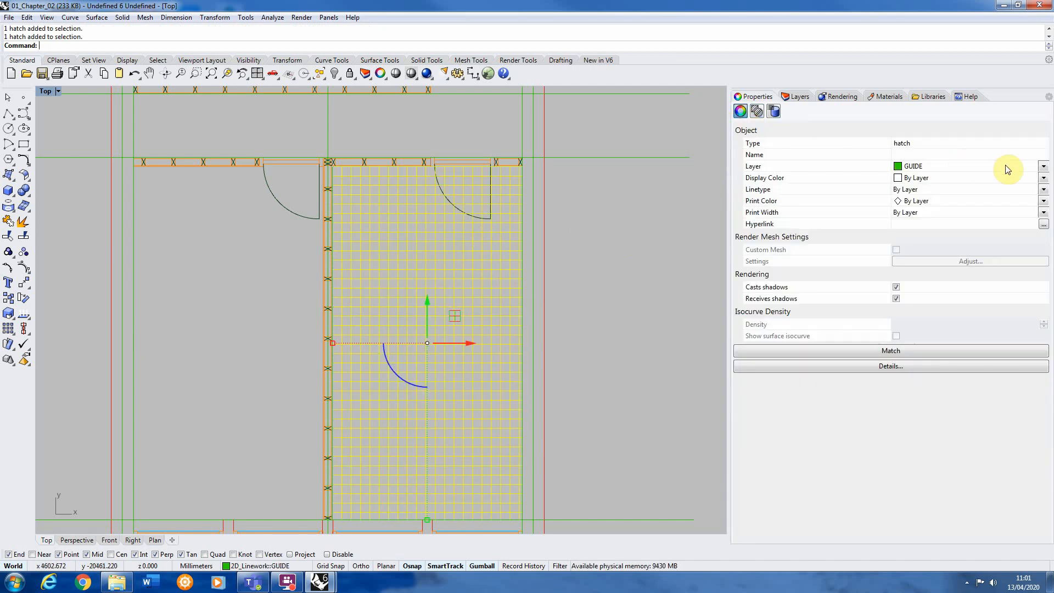
{"action": "left_click", "coordinate": [1044, 167]}
{"action": "left_click", "coordinate": [936, 253]}
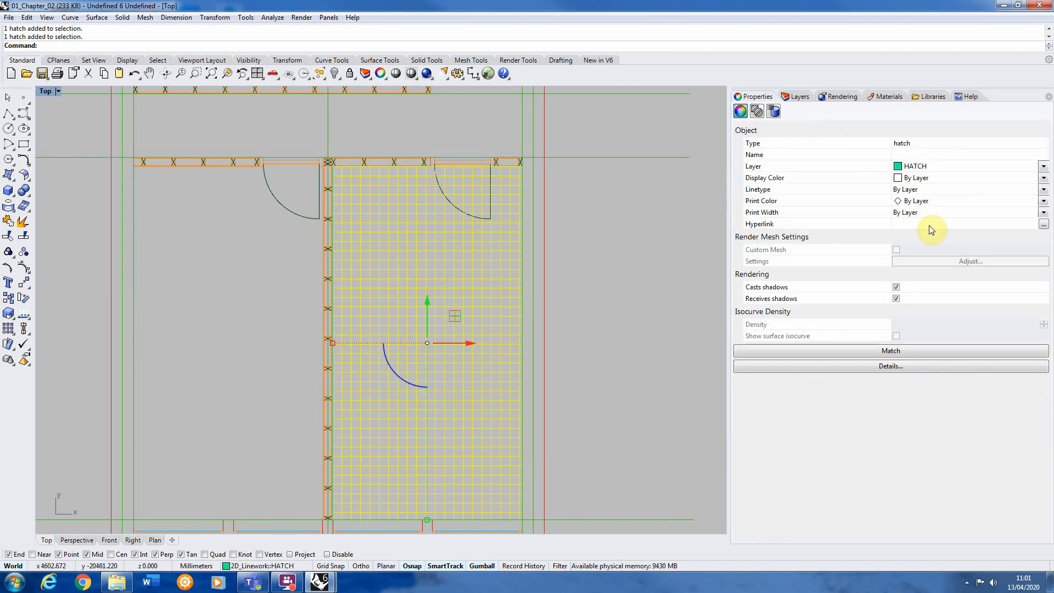
{"action": "left_click", "coordinate": [618, 263]}
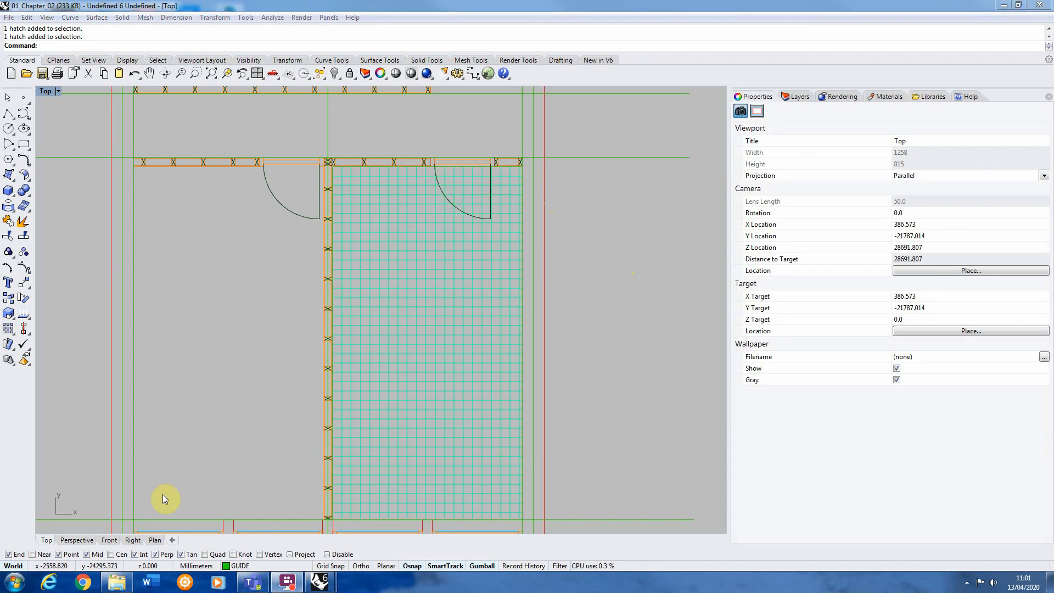
Examine how the room's grid hatch appears on the Plan layout, comparing it with the HATCH layer's print settings
{"action": "left_click", "coordinate": [155, 541]}
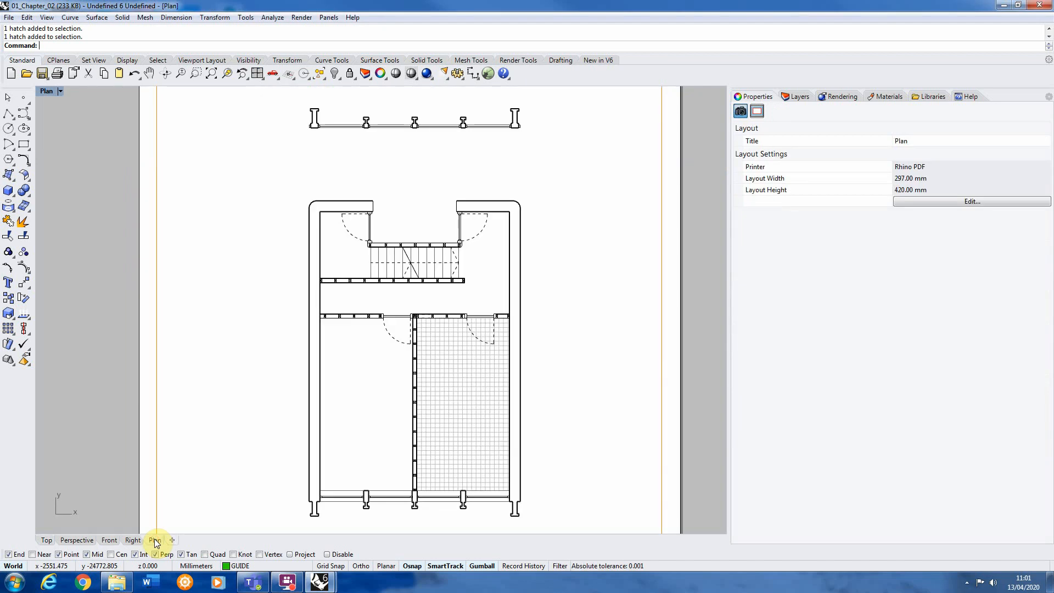
{"action": "scroll", "coordinate": [443, 450], "scroll_direction": "up", "scroll_amount": 3}
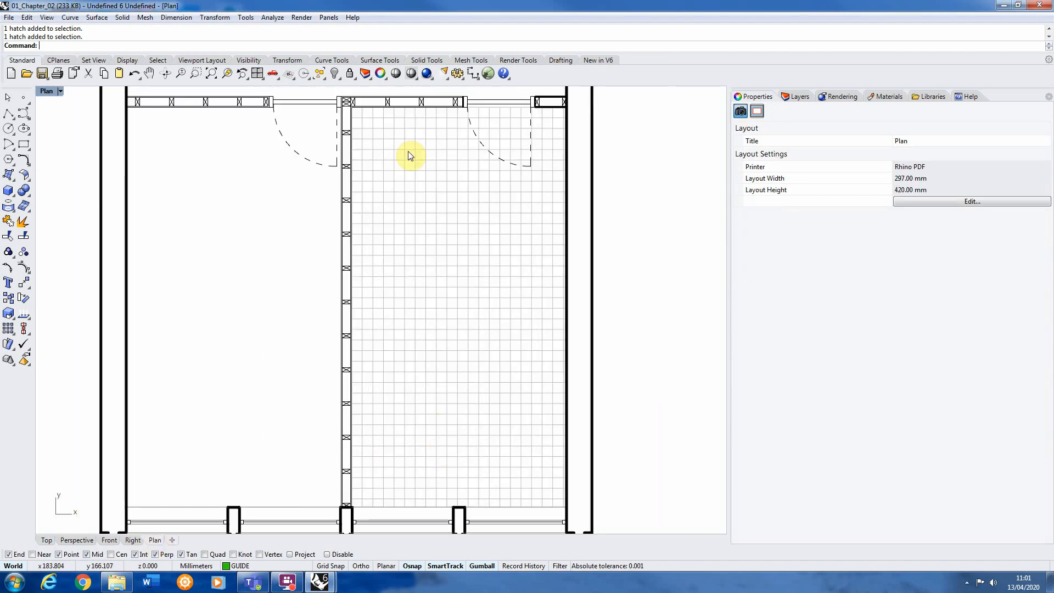
{"action": "left_click", "coordinate": [799, 97]}
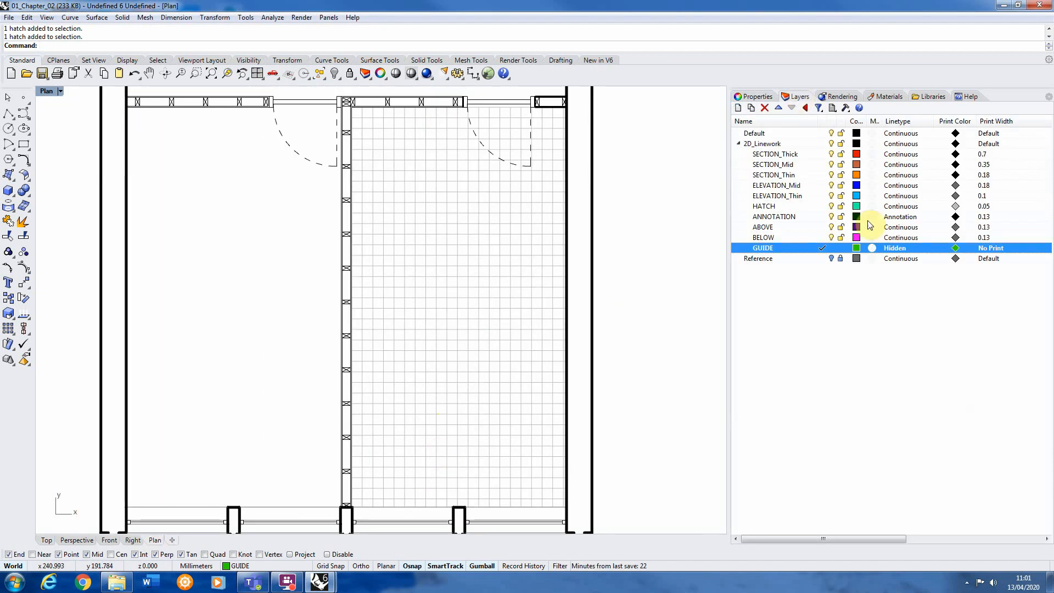
{"action": "left_click", "coordinate": [780, 207]}
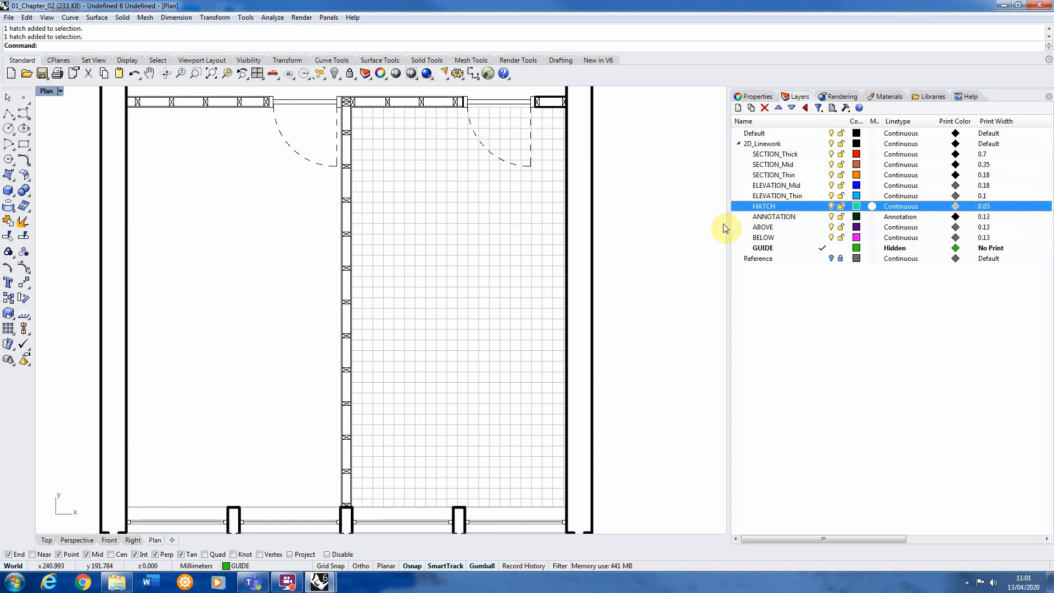
{"action": "scroll", "coordinate": [401, 329], "scroll_direction": "up", "scroll_amount": 8}
{"action": "scroll", "coordinate": [403, 341], "scroll_direction": "down", "scroll_amount": 6}
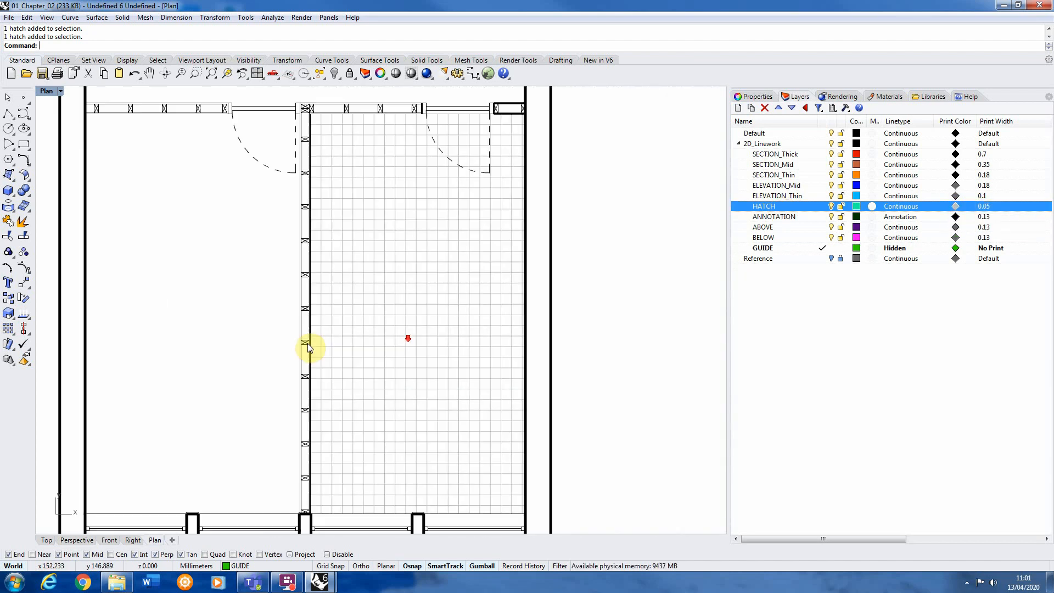
{"action": "scroll", "coordinate": [542, 127], "scroll_direction": "up", "scroll_amount": 5}
{"action": "scroll", "coordinate": [542, 127], "scroll_direction": "down", "scroll_amount": 10}
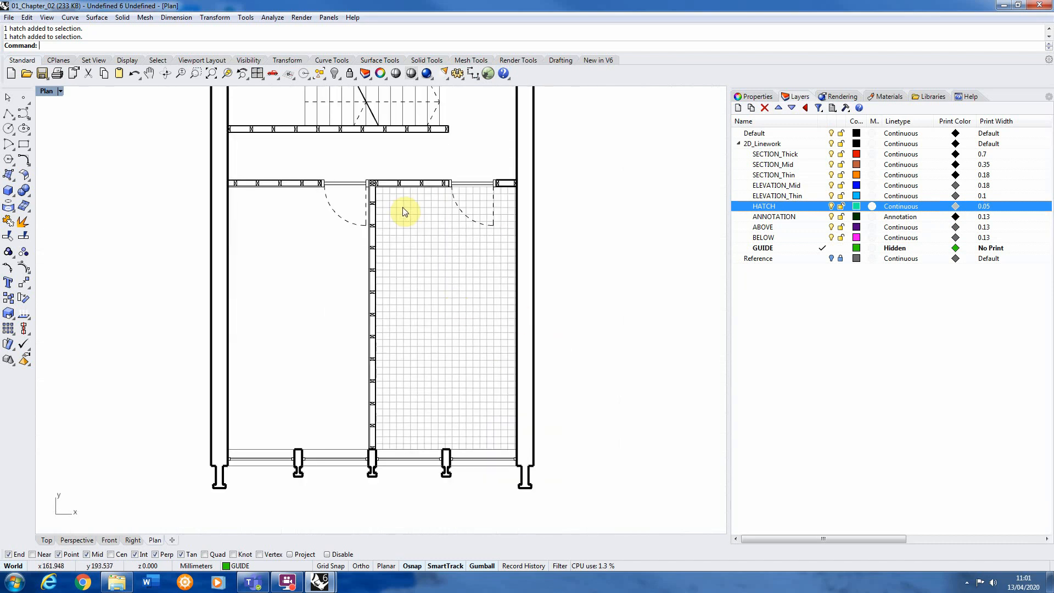
{"action": "scroll", "coordinate": [449, 422], "scroll_direction": "up", "scroll_amount": 2}
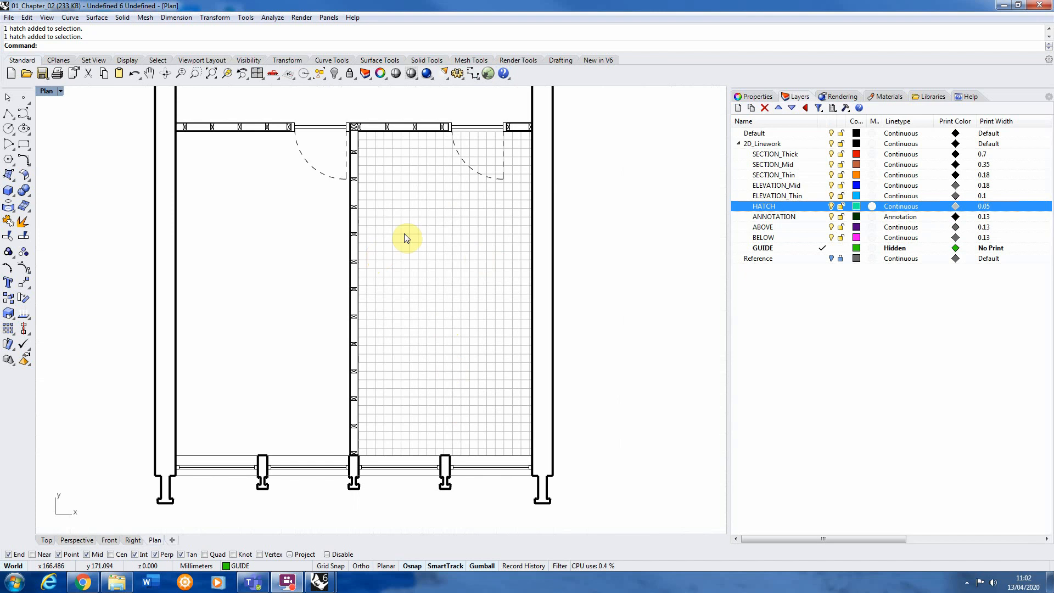
In the Top view, select the lower-right room's grid hatch and open its hatch pattern properties
{"action": "left_click", "coordinate": [46, 539]}
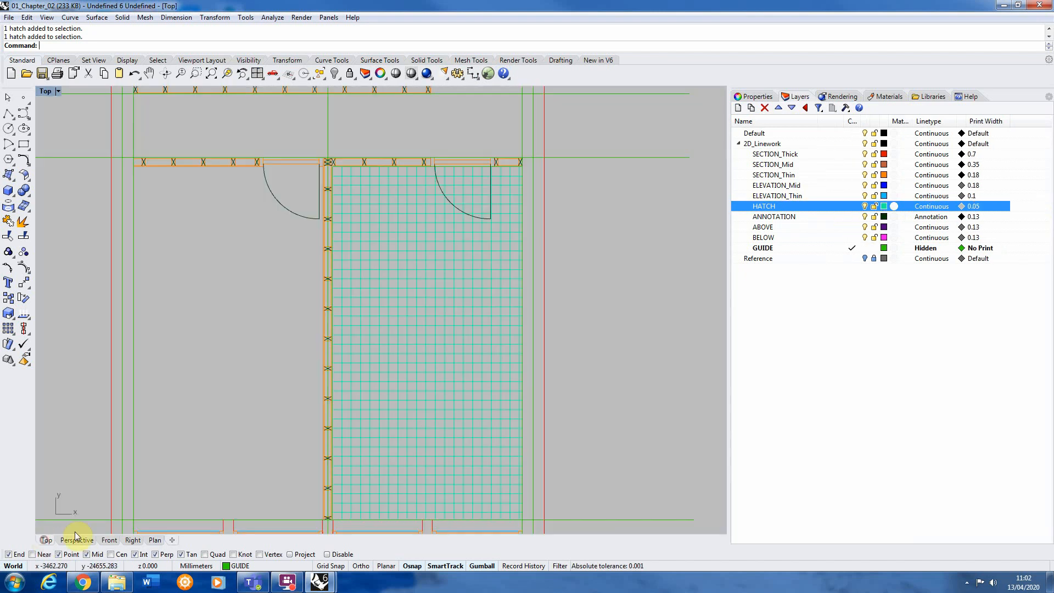
{"action": "left_click", "coordinate": [426, 299]}
{"action": "left_click", "coordinate": [757, 96]}
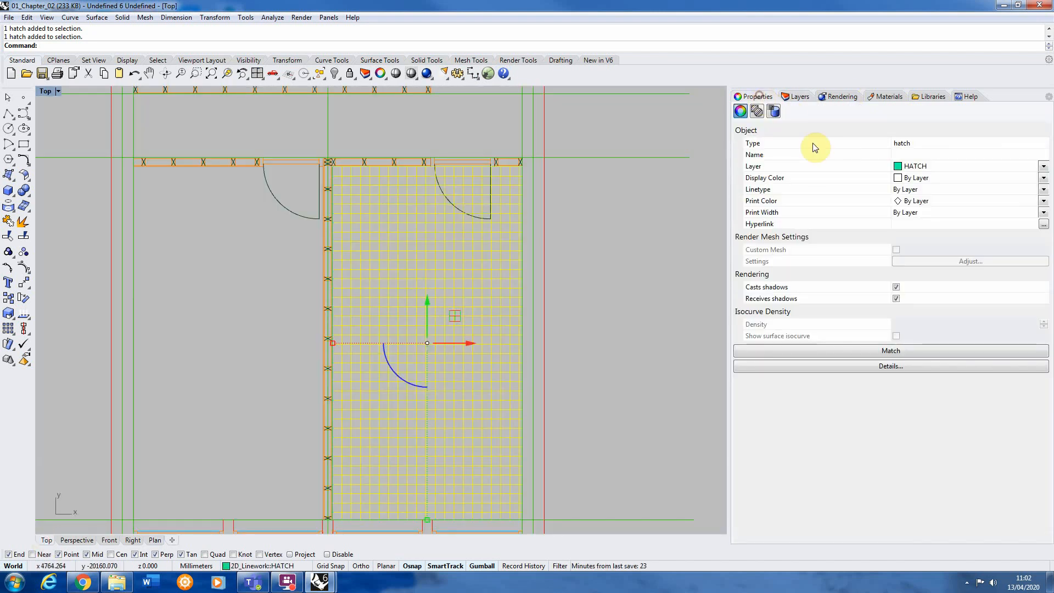
{"action": "left_click", "coordinate": [757, 111]}
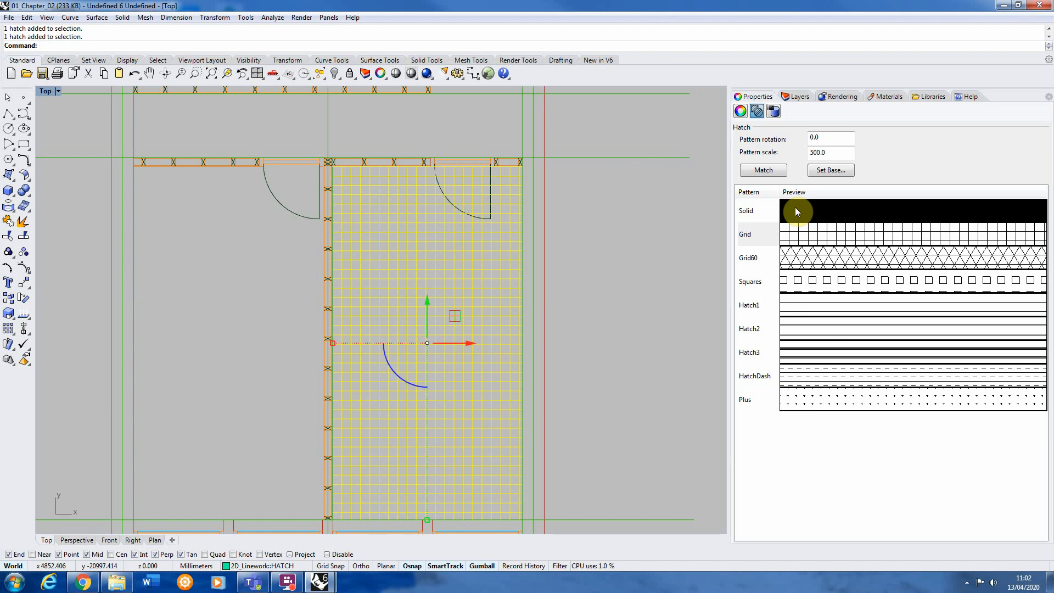
In Chrome, download the HSTON6E0 stone hatch pattern from CADhatch.com's stonework collection, and return to Rhino
{"action": "left_click", "coordinate": [622, 238]}
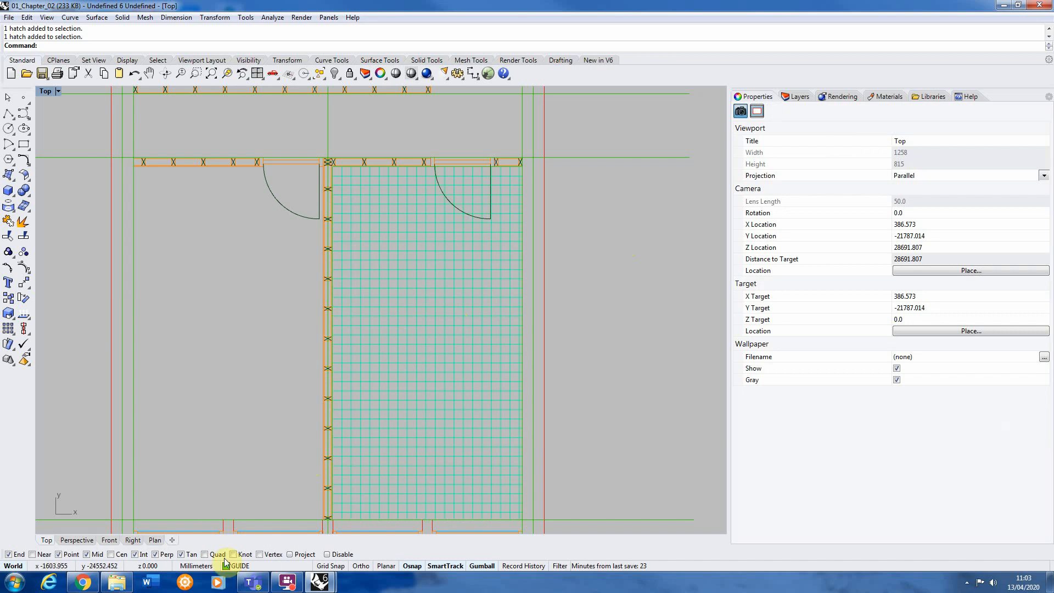
{"action": "left_click", "coordinate": [84, 582]}
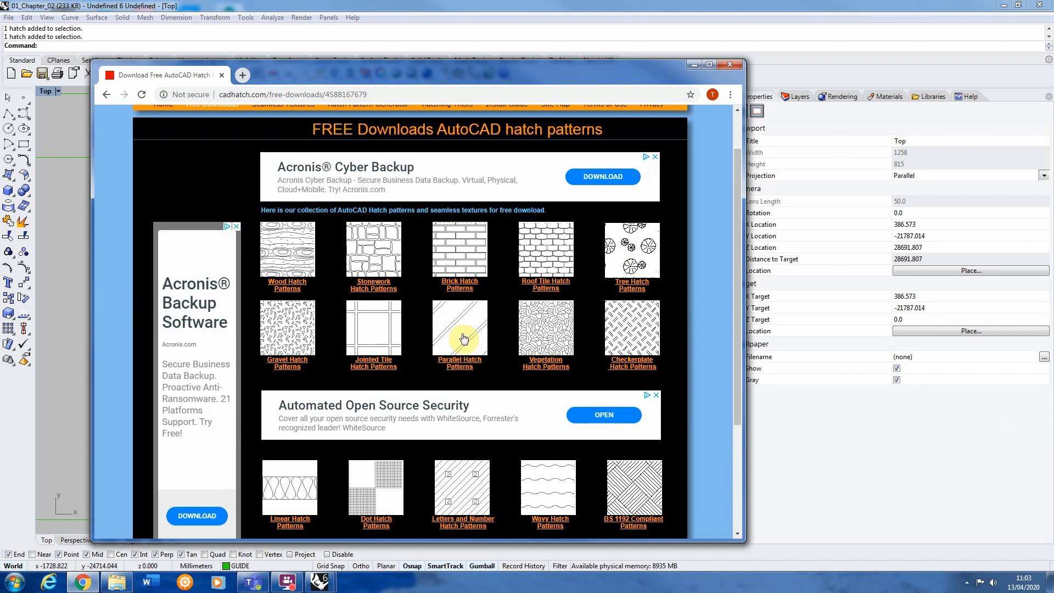
{"action": "mouse_move", "coordinate": [744, 207]}
{"action": "left_mouse_down"}
{"action": "mouse_move", "coordinate": [739, 318]}
{"action": "mouse_move", "coordinate": [730, 198]}
{"action": "left_mouse_up"}
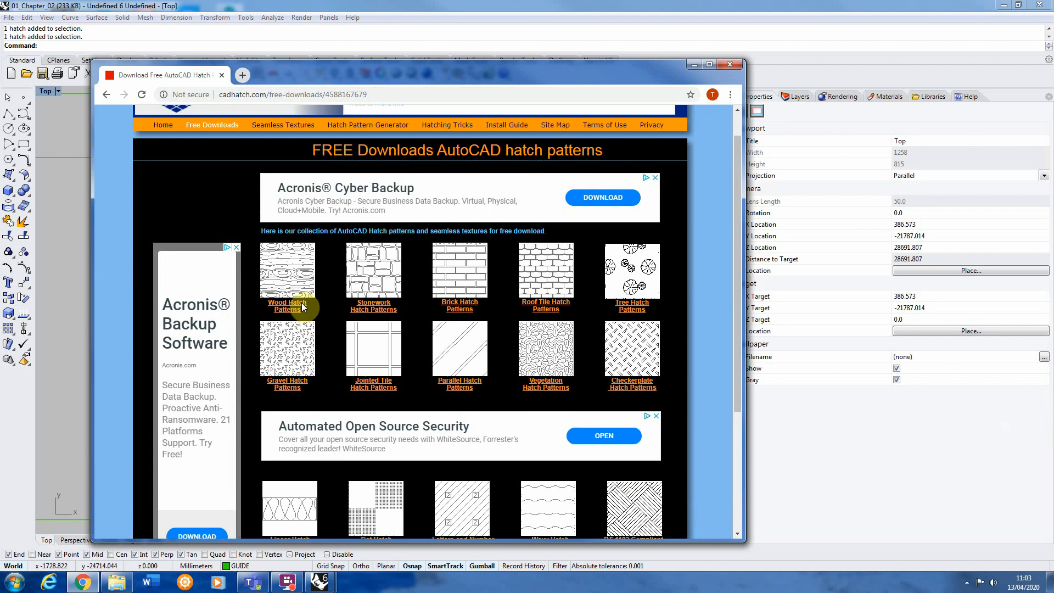
{"action": "left_click", "coordinate": [377, 306]}
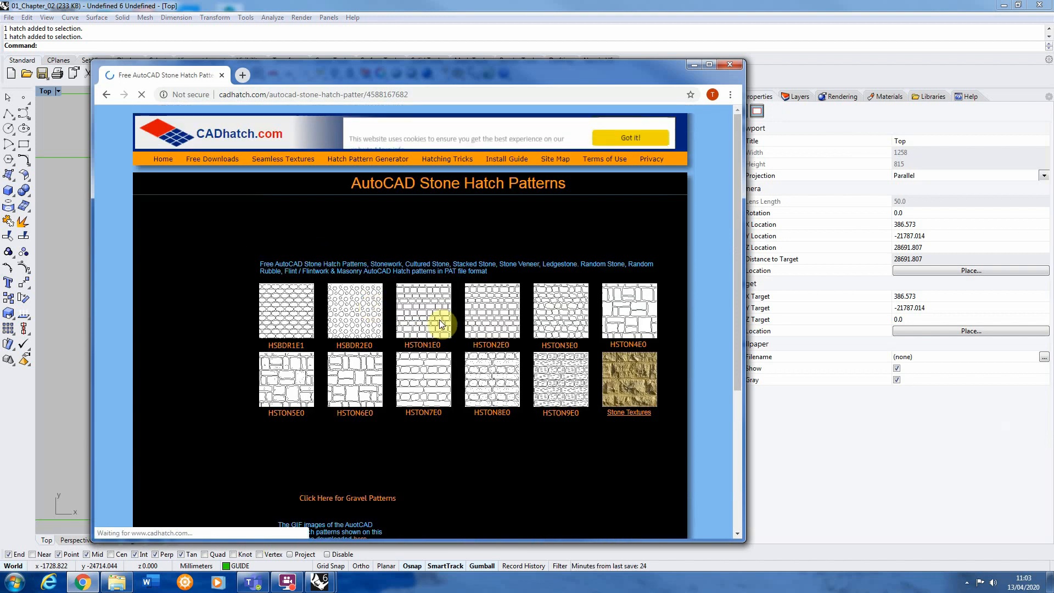
{"action": "scroll", "coordinate": [277, 356], "scroll_direction": "down", "scroll_amount": 1}
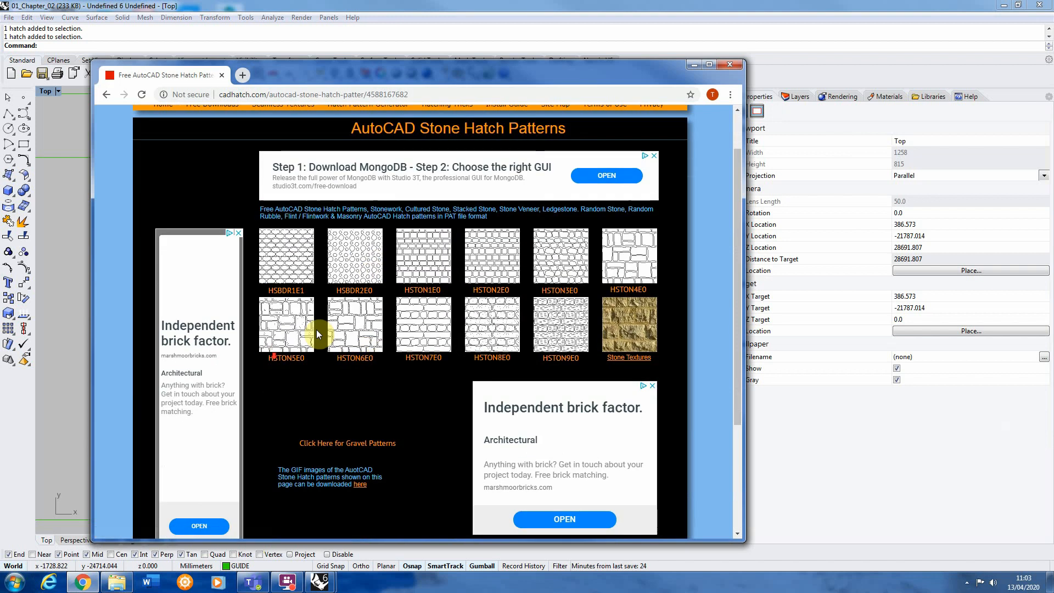
{"action": "left_click", "coordinate": [356, 357]}
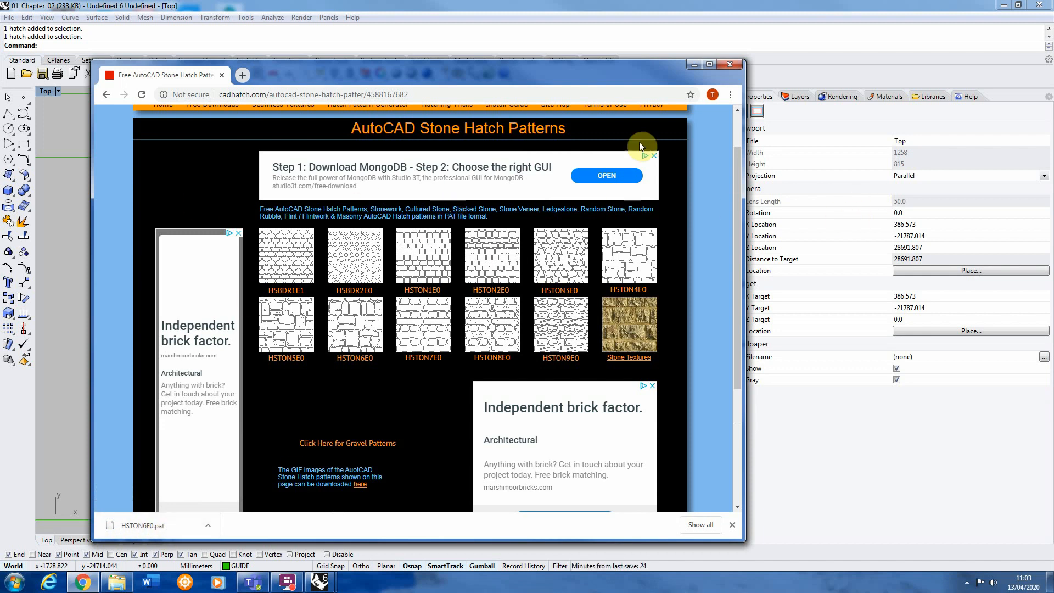
{"action": "left_click", "coordinate": [692, 65]}
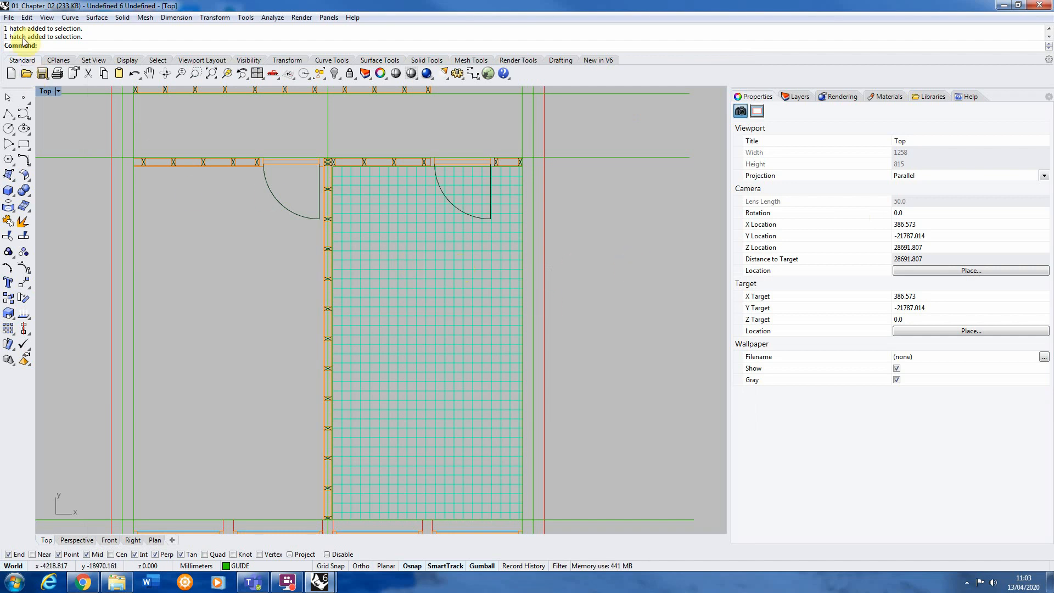
Import HSTON6E0.pat from the Downloads folder into the document's hatch patterns
{"action": "left_click", "coordinate": [8, 18]}
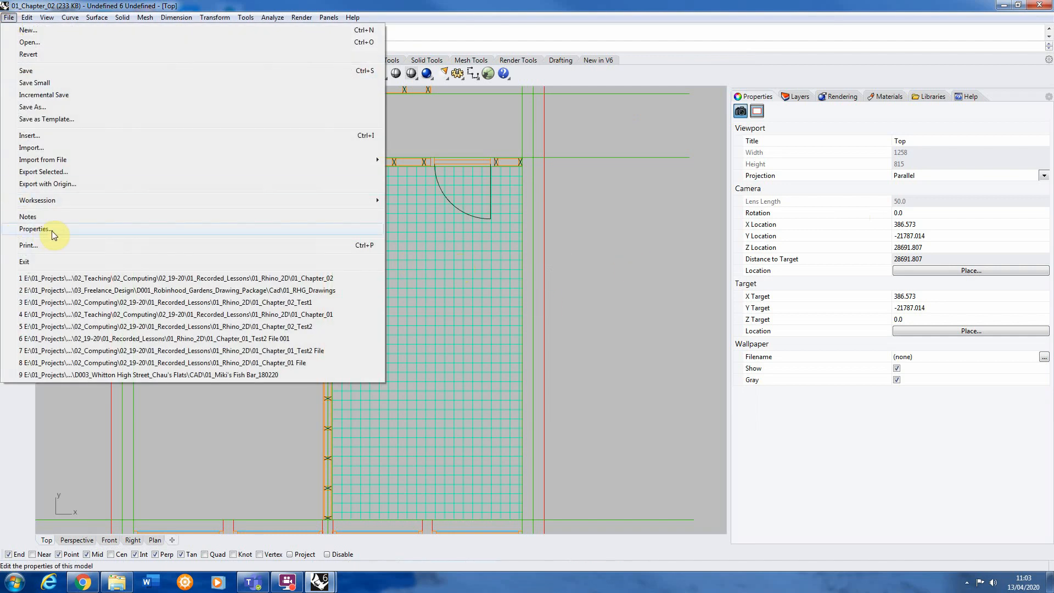
{"action": "left_click", "coordinate": [34, 229]}
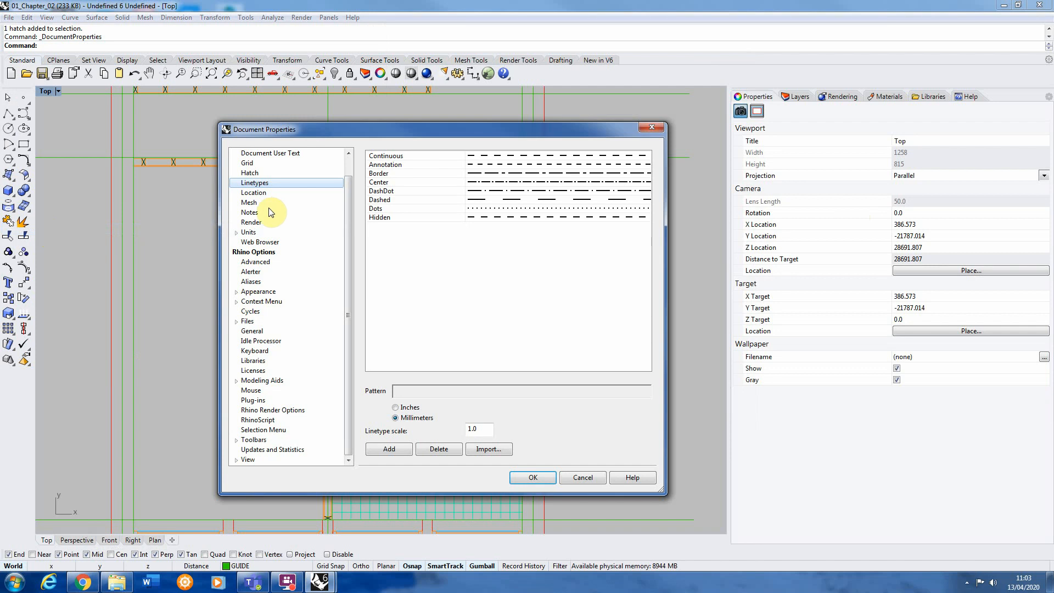
{"action": "left_click", "coordinate": [250, 173]}
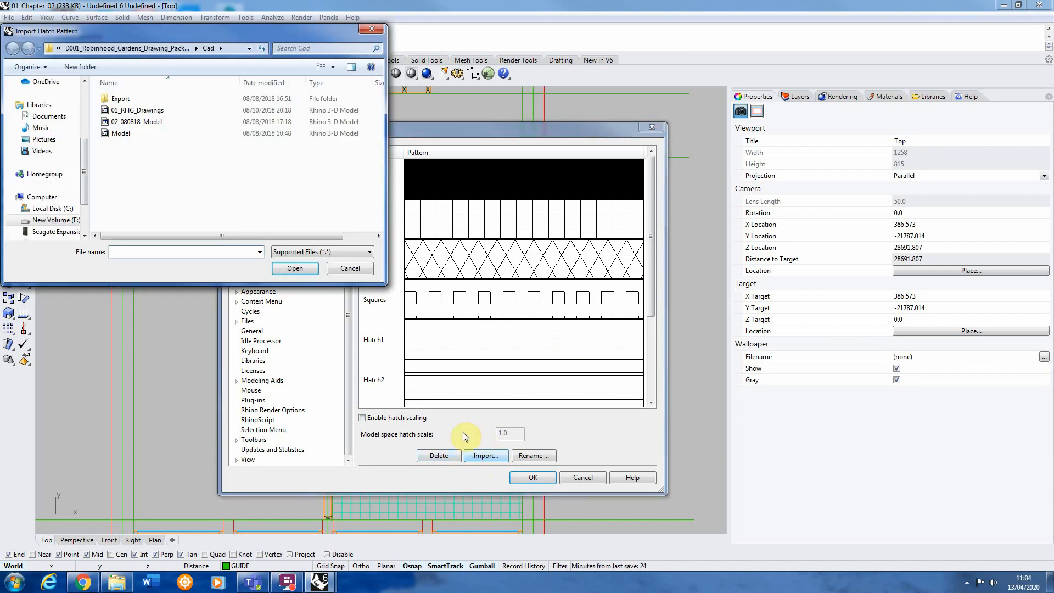
{"action": "left_click_drag", "start_coordinate": [84, 158], "coordinate": [86, 91]}
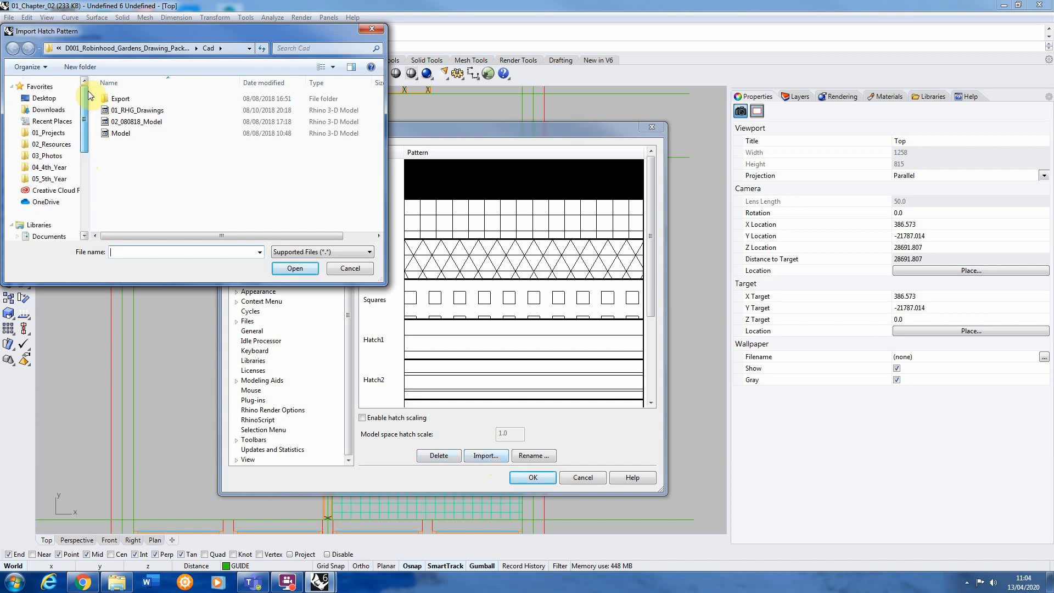
{"action": "left_click", "coordinate": [46, 112]}
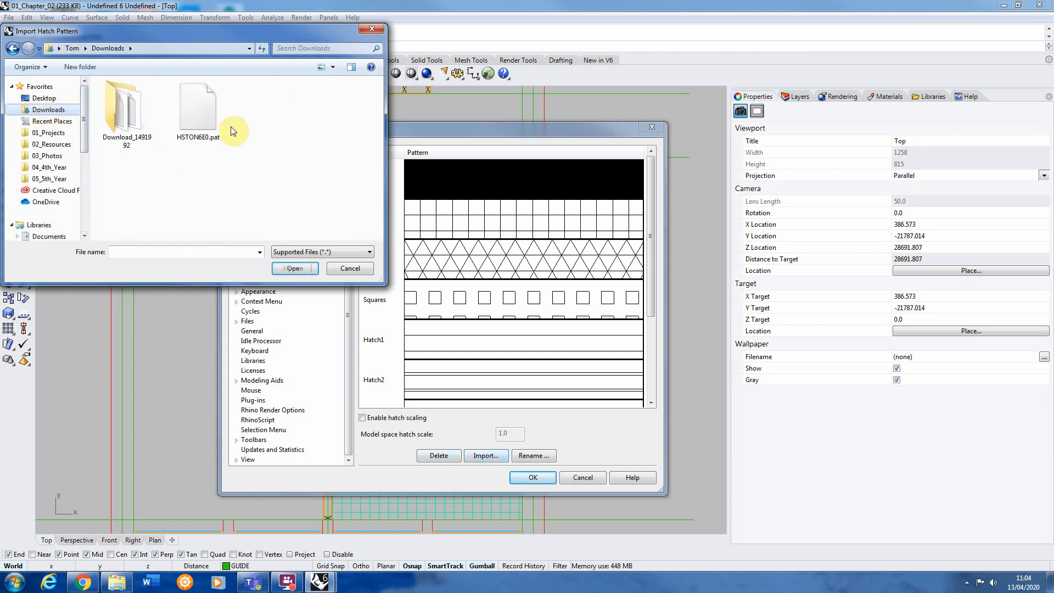
{"action": "left_click", "coordinate": [202, 118]}
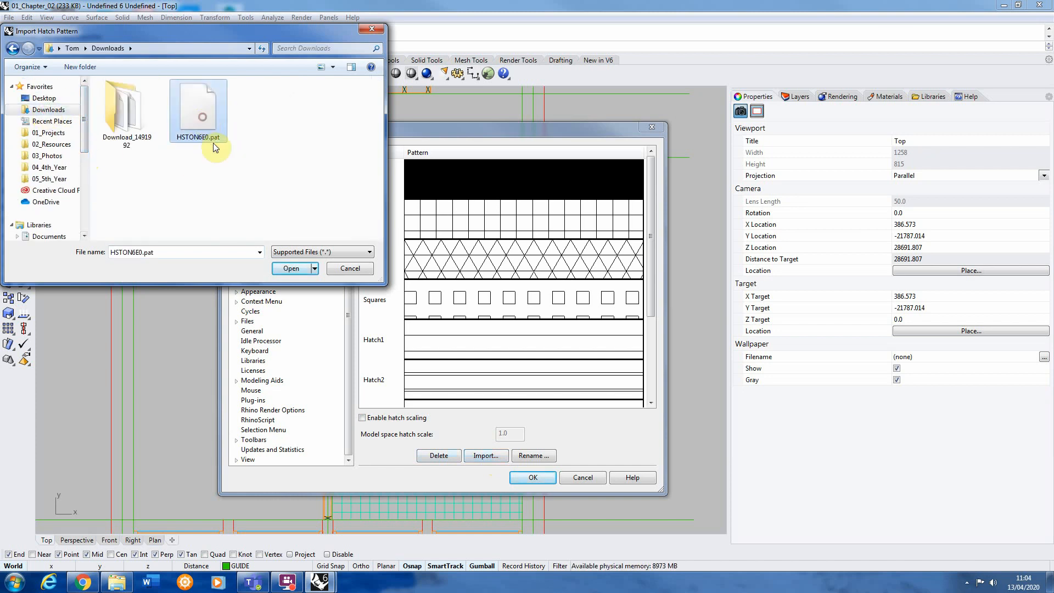
{"action": "left_click", "coordinate": [291, 269]}
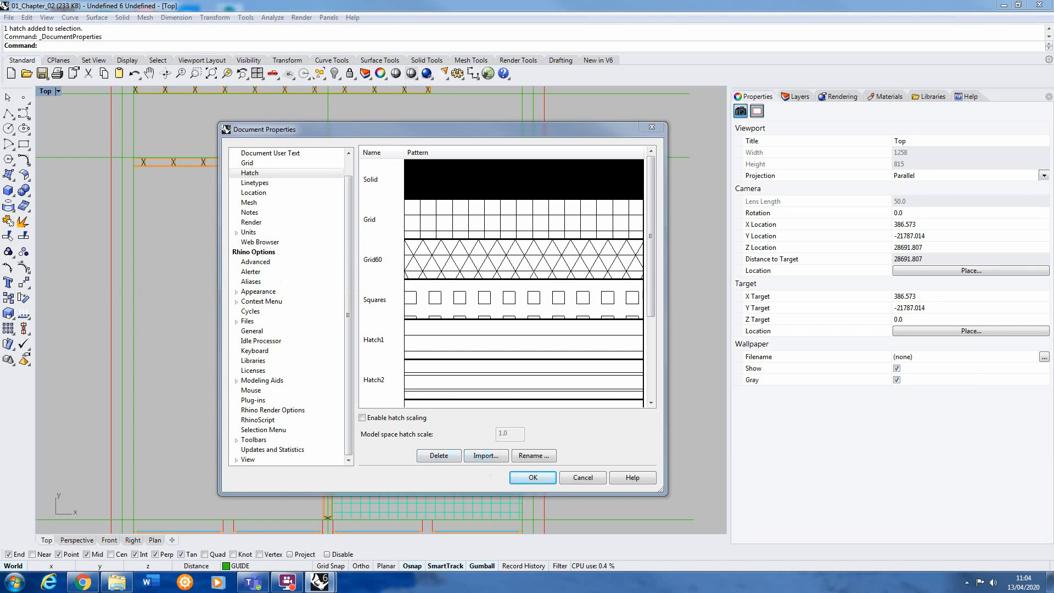
{"action": "mouse_move", "coordinate": [736, 184]}
{"action": "left_mouse_down"}
{"action": "mouse_move", "coordinate": [321, 208]}
{"action": "mouse_move", "coordinate": [283, 244]}
{"action": "left_mouse_up"}
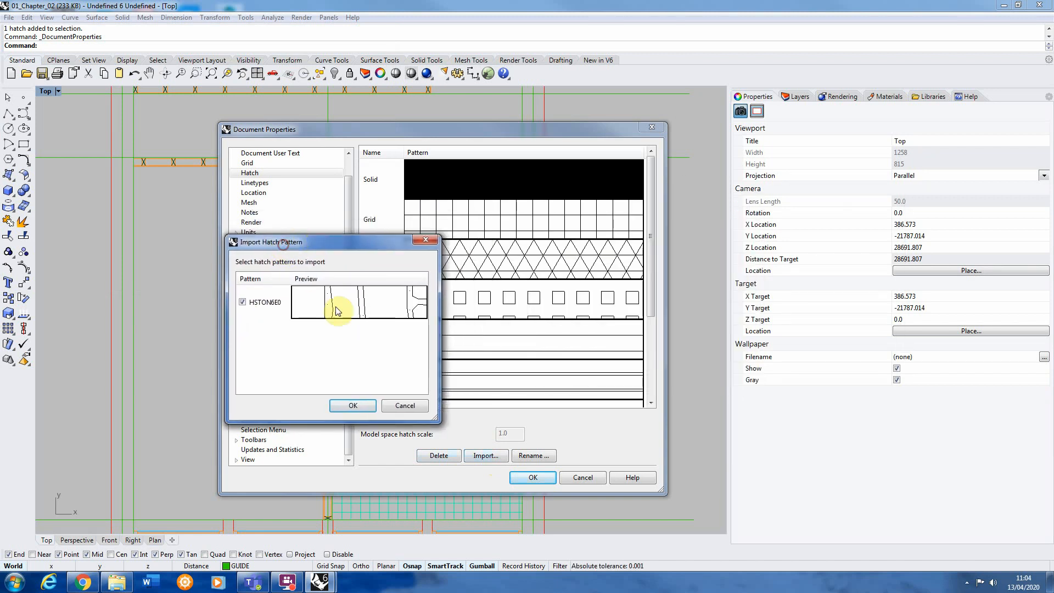
{"action": "left_click", "coordinate": [353, 406]}
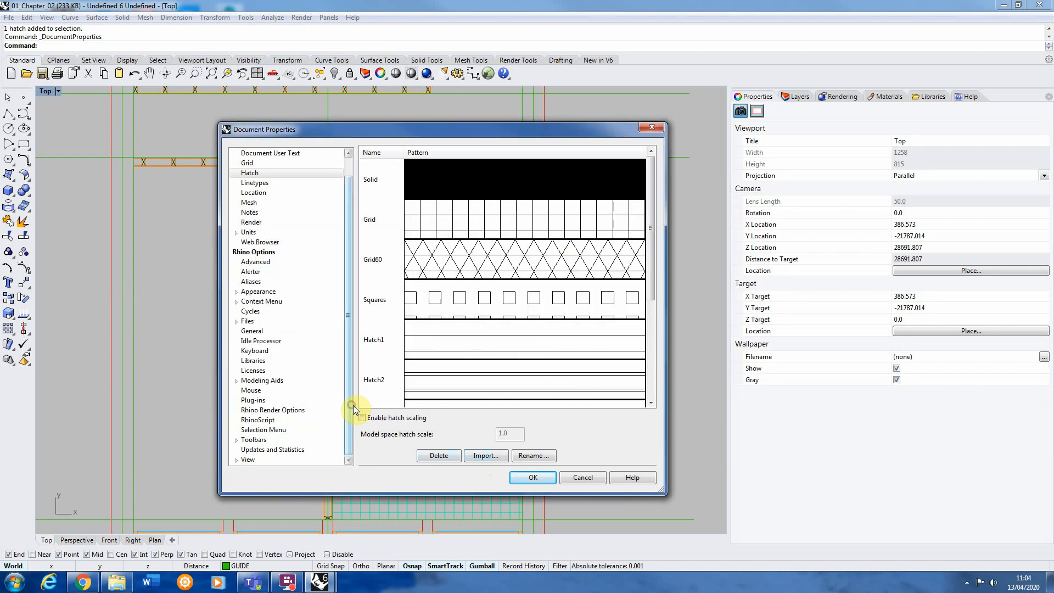
{"action": "left_click_drag", "start_coordinate": [652, 260], "coordinate": [642, 363]}
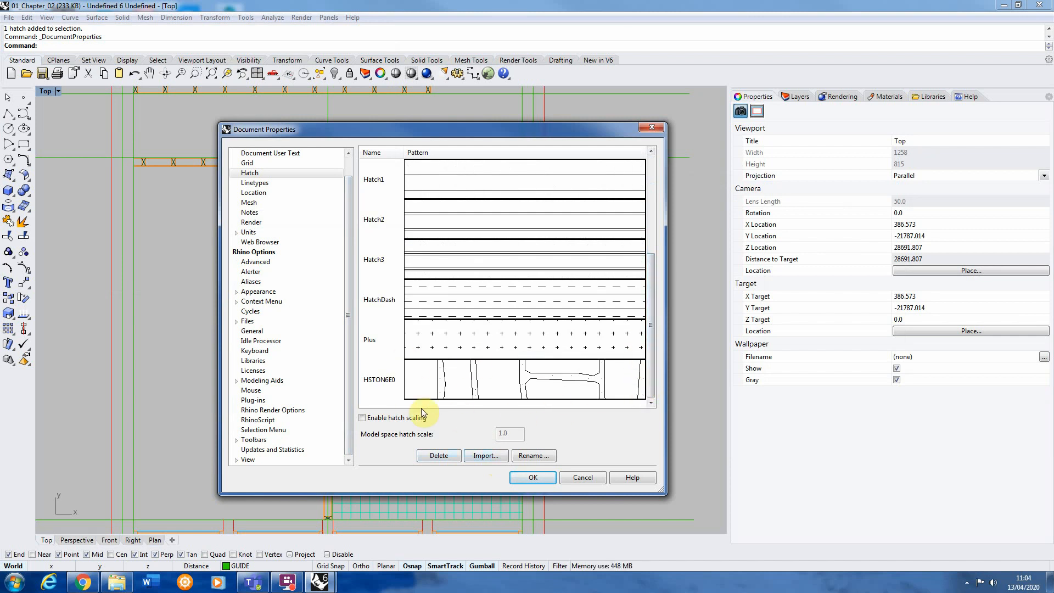
{"action": "left_click", "coordinate": [543, 481]}
Apply the HSTON6E0 pattern to the lower-right room's hatch with a pattern scale of 10
{"action": "left_click", "coordinate": [459, 284]}
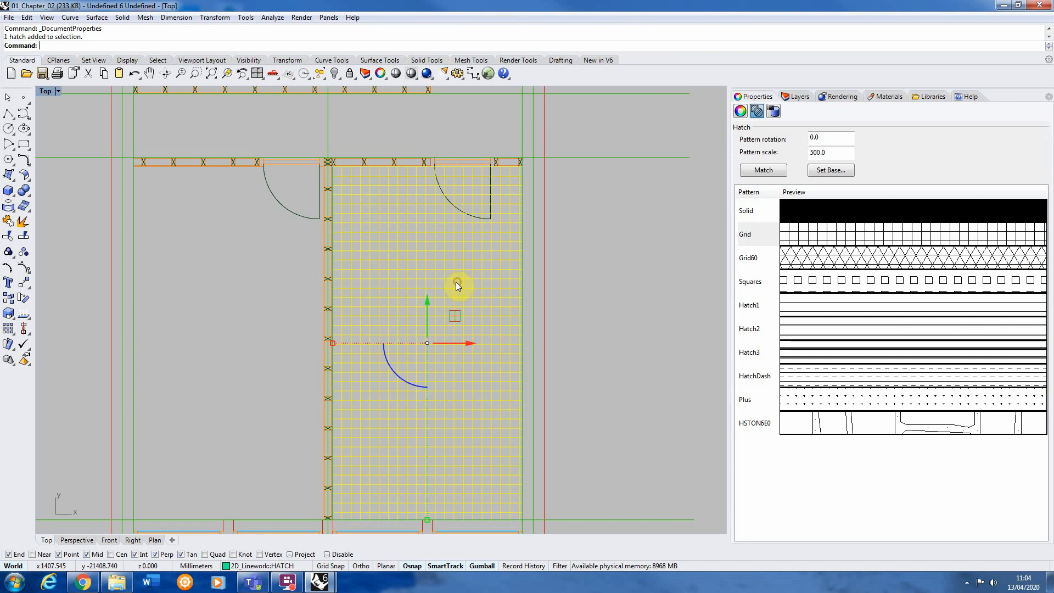
{"action": "left_click", "coordinate": [806, 432]}
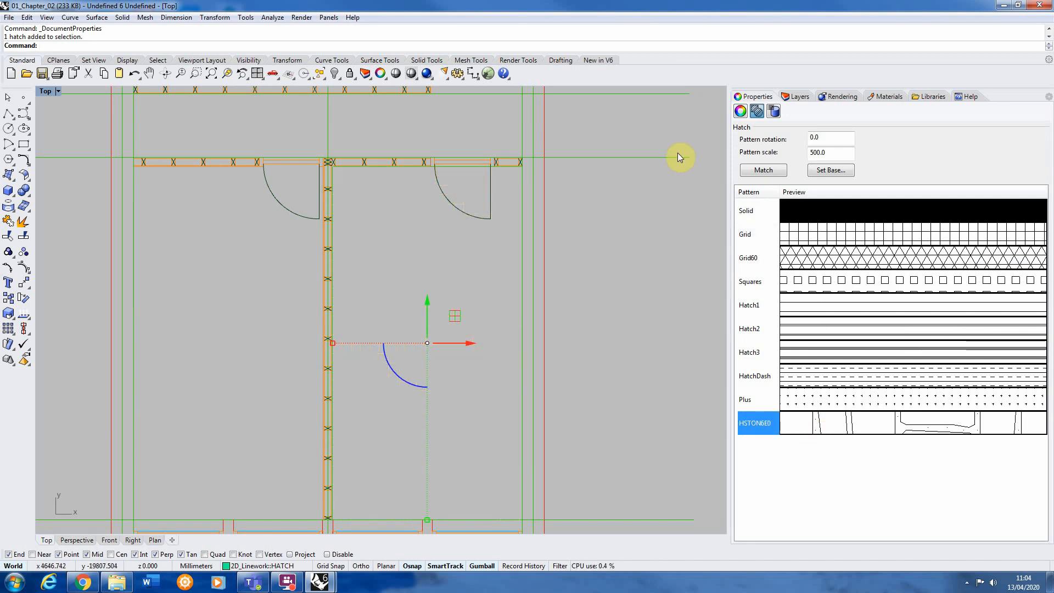
{"action": "left_click", "coordinate": [819, 153]}
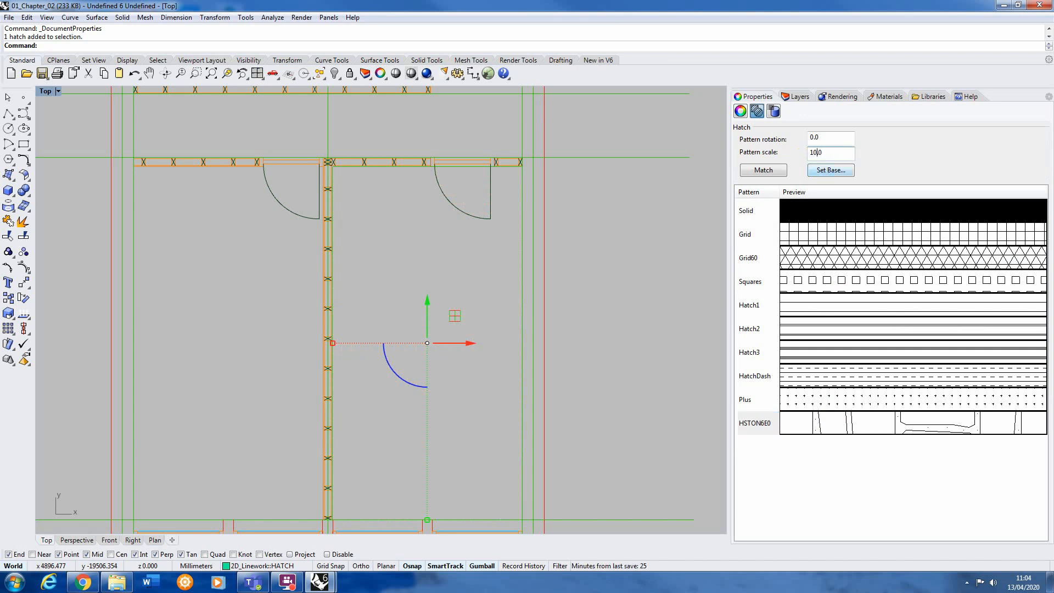
{"action": "left_click", "coordinate": [835, 138]}
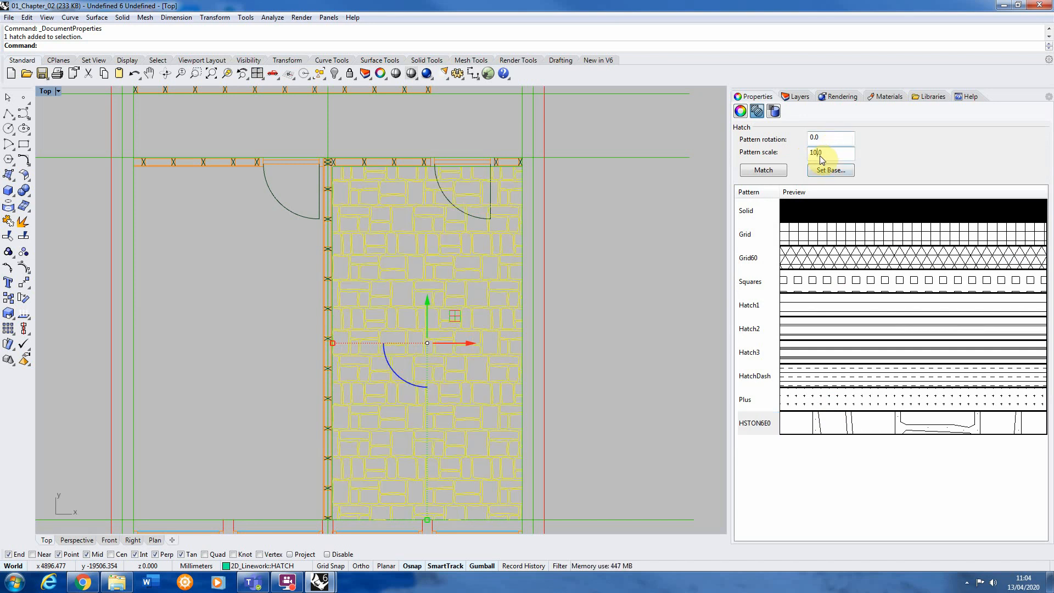
{"action": "left_click", "coordinate": [592, 291]}
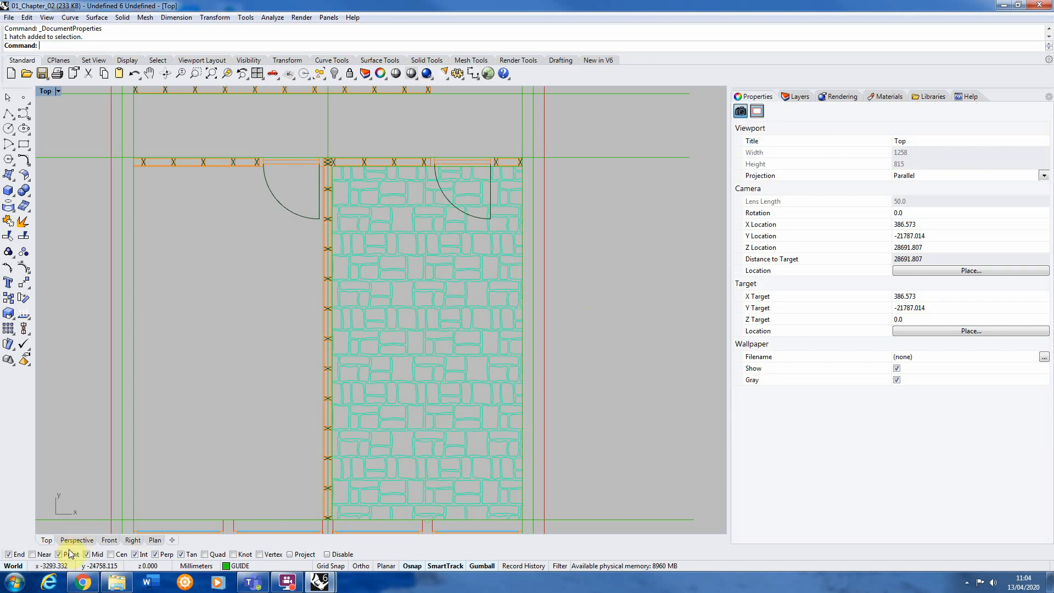
Examine the stone hatch in the lower-right room on the Plan layout
{"action": "left_click", "coordinate": [155, 540]}
{"action": "scroll", "coordinate": [652, 370], "scroll_direction": "down", "scroll_amount": 5}
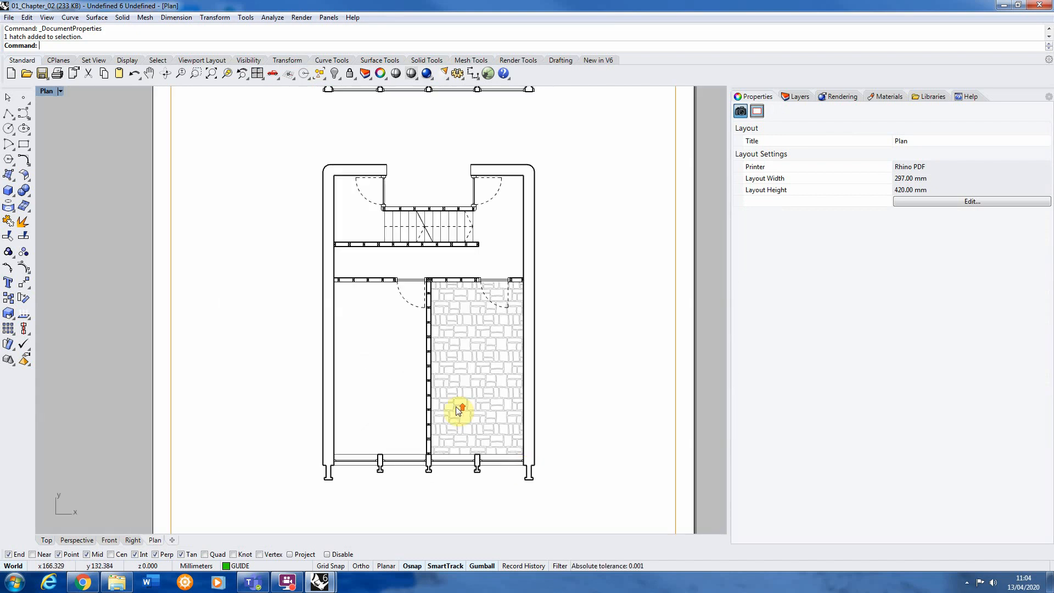
{"action": "scroll", "coordinate": [459, 411], "scroll_direction": "up", "scroll_amount": 2}
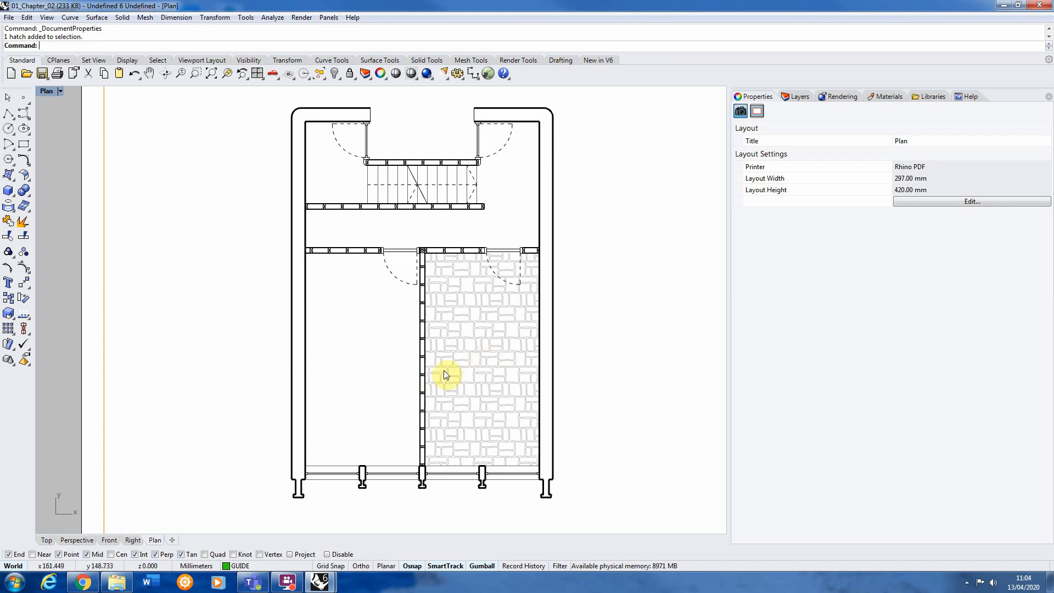
{"action": "scroll", "coordinate": [443, 372], "scroll_direction": "down", "scroll_amount": 2}
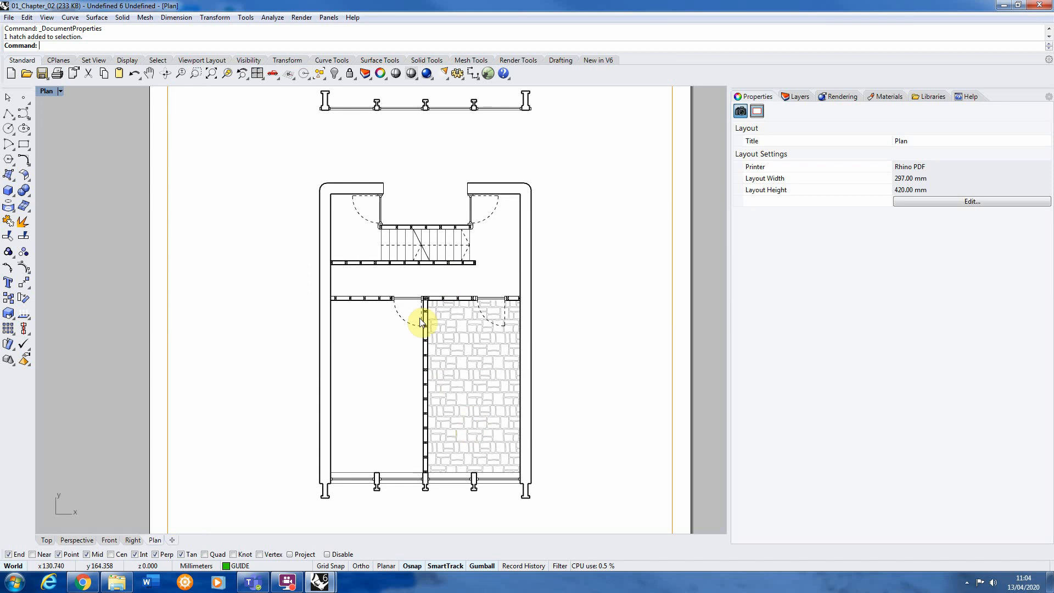
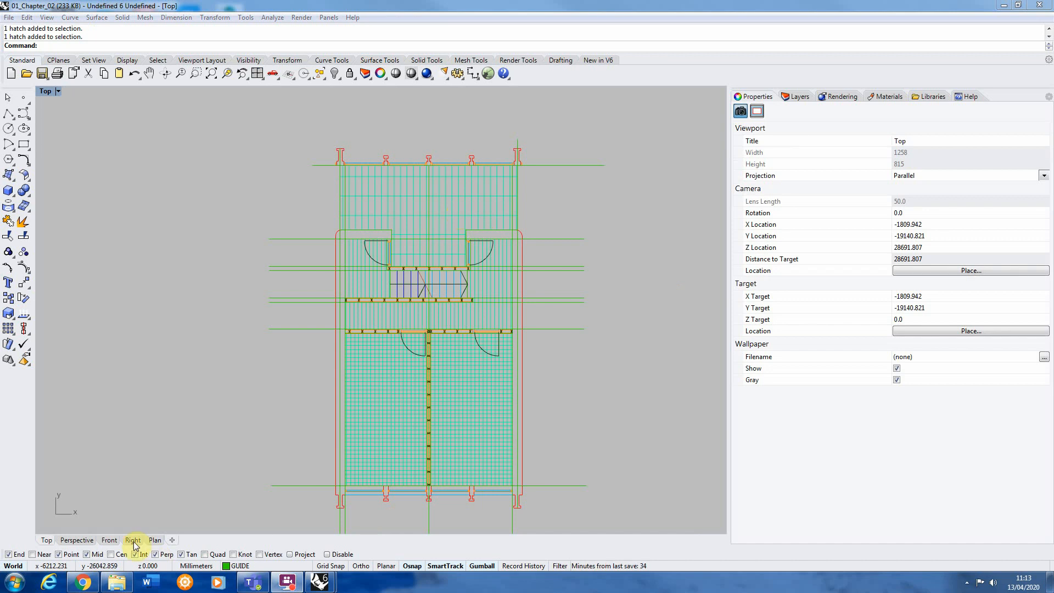
Examine the floor hatching of all the rooms and the entrance area on the Plan layout
{"action": "left_click", "coordinate": [156, 540]}
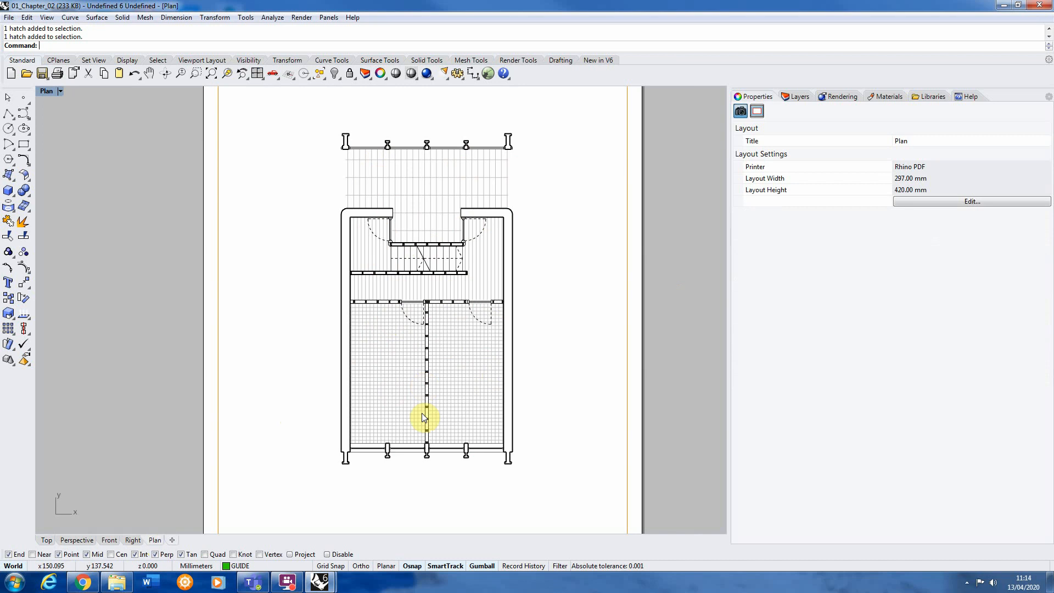
{"action": "scroll", "coordinate": [397, 420], "scroll_direction": "up", "scroll_amount": 1}
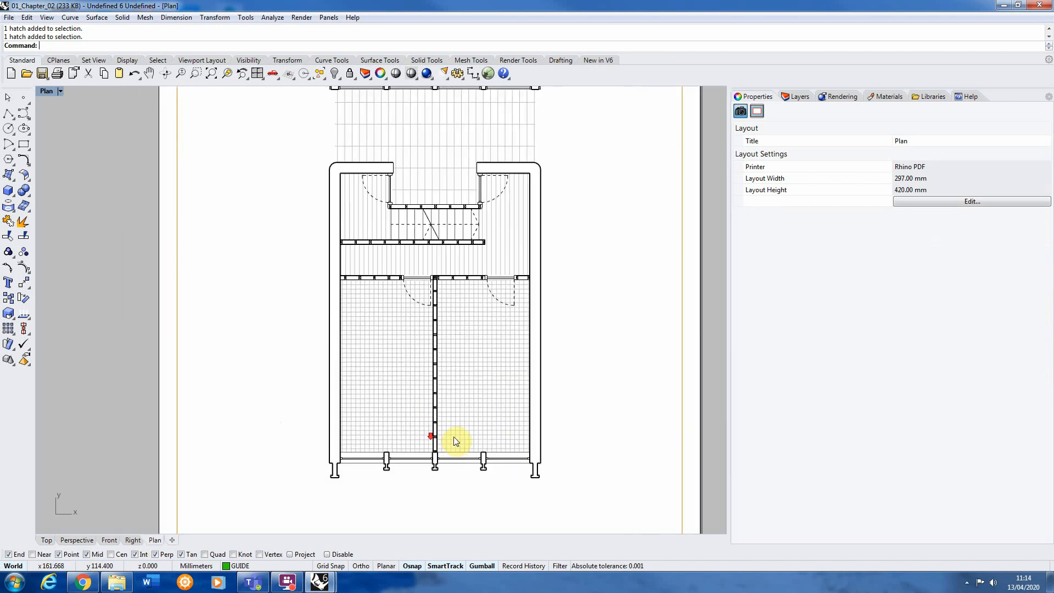
{"action": "scroll", "coordinate": [453, 437], "scroll_direction": "down", "scroll_amount": 1}
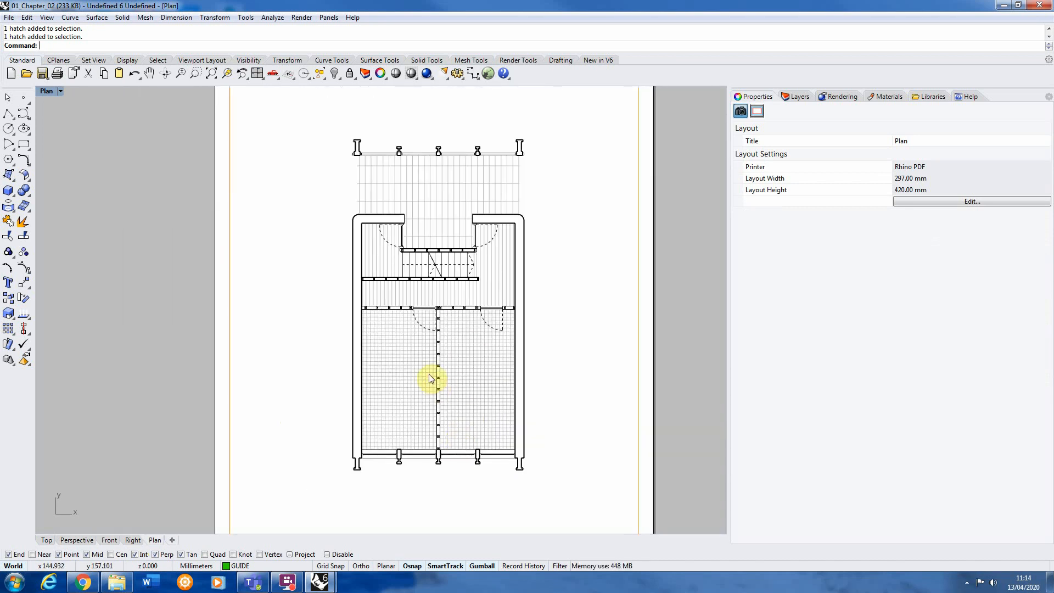
{"action": "scroll", "coordinate": [430, 374], "scroll_direction": "up", "scroll_amount": 1}
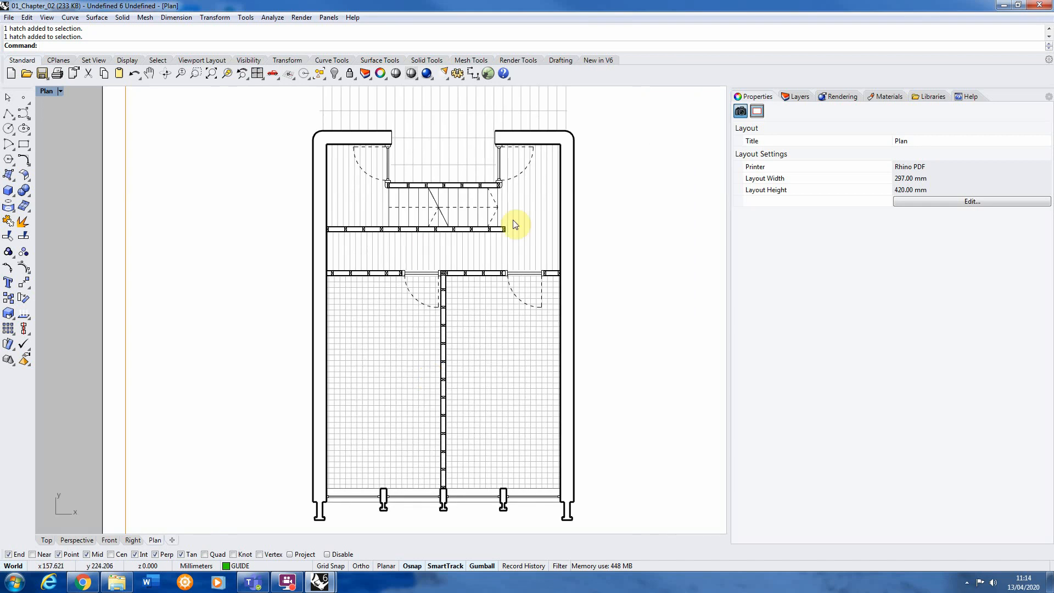
{"action": "scroll", "coordinate": [435, 278], "scroll_direction": "down", "scroll_amount": 1}
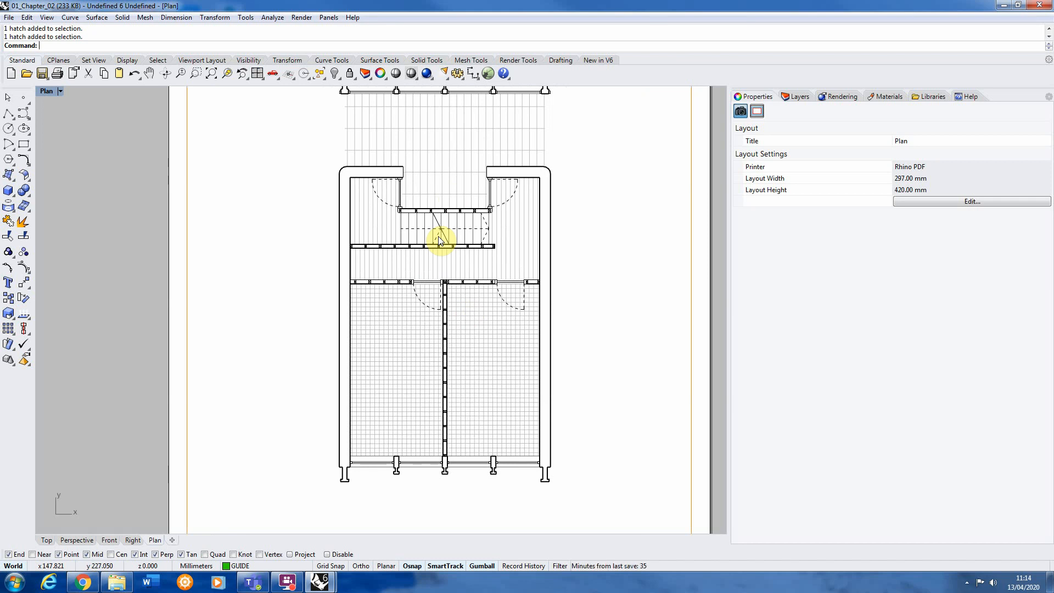
{"action": "scroll", "coordinate": [483, 318], "scroll_direction": "down", "scroll_amount": 2}
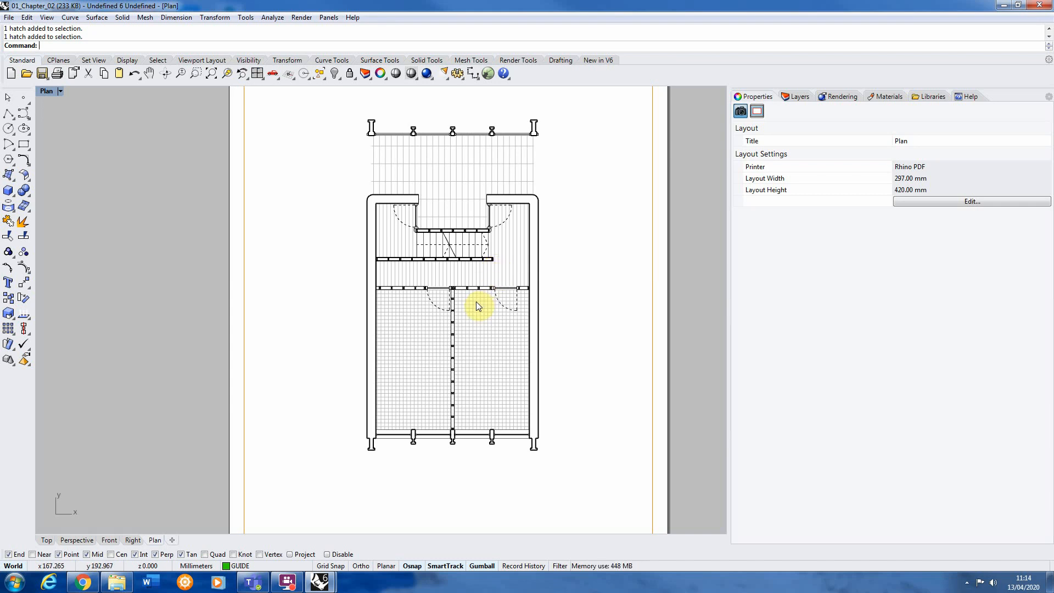
{"action": "scroll", "coordinate": [475, 303], "scroll_direction": "down", "scroll_amount": 2}
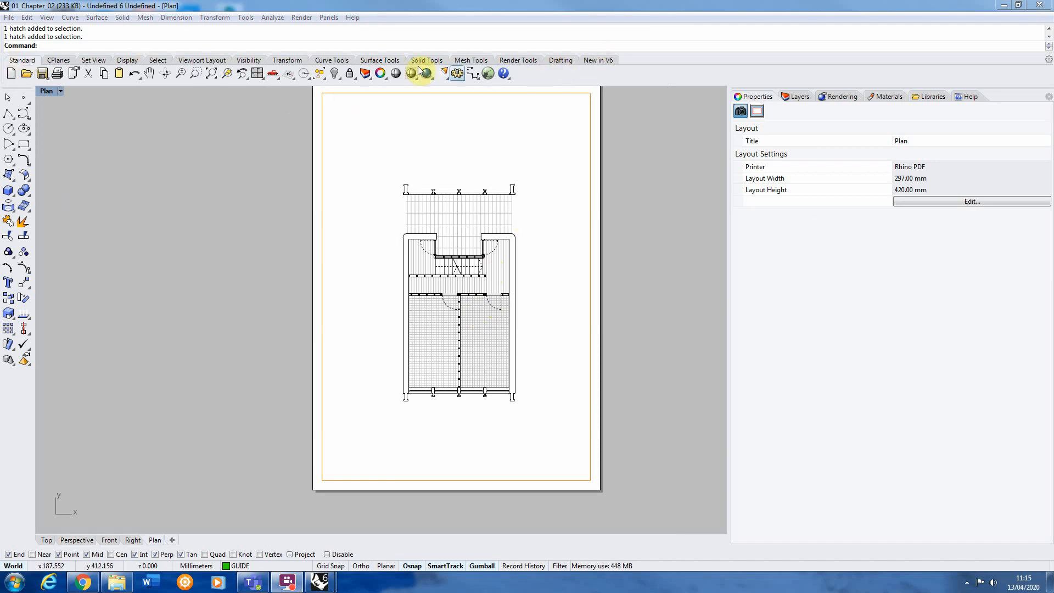
{"action": "left_click", "coordinate": [559, 61]}
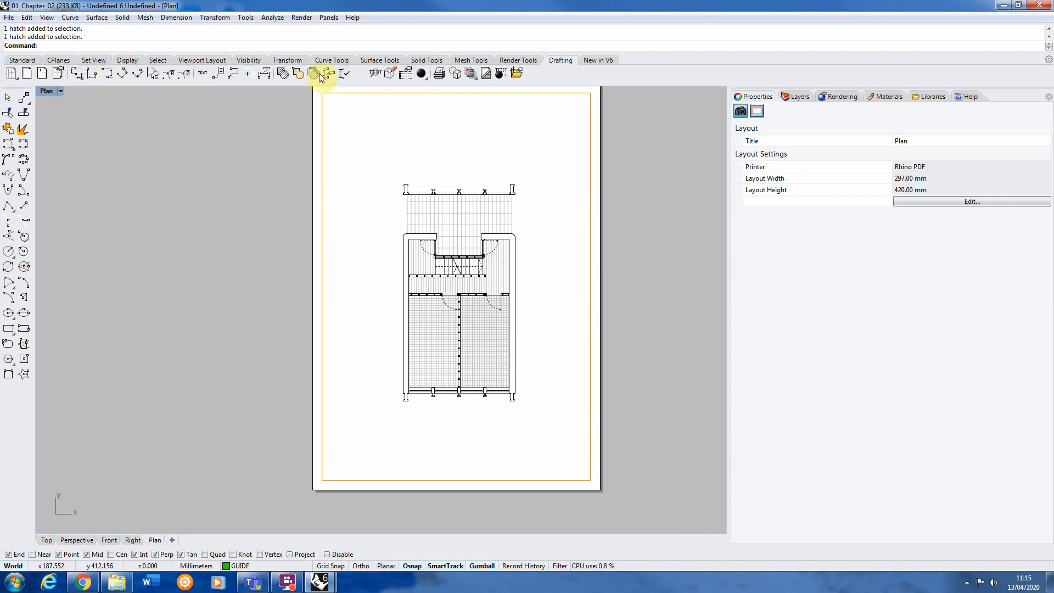
{"action": "left_click", "coordinate": [77, 73]}
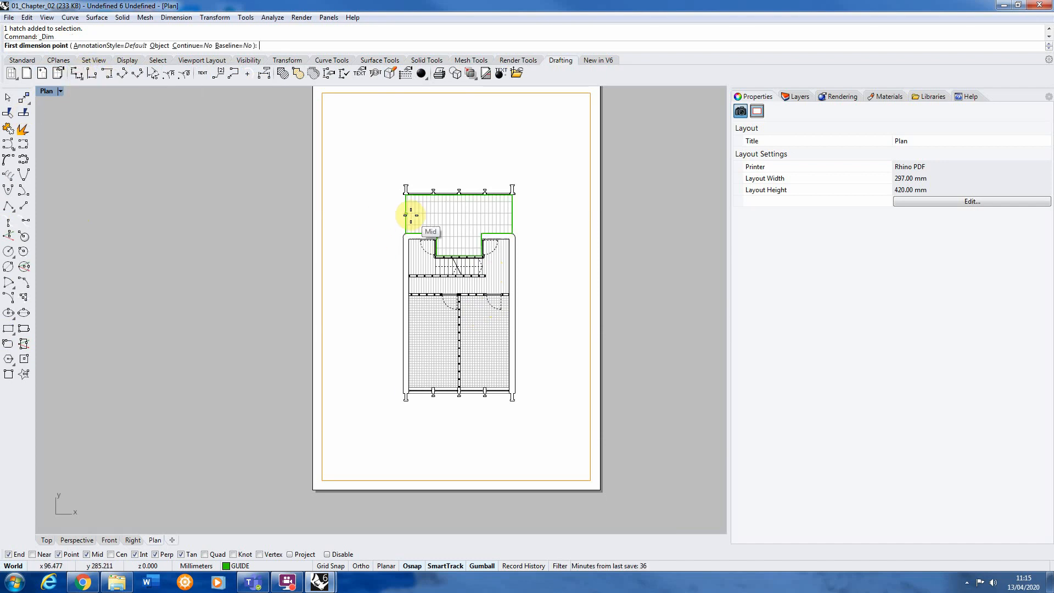
{"action": "scroll", "coordinate": [406, 197], "scroll_direction": "up", "scroll_amount": 5}
{"action": "scroll", "coordinate": [402, 185], "scroll_direction": "up", "scroll_amount": 3}
{"action": "left_click", "coordinate": [406, 164]}
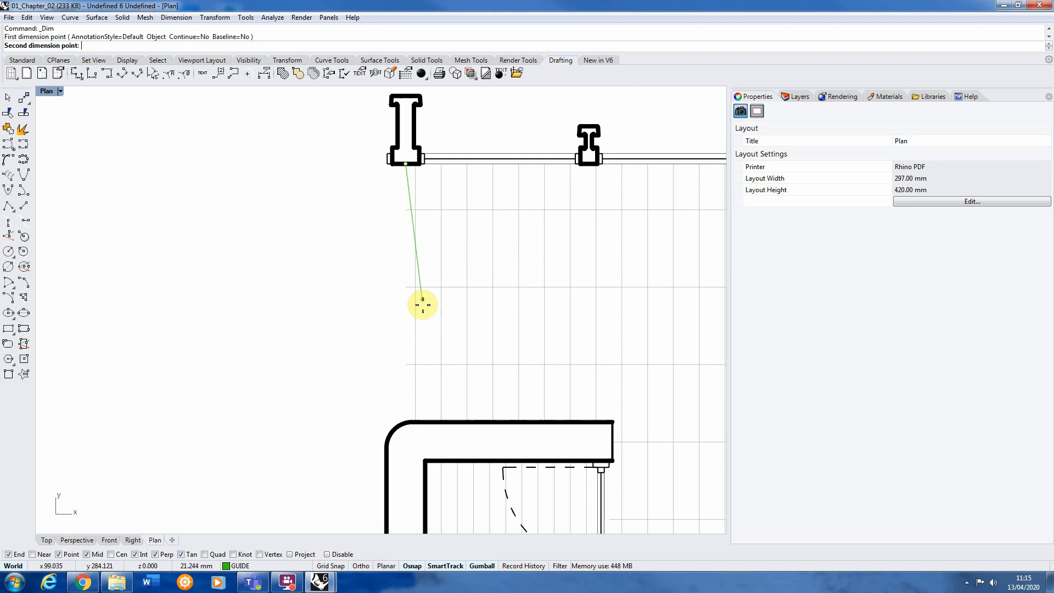
{"action": "left_click", "coordinate": [409, 422]}
{"action": "scroll", "coordinate": [405, 358], "scroll_direction": "down", "scroll_amount": 3}
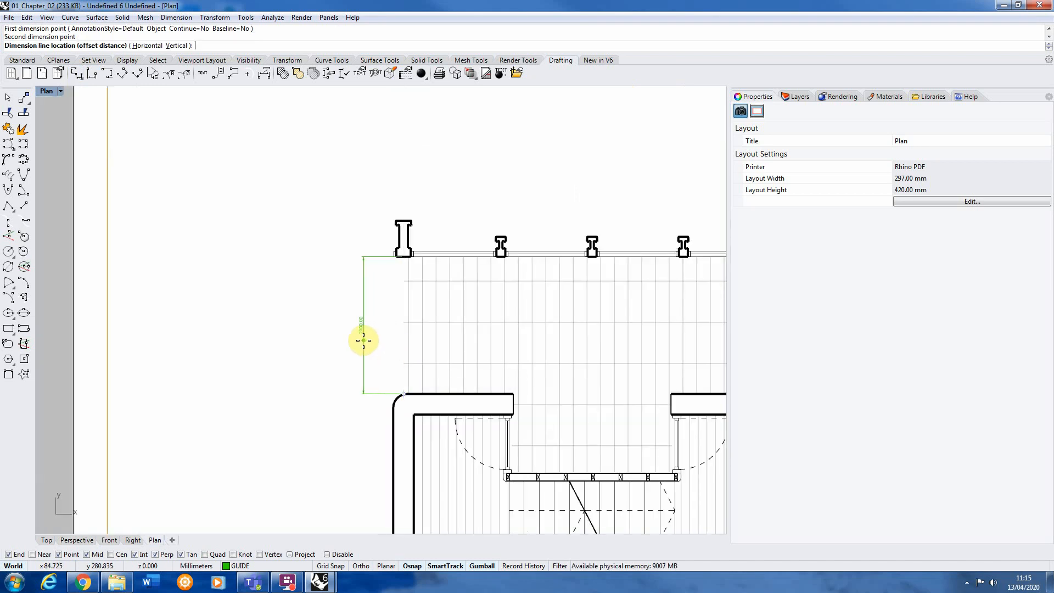
{"action": "scroll", "coordinate": [351, 329], "scroll_direction": "up", "scroll_amount": 4}
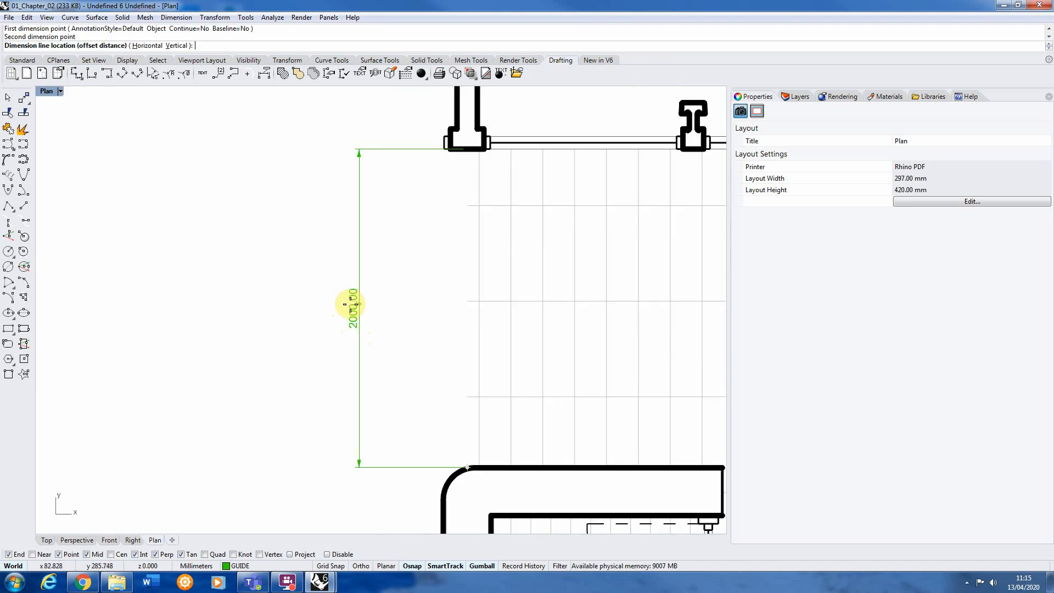
{"action": "scroll", "coordinate": [343, 297], "scroll_direction": "down", "scroll_amount": 3}
{"action": "scroll", "coordinate": [344, 219], "scroll_direction": "down", "scroll_amount": 2}
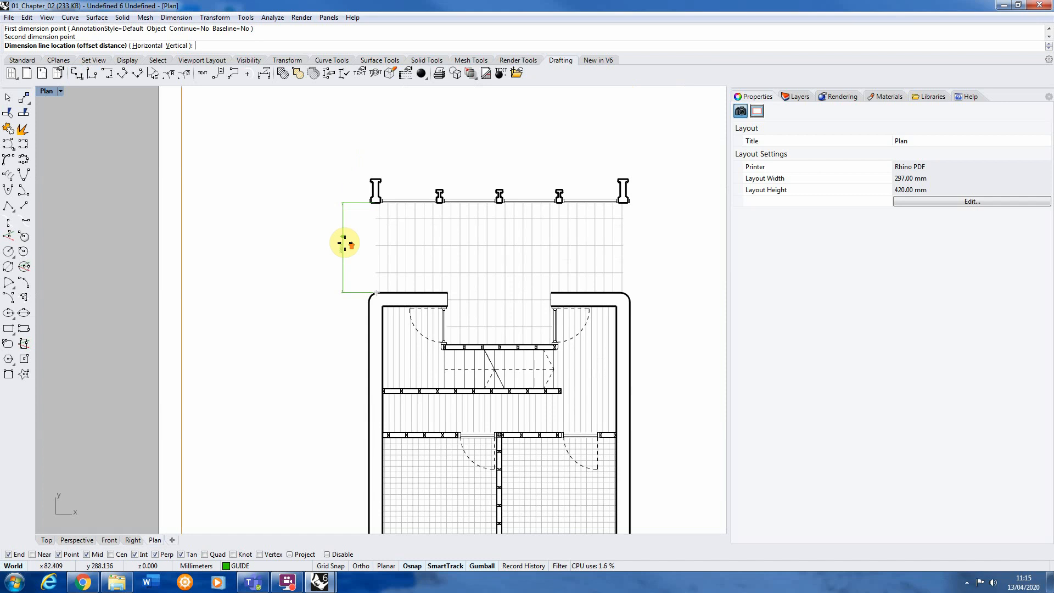
{"action": "scroll", "coordinate": [329, 253], "scroll_direction": "up", "scroll_amount": 2}
{"action": "key", "text": "Escape"}
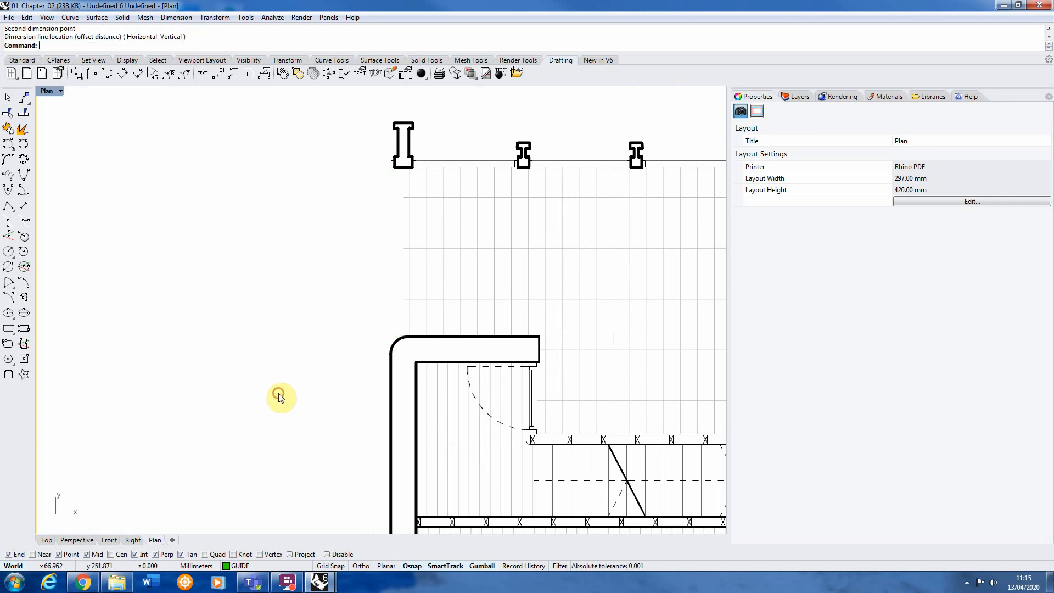
Create a new top-level layer named Layout
{"action": "left_click", "coordinate": [799, 99]}
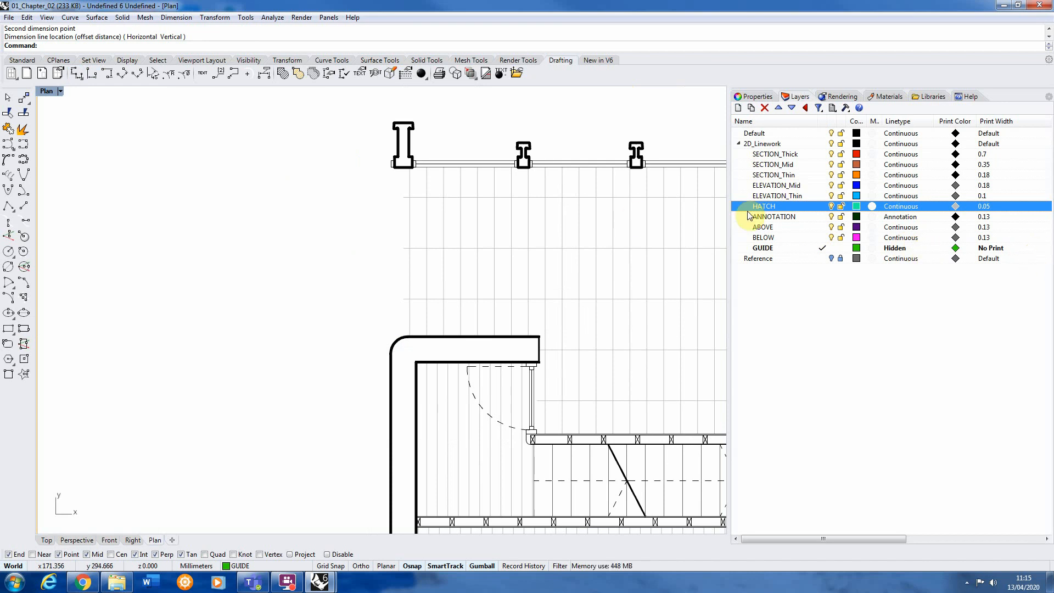
{"action": "left_click", "coordinate": [805, 288]}
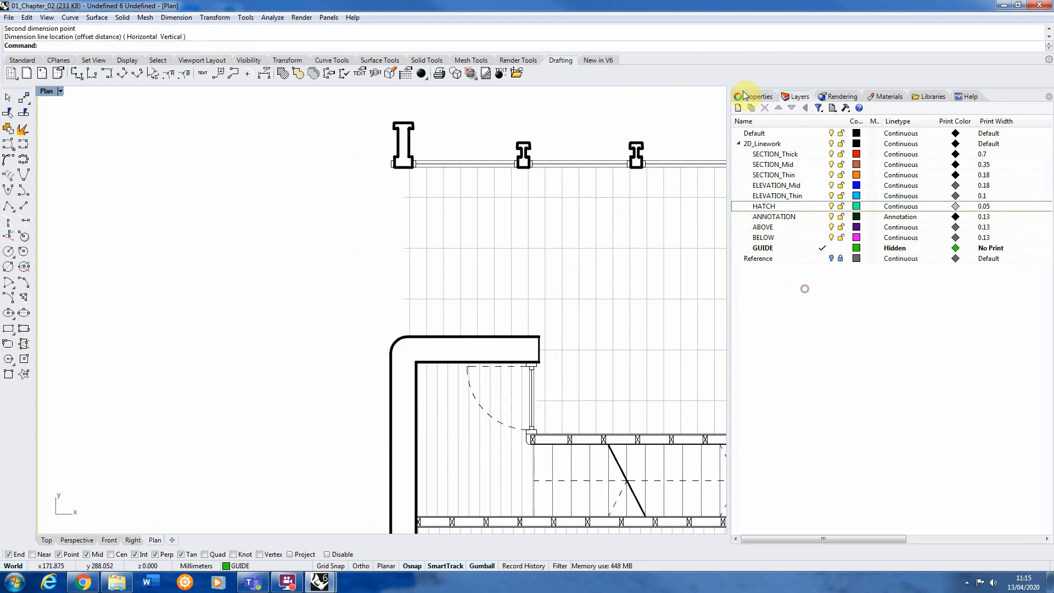
{"action": "left_click", "coordinate": [738, 108]}
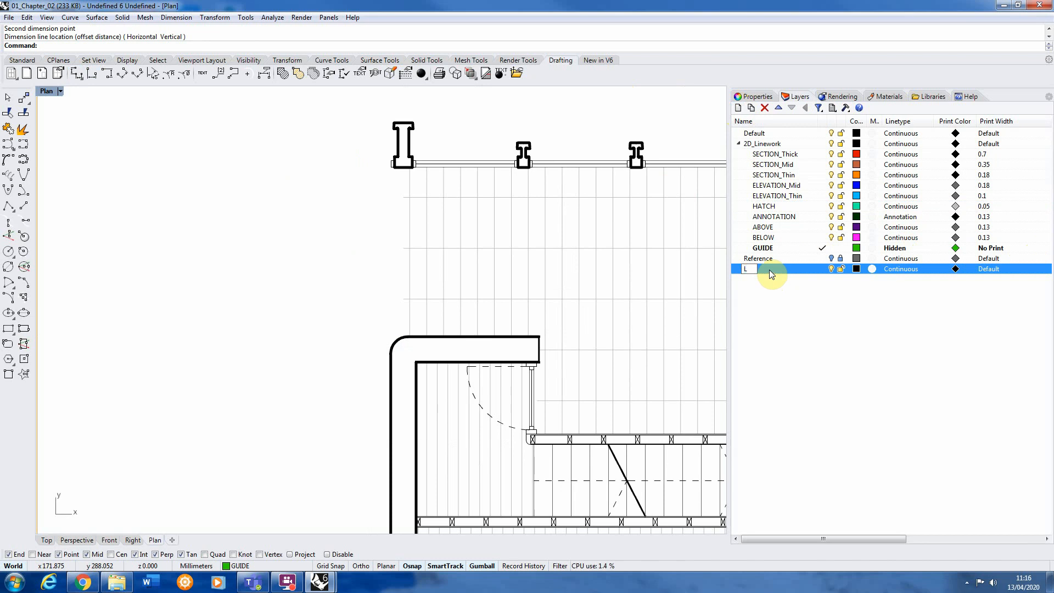
{"action": "type", "text": "Layout"}
{"action": "key", "text": "Return"}
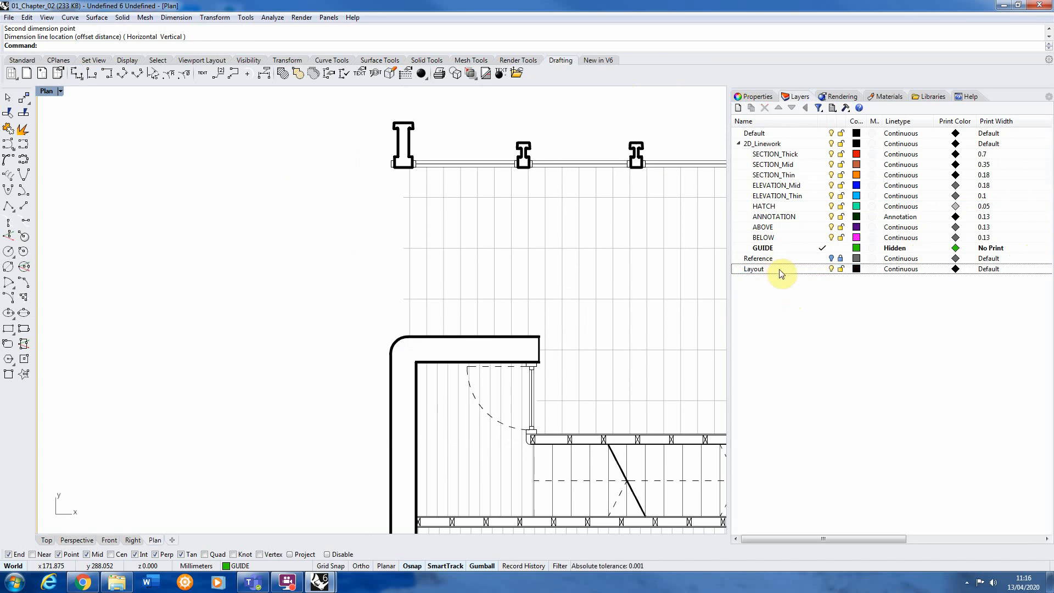
Add a sublayer under the Layout layer and set its print width to 0.18 mm
{"action": "left_click", "coordinate": [751, 108]}
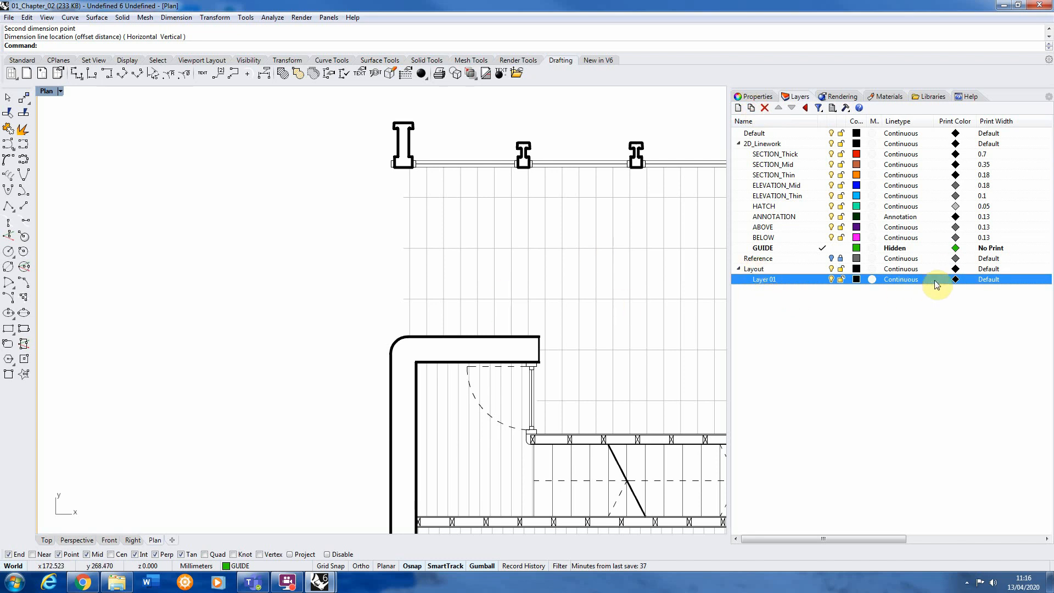
{"action": "left_click", "coordinate": [991, 279]}
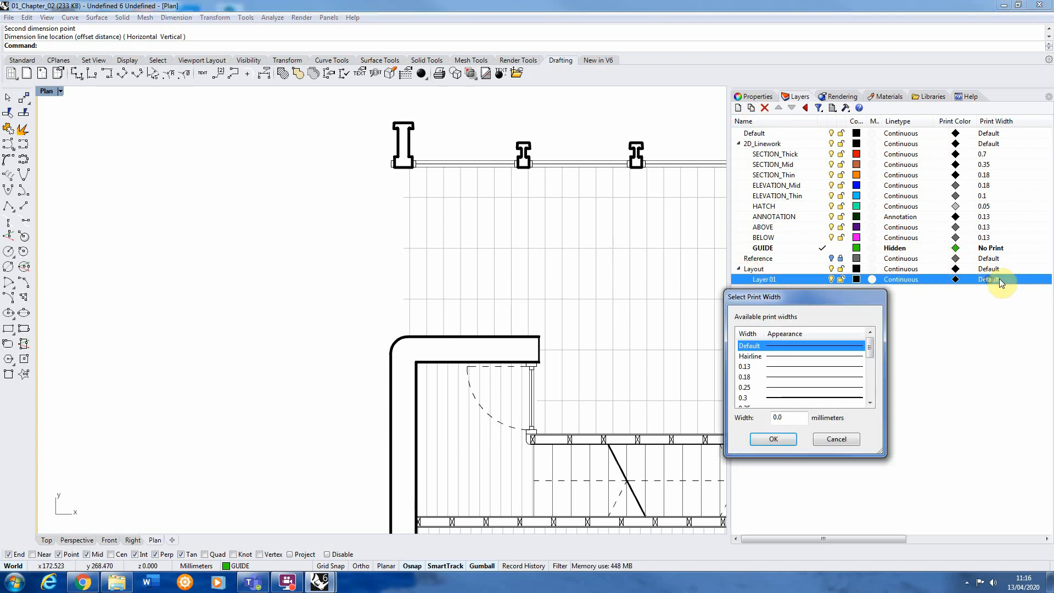
{"action": "left_click", "coordinate": [785, 368]}
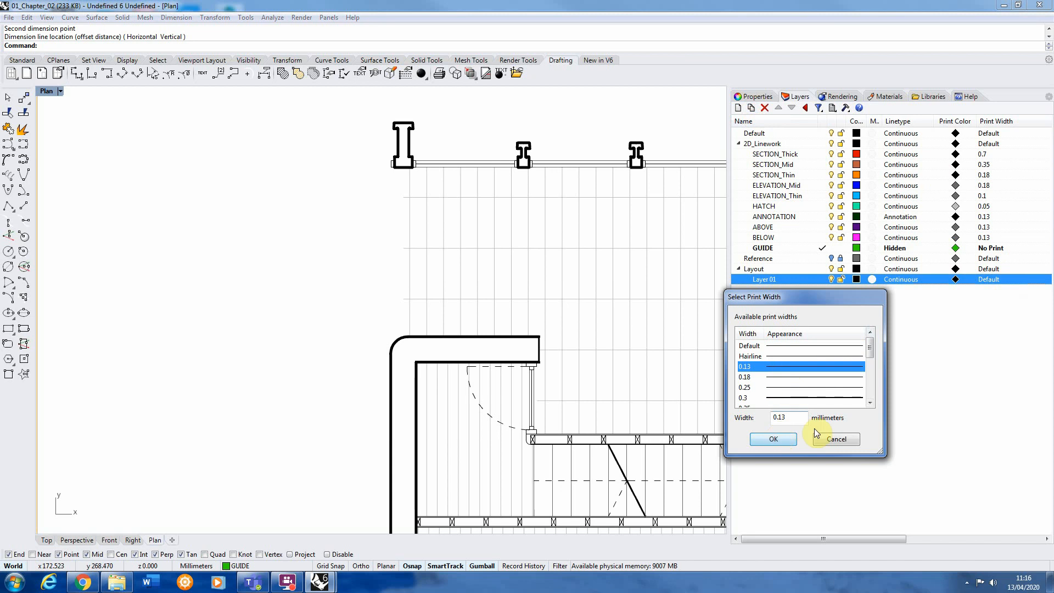
{"action": "left_click", "coordinate": [780, 378]}
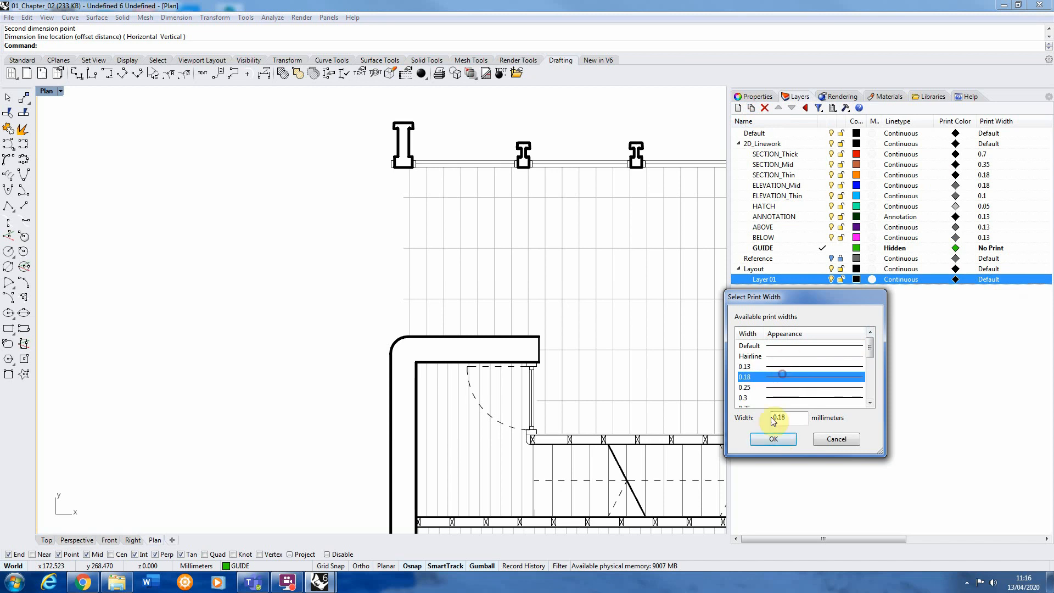
{"action": "left_click", "coordinate": [773, 439]}
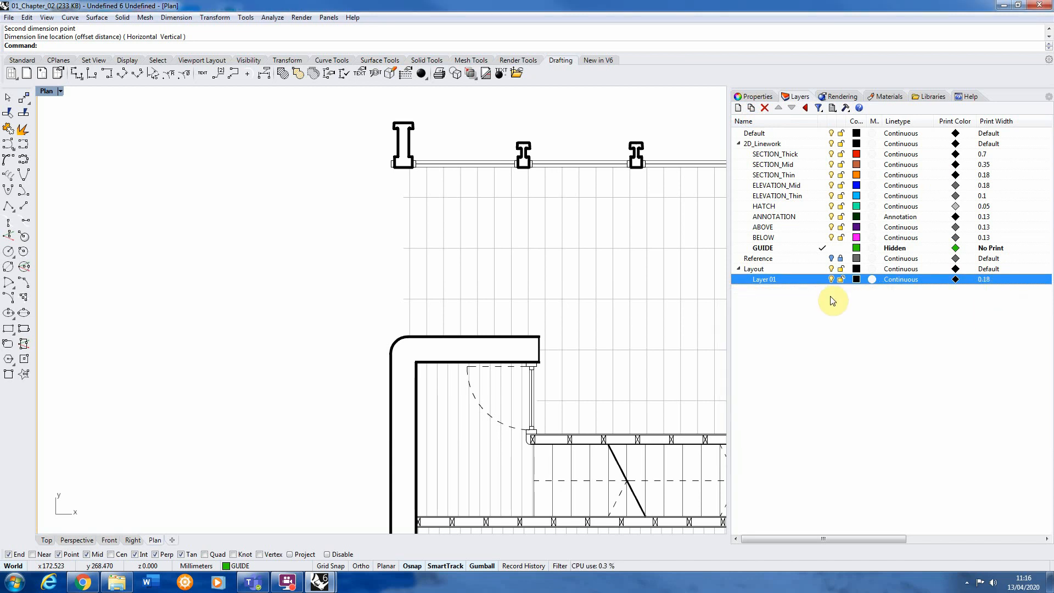
Make the new sublayer of Layout the current layer and rename it Dims
{"action": "right_click", "coordinate": [766, 278]}
{"action": "left_click", "coordinate": [768, 286]}
{"action": "left_click", "coordinate": [766, 281]}
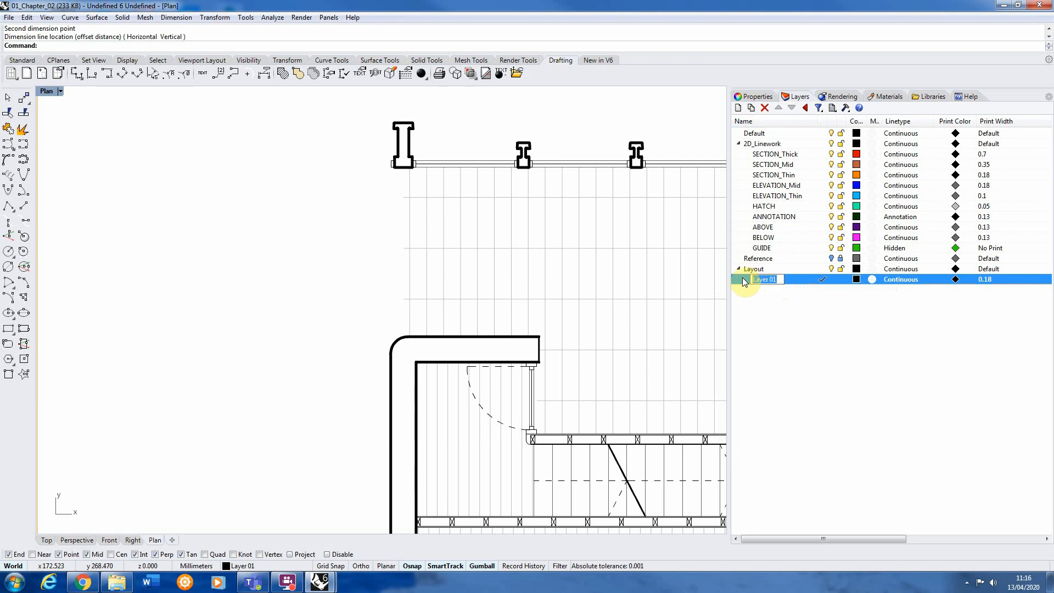
{"action": "type", "text": "Dims"}
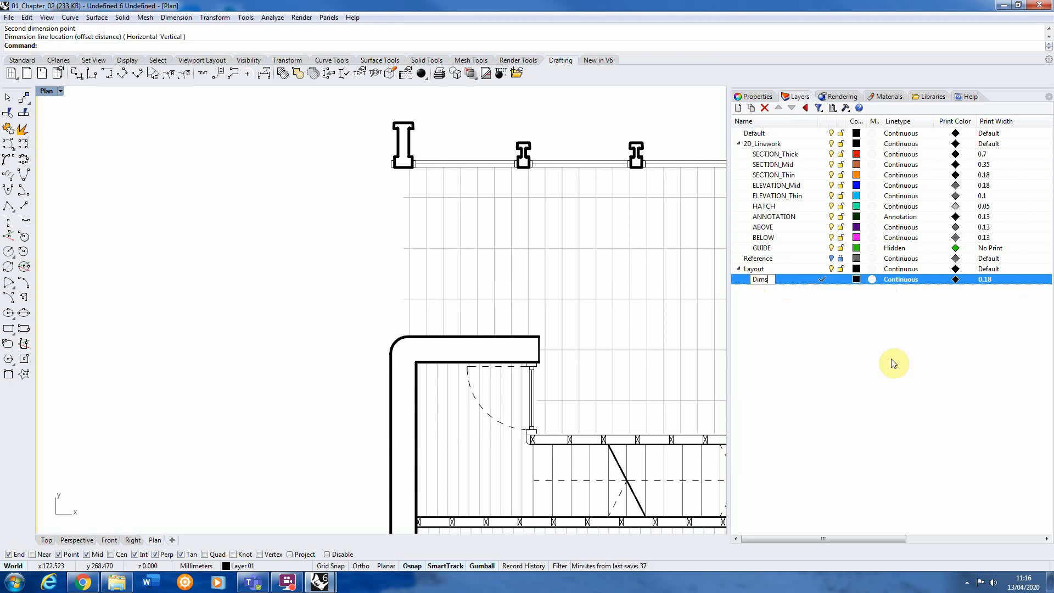
{"action": "left_click", "coordinate": [941, 357]}
Dimension the entrance area's depth vertically from the upper-left column's base to the outer wall's top edge, with the dimension line outside the plan
{"action": "left_click", "coordinate": [101, 74]}
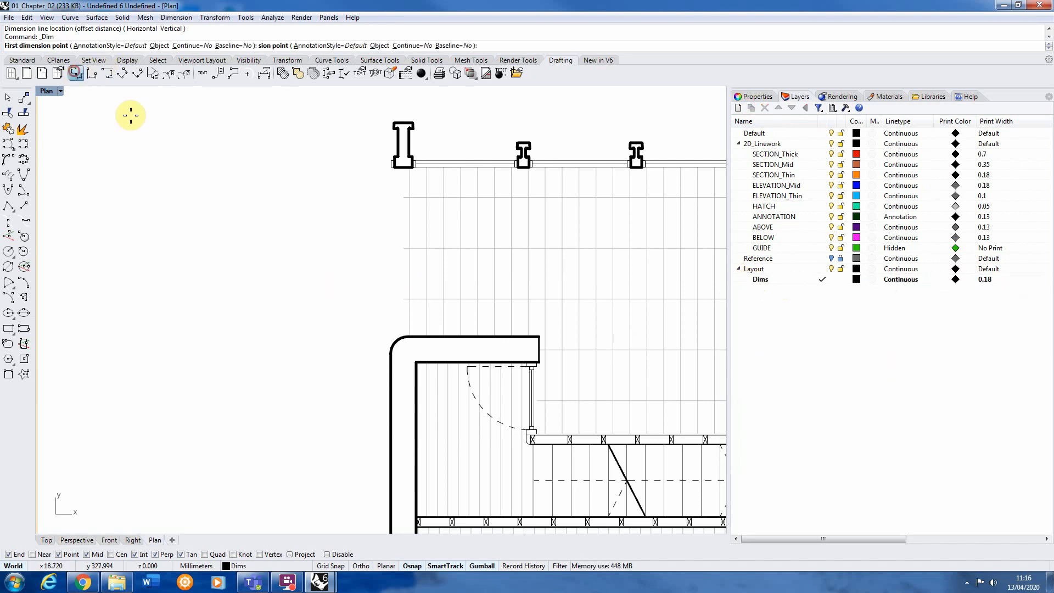
{"action": "left_click", "coordinate": [404, 167]}
{"action": "left_click", "coordinate": [403, 336]}
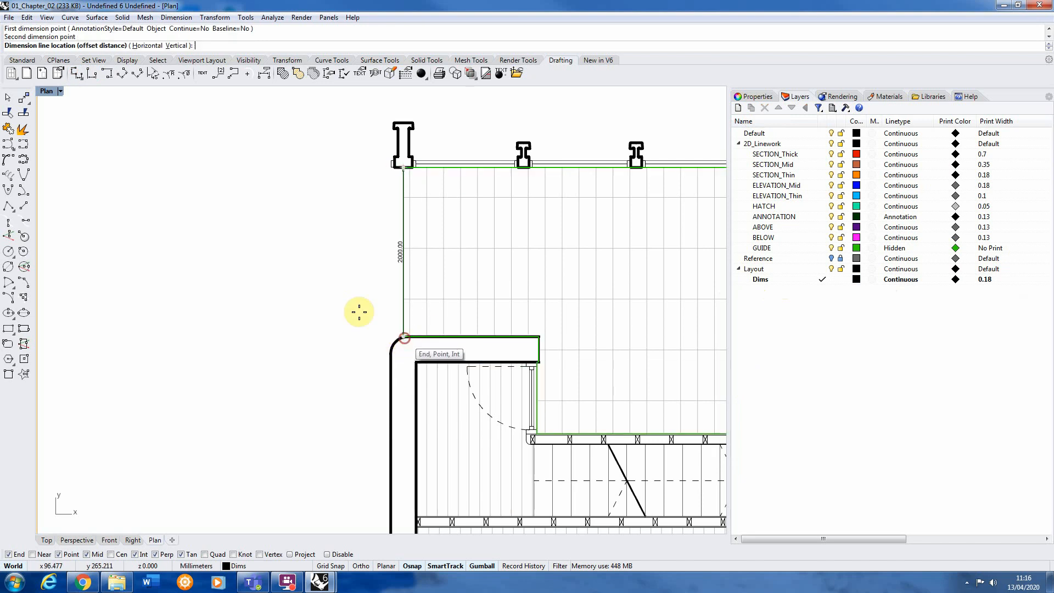
{"action": "left_click", "coordinate": [288, 252]}
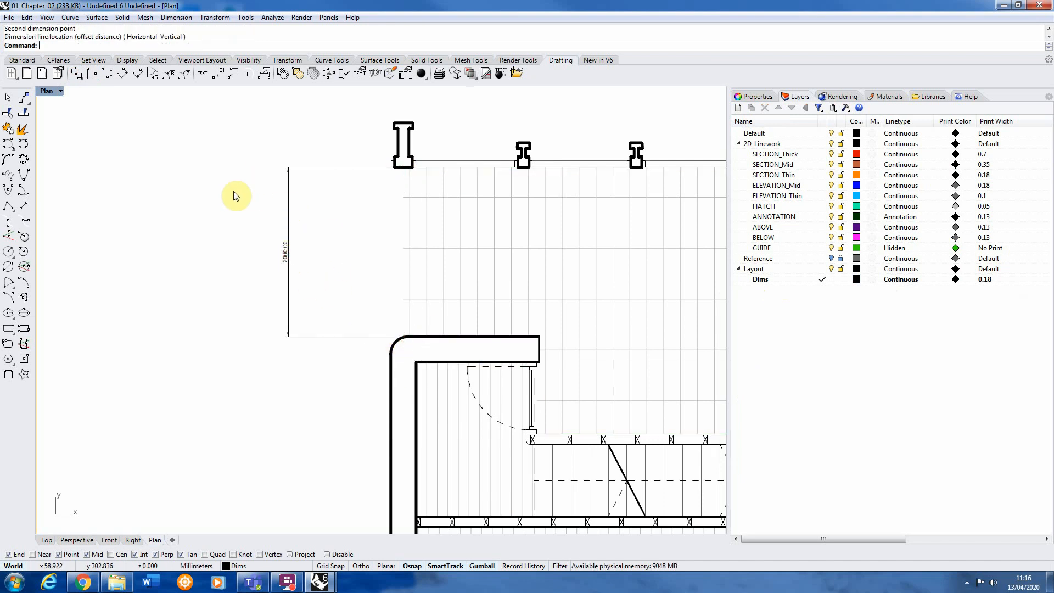
{"action": "scroll", "coordinate": [264, 278], "scroll_direction": "down", "scroll_amount": 3}
{"action": "scroll", "coordinate": [269, 268], "scroll_direction": "up", "scroll_amount": 2}
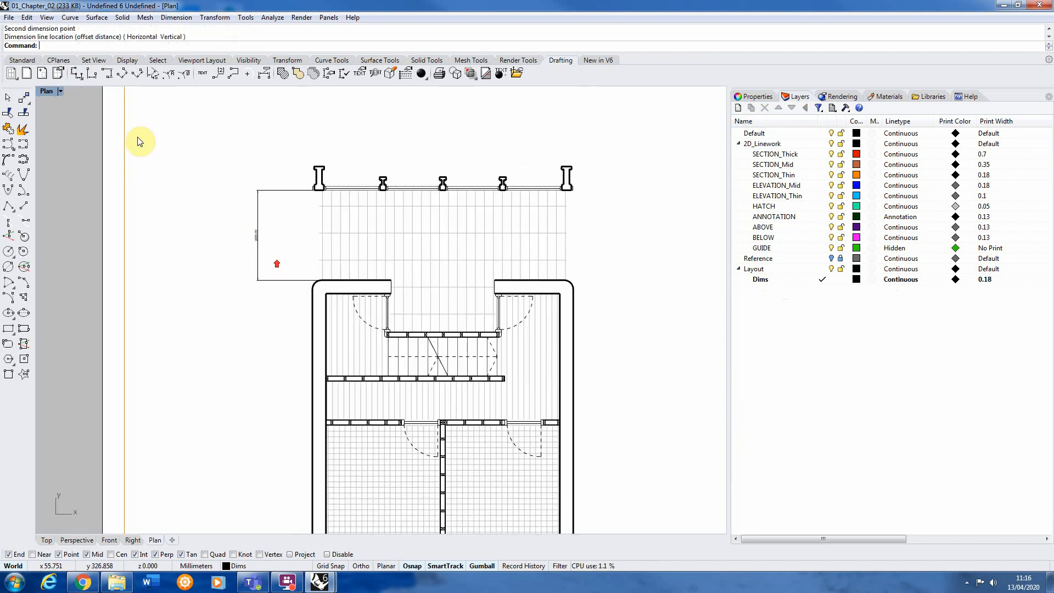
Dimension the corridor's clear width between the two horizontal partition walls at the left outer wall, aligning it with the entrance depth dimension
{"action": "left_click", "coordinate": [91, 73]}
{"action": "scroll", "coordinate": [327, 170], "scroll_direction": "up", "scroll_amount": 2}
{"action": "scroll", "coordinate": [267, 210], "scroll_direction": "down", "scroll_amount": 4}
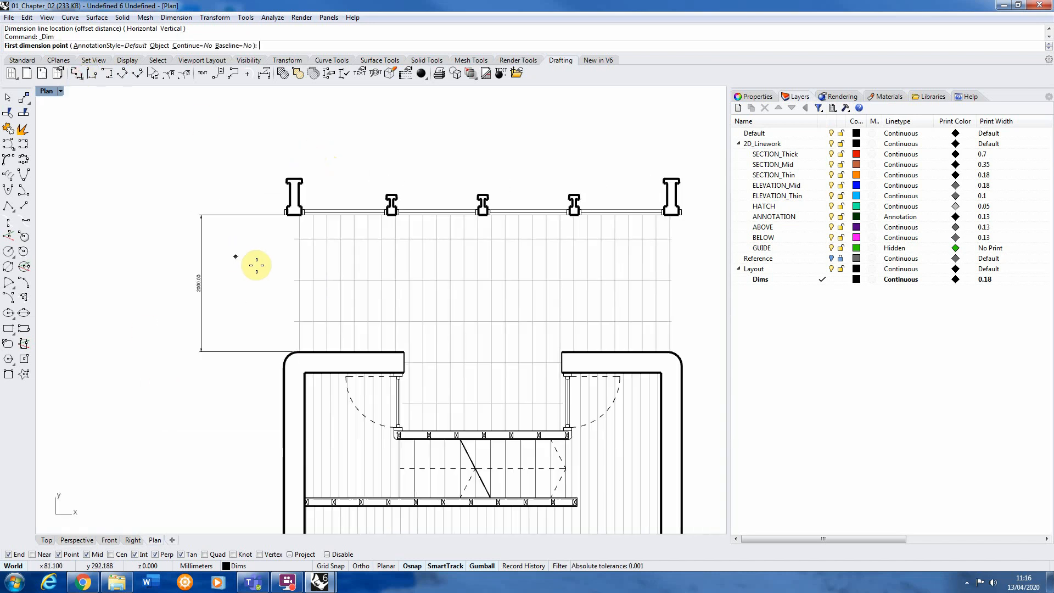
{"action": "scroll", "coordinate": [237, 445], "scroll_direction": "up", "scroll_amount": 6}
{"action": "scroll", "coordinate": [343, 298], "scroll_direction": "down", "scroll_amount": 4}
{"action": "scroll", "coordinate": [330, 383], "scroll_direction": "up", "scroll_amount": 1}
{"action": "scroll", "coordinate": [331, 383], "scroll_direction": "up", "scroll_amount": 4}
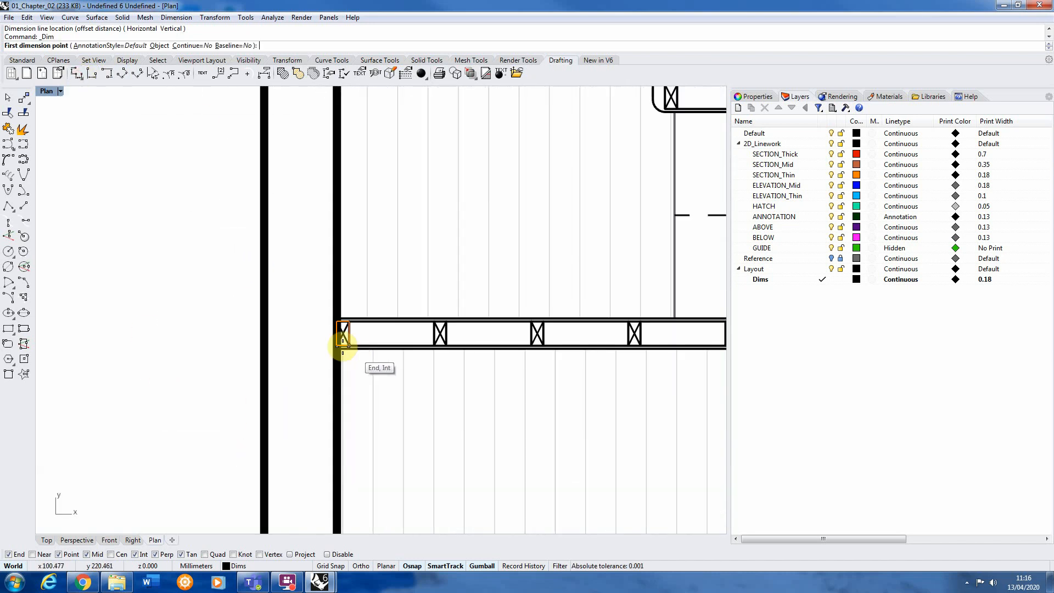
{"action": "left_click", "coordinate": [338, 347]}
{"action": "scroll", "coordinate": [346, 384], "scroll_direction": "down", "scroll_amount": 3}
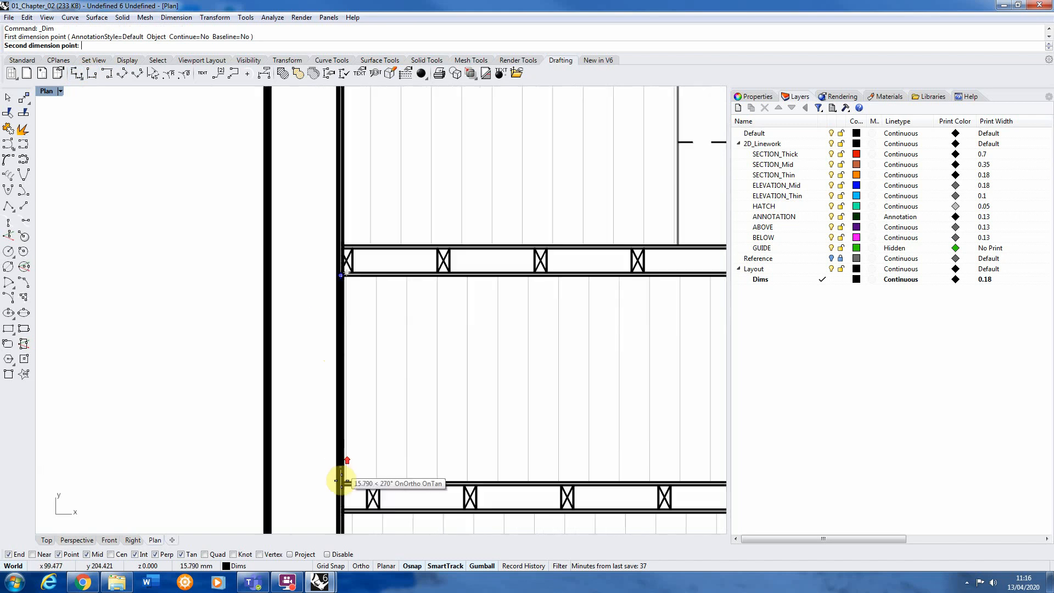
{"action": "left_click", "coordinate": [351, 470]}
{"action": "scroll", "coordinate": [398, 420], "scroll_direction": "down", "scroll_amount": 5}
{"action": "scroll", "coordinate": [329, 316], "scroll_direction": "up", "scroll_amount": 5}
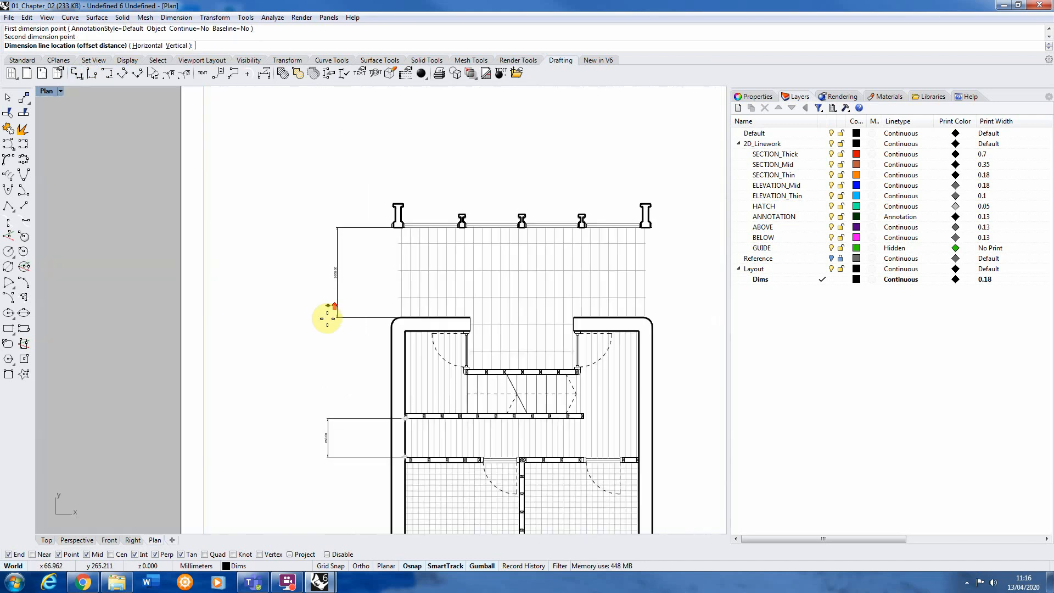
{"action": "left_click", "coordinate": [351, 305]}
{"action": "scroll", "coordinate": [350, 276], "scroll_direction": "up", "scroll_amount": 1}
{"action": "scroll", "coordinate": [350, 276], "scroll_direction": "down", "scroll_amount": 4}
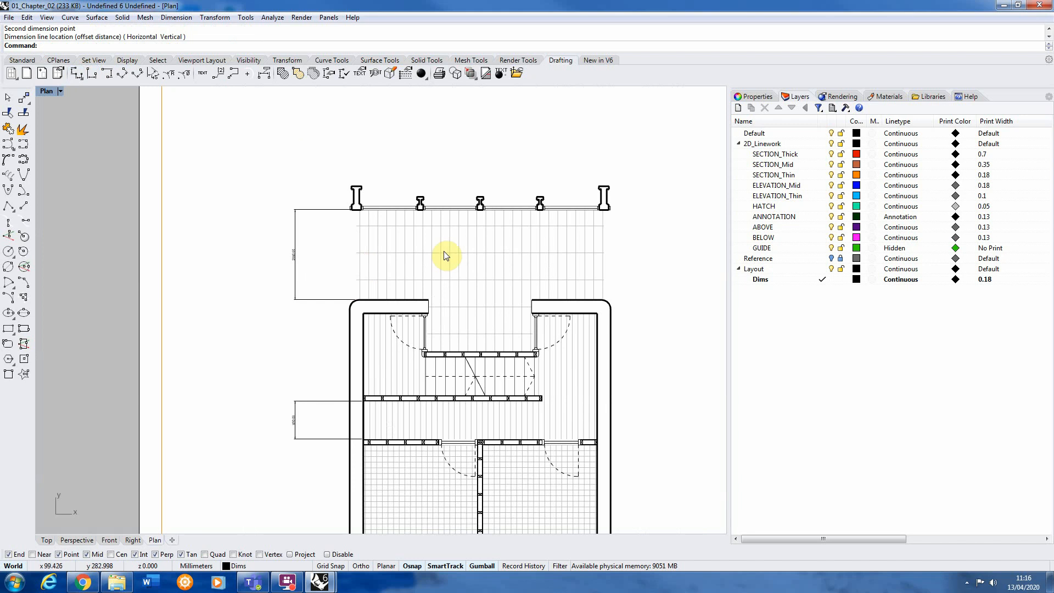
Open the annotation style editor from the properties of the entrance depth dimension beside the upper-left column
{"action": "left_click", "coordinate": [295, 234]}
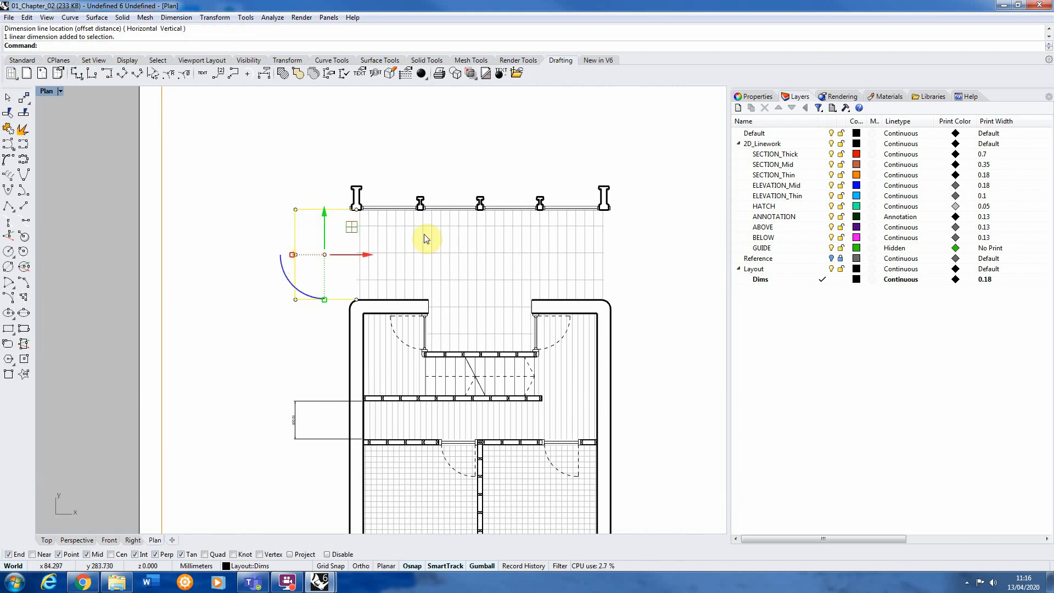
{"action": "left_click", "coordinate": [779, 92]}
{"action": "left_click", "coordinate": [757, 99]}
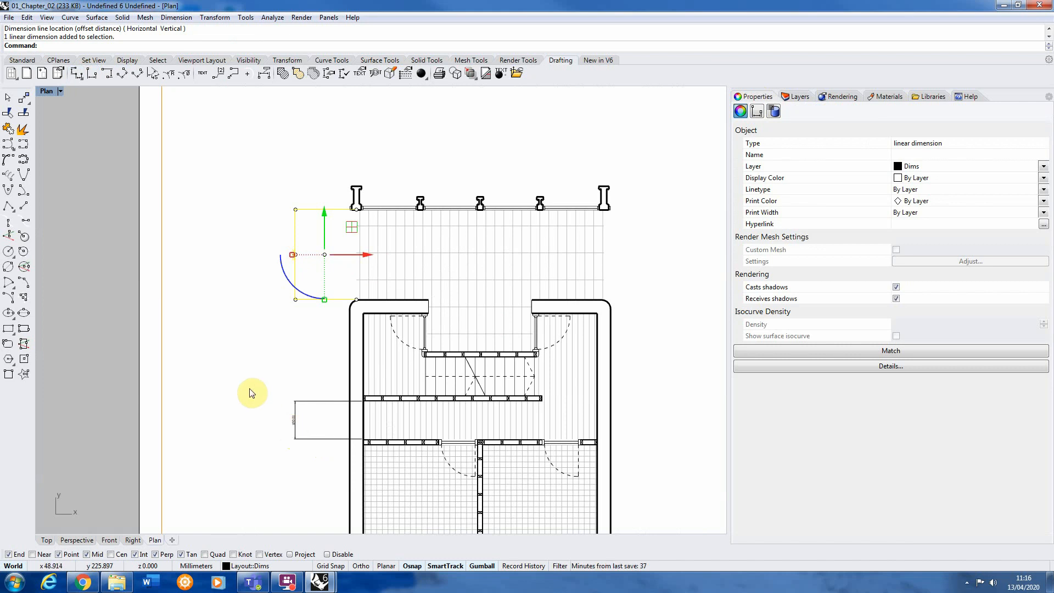
{"action": "left_click", "coordinate": [268, 310]}
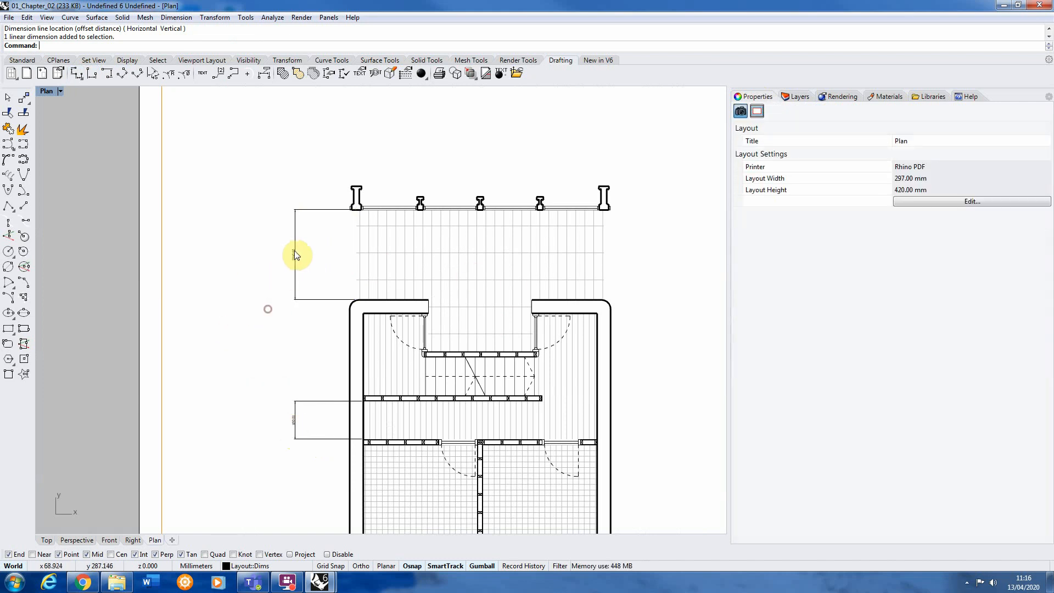
{"action": "left_click", "coordinate": [296, 256]}
{"action": "left_click", "coordinate": [307, 277]}
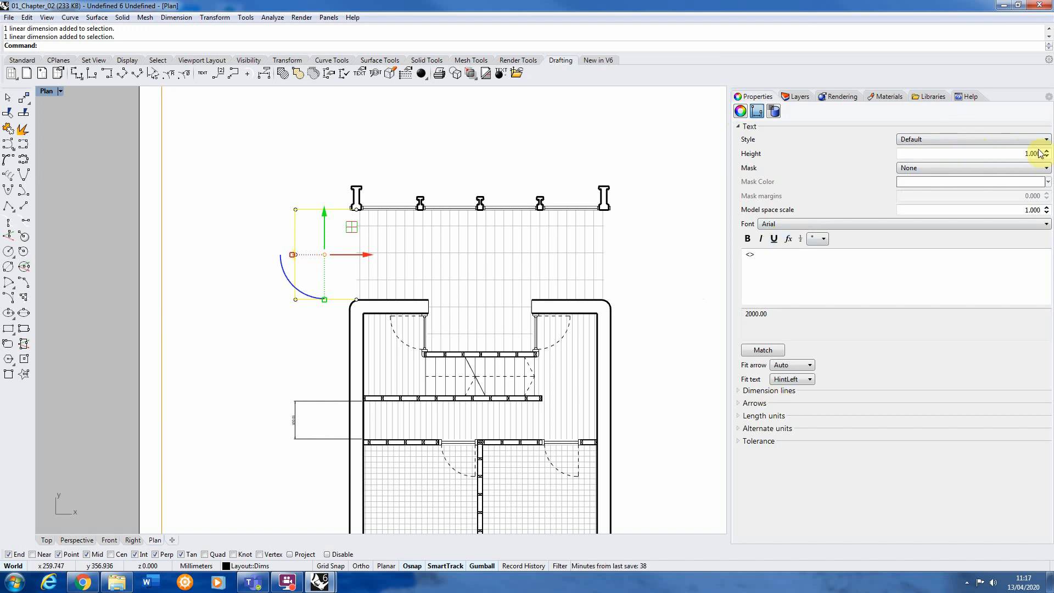
{"action": "left_click", "coordinate": [906, 140]}
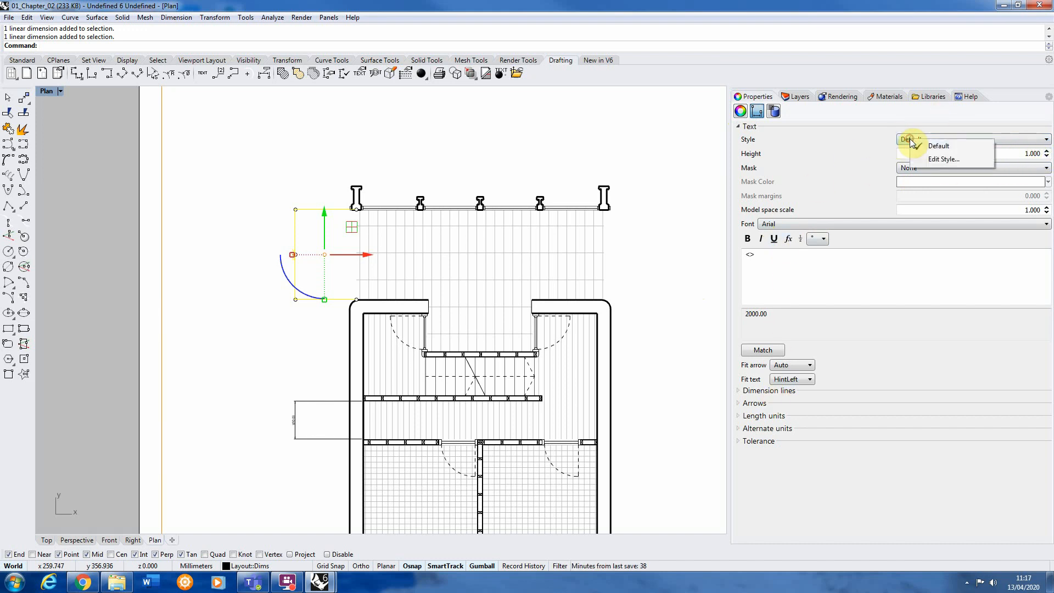
{"action": "left_click", "coordinate": [945, 160]}
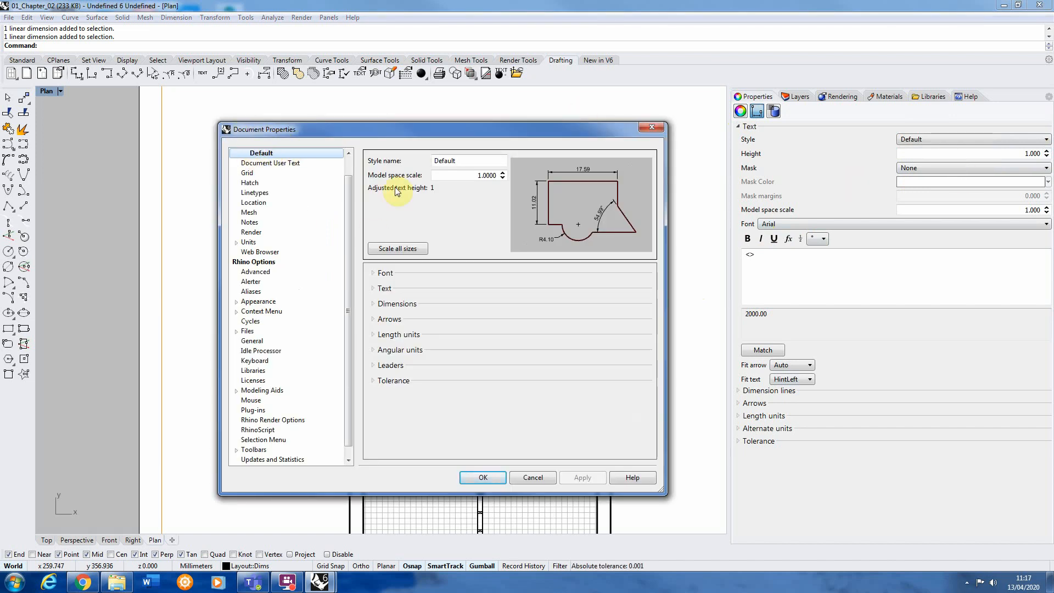
Create a new annotation style named Style 1 with settings copied from Default and make it the current style
{"action": "scroll", "coordinate": [352, 232], "scroll_direction": "up", "scroll_amount": 1}
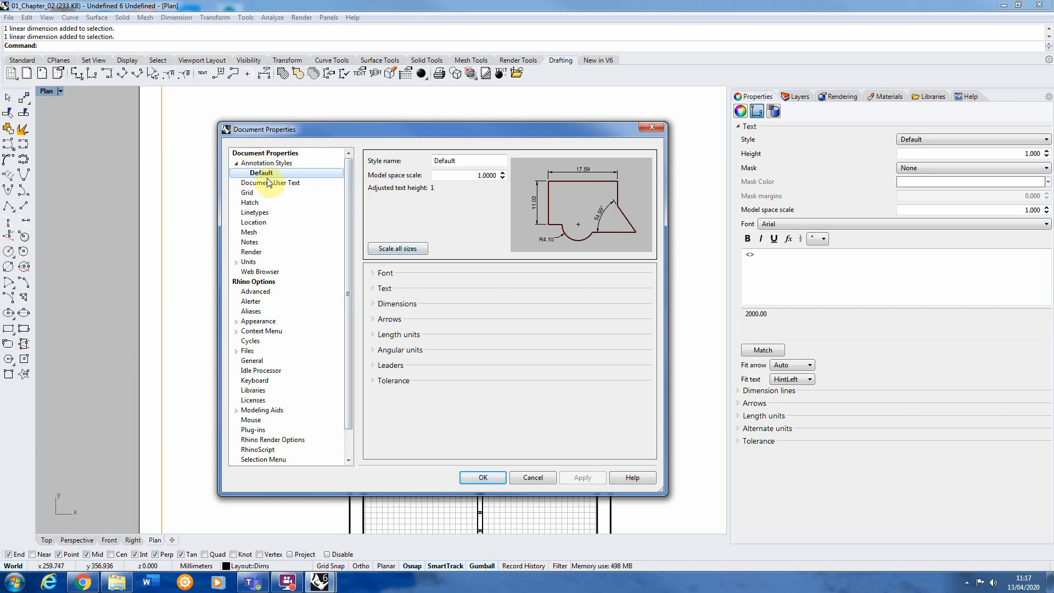
{"action": "left_click", "coordinate": [255, 164]}
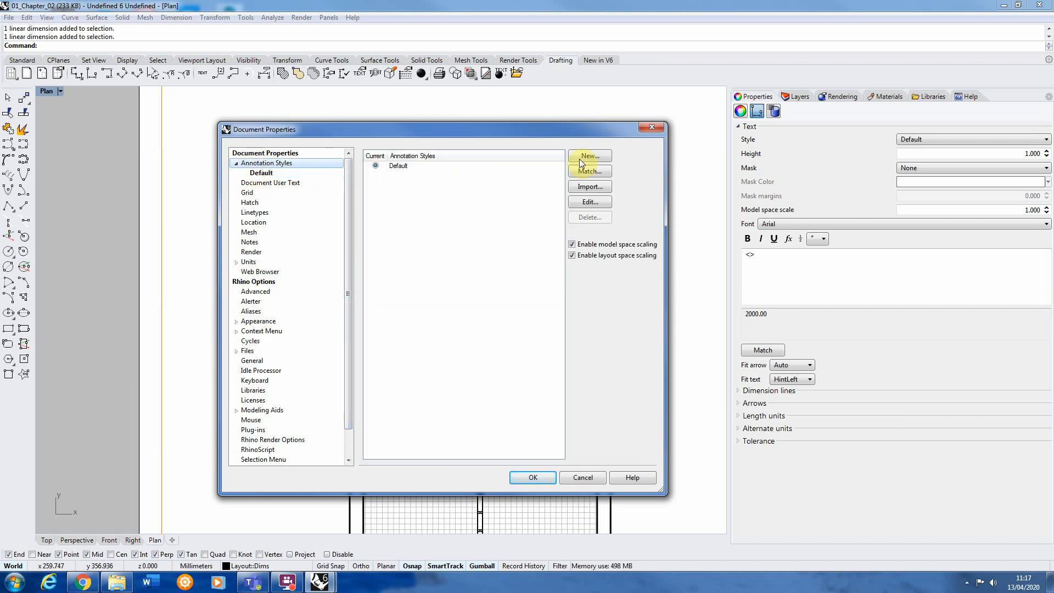
{"action": "left_click", "coordinate": [588, 155]}
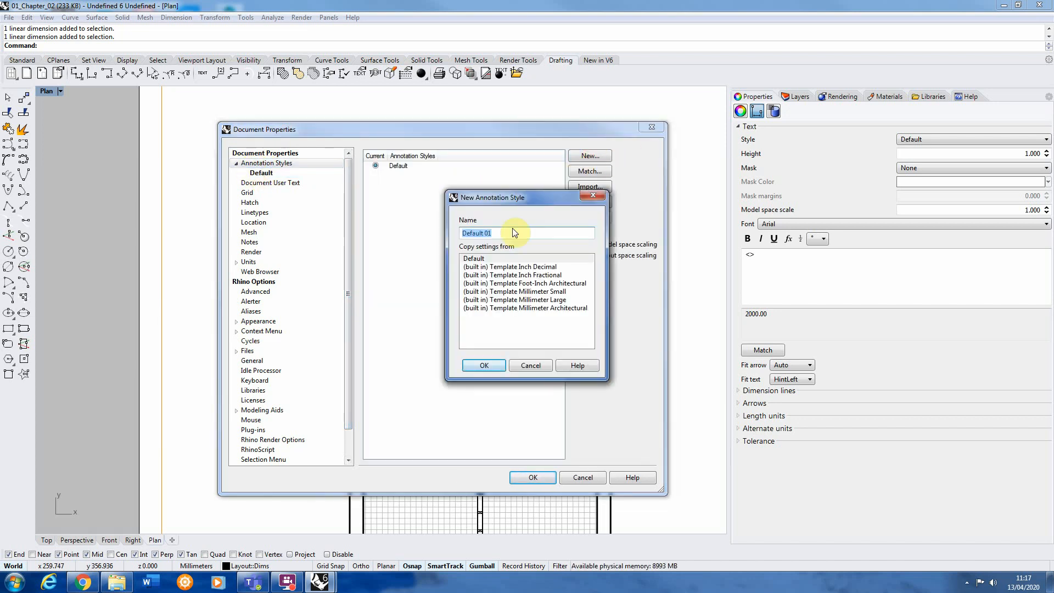
{"action": "type", "text": "St"}
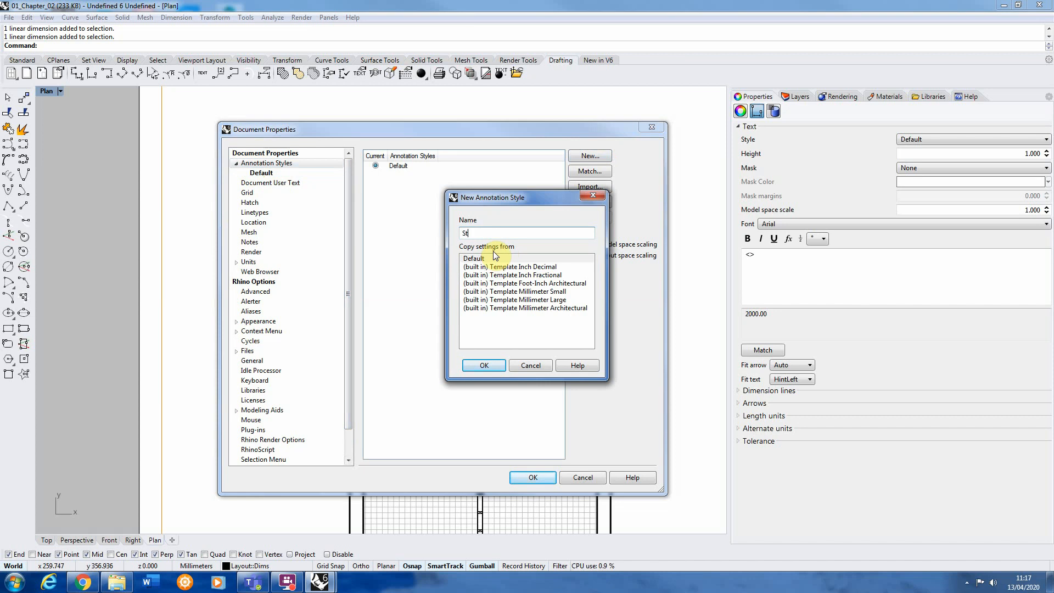
{"action": "type", "text": "1"}
{"action": "left_click", "coordinate": [484, 365]}
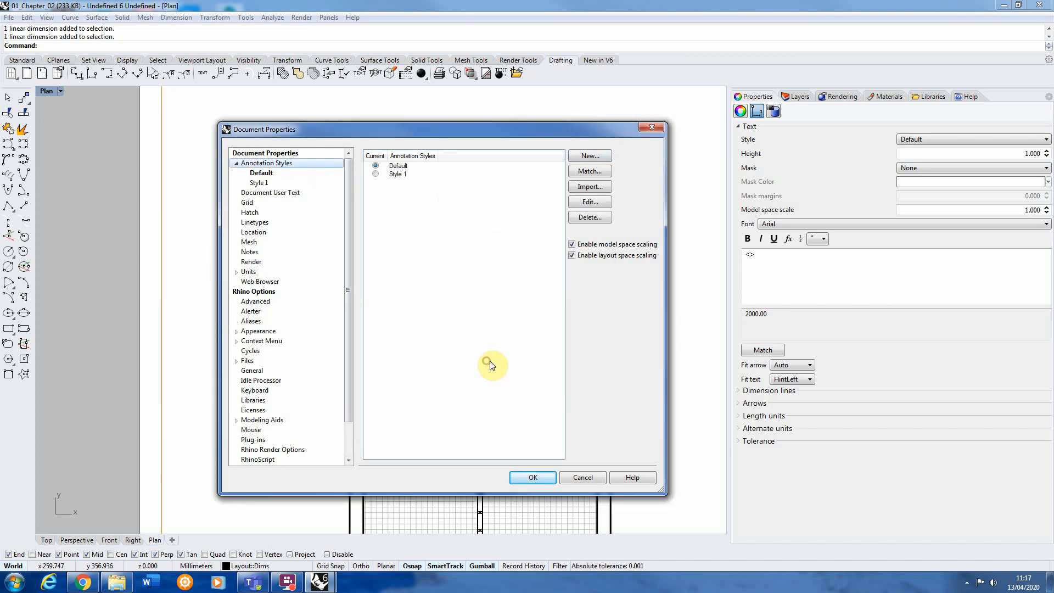
{"action": "left_click", "coordinate": [375, 175]}
Change the font of annotation style Style 1 to Futura-Medium
{"action": "left_click", "coordinate": [261, 183]}
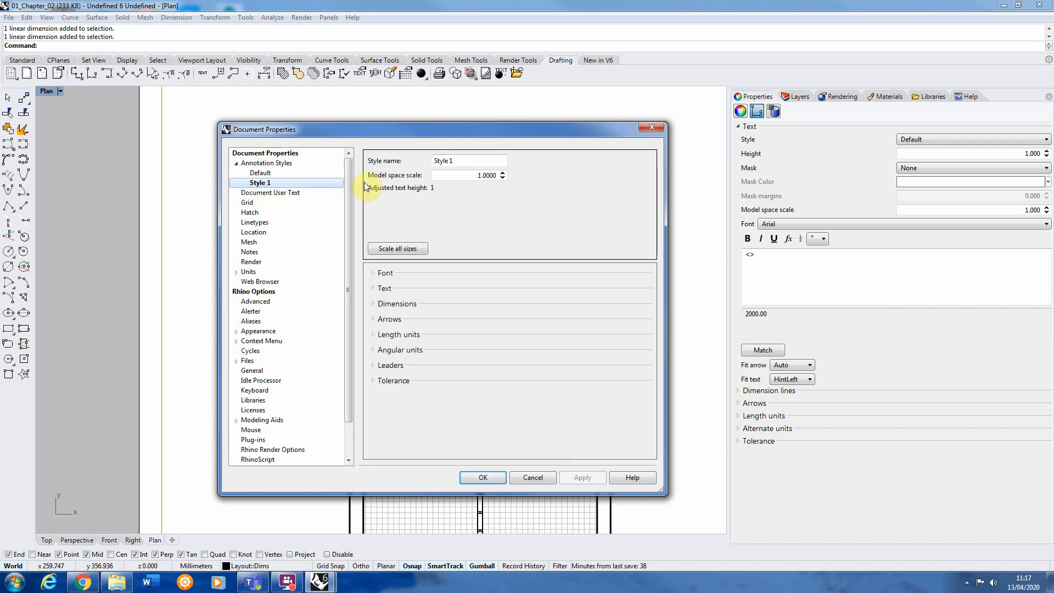
{"action": "left_click_drag", "start_coordinate": [380, 137], "coordinate": [489, 124]}
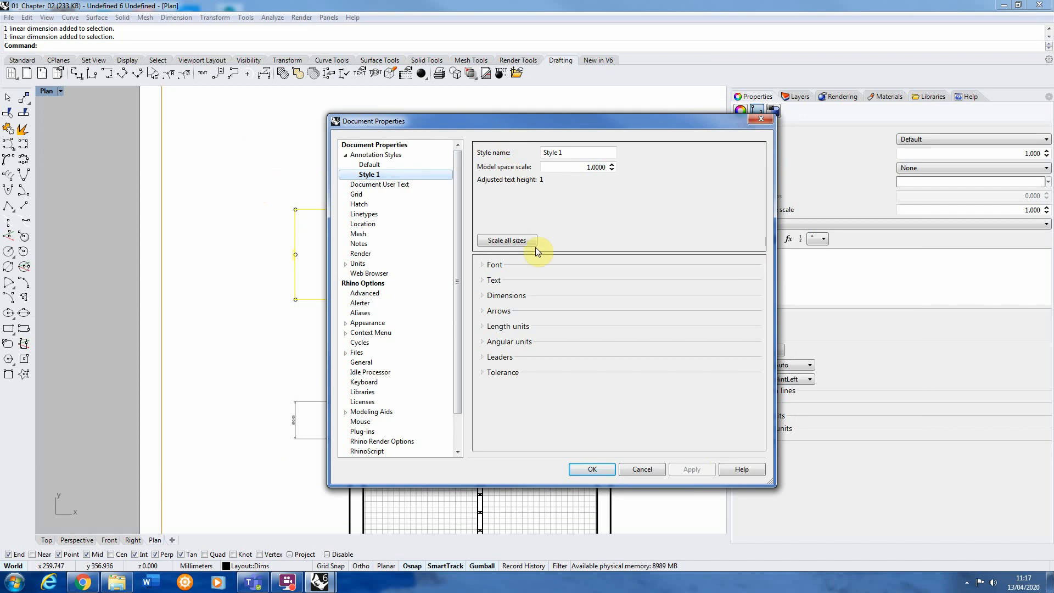
{"action": "left_click", "coordinate": [485, 266]}
{"action": "left_click", "coordinate": [583, 278]}
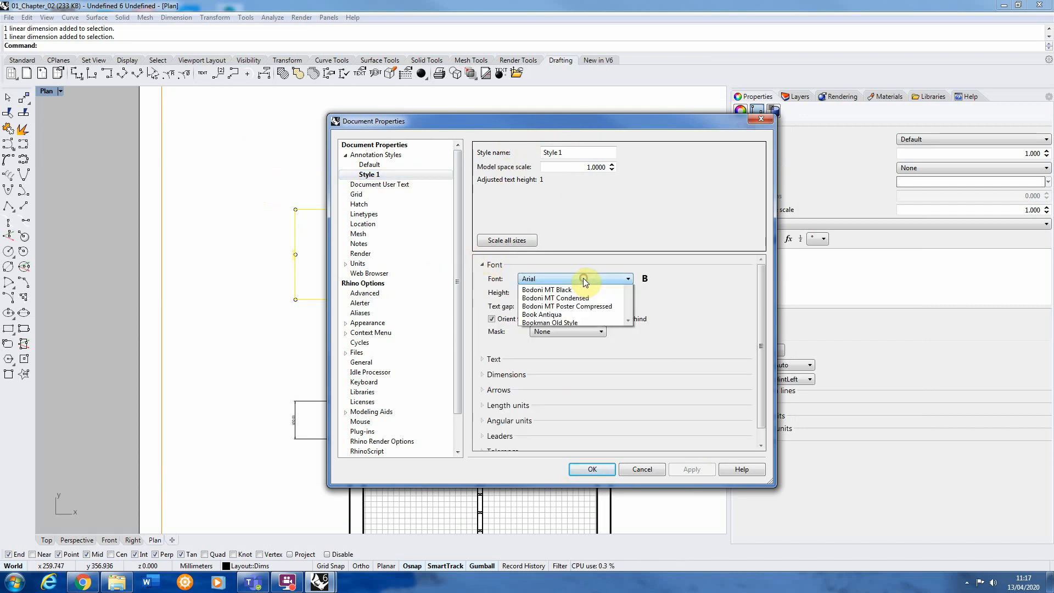
{"action": "left_click_drag", "start_coordinate": [628, 311], "coordinate": [636, 357]}
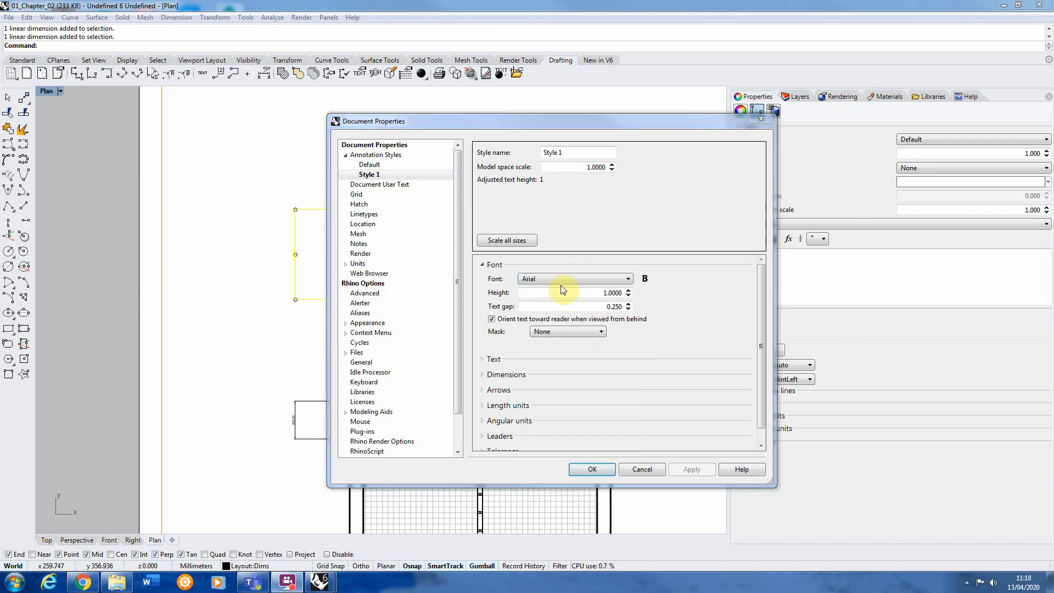
{"action": "left_click", "coordinate": [562, 280]}
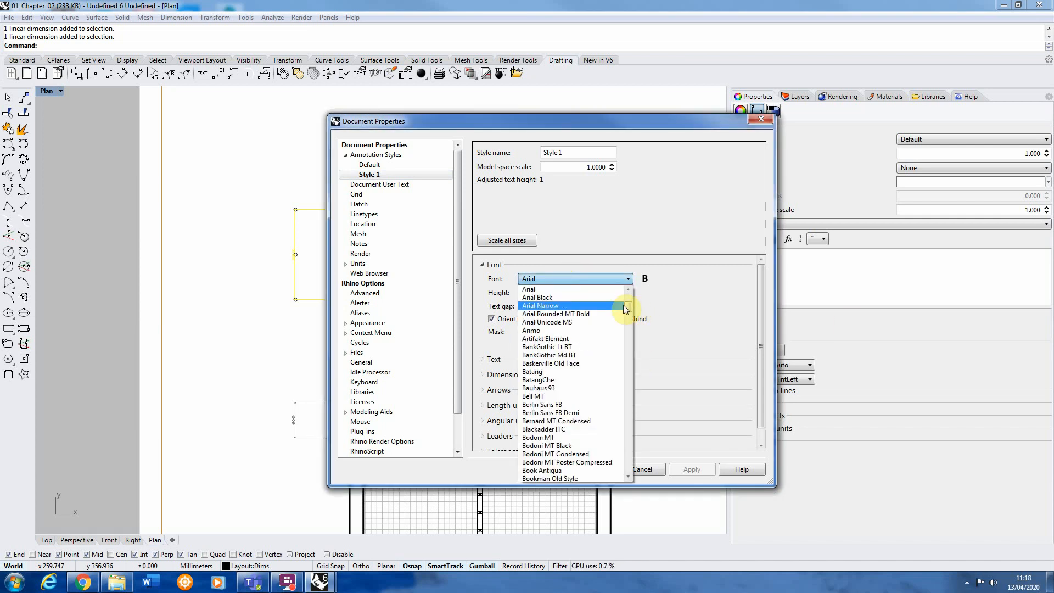
{"action": "left_click_drag", "start_coordinate": [629, 317], "coordinate": [627, 357]}
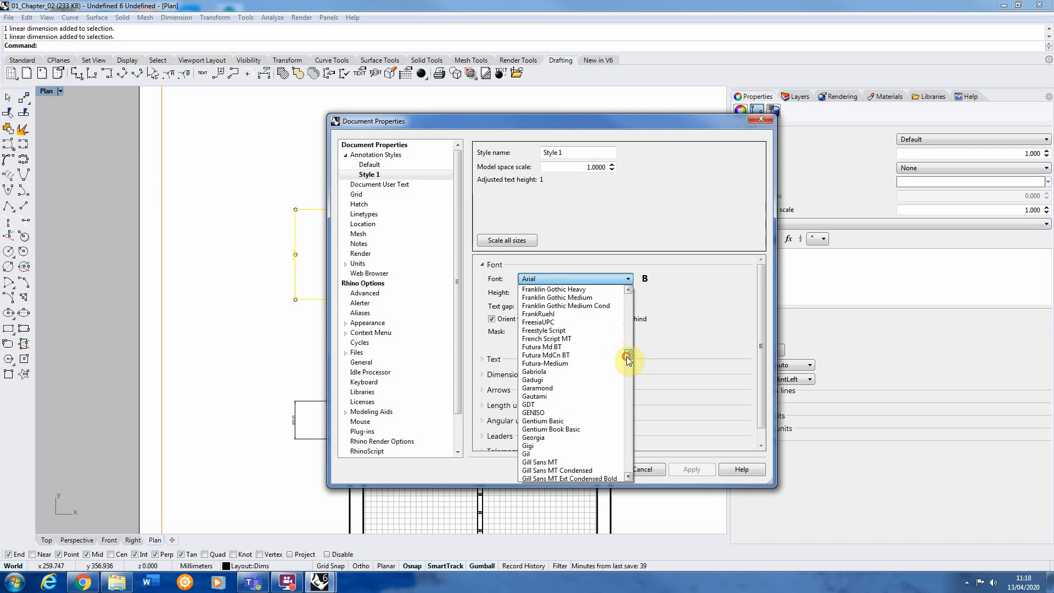
{"action": "left_click", "coordinate": [557, 366]}
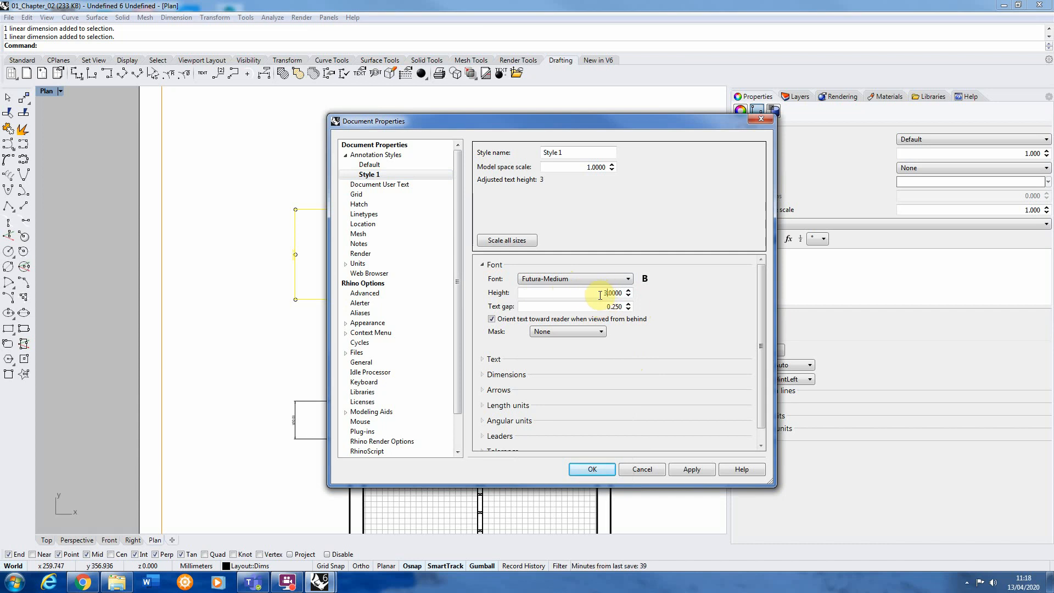
Set Style 1's text height to 4 and its text gap to 0.5
{"action": "key", "text": "BackSpace"}
{"action": "type", "text": "4"}
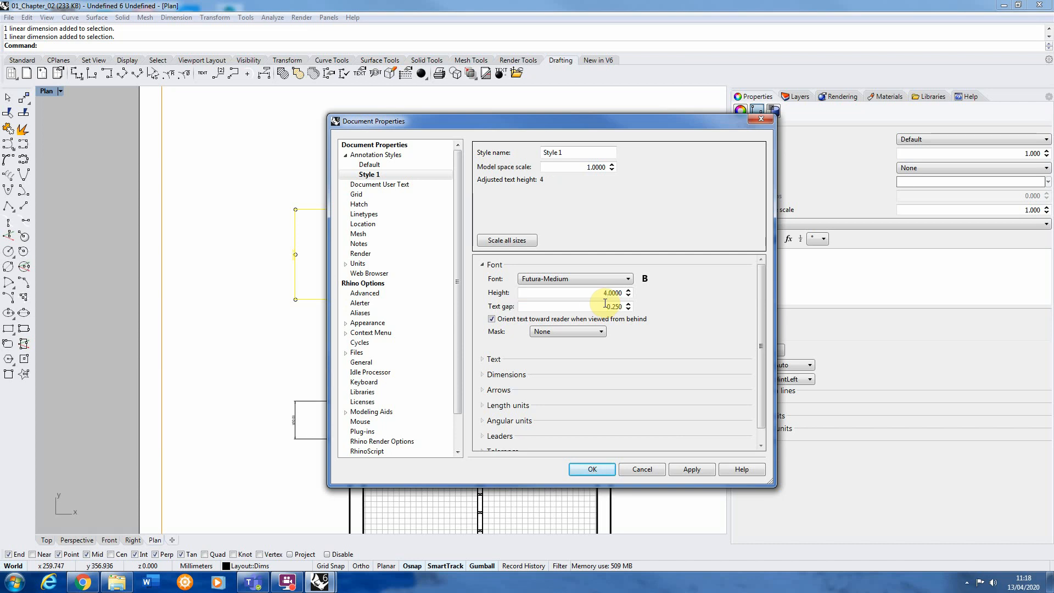
{"action": "left_click", "coordinate": [600, 309]}
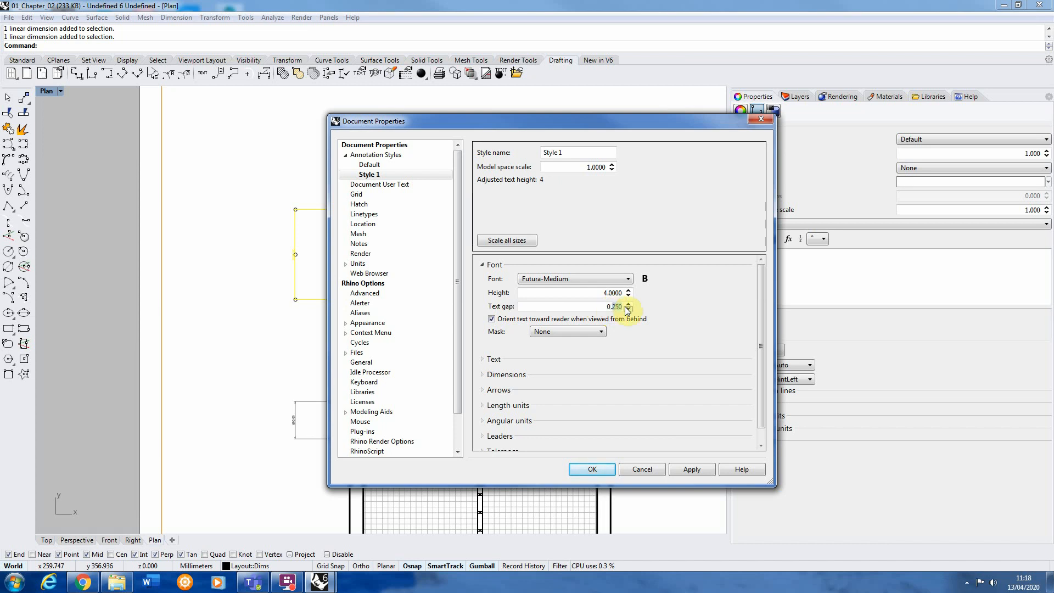
Examine Style 1's text alignment, dimension text placement and extension line settings
{"action": "left_click", "coordinate": [489, 362]}
{"action": "scroll", "coordinate": [549, 352], "scroll_direction": "down", "scroll_amount": 1}
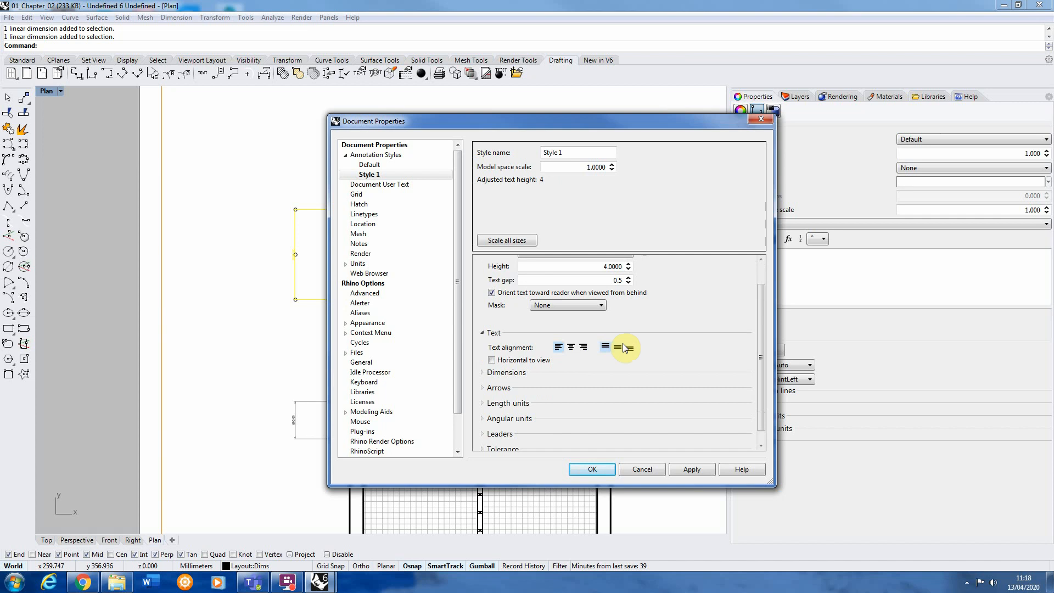
{"action": "scroll", "coordinate": [527, 360], "scroll_direction": "down", "scroll_amount": 1}
{"action": "left_click", "coordinate": [495, 360]}
{"action": "scroll", "coordinate": [495, 358], "scroll_direction": "down", "scroll_amount": 3}
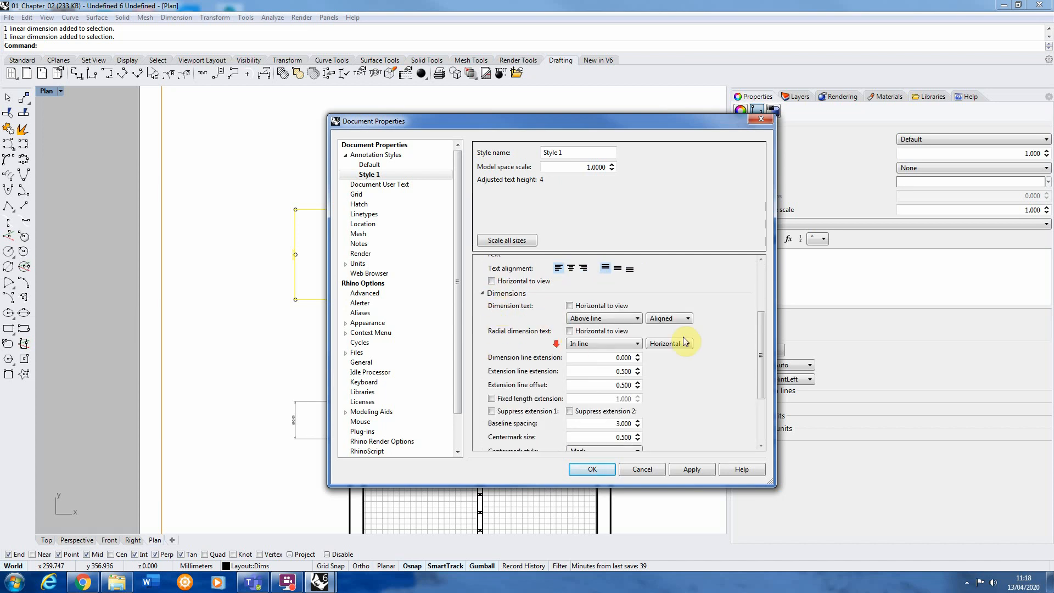
{"action": "scroll", "coordinate": [549, 324], "scroll_direction": "down", "scroll_amount": 1}
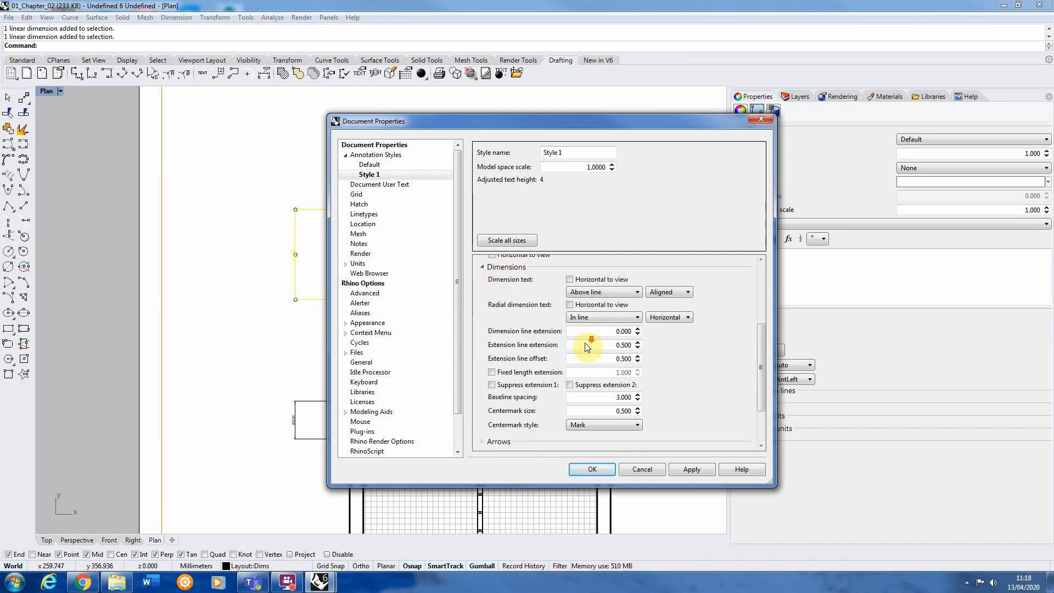
{"action": "scroll", "coordinate": [594, 288], "scroll_direction": "down", "scroll_amount": 1}
{"action": "scroll", "coordinate": [599, 351], "scroll_direction": "down", "scroll_amount": 1}
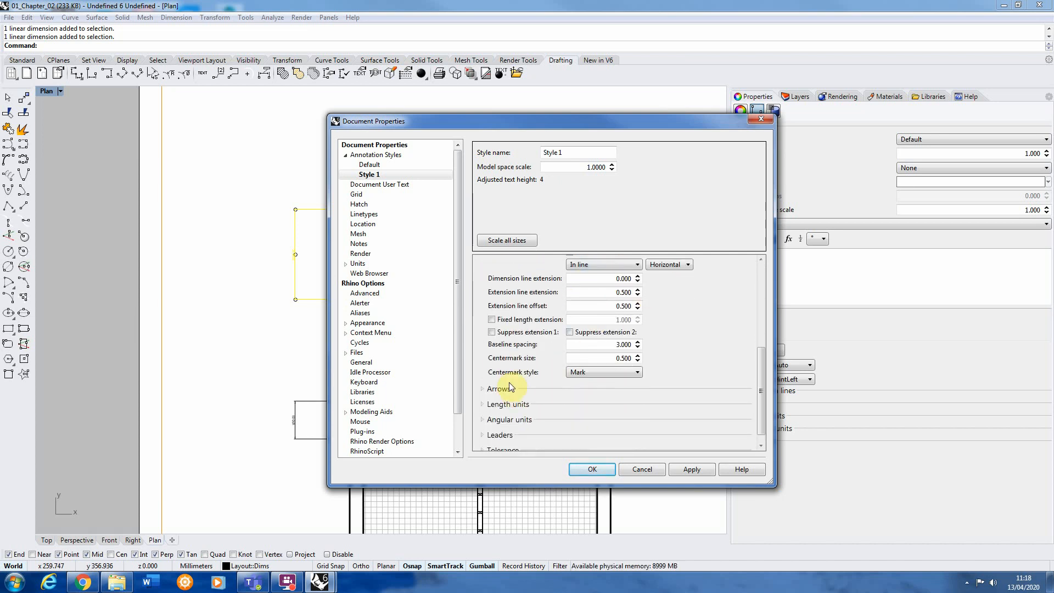
Give Style 1 Tick arrowheads at size 3 and a Dot leader arrowhead at size 3
{"action": "left_click", "coordinate": [498, 388]}
{"action": "scroll", "coordinate": [566, 338], "scroll_direction": "down", "scroll_amount": 2}
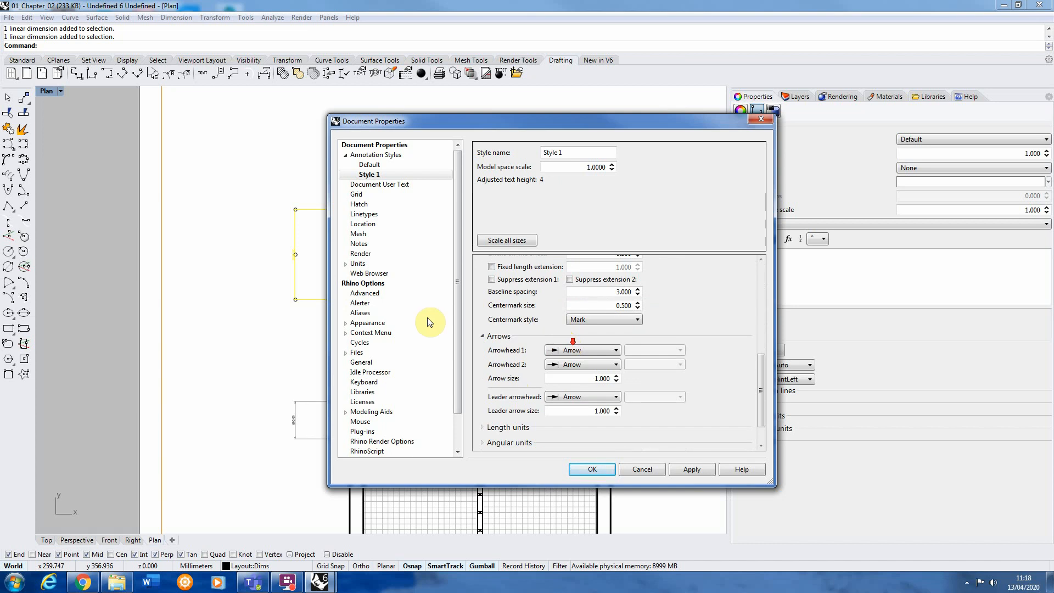
{"action": "left_click", "coordinate": [562, 350]}
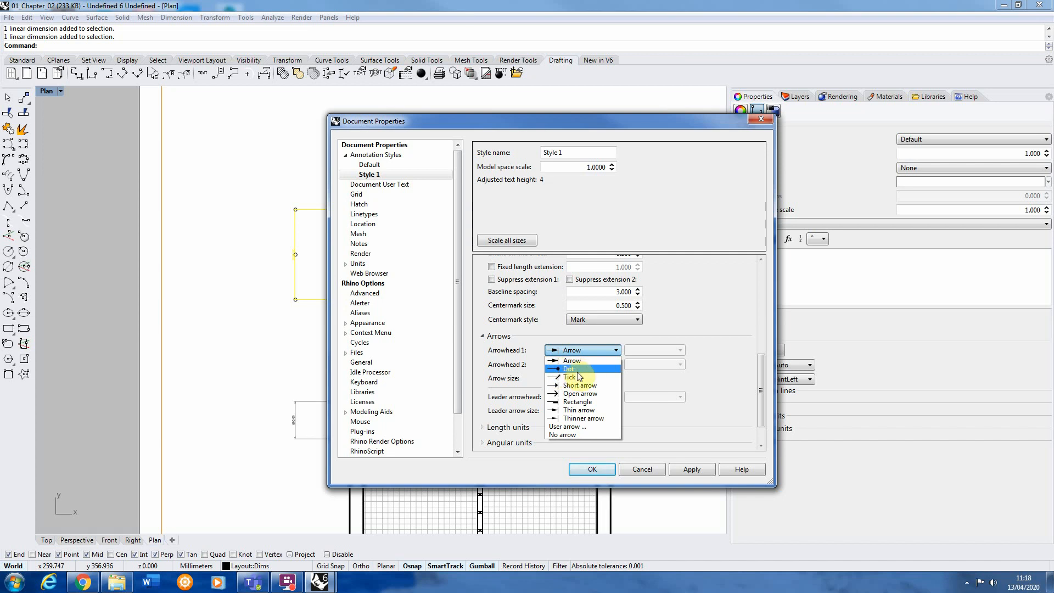
{"action": "left_click", "coordinate": [570, 377]}
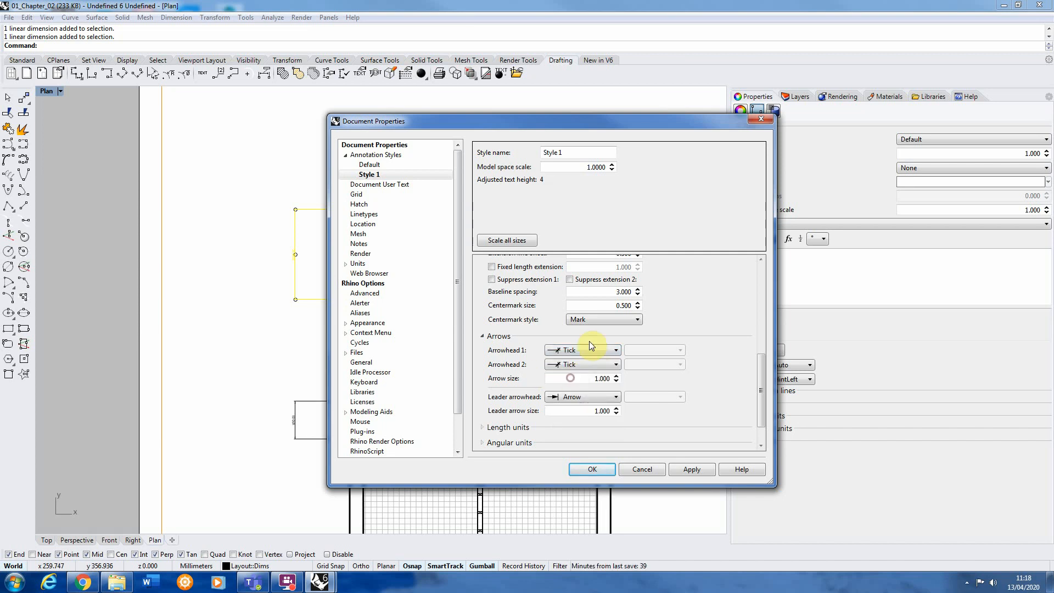
{"action": "left_click", "coordinate": [556, 401]}
{"action": "left_click", "coordinate": [563, 413]}
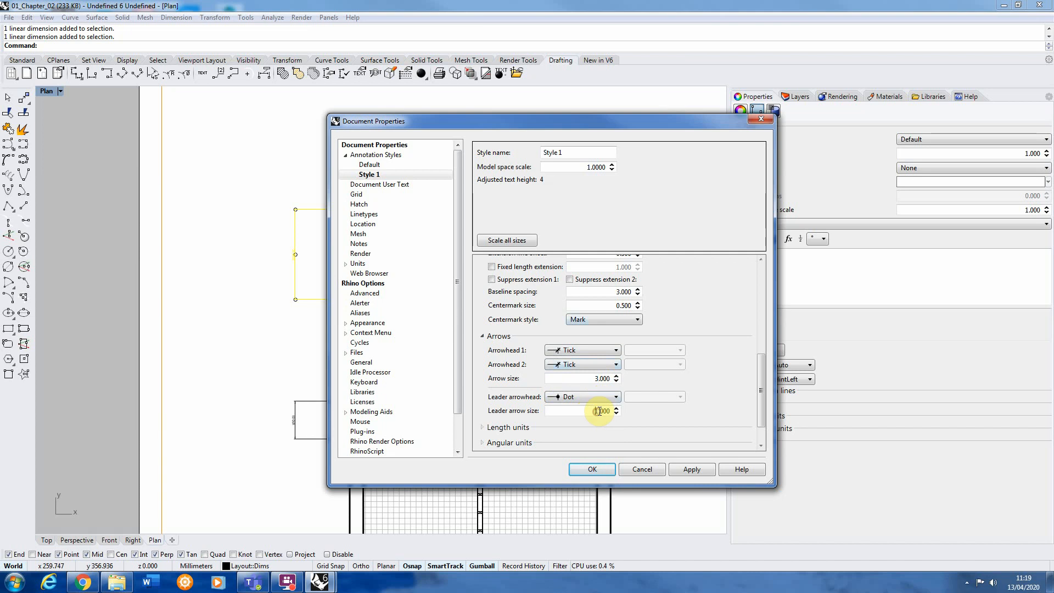
Review Style 1's length unit settings and save the style's changes to the document
{"action": "left_click", "coordinate": [501, 427]}
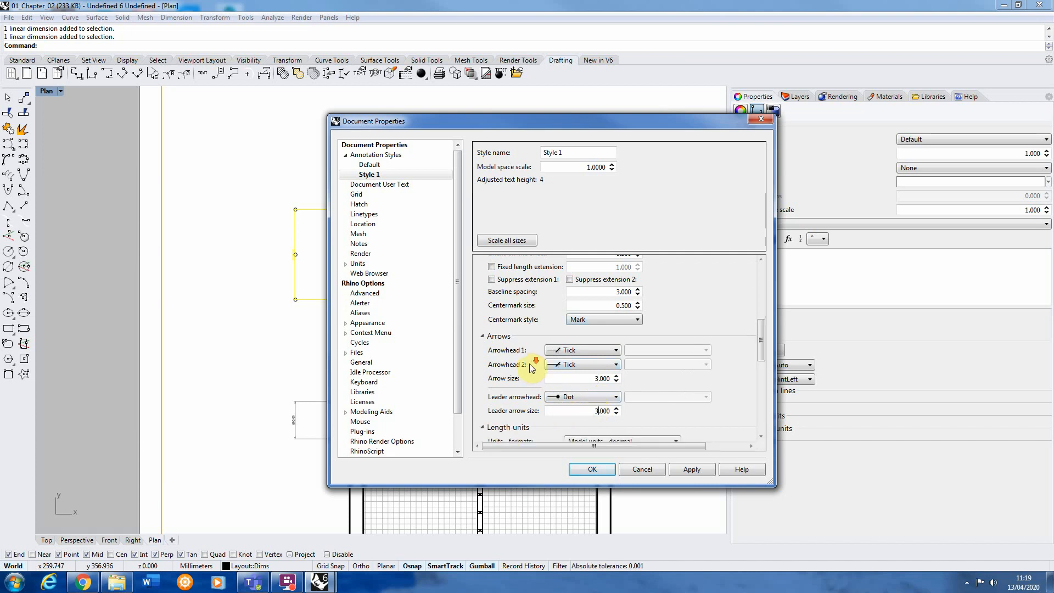
{"action": "scroll", "coordinate": [596, 367], "scroll_direction": "down", "scroll_amount": 5}
{"action": "scroll", "coordinate": [501, 401], "scroll_direction": "down", "scroll_amount": 3}
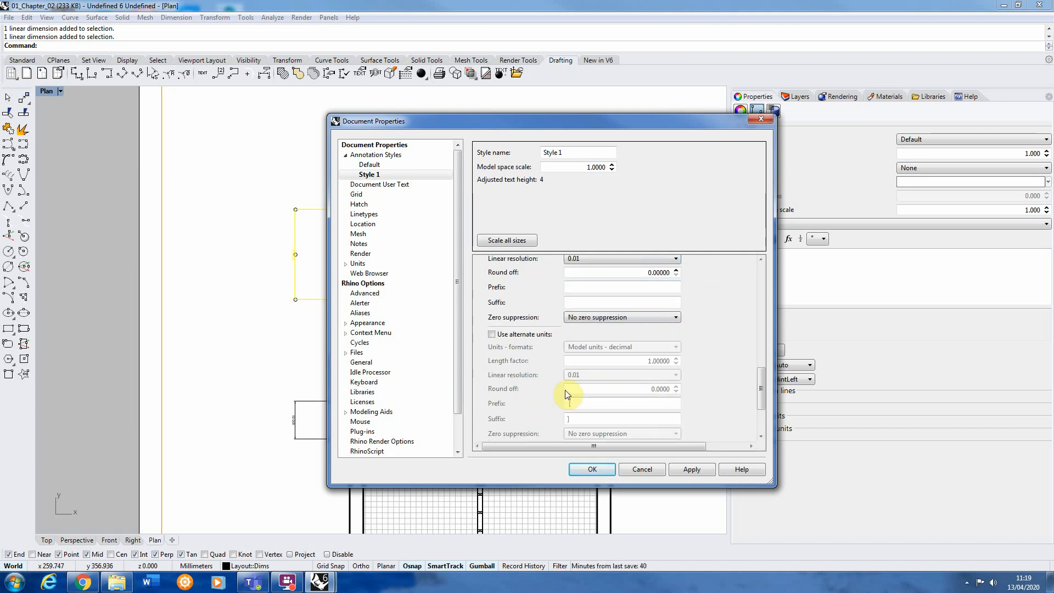
{"action": "scroll", "coordinate": [497, 411], "scroll_direction": "up", "scroll_amount": 5}
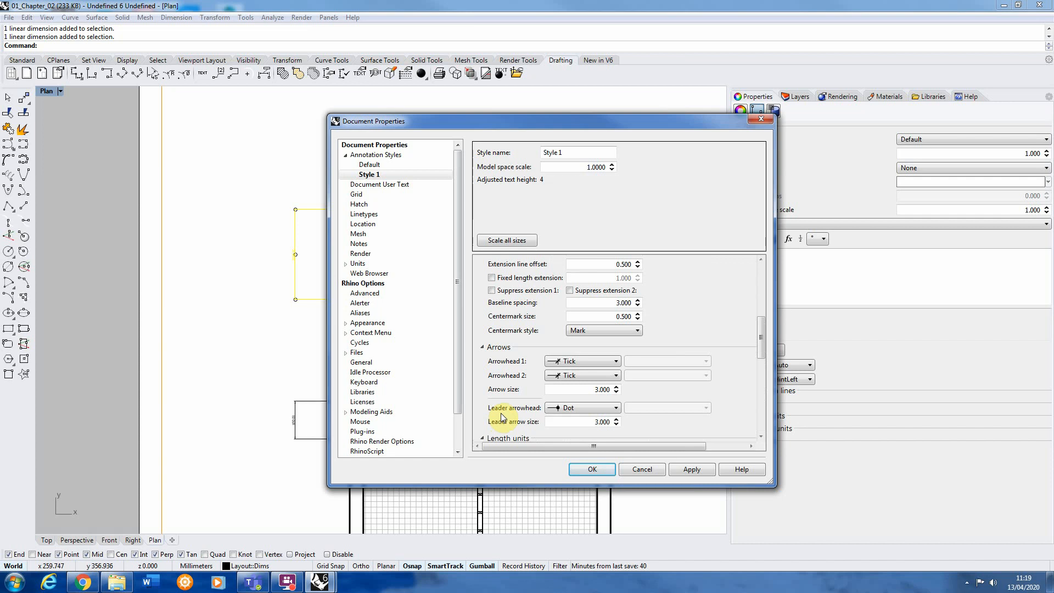
{"action": "left_click", "coordinate": [483, 347]}
{"action": "left_click", "coordinate": [493, 365]}
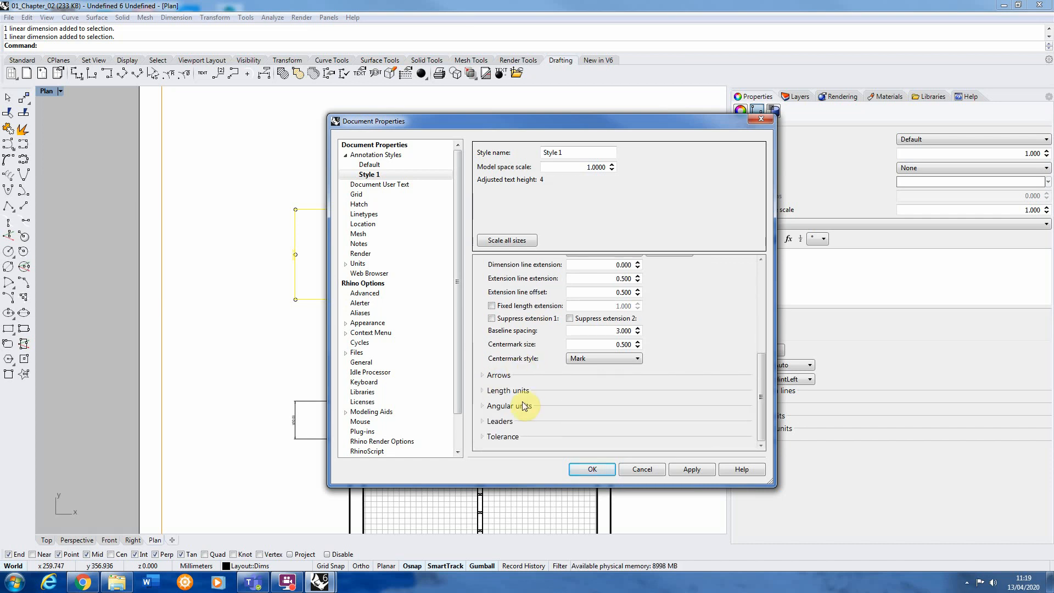
{"action": "scroll", "coordinate": [520, 404], "scroll_direction": "up", "scroll_amount": 5}
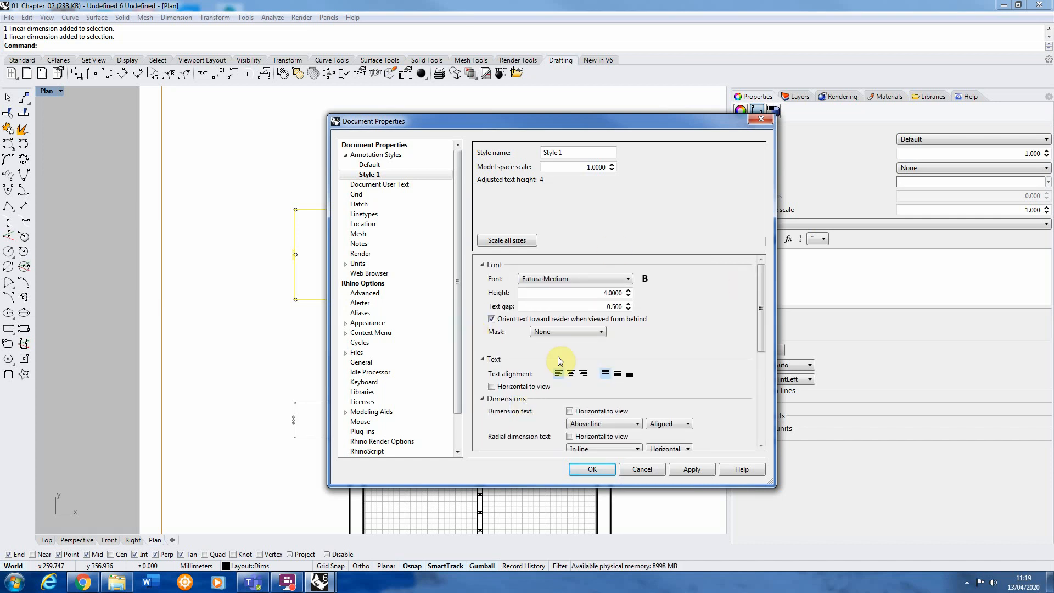
{"action": "left_click", "coordinate": [689, 469]}
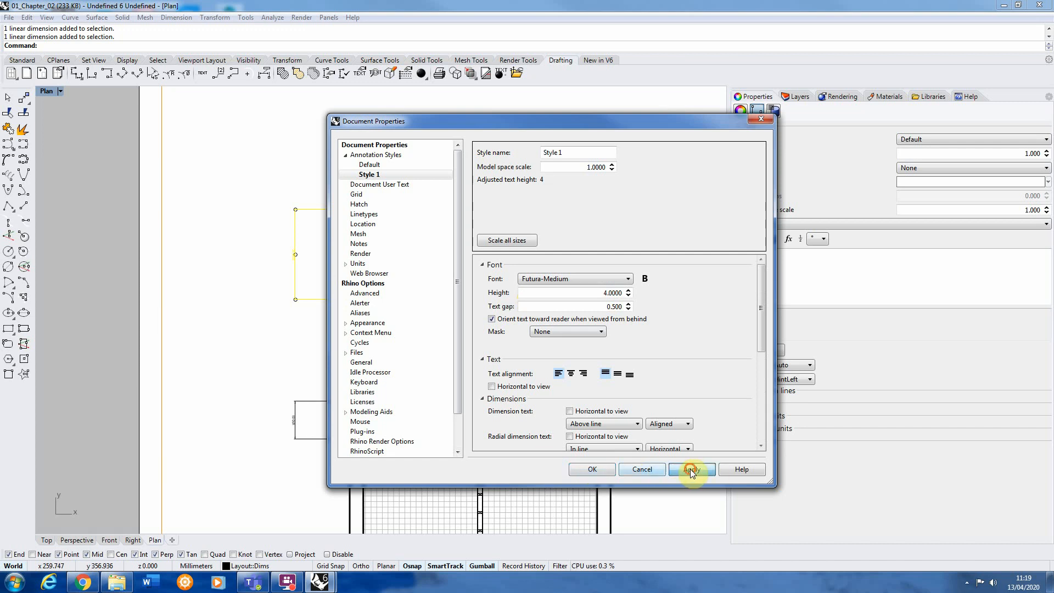
{"action": "left_click", "coordinate": [594, 470]}
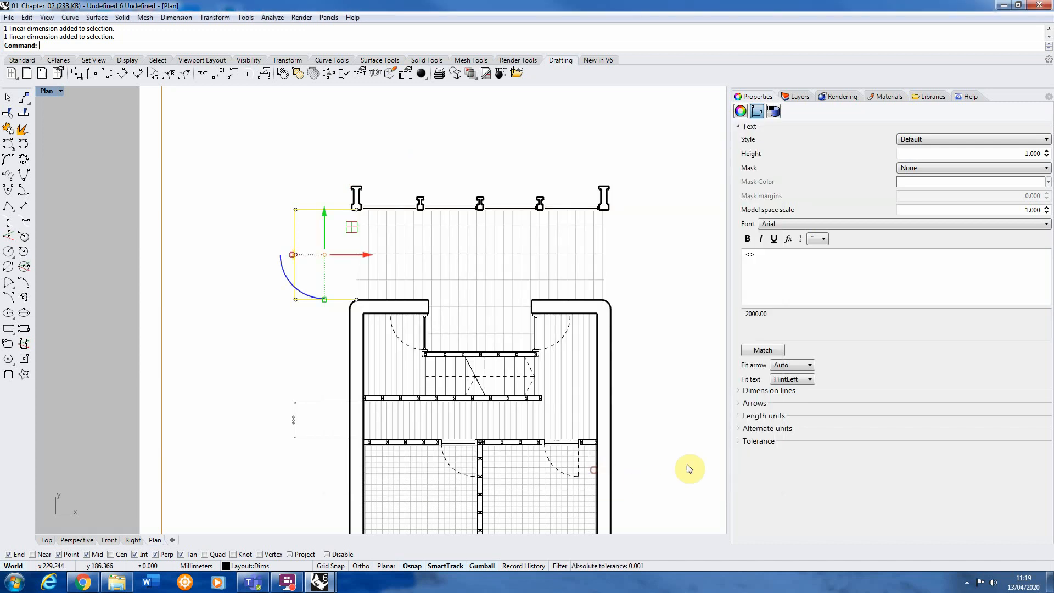
Assign Style 1 to the 2000 dimension beside the terrace at the upper end of the plan
{"action": "left_click", "coordinate": [269, 175]}
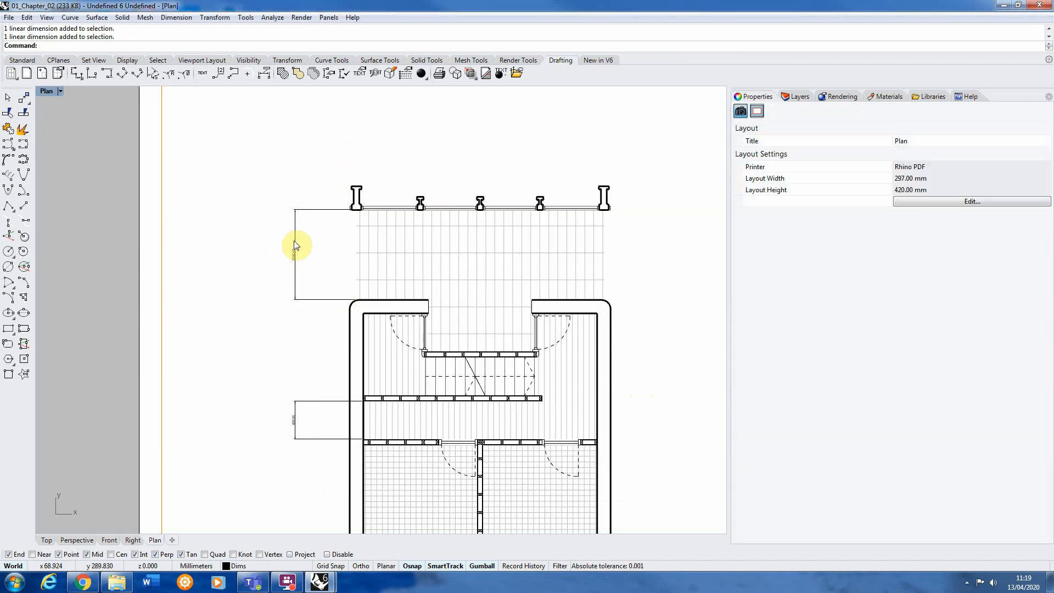
{"action": "left_click", "coordinate": [295, 226]}
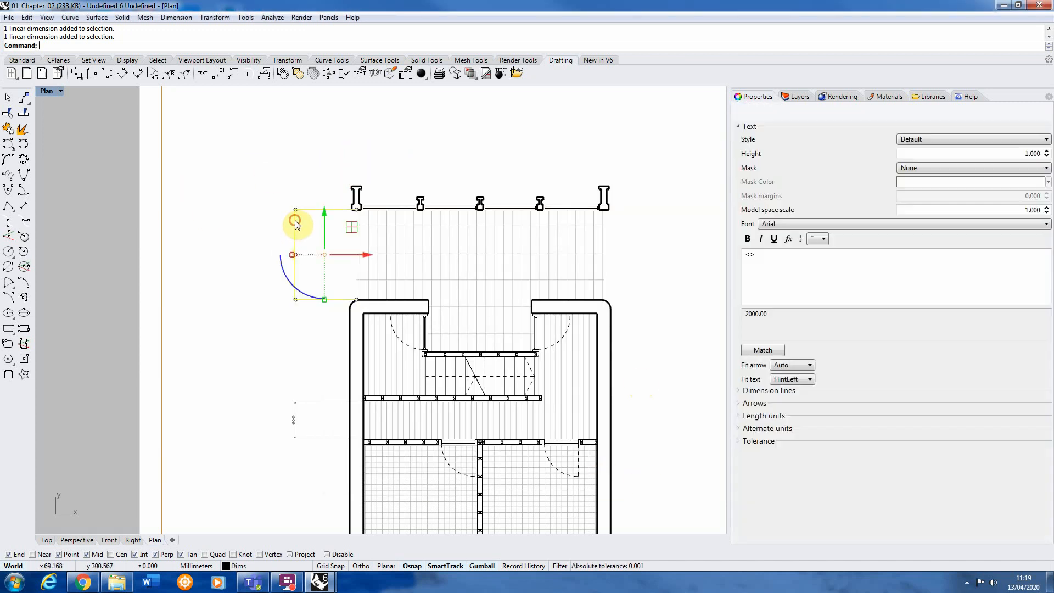
{"action": "left_click", "coordinate": [925, 141]}
{"action": "left_click", "coordinate": [952, 165]}
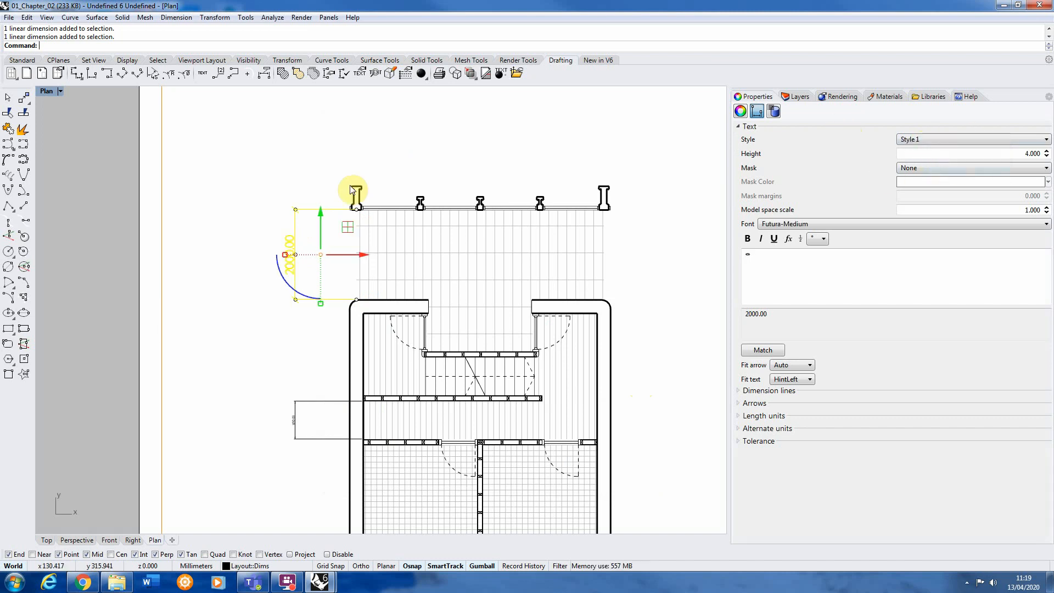
{"action": "left_click", "coordinate": [267, 237]}
{"action": "scroll", "coordinate": [225, 288], "scroll_direction": "up", "scroll_amount": 3}
{"action": "scroll", "coordinate": [336, 235], "scroll_direction": "down", "scroll_amount": 2}
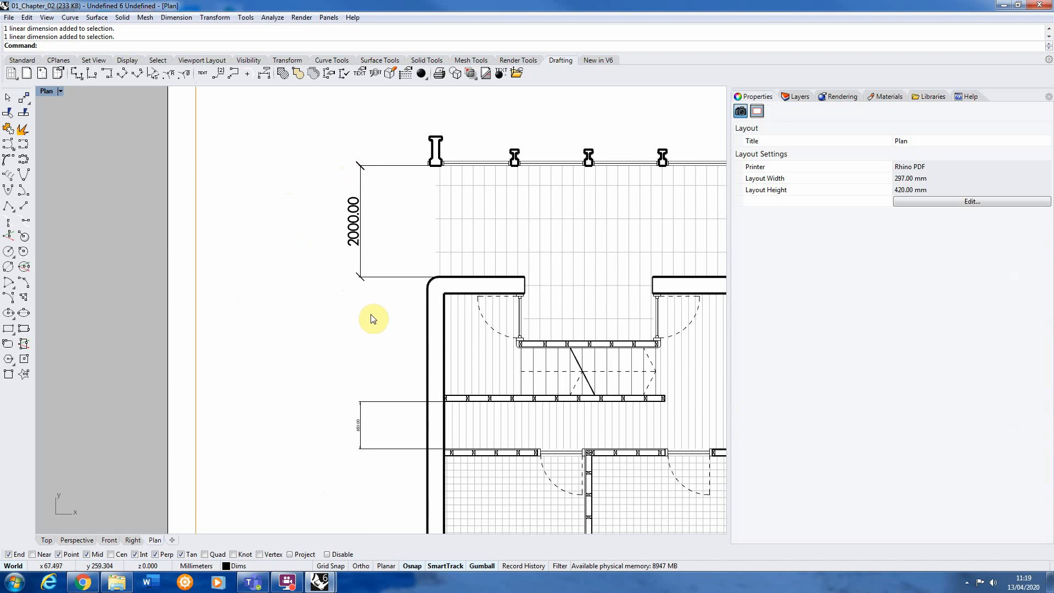
Assign Style 1 to the 850 dimension beside the corridor and inspect its text against the dimension line
{"action": "left_click", "coordinate": [358, 424]}
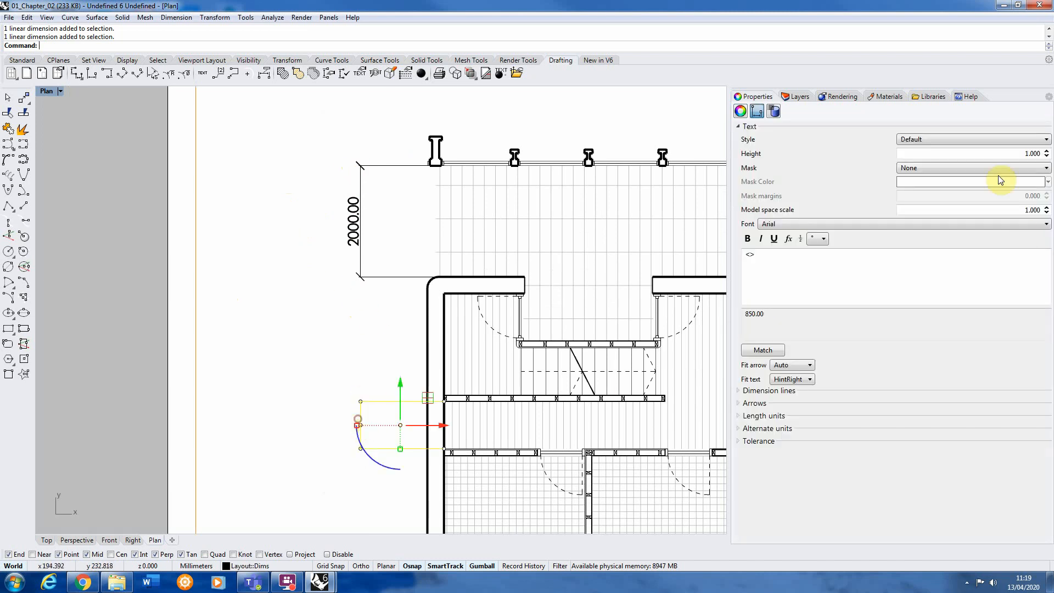
{"action": "left_click", "coordinate": [964, 139]}
{"action": "left_click", "coordinate": [965, 164]}
{"action": "left_click", "coordinate": [298, 349]}
{"action": "scroll", "coordinate": [324, 364], "scroll_direction": "down", "scroll_amount": 2}
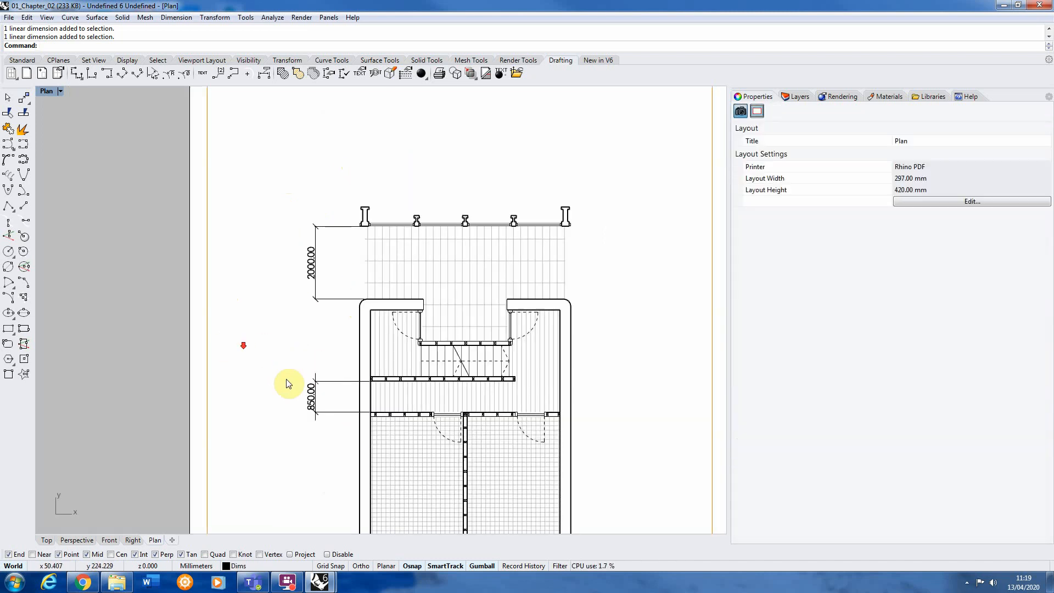
{"action": "scroll", "coordinate": [285, 381], "scroll_direction": "up", "scroll_amount": 3}
{"action": "scroll", "coordinate": [337, 400], "scroll_direction": "down", "scroll_amount": 3}
{"action": "scroll", "coordinate": [287, 405], "scroll_direction": "up", "scroll_amount": 5}
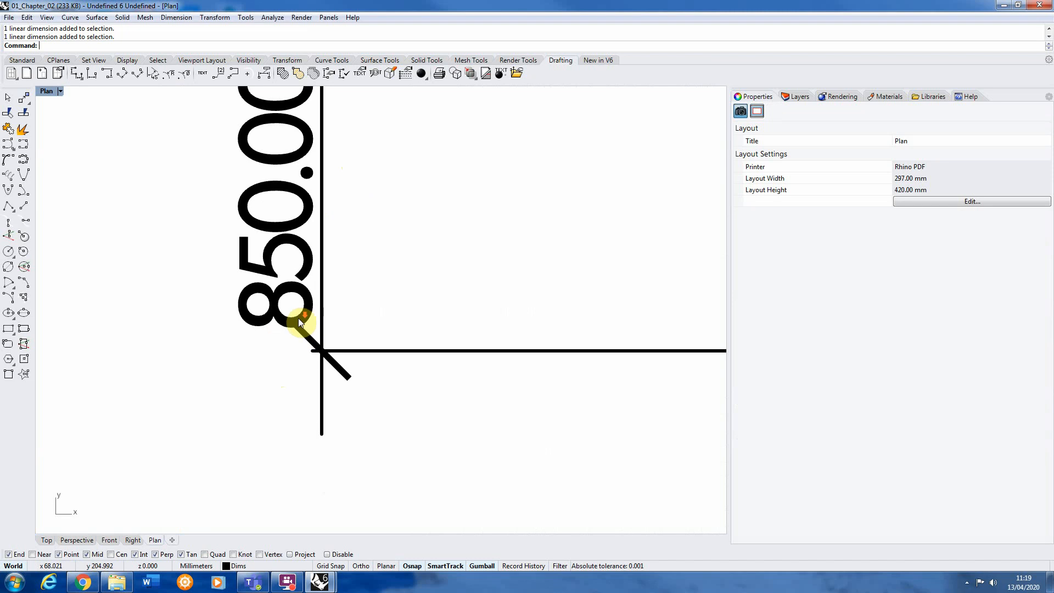
Set Style 1's text gap to 2 in the document's annotation styles and apply the change
{"action": "scroll", "coordinate": [298, 318], "scroll_direction": "down", "scroll_amount": 4}
{"action": "left_click", "coordinate": [286, 265]}
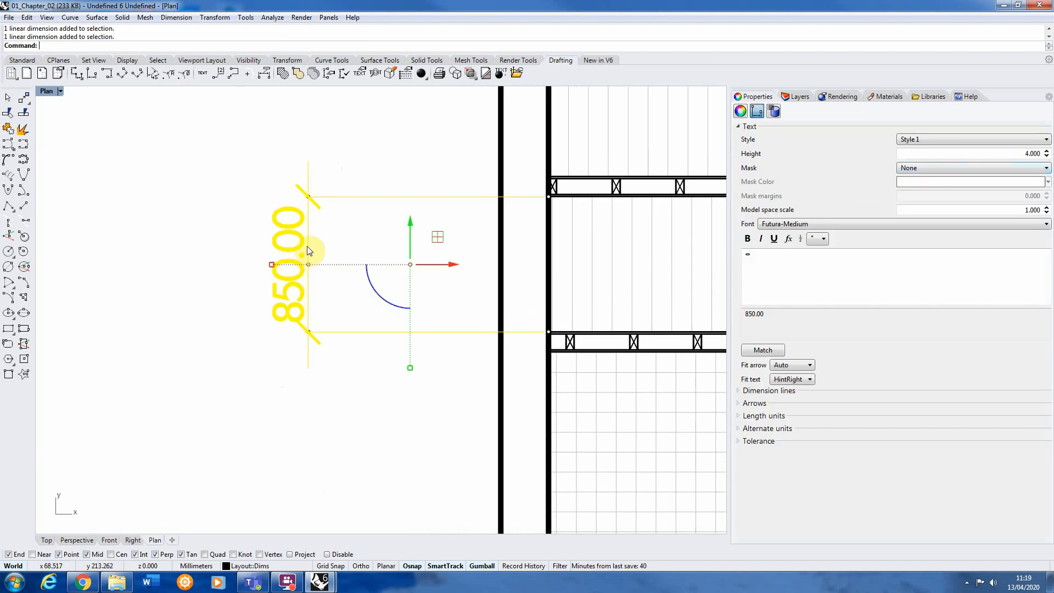
{"action": "left_click", "coordinate": [8, 17]}
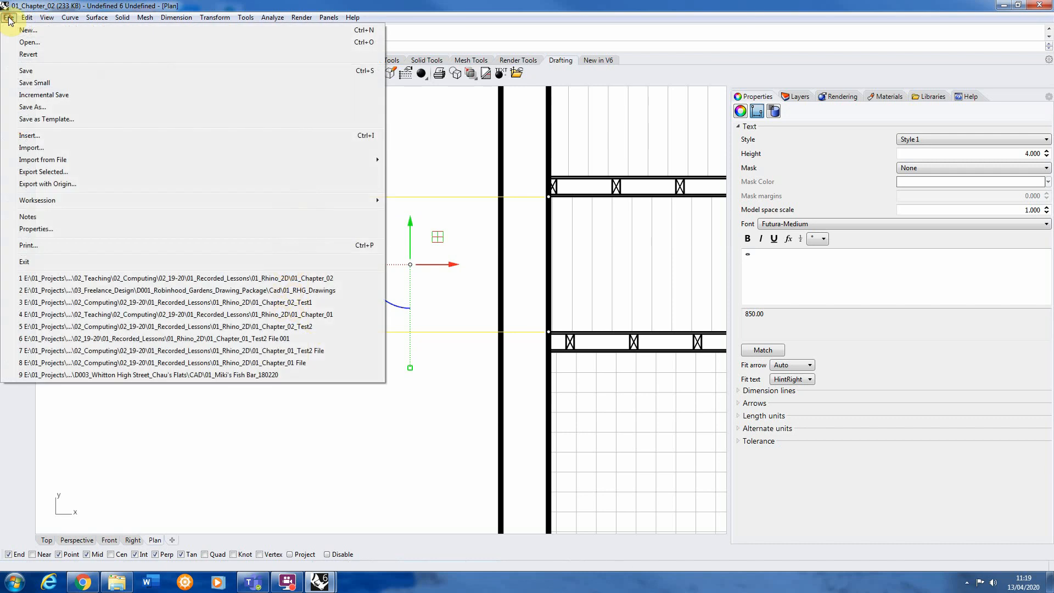
{"action": "left_click", "coordinate": [35, 229]}
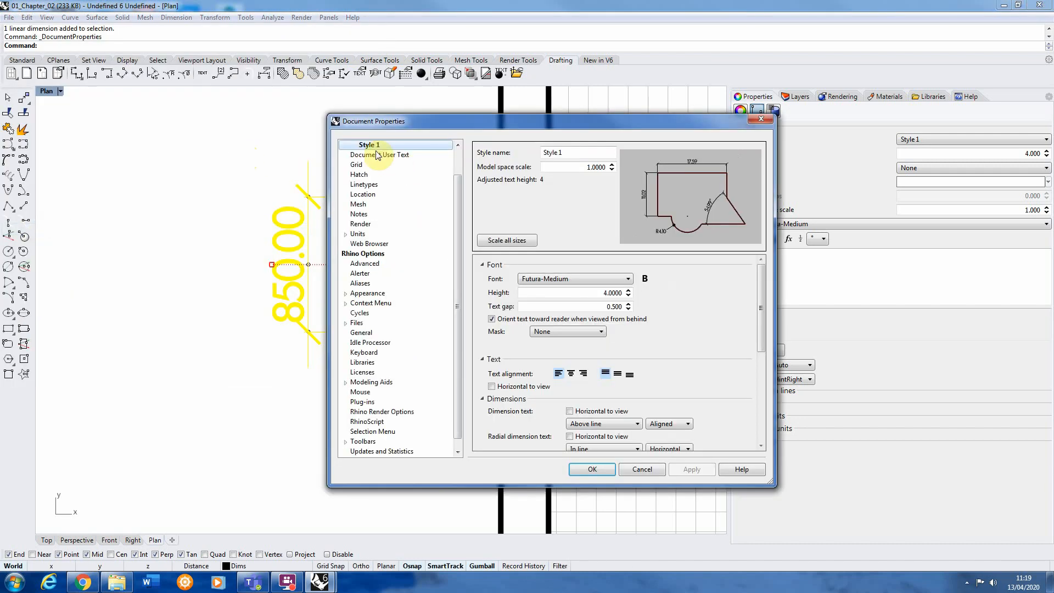
{"action": "scroll", "coordinate": [454, 200], "scroll_direction": "up", "scroll_amount": 1}
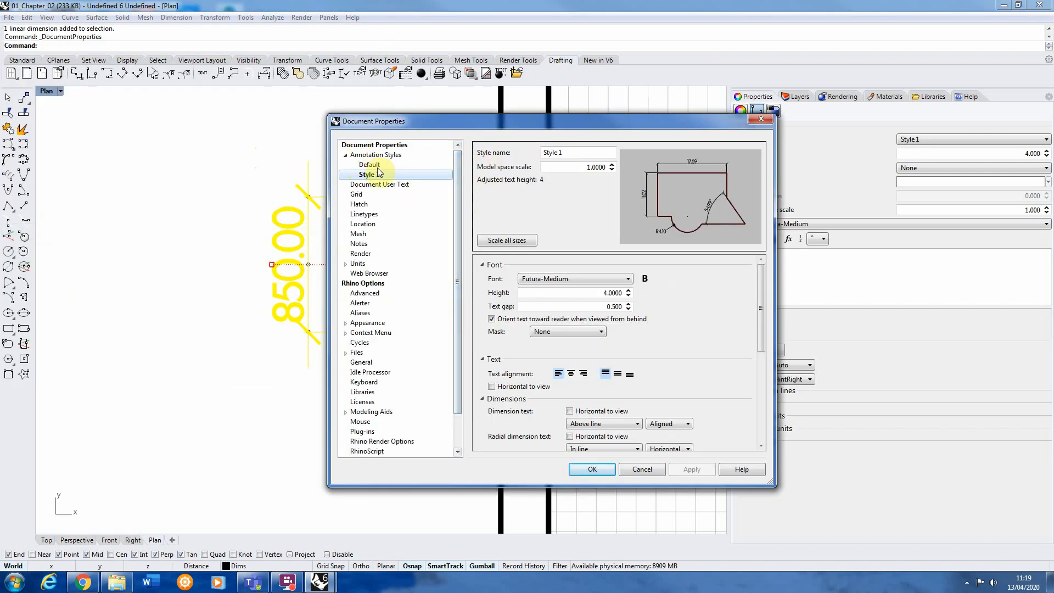
{"action": "double_click", "coordinate": [611, 307]}
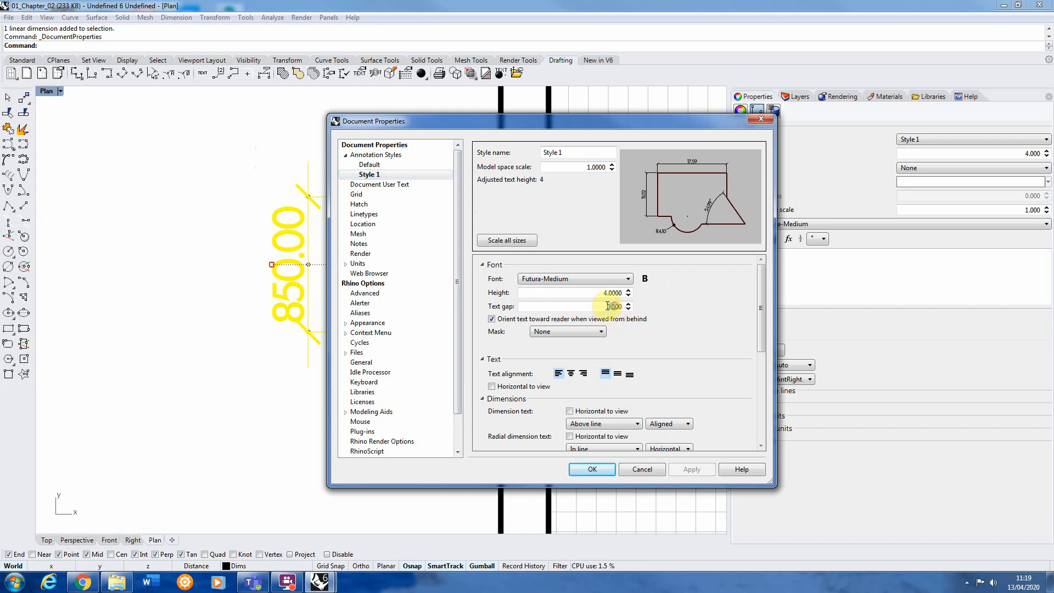
{"action": "type", "text": "200"}
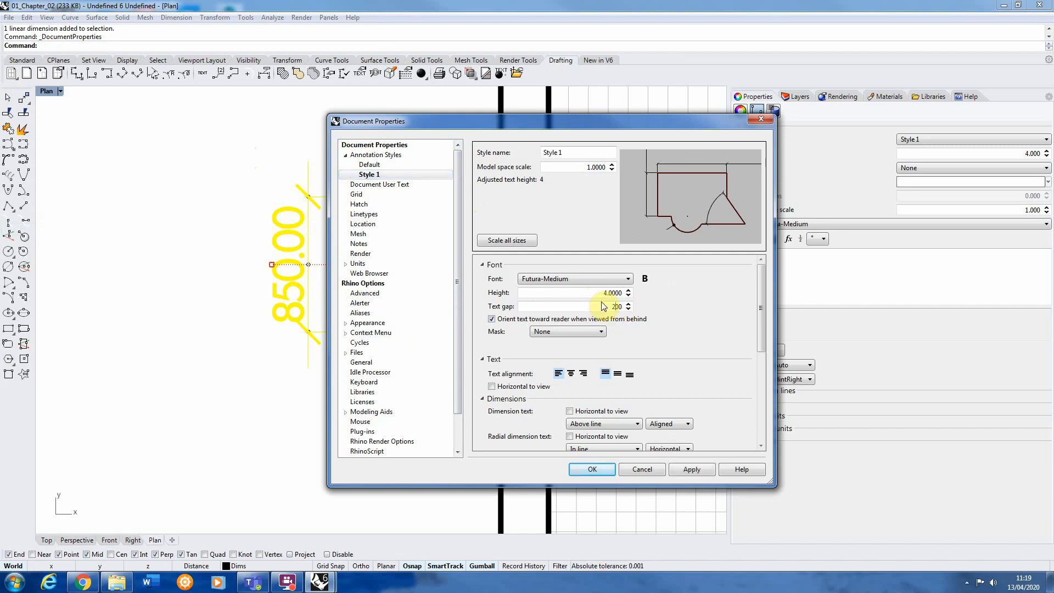
{"action": "type", "text": "."}
{"action": "left_click", "coordinate": [583, 295]}
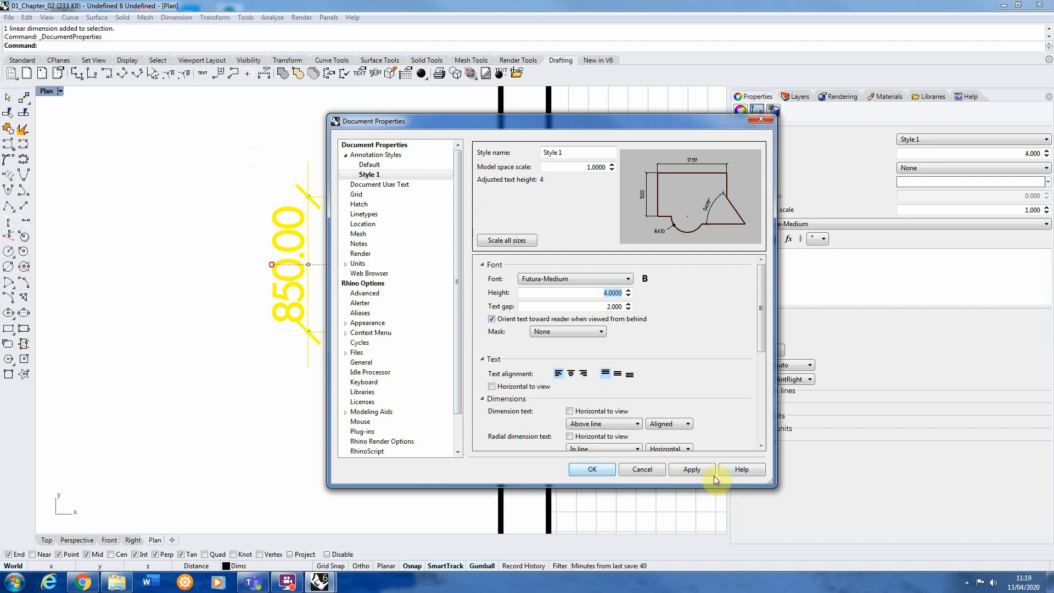
{"action": "left_click", "coordinate": [709, 471]}
{"action": "left_click", "coordinate": [592, 469]}
{"action": "key", "text": "Escape"}
Examine the text spacing and legibility of both restyled dimensions against the plan
{"action": "scroll", "coordinate": [329, 341], "scroll_direction": "up", "scroll_amount": 3}
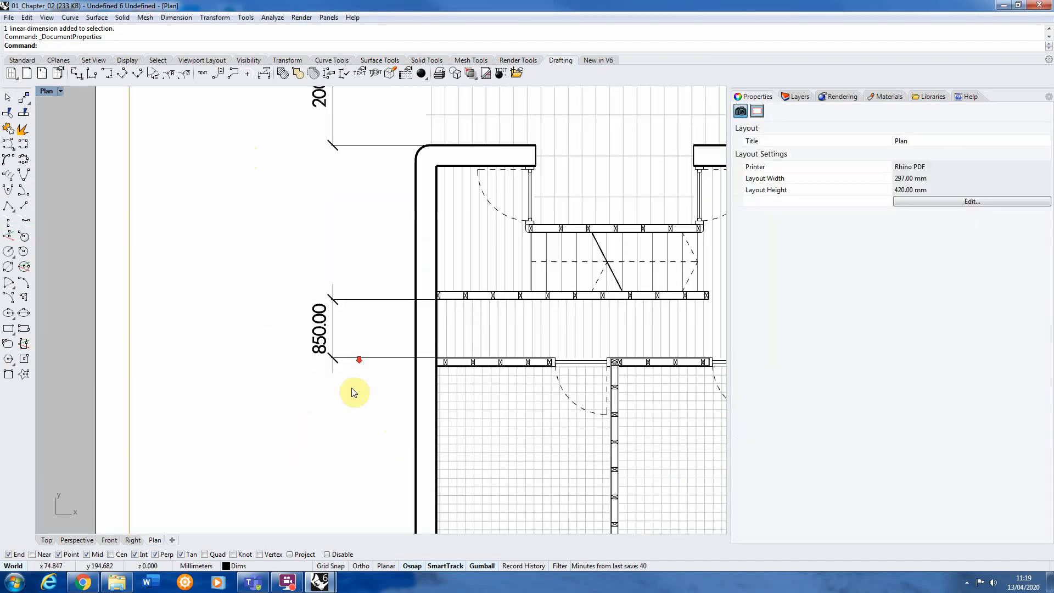
{"action": "scroll", "coordinate": [341, 159], "scroll_direction": "down", "scroll_amount": 2}
{"action": "scroll", "coordinate": [278, 236], "scroll_direction": "up", "scroll_amount": 1}
{"action": "scroll", "coordinate": [340, 341], "scroll_direction": "down", "scroll_amount": 2}
{"action": "scroll", "coordinate": [377, 335], "scroll_direction": "up", "scroll_amount": 2}
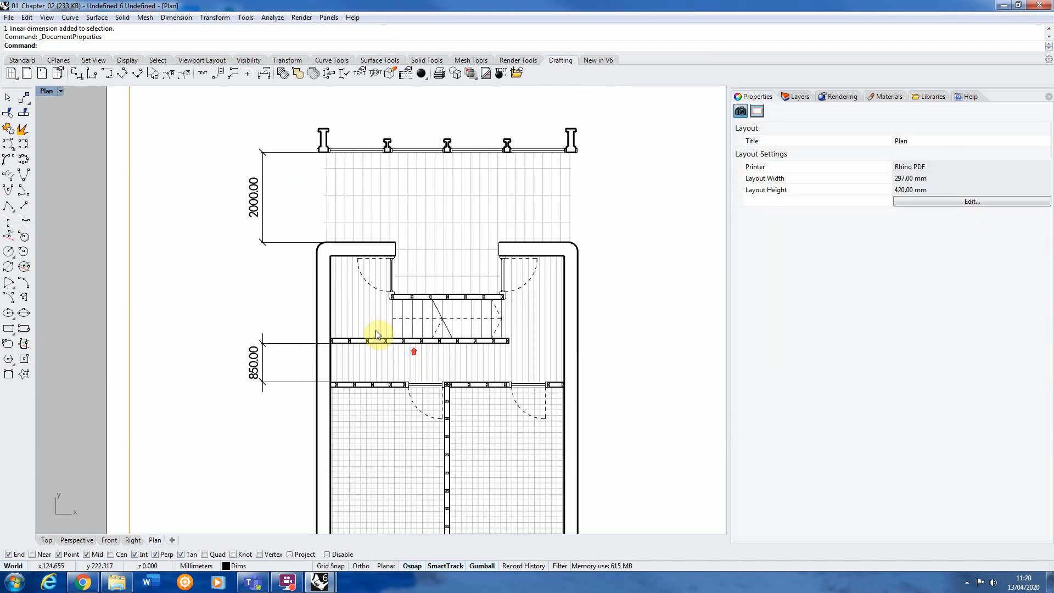
{"action": "scroll", "coordinate": [305, 292], "scroll_direction": "down", "scroll_amount": 4}
{"action": "scroll", "coordinate": [306, 293], "scroll_direction": "up", "scroll_amount": 6}
{"action": "scroll", "coordinate": [307, 291], "scroll_direction": "down", "scroll_amount": 2}
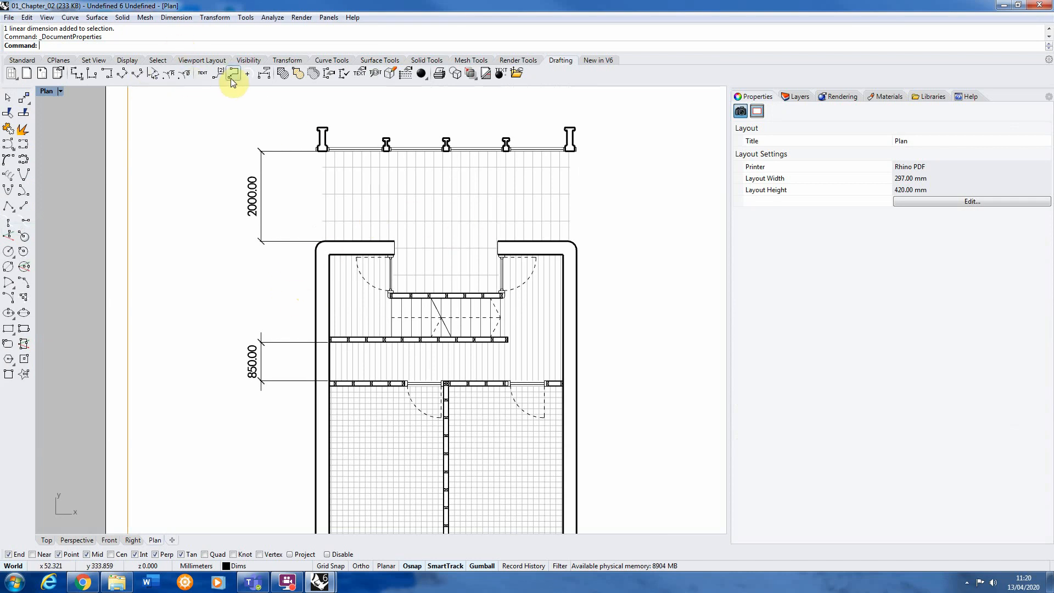
Place the text "Kitchen" in Style 1 at height 4 mm in the lower-right room and check its text properties
{"action": "left_click", "coordinate": [202, 73]}
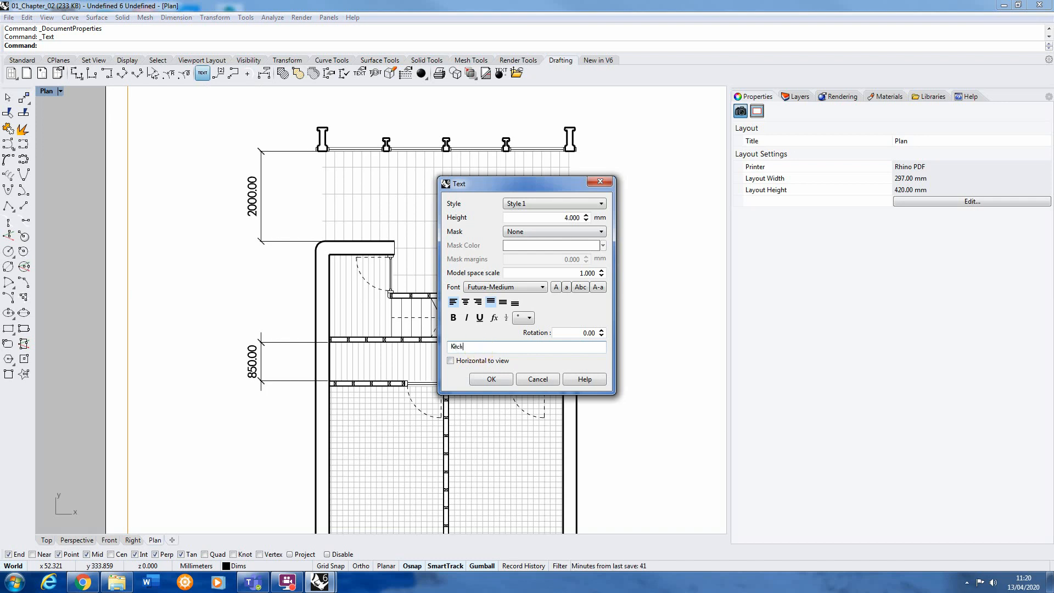
{"action": "type", "text": "Kitchen"}
{"action": "left_click", "coordinate": [491, 379]}
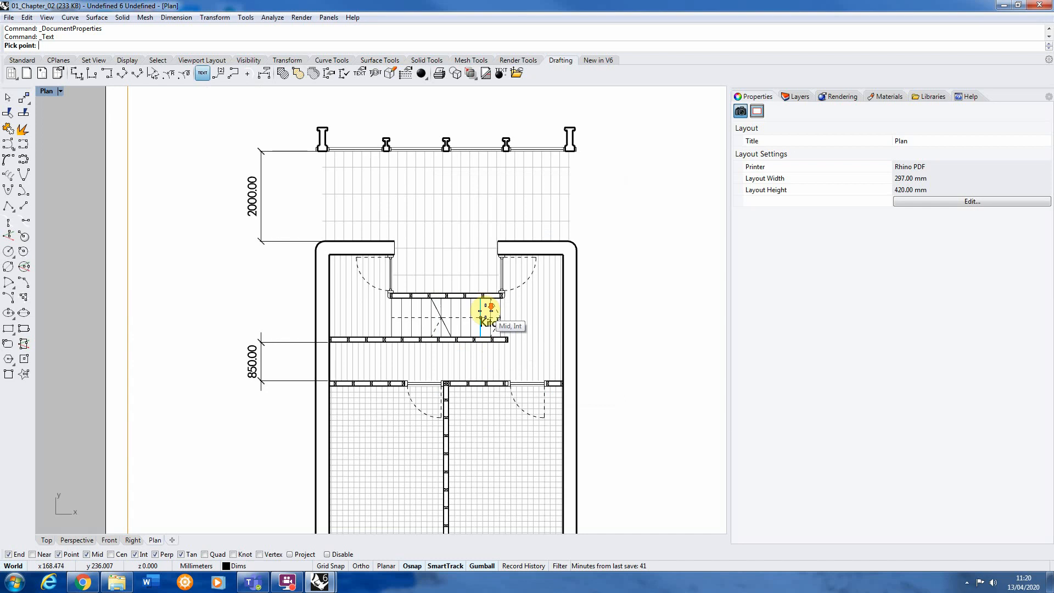
{"action": "scroll", "coordinate": [473, 437], "scroll_direction": "up", "scroll_amount": 2}
{"action": "left_click", "coordinate": [473, 436]}
{"action": "scroll", "coordinate": [571, 400], "scroll_direction": "down", "scroll_amount": 2}
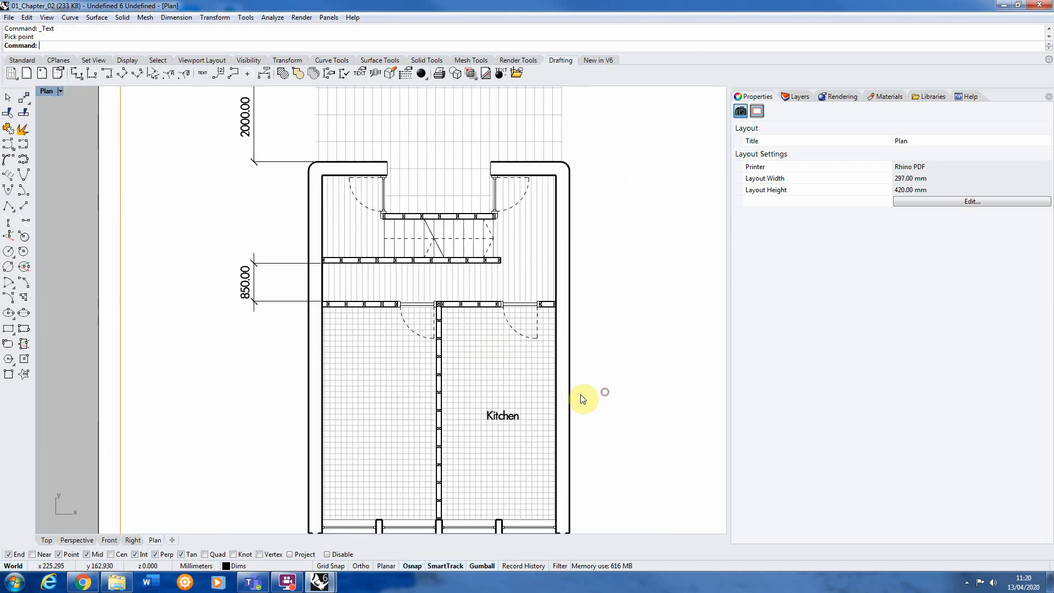
{"action": "scroll", "coordinate": [527, 417], "scroll_direction": "down", "scroll_amount": 1}
{"action": "scroll", "coordinate": [527, 416], "scroll_direction": "up", "scroll_amount": 2}
{"action": "left_click", "coordinate": [526, 405]}
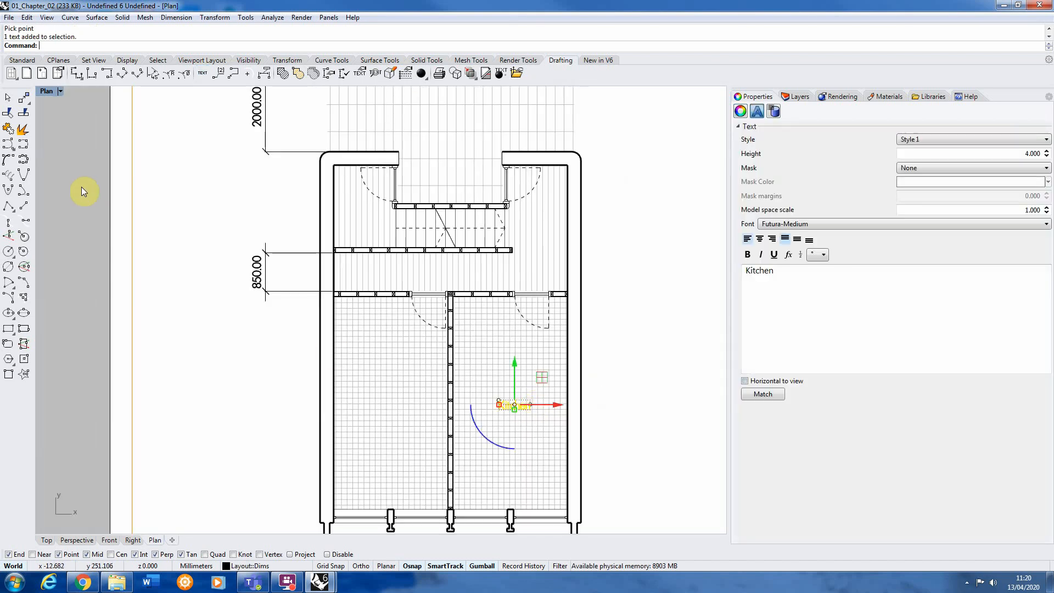
{"action": "left_click", "coordinate": [208, 172]}
{"action": "scroll", "coordinate": [291, 308], "scroll_direction": "down", "scroll_amount": 1}
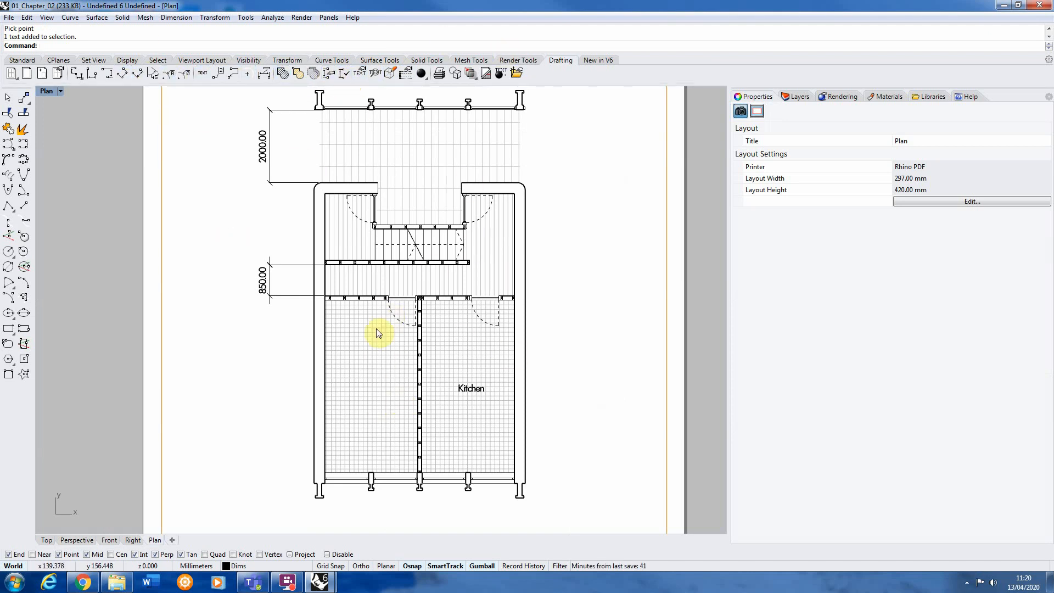
Draw a short horizontal base line above the entrance recess and a vertical guide line up from its midpoint
{"action": "scroll", "coordinate": [372, 318], "scroll_direction": "down", "scroll_amount": 2}
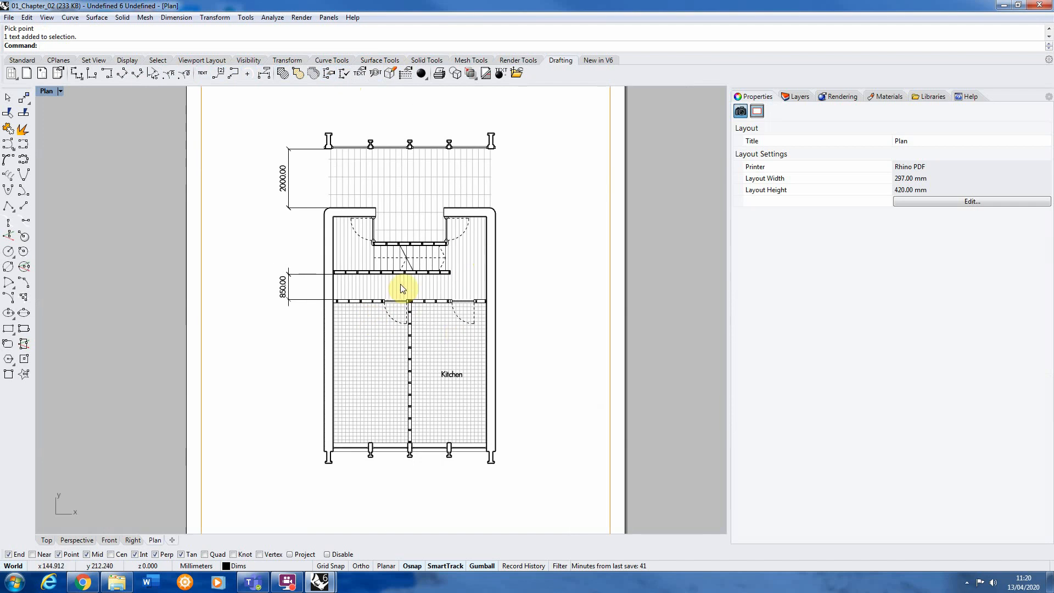
{"action": "scroll", "coordinate": [400, 285], "scroll_direction": "up", "scroll_amount": 1}
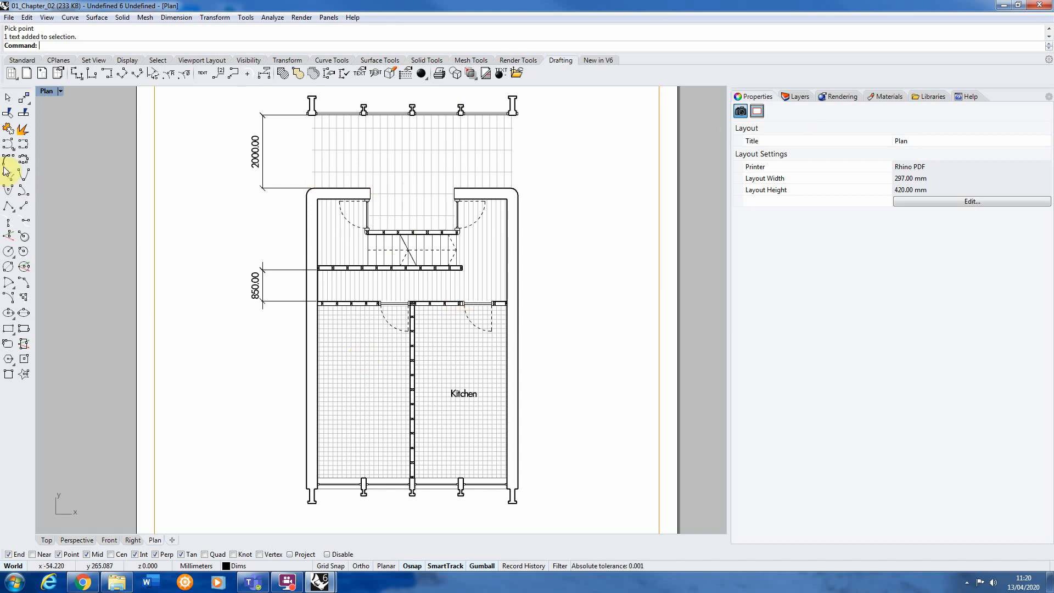
{"action": "left_click", "coordinate": [20, 59]}
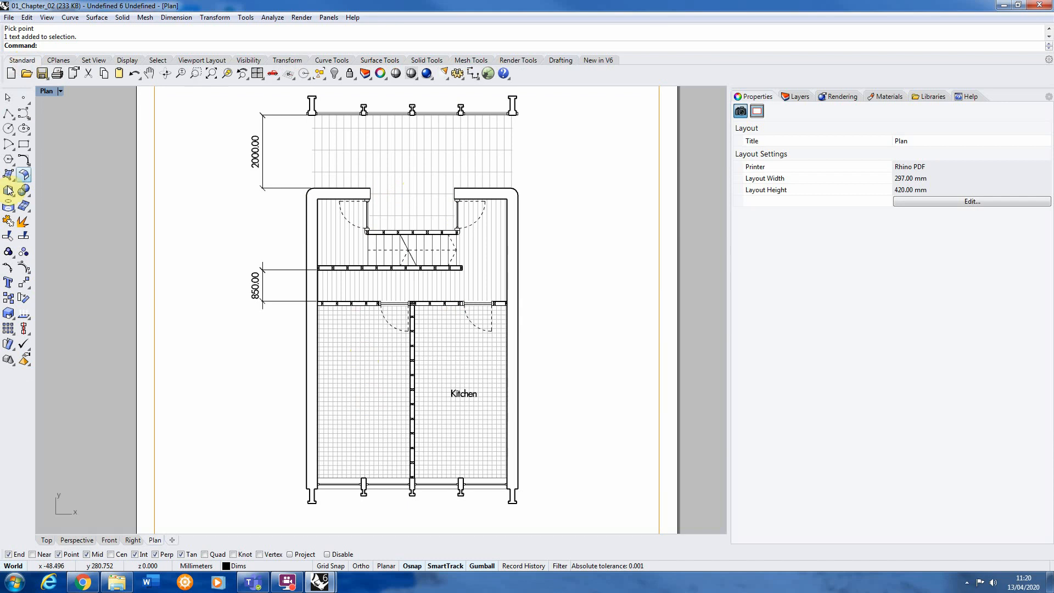
{"action": "left_click", "coordinate": [8, 113]}
{"action": "scroll", "coordinate": [409, 155], "scroll_direction": "up", "scroll_amount": 4}
{"action": "left_click", "coordinate": [388, 222]}
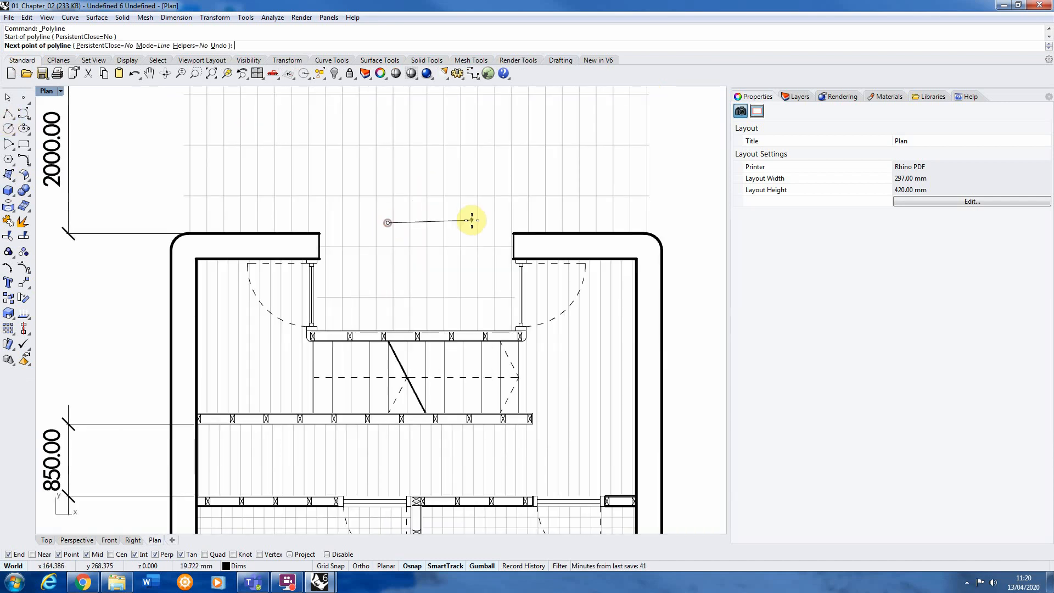
{"action": "left_click", "coordinate": [444, 225]}
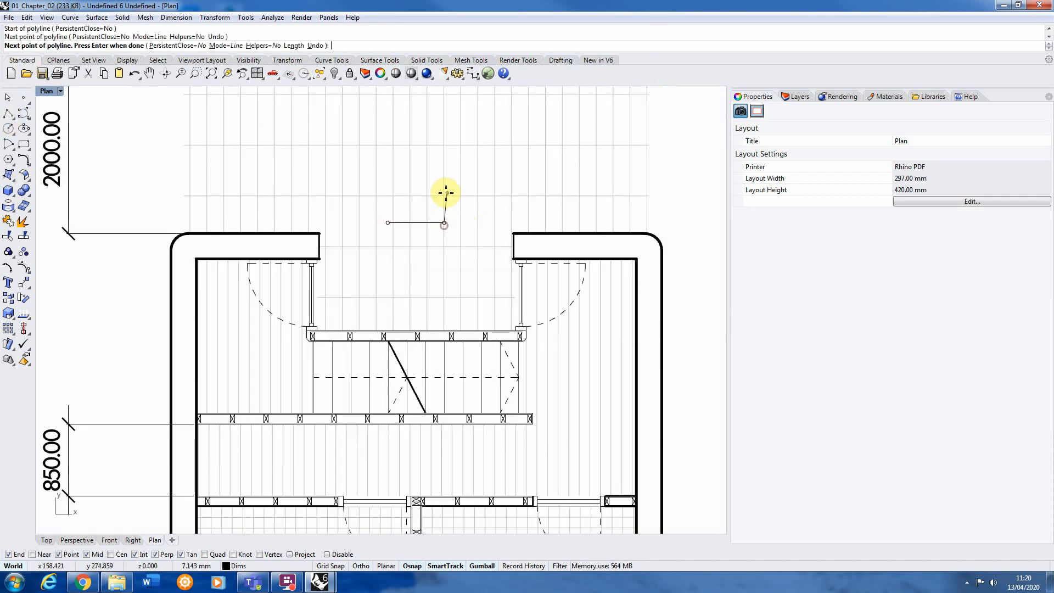
{"action": "key", "text": "Return"}
{"action": "key", "text": "Return"}
{"action": "left_click", "coordinate": [415, 223]}
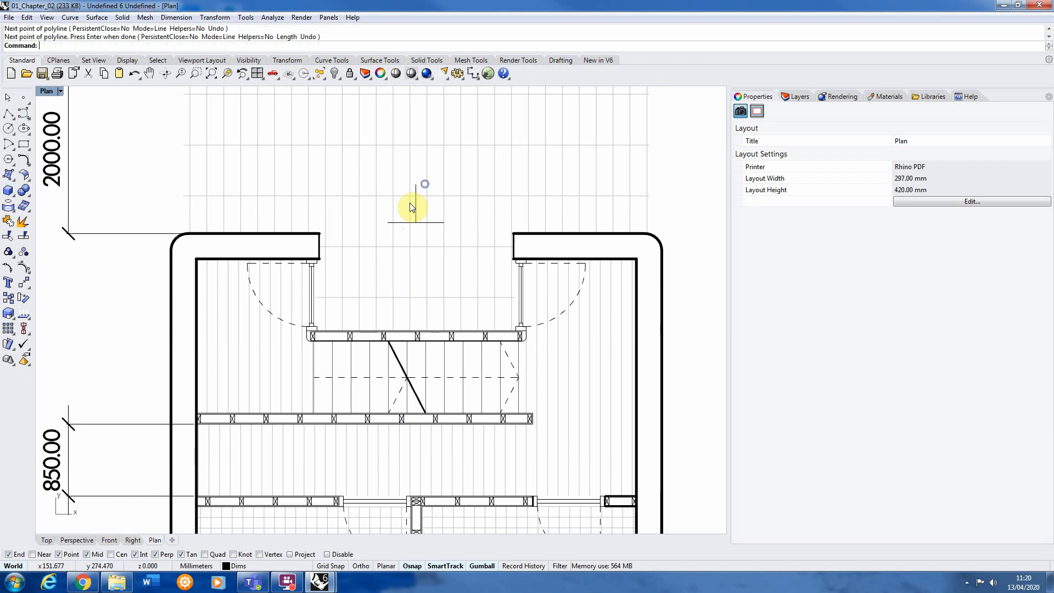
Draw the triangle's two sloping sides from the base ends to the guide's upper end, and delete the guide line
{"action": "left_click", "coordinate": [389, 221]}
{"action": "left_click", "coordinate": [416, 186]}
{"action": "left_click", "coordinate": [444, 222]}
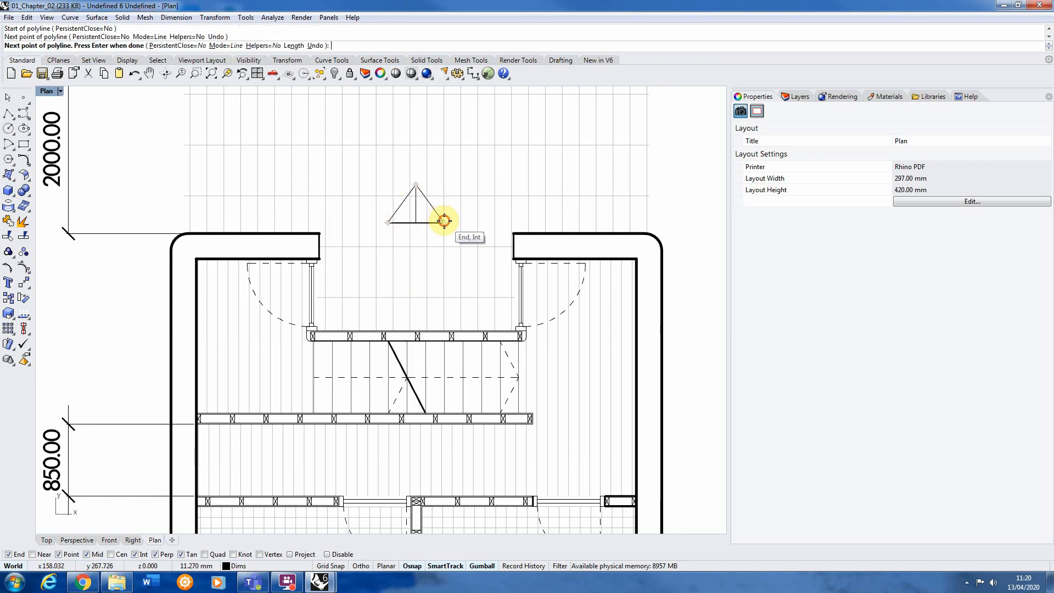
{"action": "key", "text": "Return"}
{"action": "left_click", "coordinate": [417, 216]}
{"action": "key", "text": "Delete"}
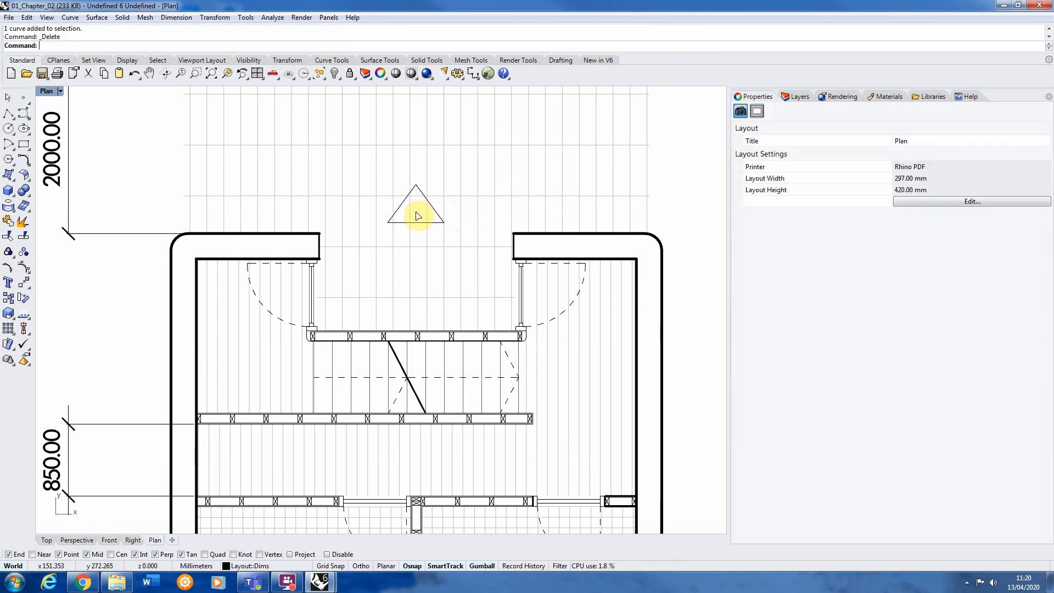
Join the triangle's curves into one closed curve and move it straight down into the entrance recess
{"action": "left_click_drag", "start_coordinate": [362, 241], "coordinate": [491, 163]}
{"action": "type", "text": "Join"}
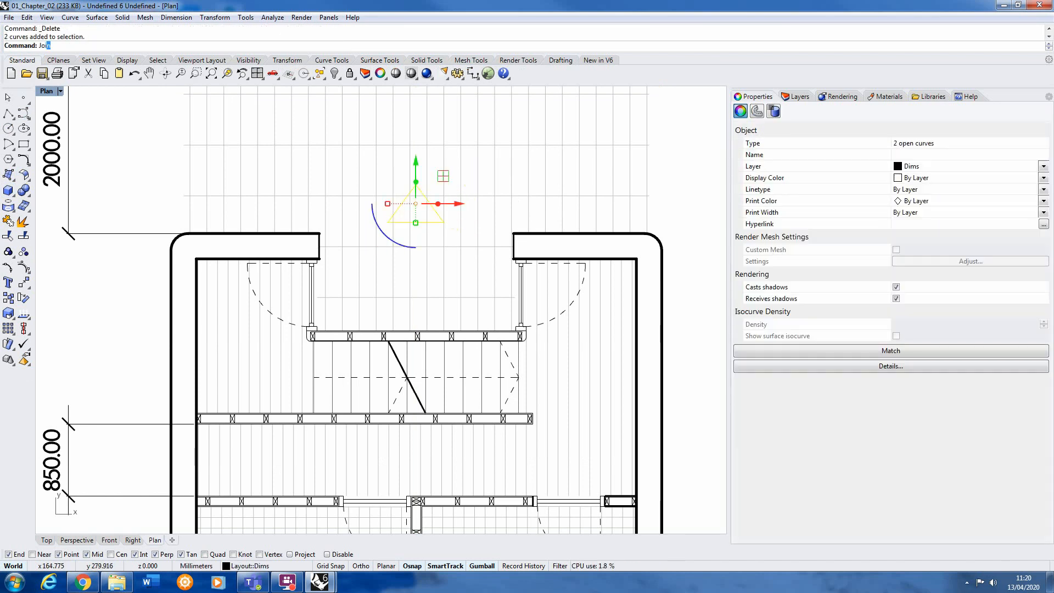
{"action": "key", "text": "Return"}
{"action": "left_click", "coordinate": [441, 251]}
{"action": "left_click", "coordinate": [435, 211]}
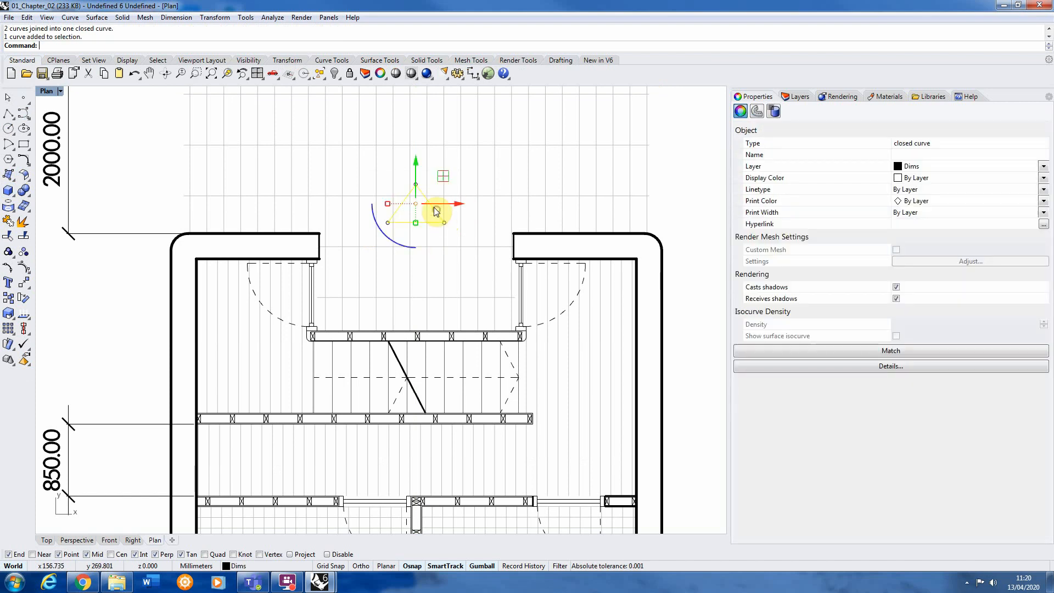
{"action": "left_click_drag", "start_coordinate": [416, 174], "coordinate": [407, 313]}
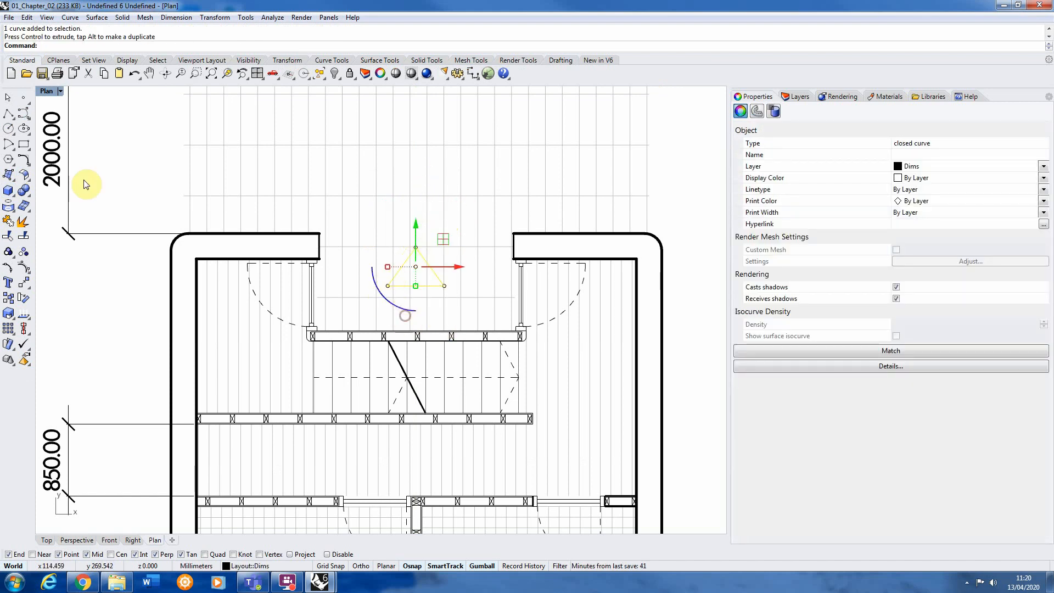
Rotate the triangle roughly a quarter turn counterclockwise about its apex so that it points left
{"action": "left_click", "coordinate": [26, 298]}
{"action": "left_click", "coordinate": [415, 247]}
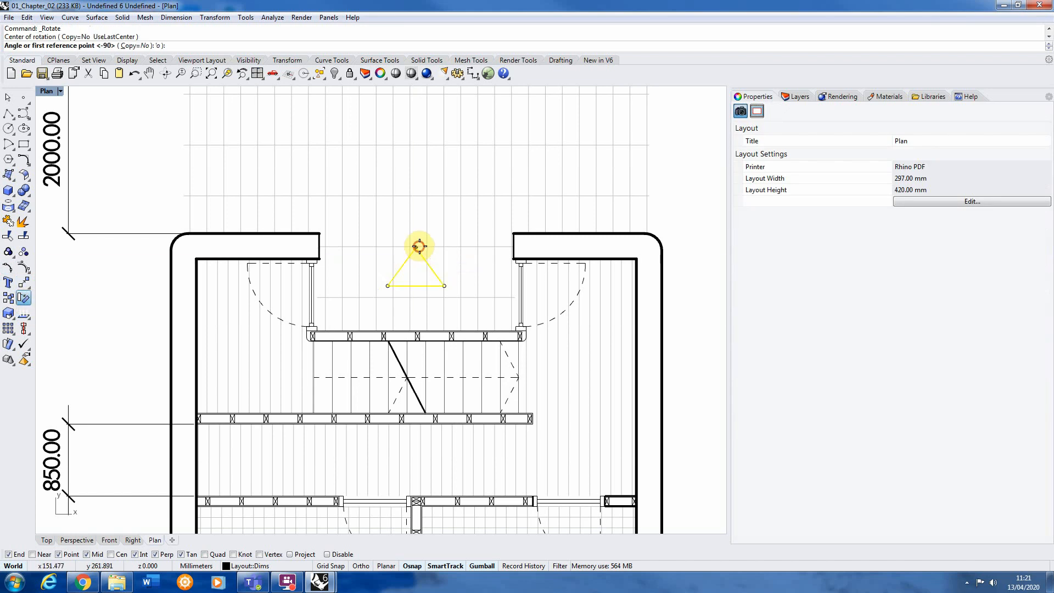
{"action": "left_click", "coordinate": [463, 249]}
{"action": "left_click", "coordinate": [374, 168]}
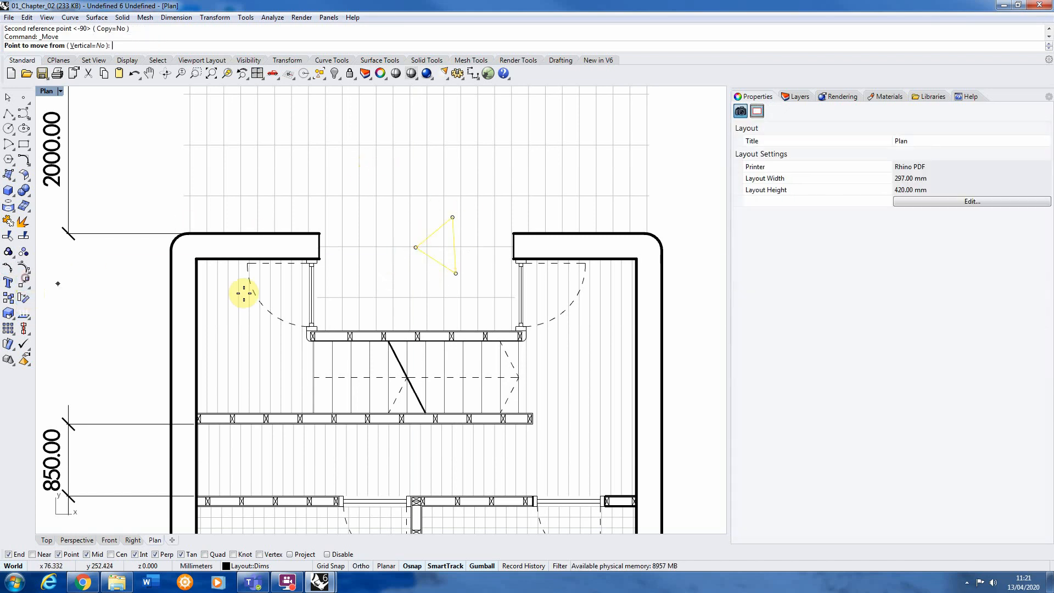
Move the triangle by its apex to the doorway on the recess's left side, and undo both this move and the preceding rotation
{"action": "left_click", "coordinate": [416, 247]}
{"action": "left_click", "coordinate": [332, 289]}
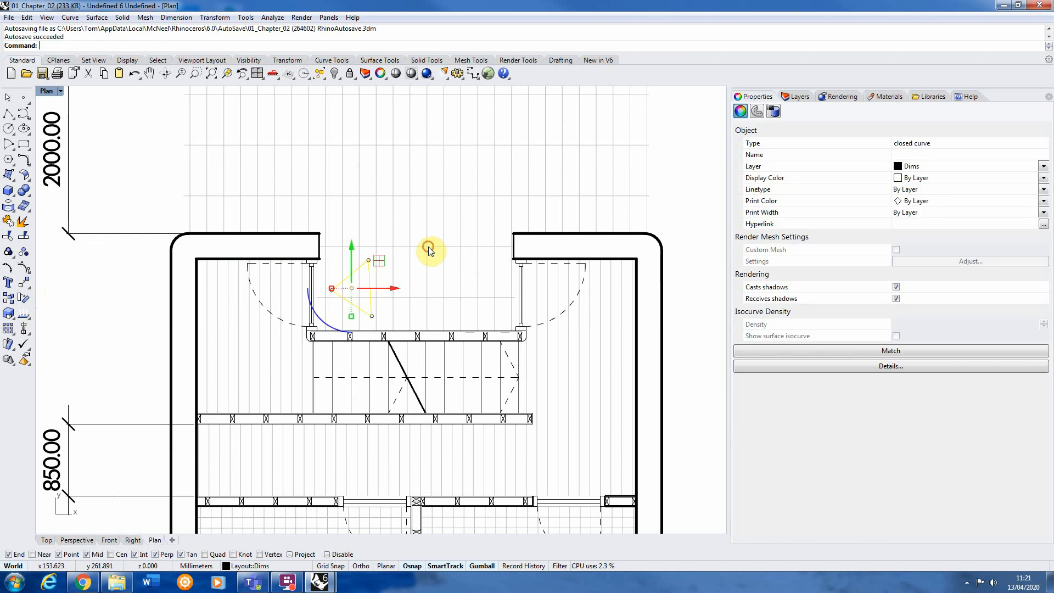
{"action": "key", "text": "ctrl+z"}
{"action": "key", "text": "ctrl+z"}
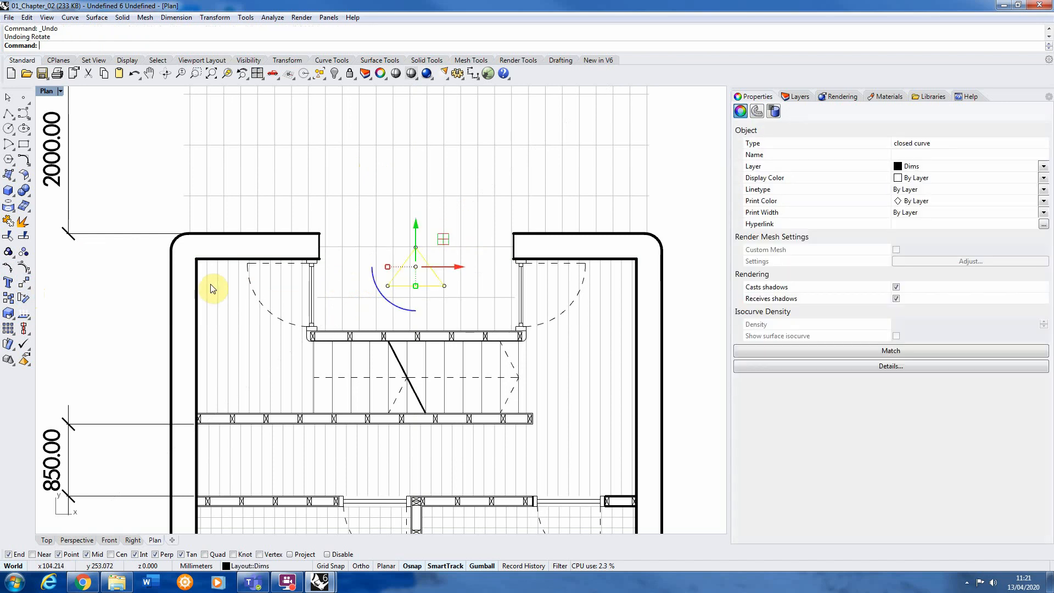
Rotate the triangle 90° counterclockwise about the left end of its base so that it points left
{"action": "left_click", "coordinate": [23, 267]}
{"action": "left_click", "coordinate": [389, 286]}
{"action": "left_click", "coordinate": [445, 286]}
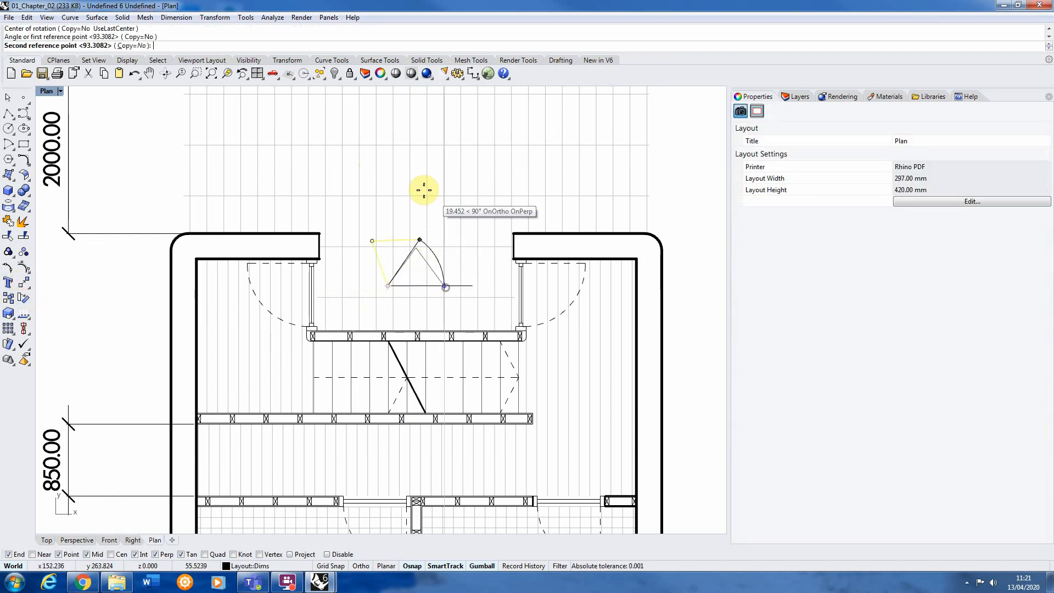
{"action": "left_click", "coordinate": [399, 194]}
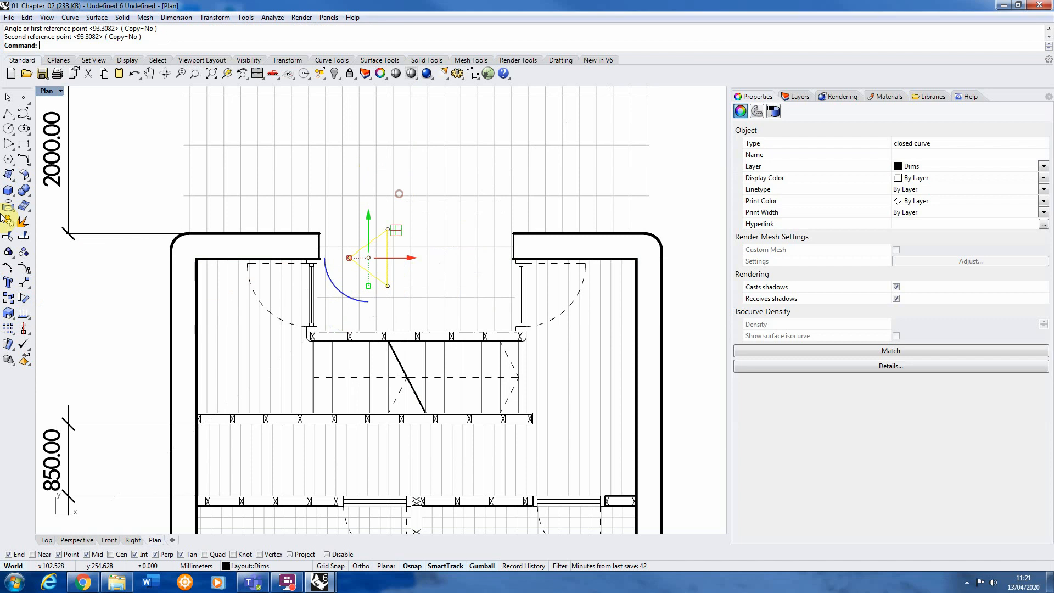
Move the triangle by its apex to the middle of the door opening on the left side of the entrance recess
{"action": "left_click", "coordinate": [24, 282]}
{"action": "left_click", "coordinate": [352, 260]}
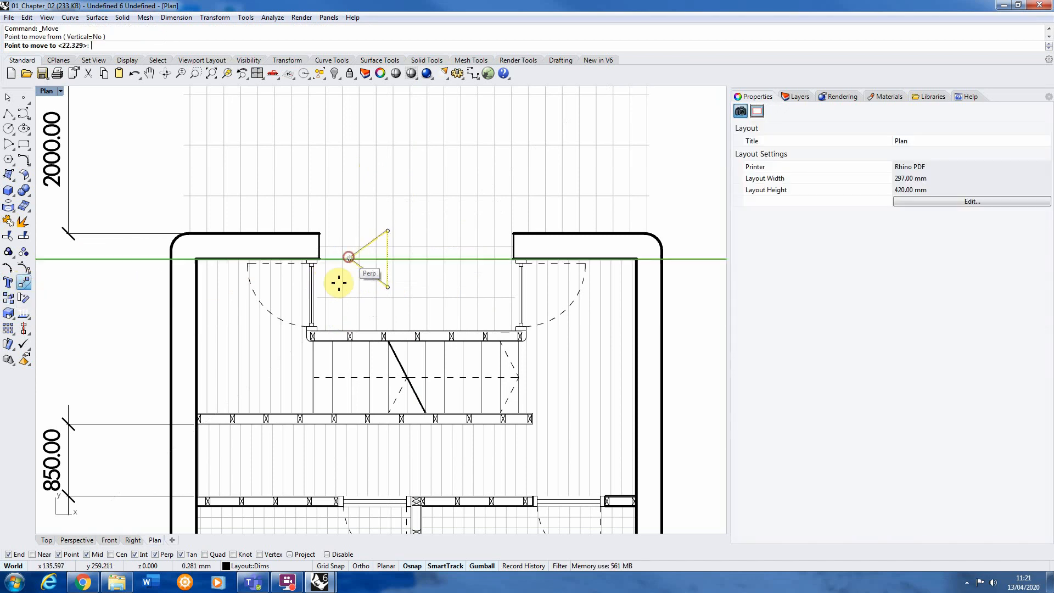
{"action": "left_click", "coordinate": [318, 295]}
{"action": "left_click", "coordinate": [371, 285]}
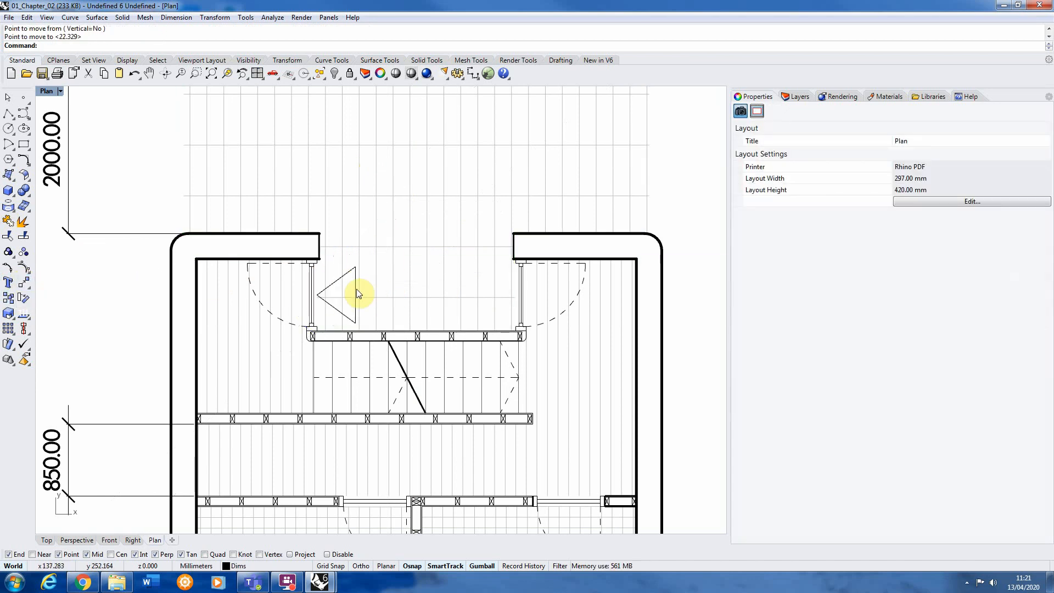
Mirror a copy of the triangle about the recess's vertical centre line to mark the opposite door
{"action": "left_click", "coordinate": [356, 291]}
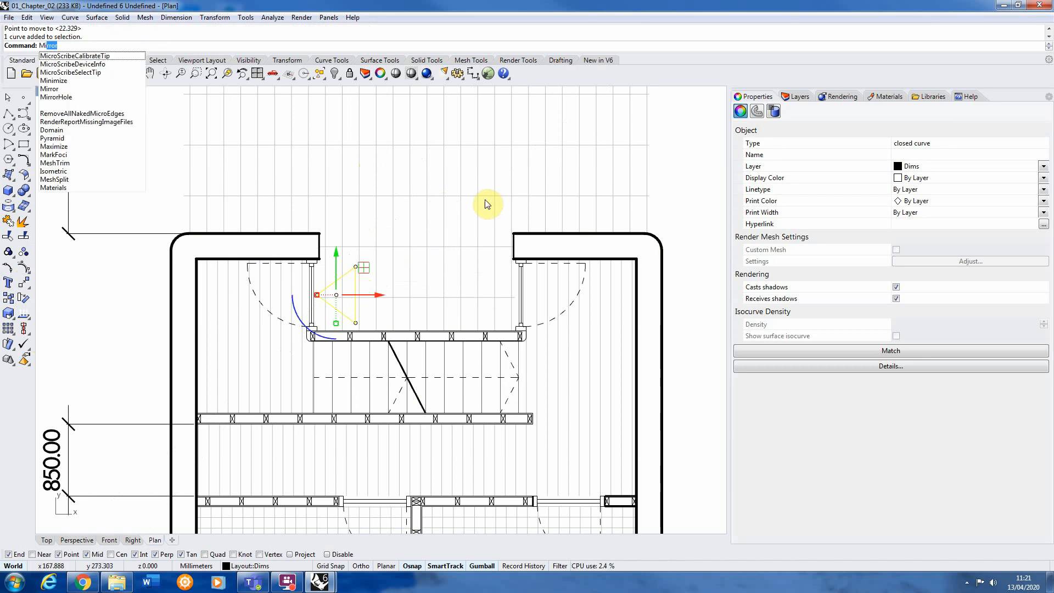
{"action": "key", "text": "Return"}
{"action": "scroll", "coordinate": [437, 331], "scroll_direction": "up", "scroll_amount": 2}
{"action": "left_click", "coordinate": [426, 333]}
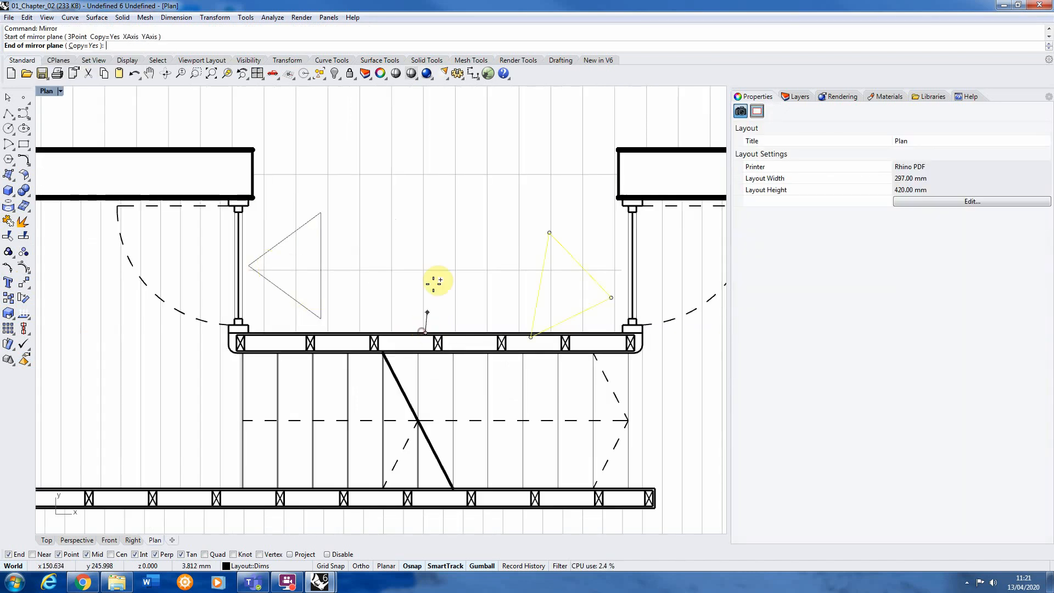
{"action": "left_click", "coordinate": [426, 225]}
{"action": "left_click", "coordinate": [444, 202]}
{"action": "scroll", "coordinate": [444, 228], "scroll_direction": "down", "scroll_amount": 5}
{"action": "scroll", "coordinate": [435, 228], "scroll_direction": "up", "scroll_amount": 2}
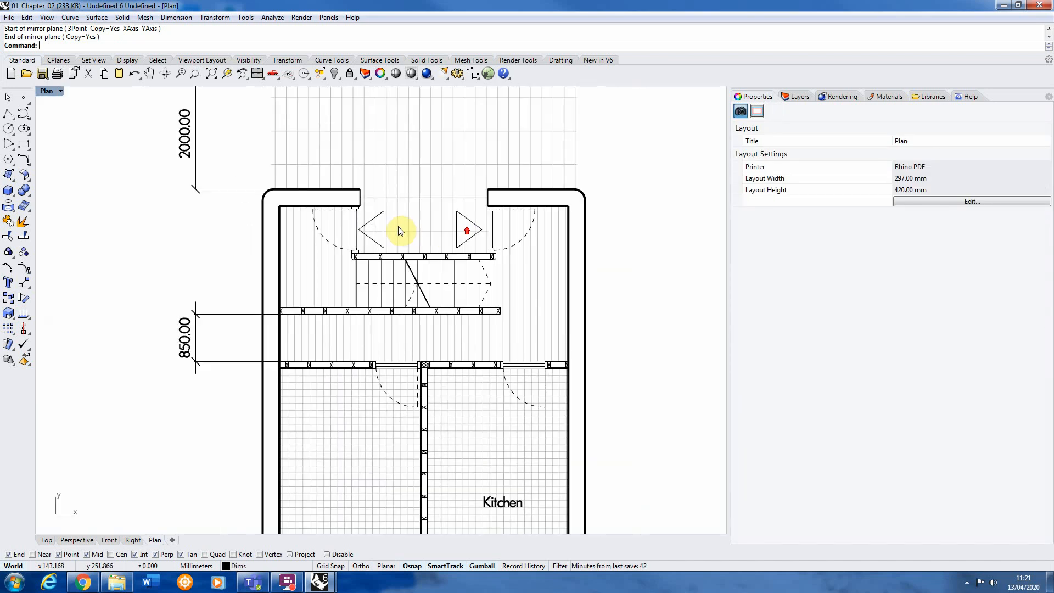
Delete the mirrored triangle beside the recess's right-hand door
{"action": "left_click", "coordinate": [397, 238]}
{"action": "scroll", "coordinate": [384, 232], "scroll_direction": "down", "scroll_amount": 1}
{"action": "left_click", "coordinate": [576, 256]}
{"action": "scroll", "coordinate": [447, 242], "scroll_direction": "up", "scroll_amount": 2}
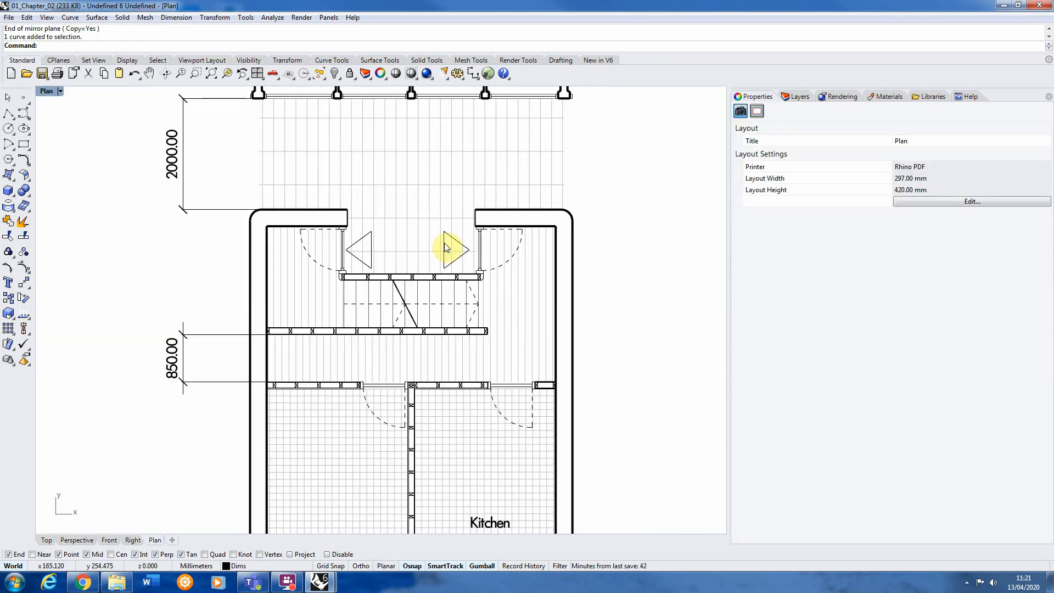
{"action": "scroll", "coordinate": [376, 250], "scroll_direction": "up", "scroll_amount": 2}
{"action": "left_click", "coordinate": [540, 243]}
{"action": "key", "text": "Delete"}
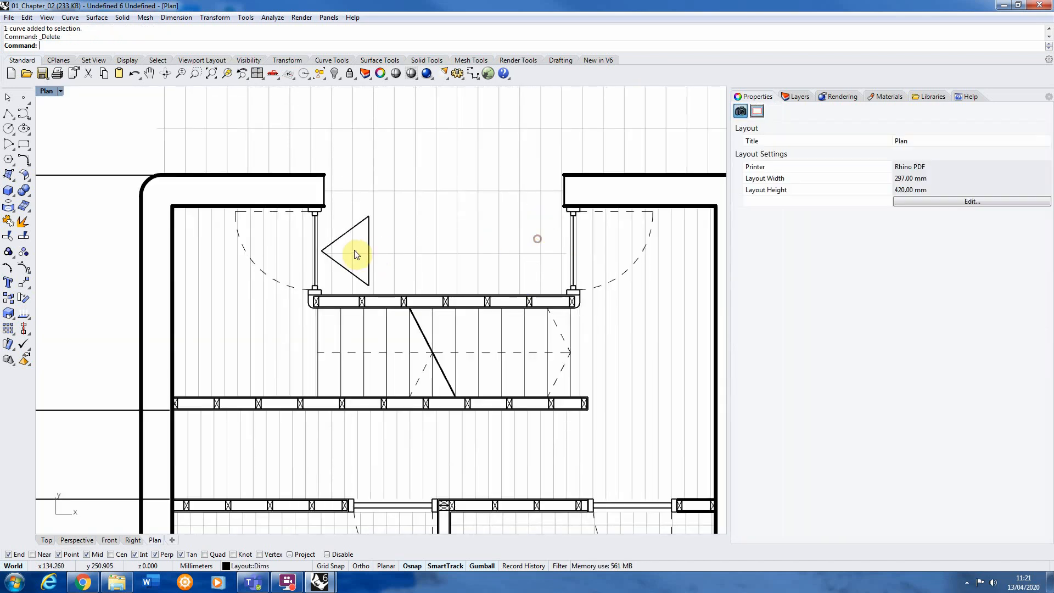
{"action": "left_click", "coordinate": [367, 244]}
{"action": "scroll", "coordinate": [438, 275], "scroll_direction": "down", "scroll_amount": 4}
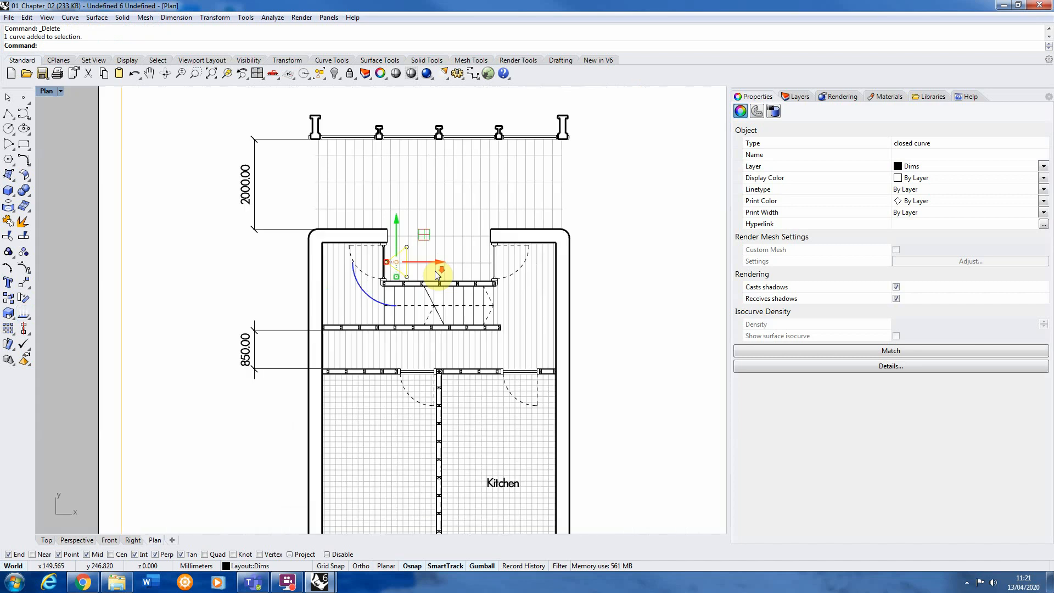
{"action": "left_click", "coordinate": [631, 235]}
{"action": "scroll", "coordinate": [358, 256], "scroll_direction": "down", "scroll_amount": 2}
{"action": "scroll", "coordinate": [426, 250], "scroll_direction": "down", "scroll_amount": 2}
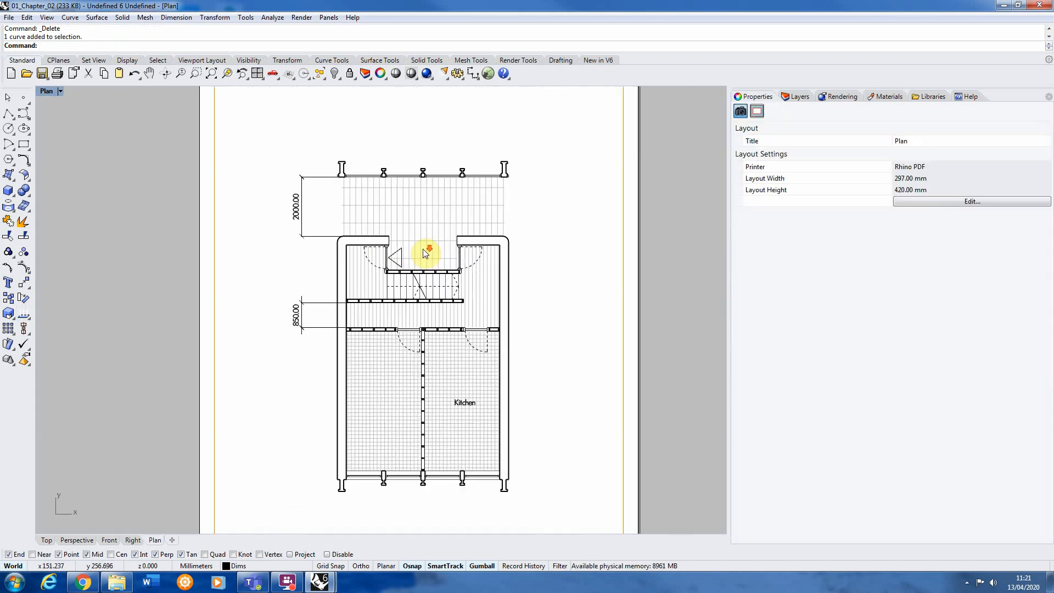
{"action": "scroll", "coordinate": [443, 408], "scroll_direction": "up", "scroll_amount": 2}
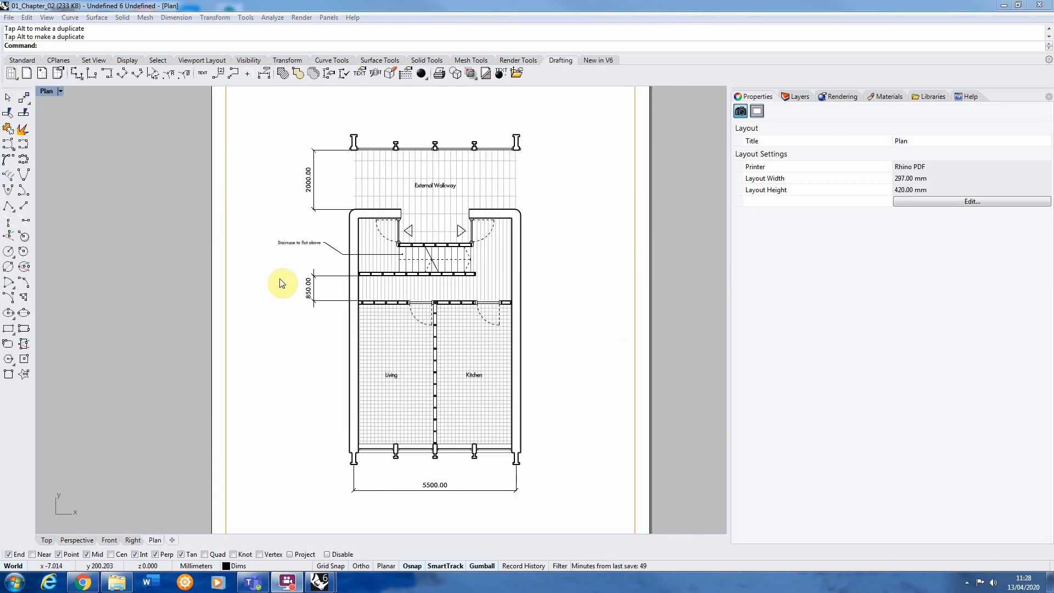
Review the annotated plan sheet, including its room labels, staircase leader, entrance markers and dimensions
{"action": "scroll", "coordinate": [384, 405], "scroll_direction": "up", "scroll_amount": 1}
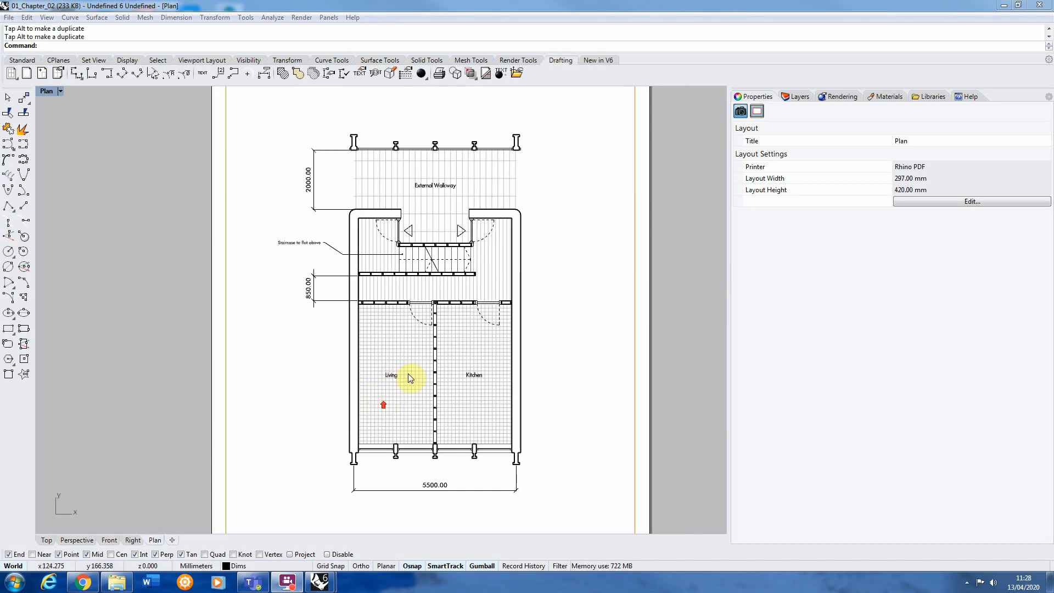
{"action": "scroll", "coordinate": [390, 376], "scroll_direction": "up", "scroll_amount": 1}
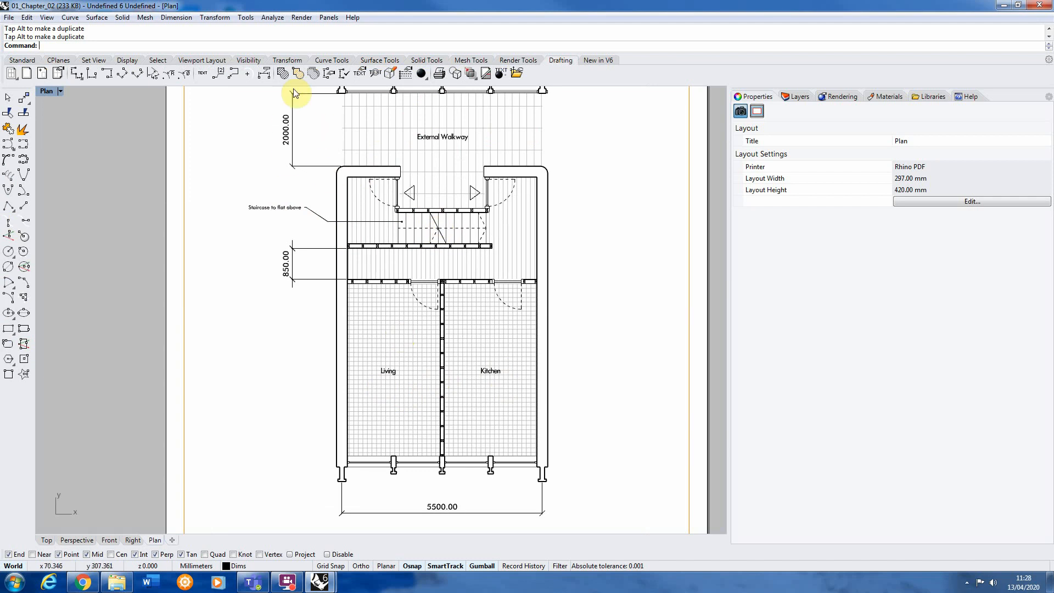
{"action": "scroll", "coordinate": [341, 252], "scroll_direction": "down", "scroll_amount": 2}
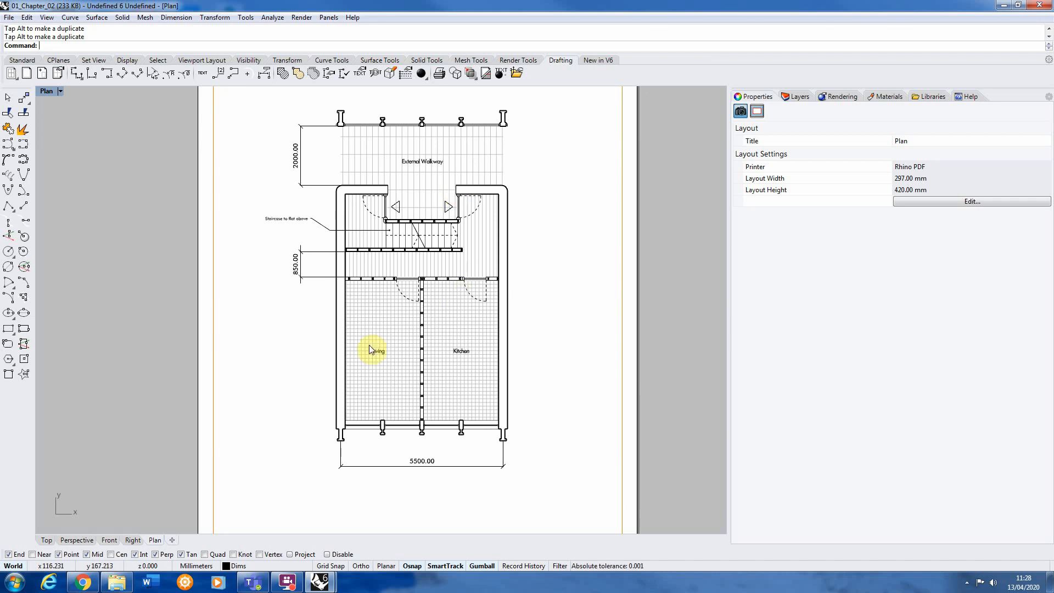
{"action": "scroll", "coordinate": [385, 465], "scroll_direction": "up", "scroll_amount": 1}
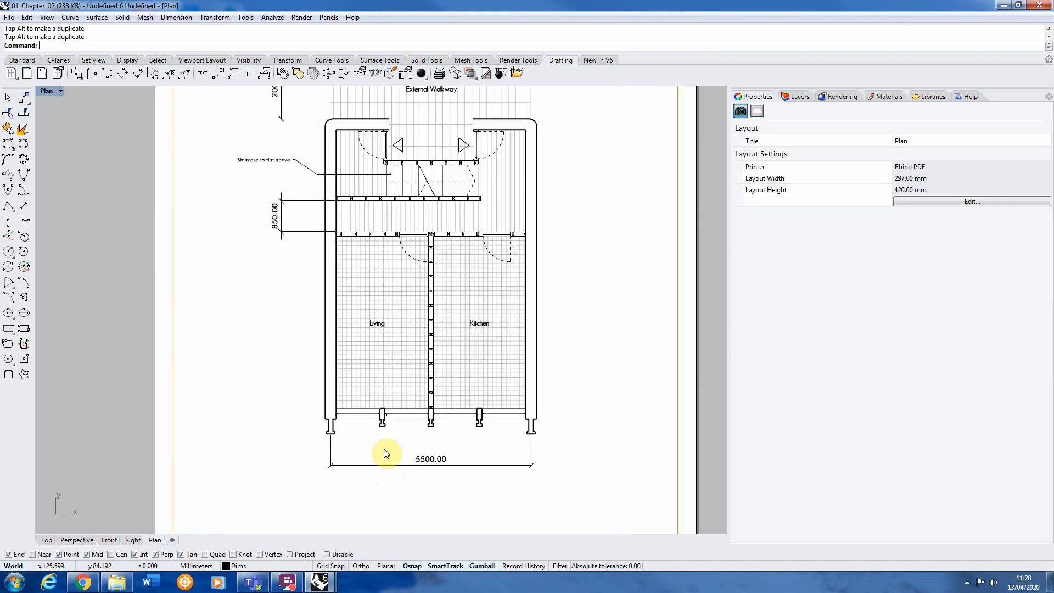
{"action": "scroll", "coordinate": [383, 422], "scroll_direction": "down", "scroll_amount": 1}
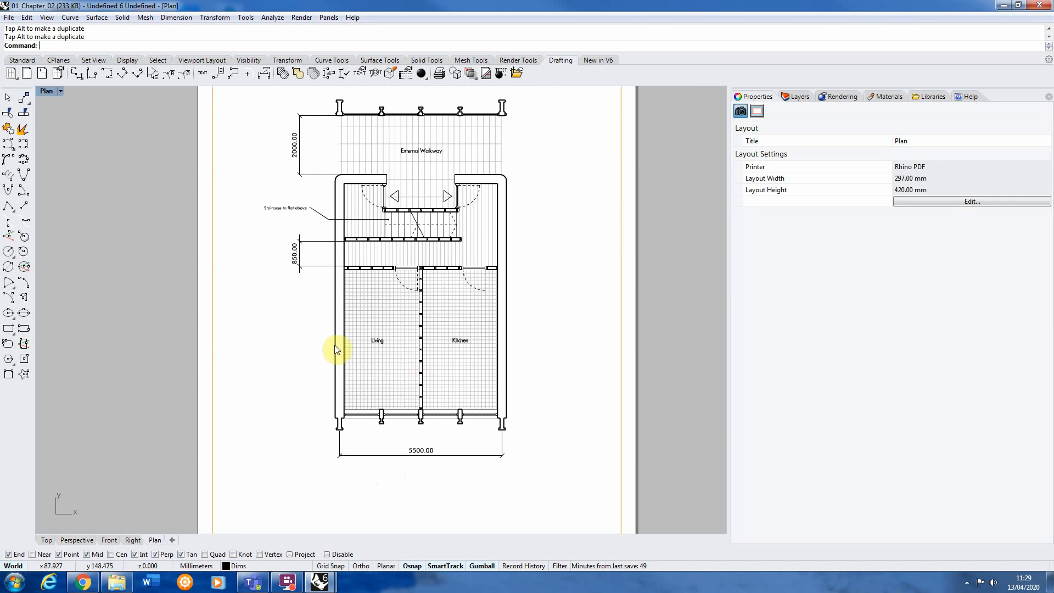
{"action": "scroll", "coordinate": [417, 435], "scroll_direction": "down", "scroll_amount": 2}
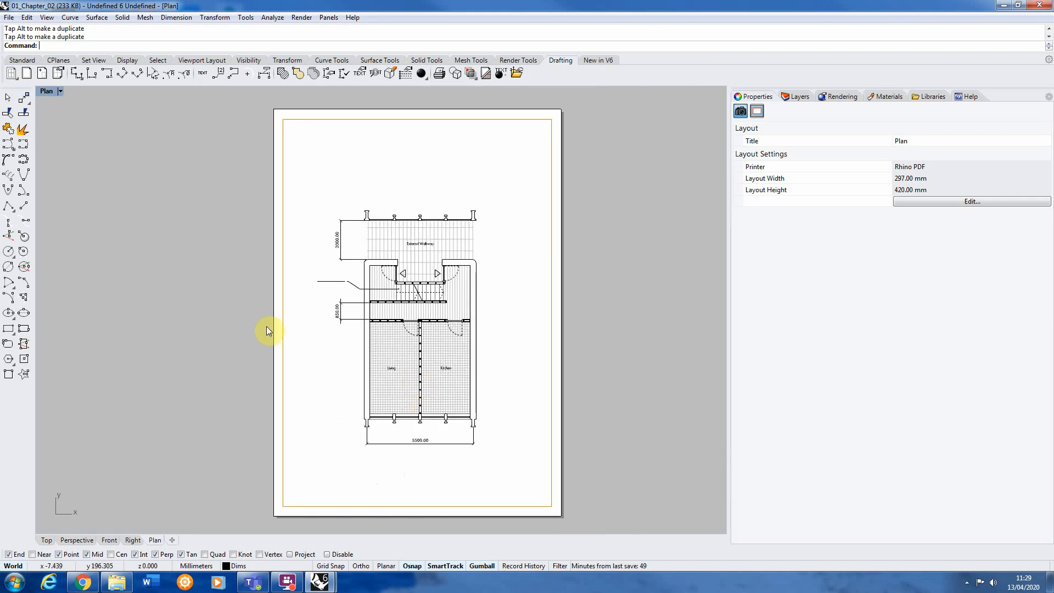
{"action": "scroll", "coordinate": [344, 434], "scroll_direction": "up", "scroll_amount": 1}
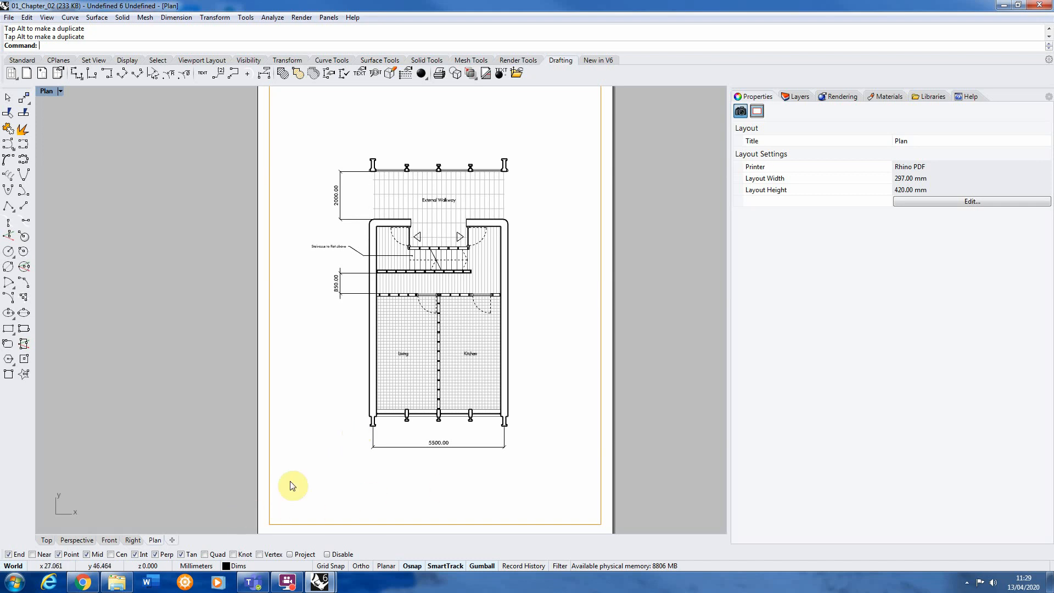
Open the print setup for the Plan layout and check its destination, view and output scale settings
{"action": "right_click", "coordinate": [155, 542]}
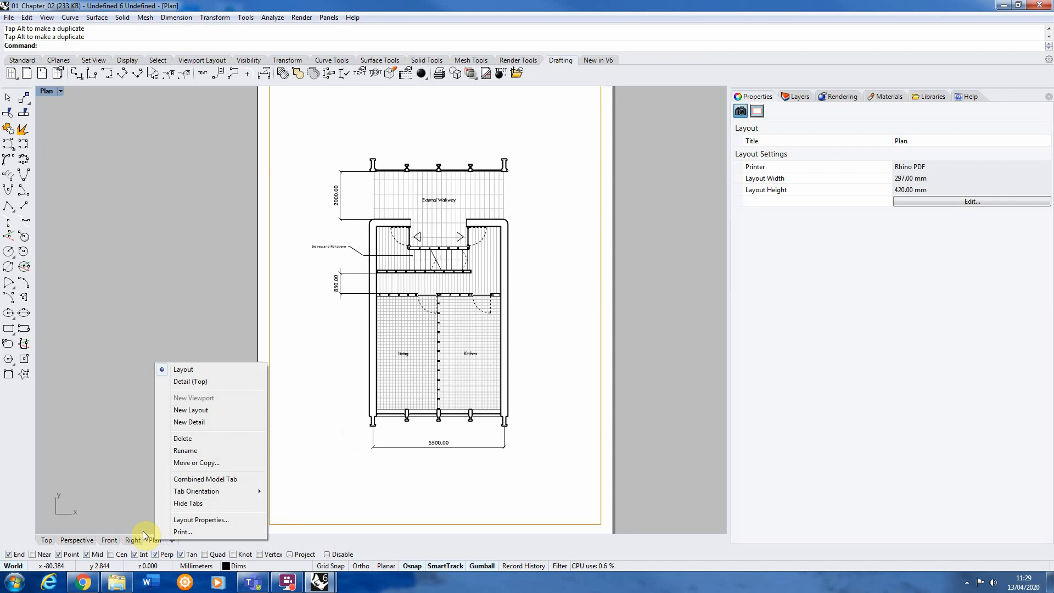
{"action": "left_click", "coordinate": [196, 533]}
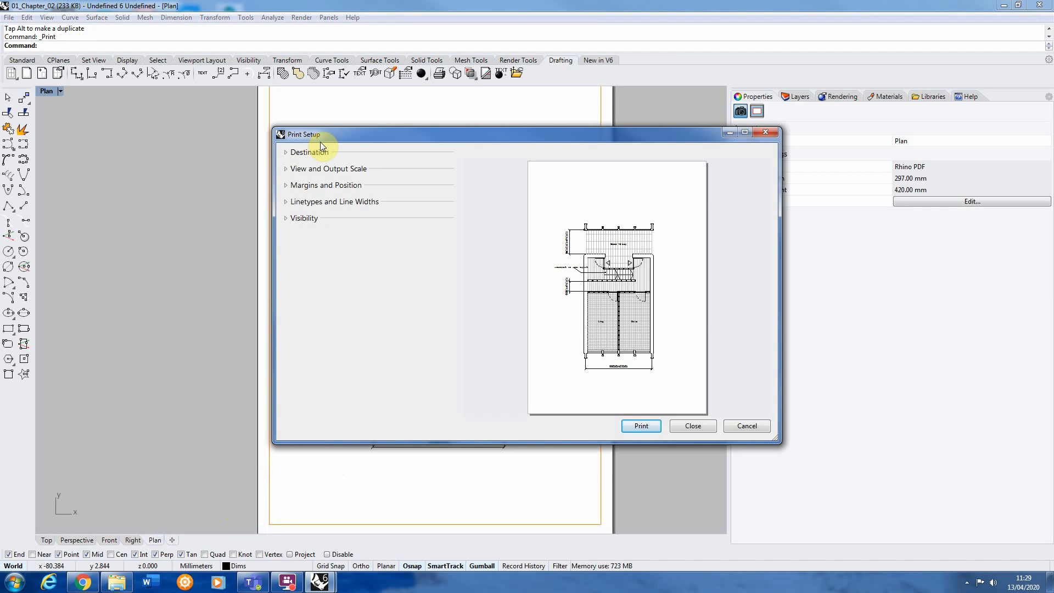
{"action": "left_click", "coordinate": [289, 155]}
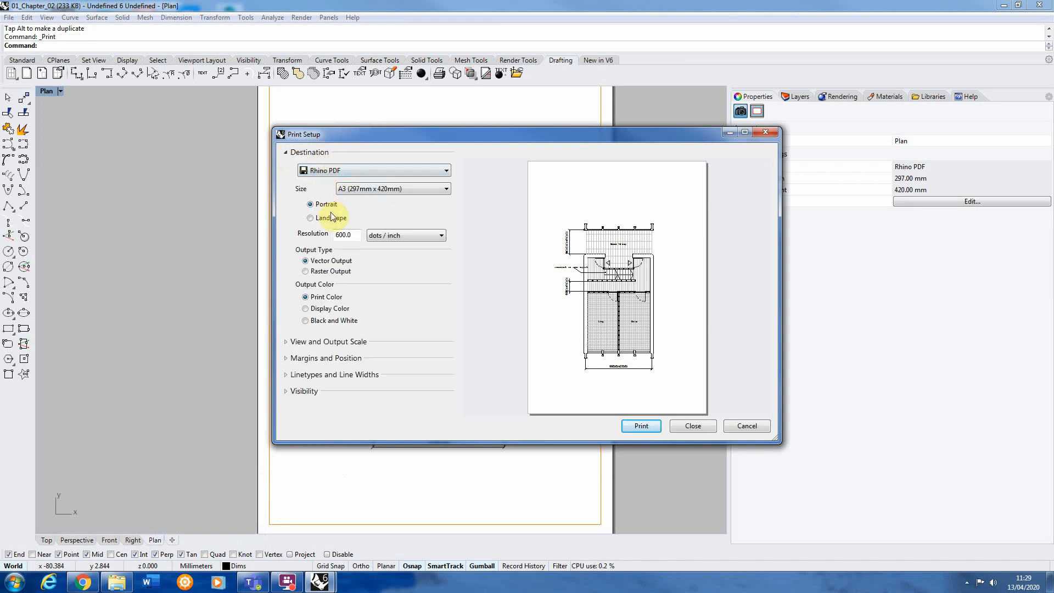
{"action": "left_click", "coordinate": [298, 343]}
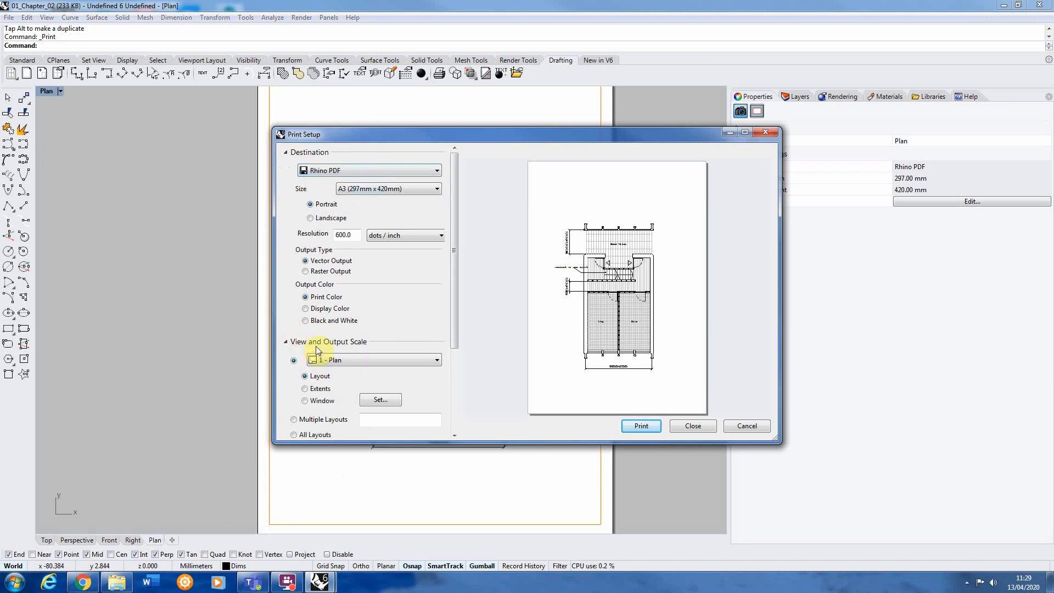
{"action": "left_click_drag", "start_coordinate": [459, 278], "coordinate": [459, 358]}
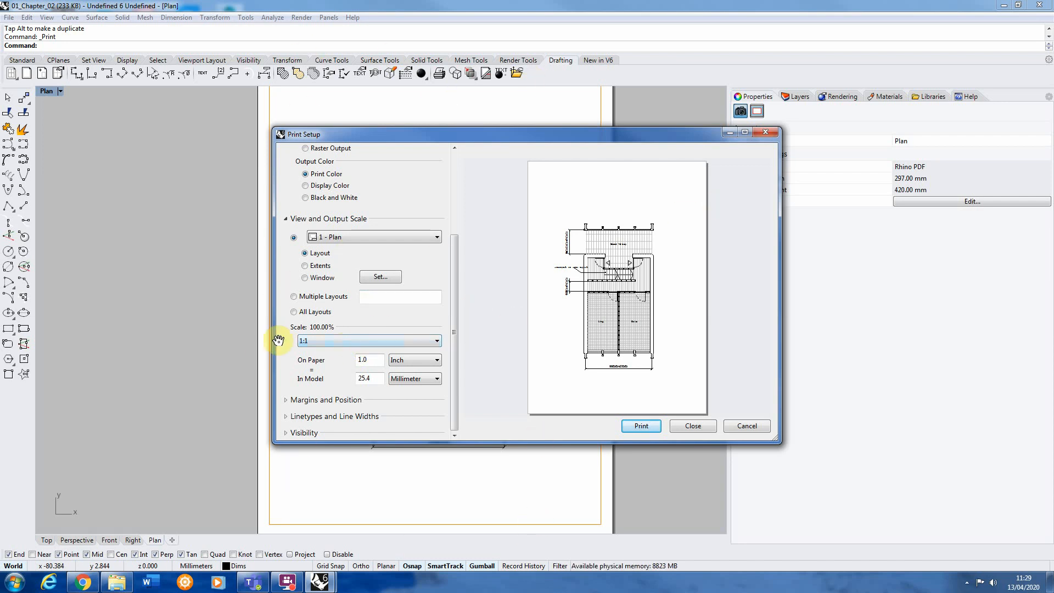
{"action": "left_click", "coordinate": [334, 346]}
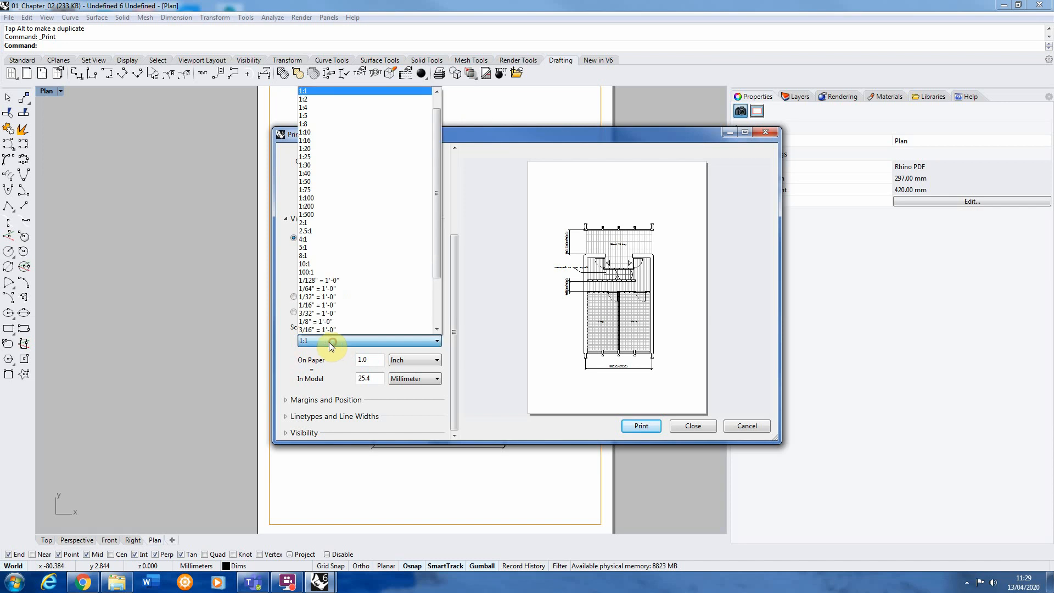
{"action": "left_click", "coordinate": [330, 344]}
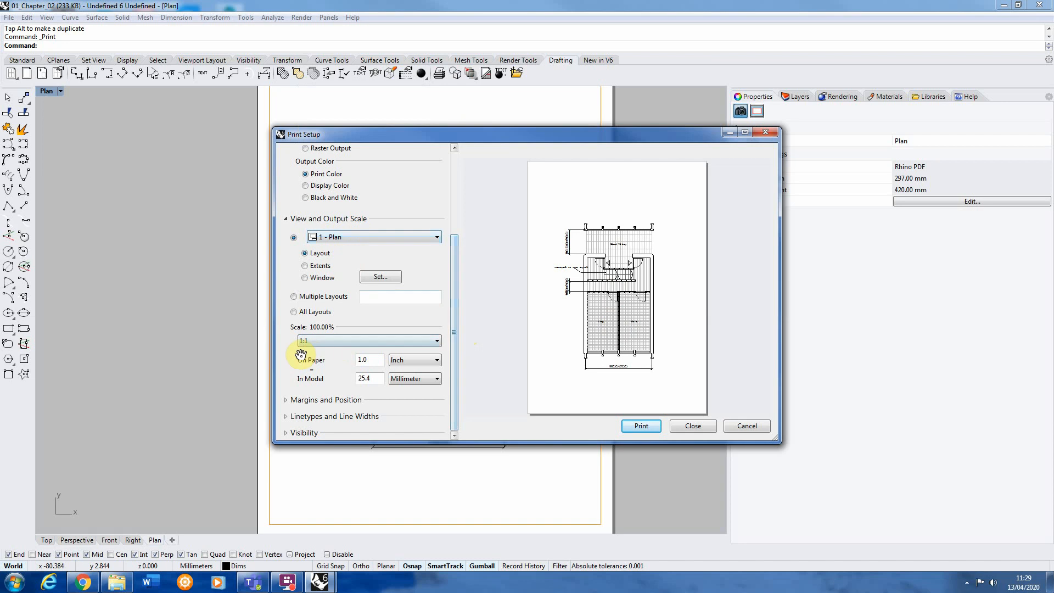
Print the layout to a PDF file named 01_Chapter_02 in the Downloads folder
{"action": "left_click", "coordinate": [641, 426]}
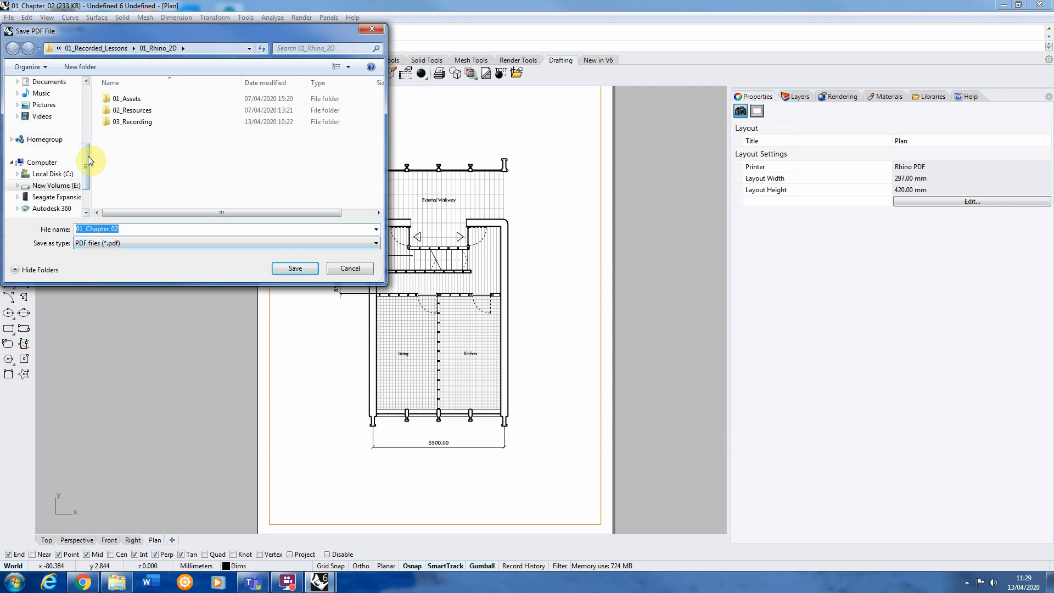
{"action": "left_click_drag", "start_coordinate": [84, 152], "coordinate": [65, 107]}
{"action": "left_click", "coordinate": [49, 109]}
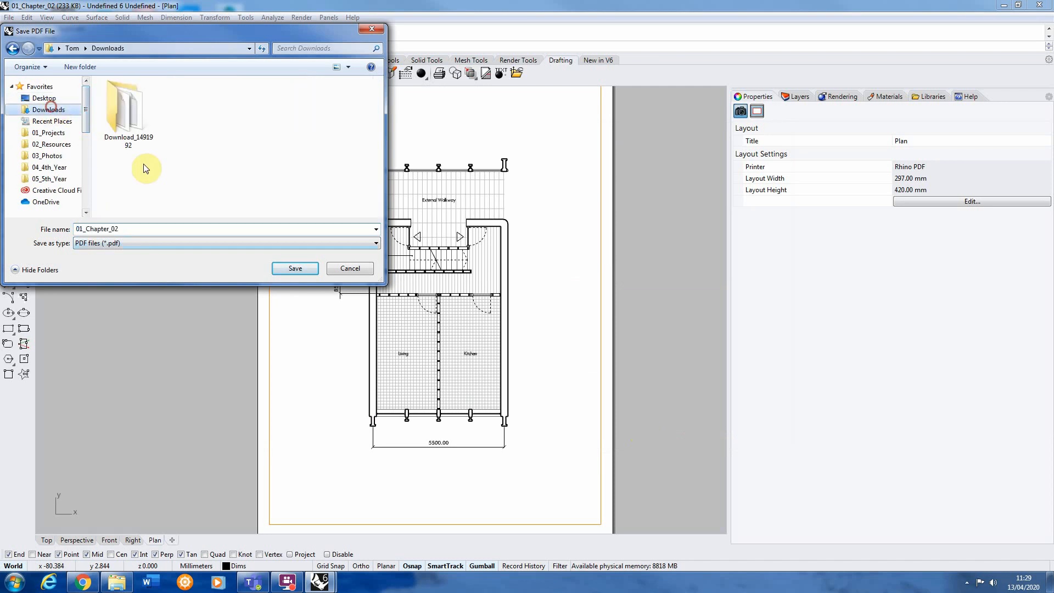
{"action": "left_click", "coordinate": [295, 267]}
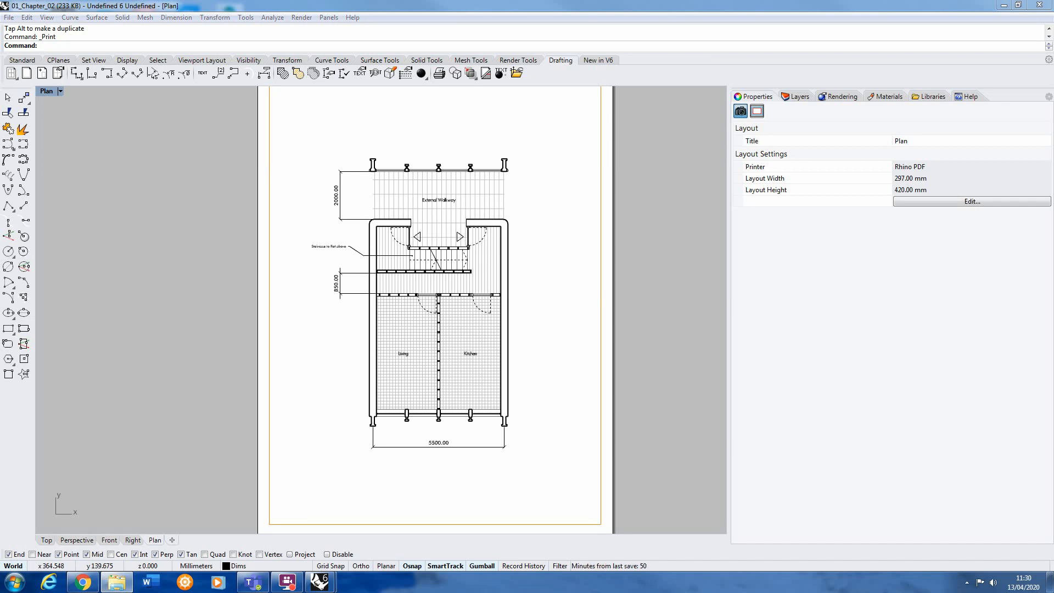
Open the exported 01_Chapter_02 PDF from the Downloads folder in Adobe Acrobat and set its zoom to 66.7%
{"action": "left_click_drag", "start_coordinate": [1053, 137], "coordinate": [355, 117]}
{"action": "double_click", "coordinate": [421, 297]}
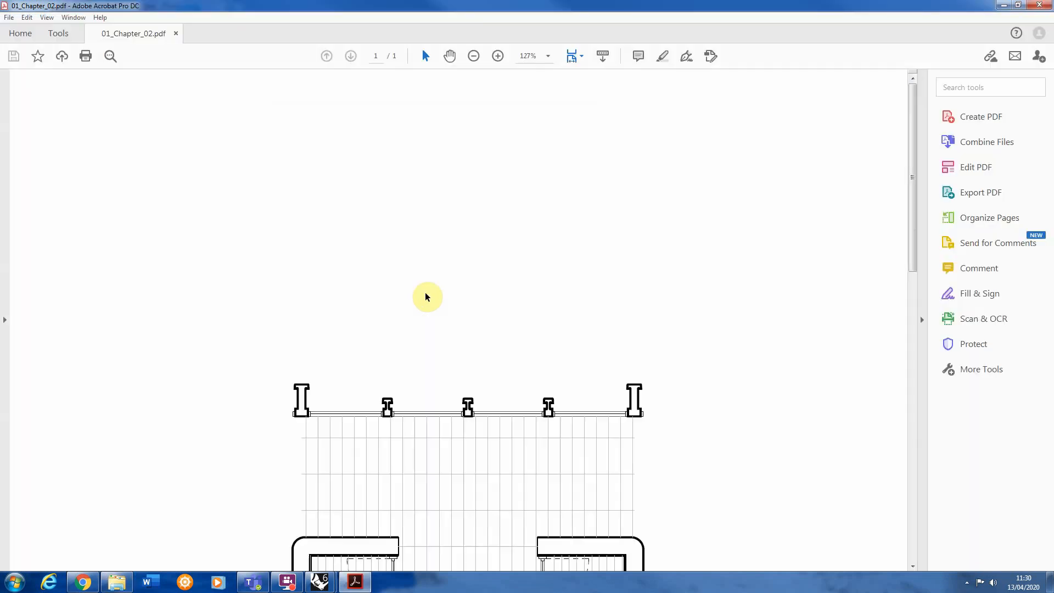
{"action": "left_click", "coordinate": [476, 56]}
{"action": "left_click", "coordinate": [477, 56]}
{"action": "left_click", "coordinate": [476, 56]}
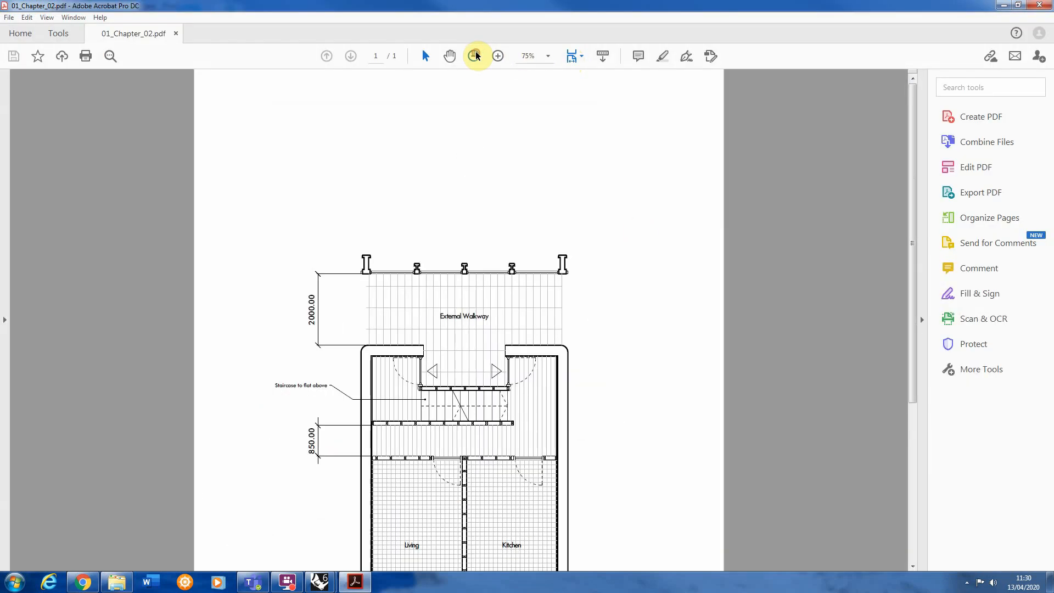
{"action": "left_click", "coordinate": [477, 56]}
{"action": "left_click", "coordinate": [476, 56]}
{"action": "left_click", "coordinate": [500, 57]}
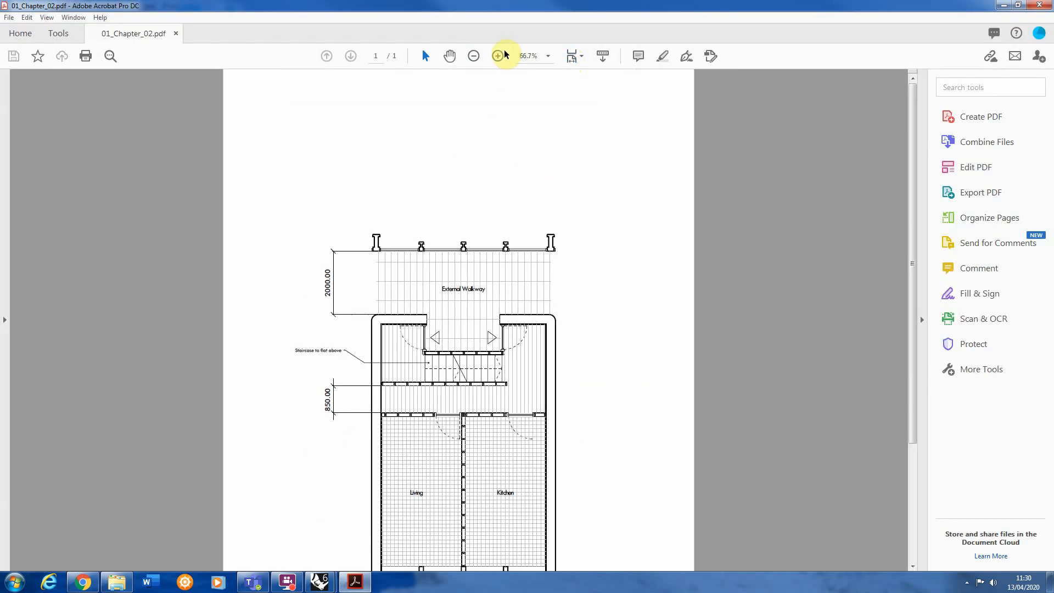
Look over the whole plan in the PDF and decline re-enabling the PDFMaker add-in
{"action": "scroll", "coordinate": [593, 281], "scroll_direction": "down", "scroll_amount": 6}
{"action": "scroll", "coordinate": [592, 281], "scroll_direction": "up", "scroll_amount": 3}
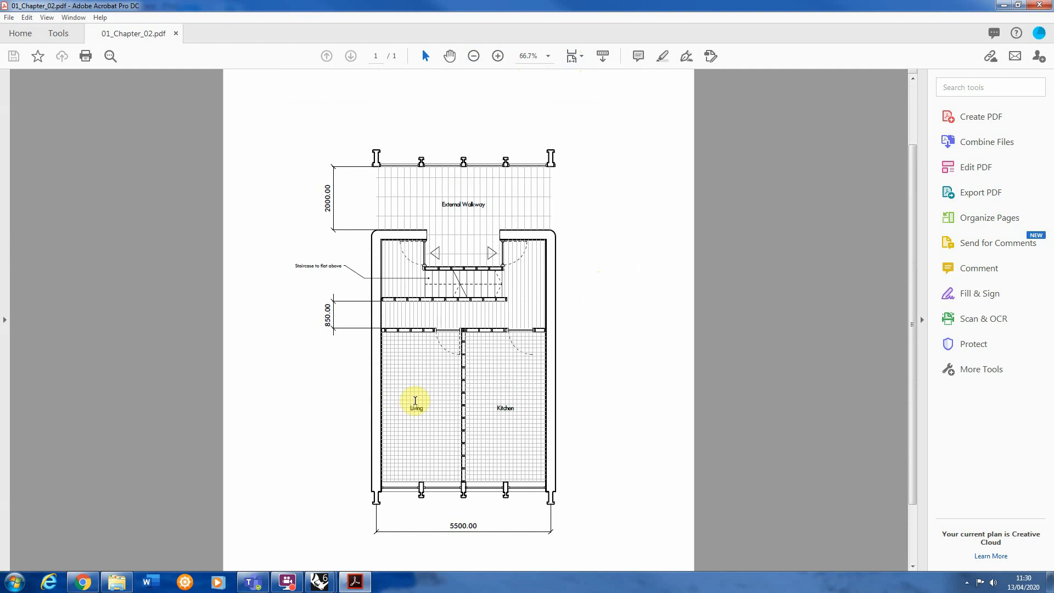
{"action": "scroll", "coordinate": [416, 399], "scroll_direction": "down", "scroll_amount": 1}
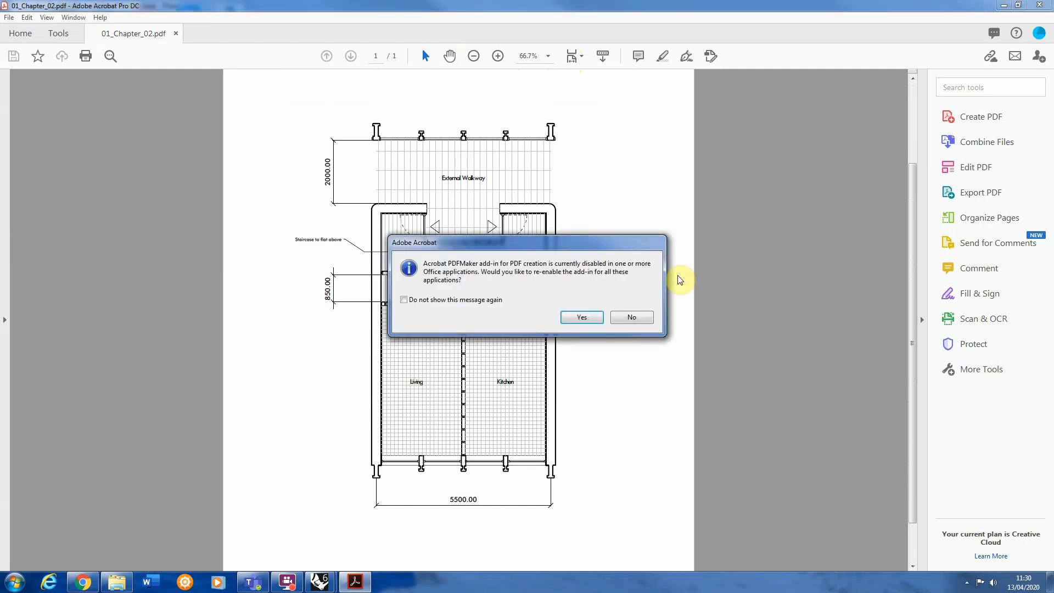
{"action": "left_click", "coordinate": [631, 317]}
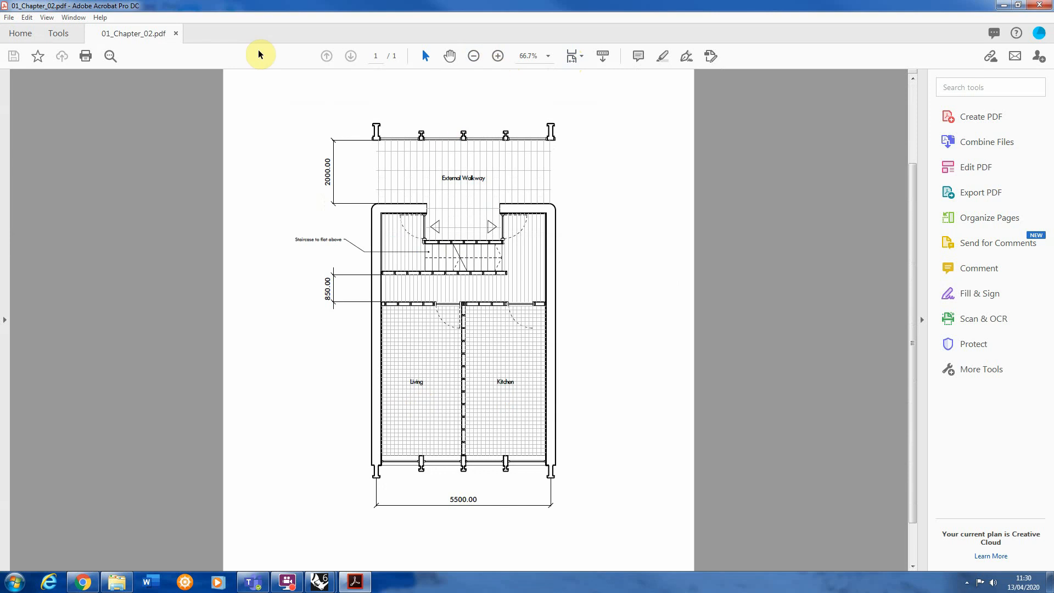
Close the 01_Chapter_02 PDF, minimize Acrobat and switch back to the Plan layout in Rhino
{"action": "left_click", "coordinate": [176, 34]}
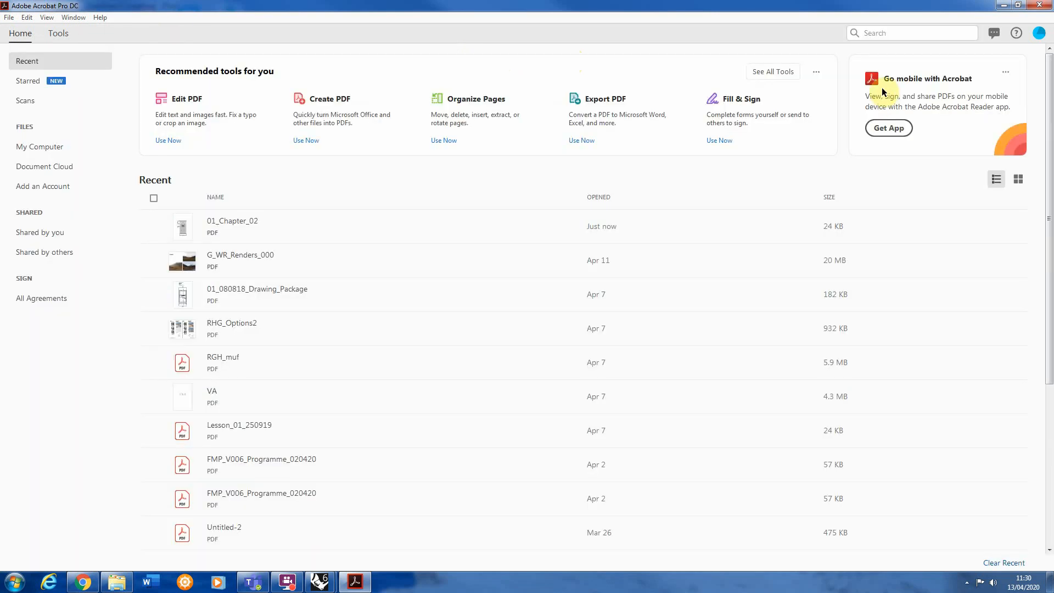
{"action": "left_click", "coordinate": [1003, 5]}
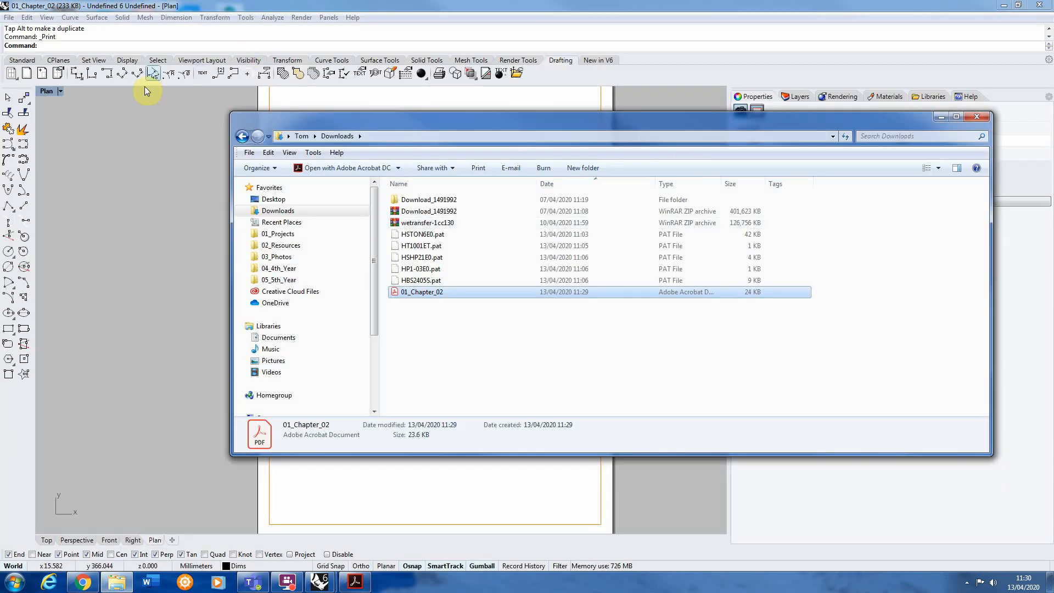
{"action": "left_click", "coordinate": [180, 163]}
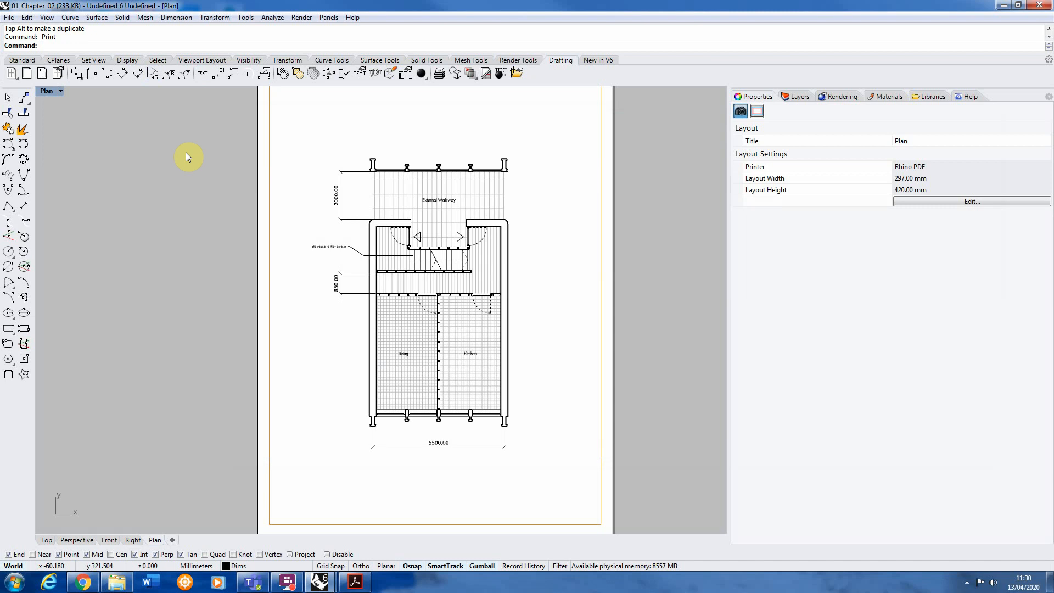